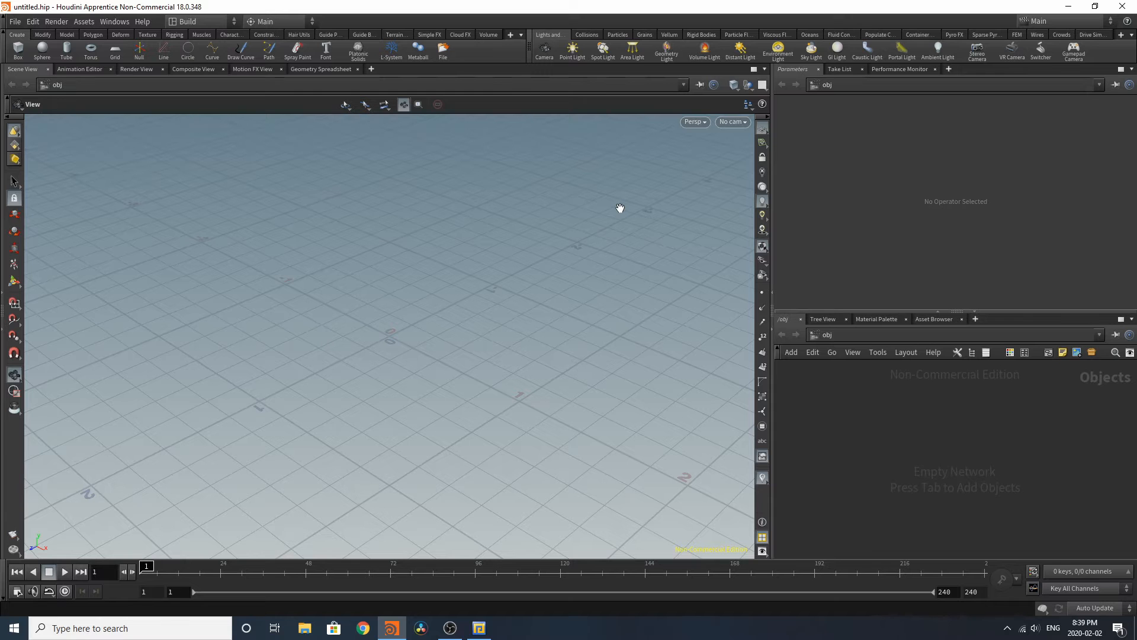
Step: Add a distant light on the ground grid and an environment light to the scene
{"action": "left_click", "coordinate": [741, 50]}
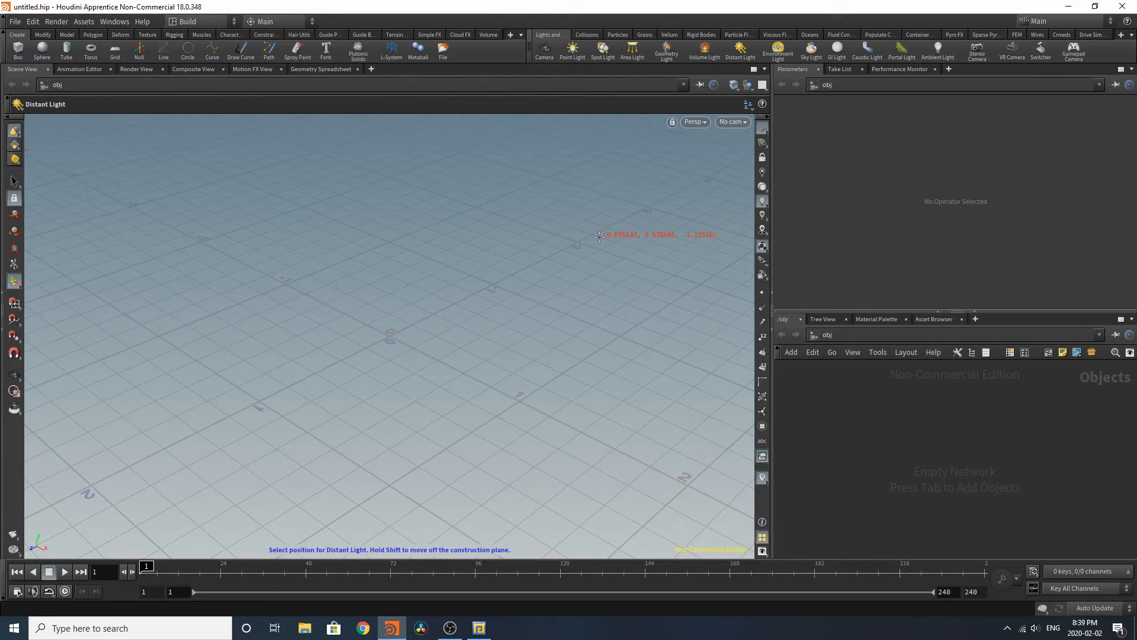
{"action": "left_click", "coordinate": [589, 282]}
{"action": "left_click_drag", "start_coordinate": [523, 214], "coordinate": [553, 152]}
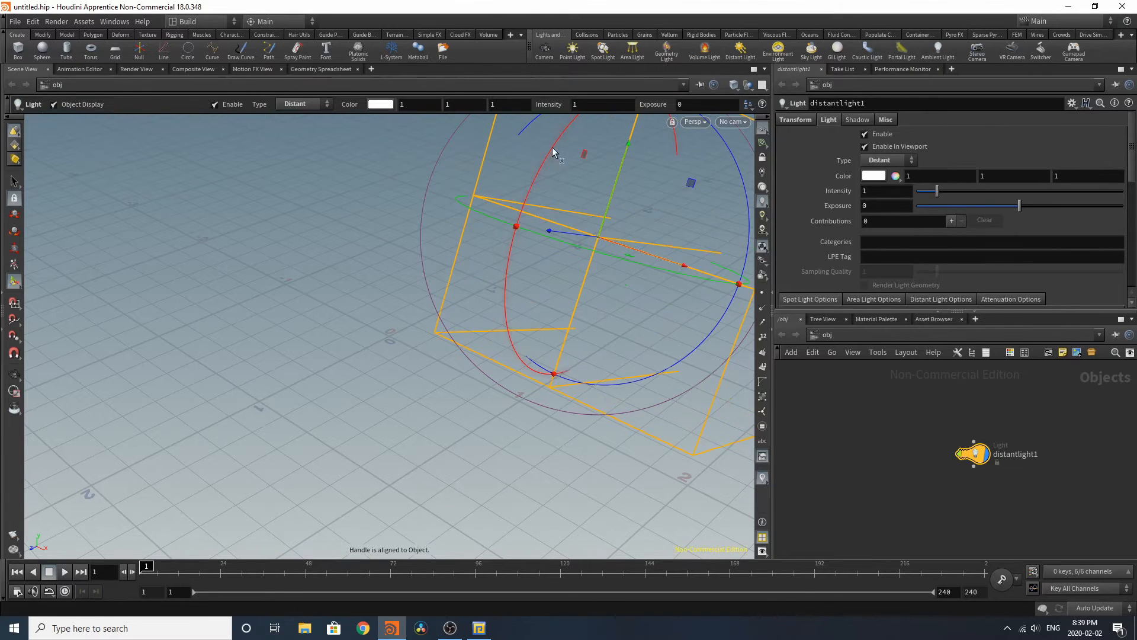
{"action": "left_click", "coordinate": [777, 49]}
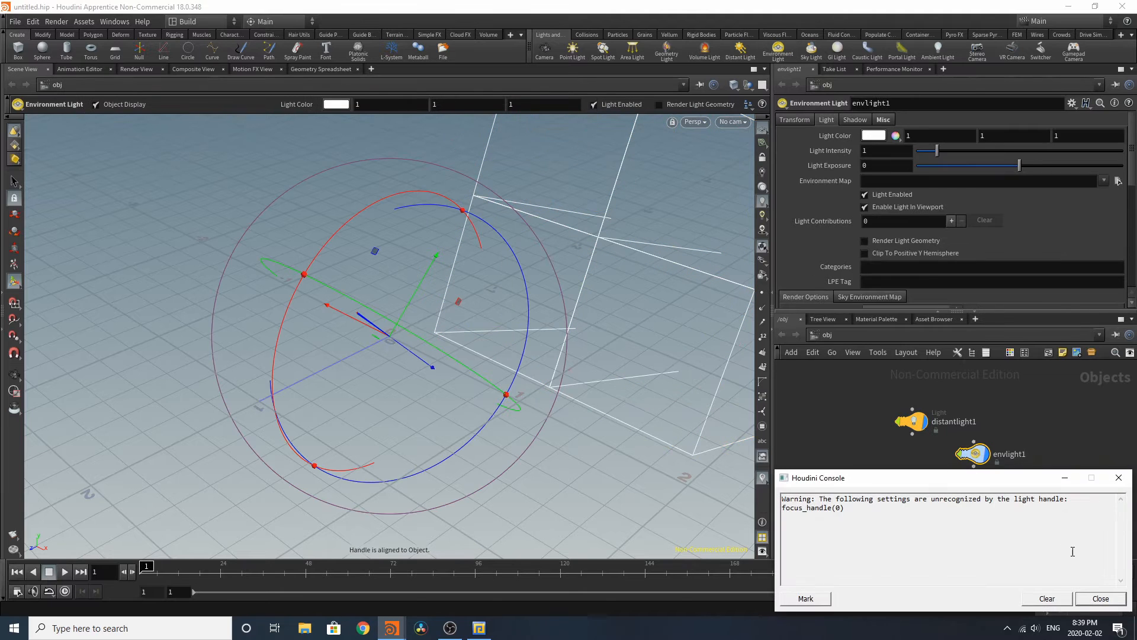
{"action": "left_click", "coordinate": [1101, 598]}
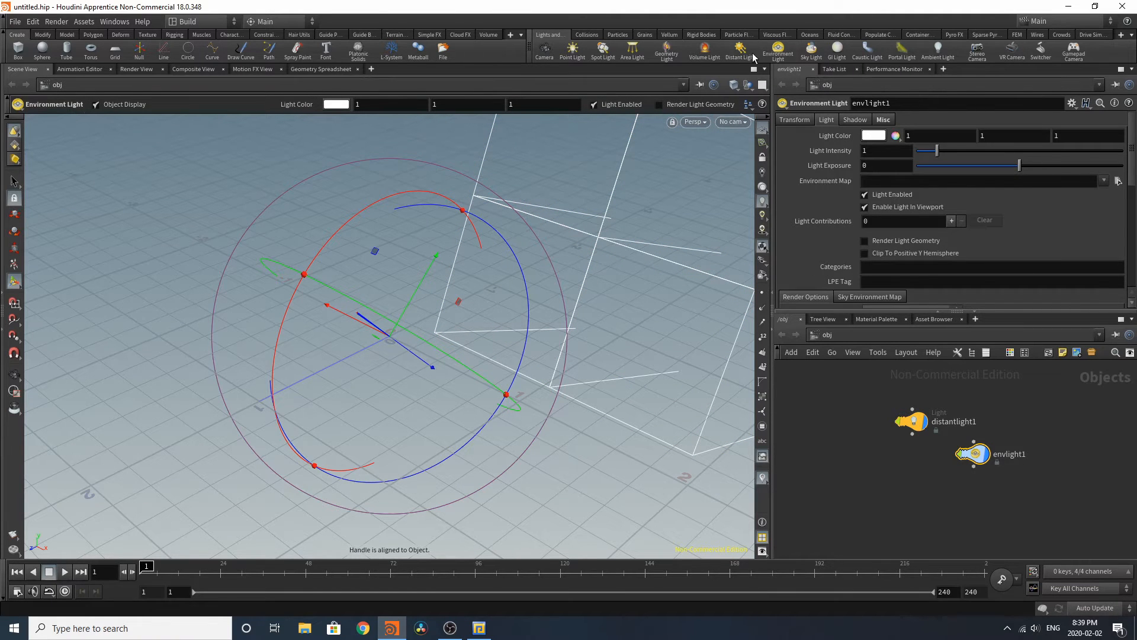
Step: Add an ambient light to the scene
{"action": "left_click", "coordinate": [938, 49]}
{"action": "key", "text": "Return"}
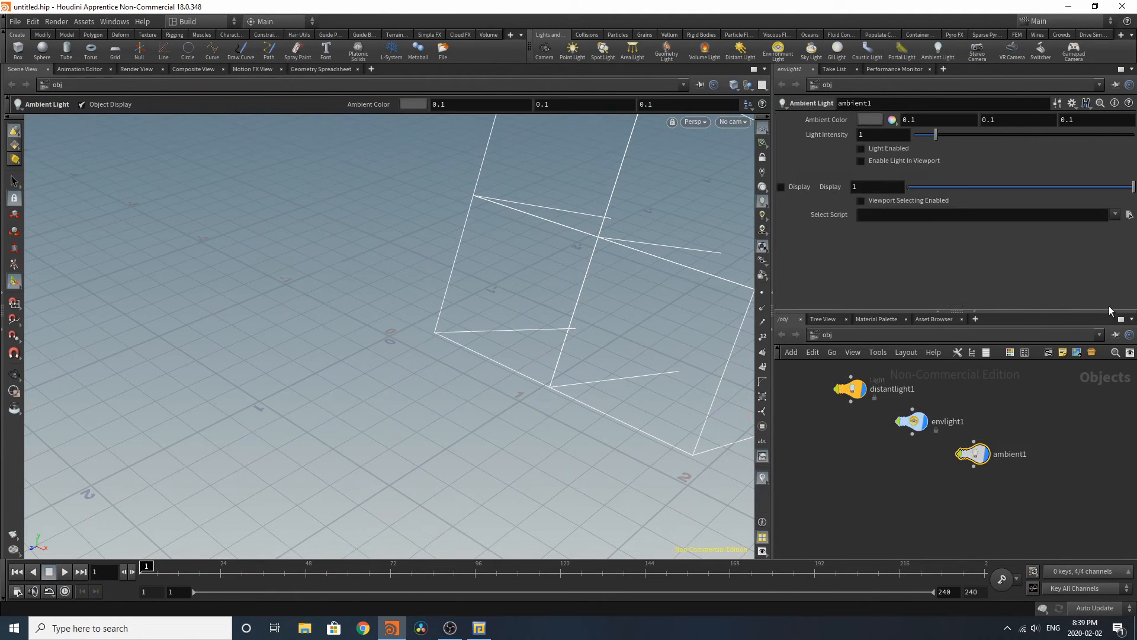
{"action": "middle_click_drag", "start_coordinate": [1005, 457], "coordinate": [1070, 499]}
{"action": "left_click", "coordinate": [1009, 405]}
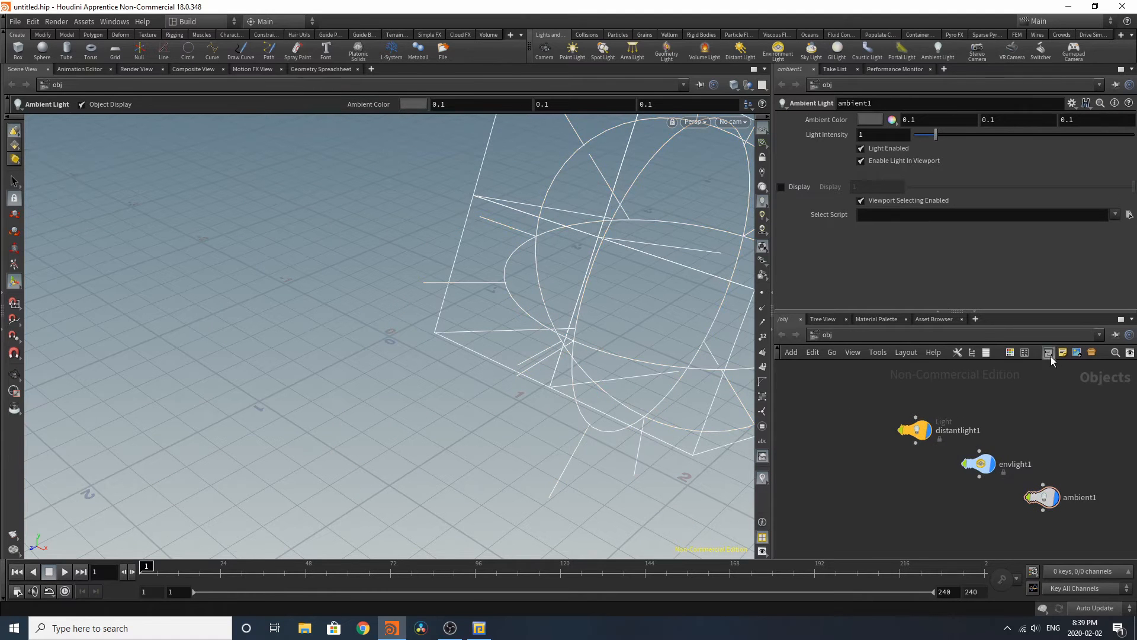
Step: Create a network box and fit it around the distant, environment and ambient light nodes so that it contains them
{"action": "key", "text": "shift+o"}
{"action": "left_click_drag", "start_coordinate": [1013, 365], "coordinate": [930, 394]}
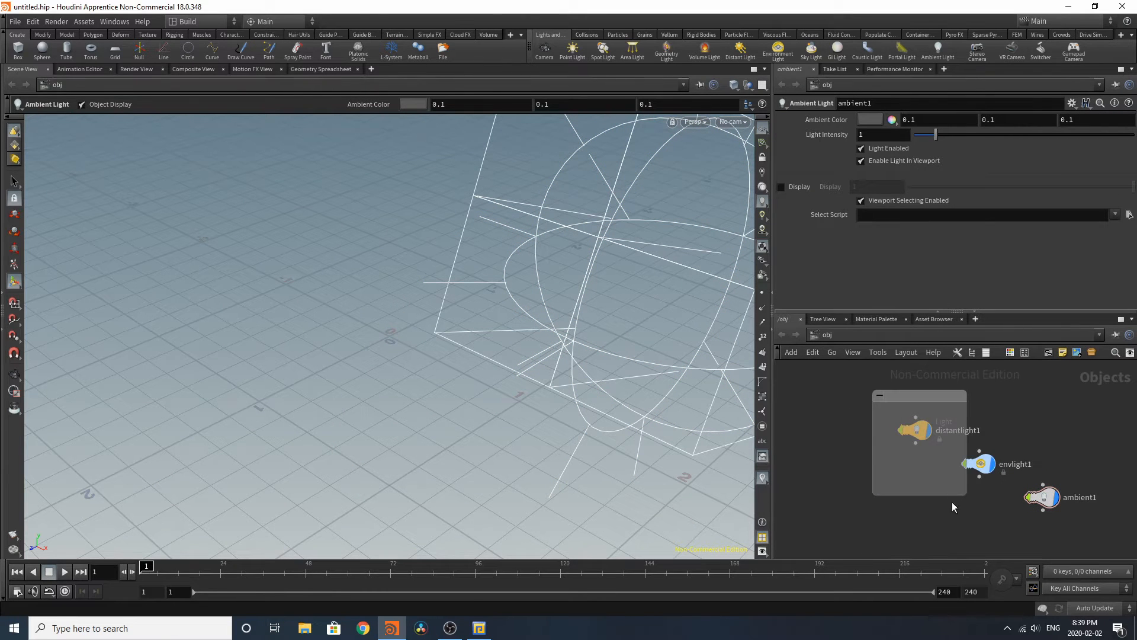
{"action": "left_click_drag", "start_coordinate": [963, 496], "coordinate": [1097, 529]}
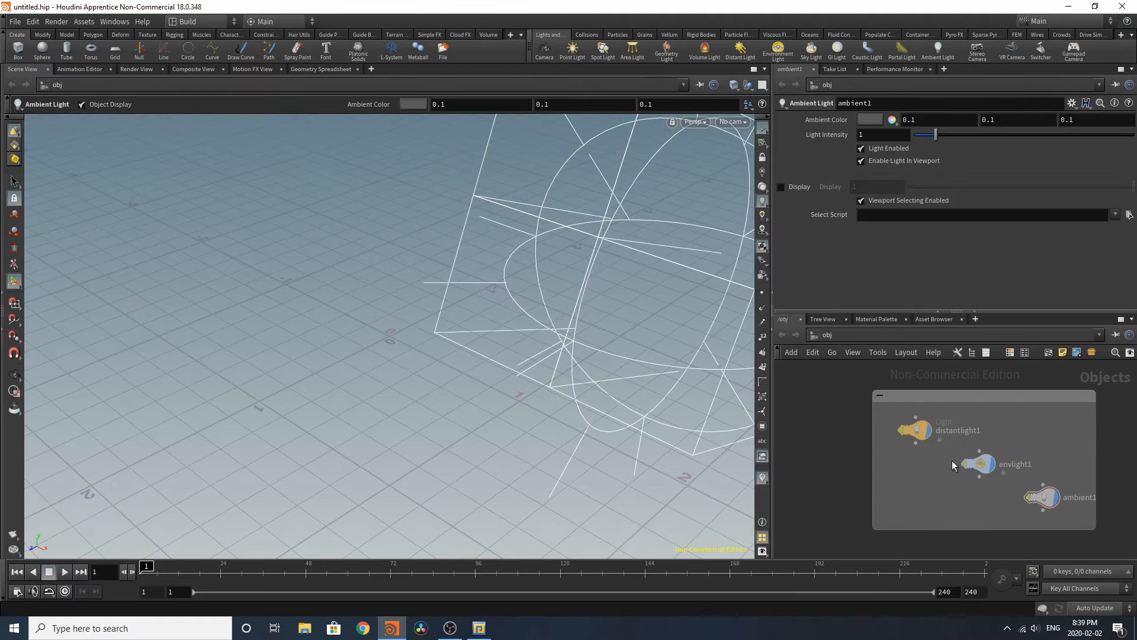
{"action": "mouse_move", "coordinate": [890, 418]}
{"action": "left_click_drag", "start_coordinate": [890, 411], "coordinate": [1042, 509]}
{"action": "left_click", "coordinate": [844, 445]}
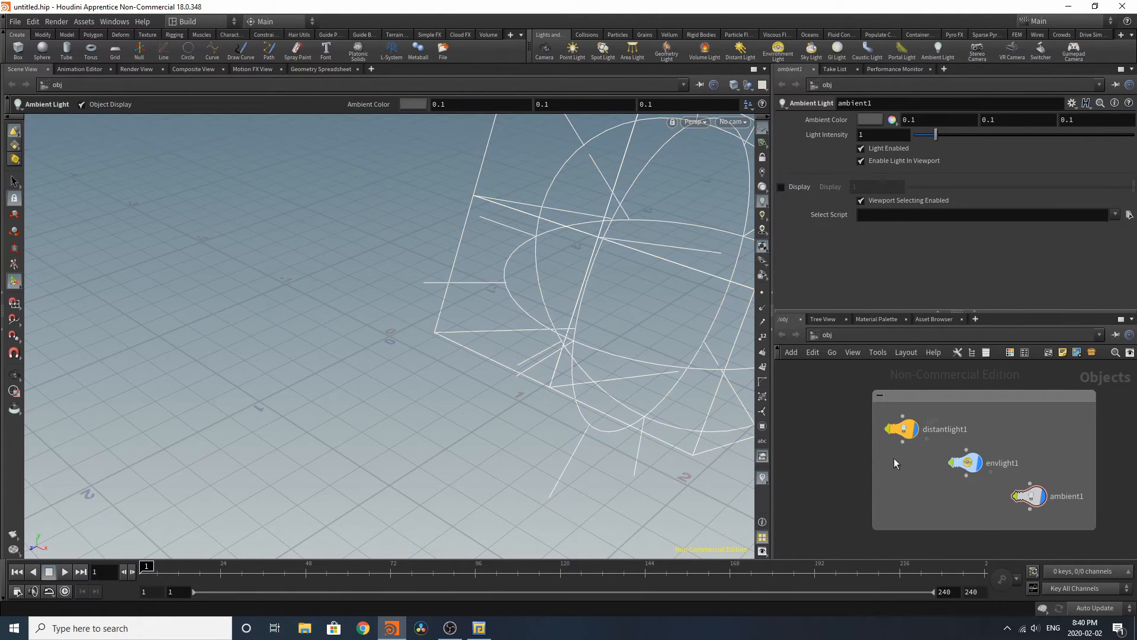
Step: Title the network box "lights" and collapse it
{"action": "double_click", "coordinate": [894, 396]}
{"action": "type", "text": "l"}
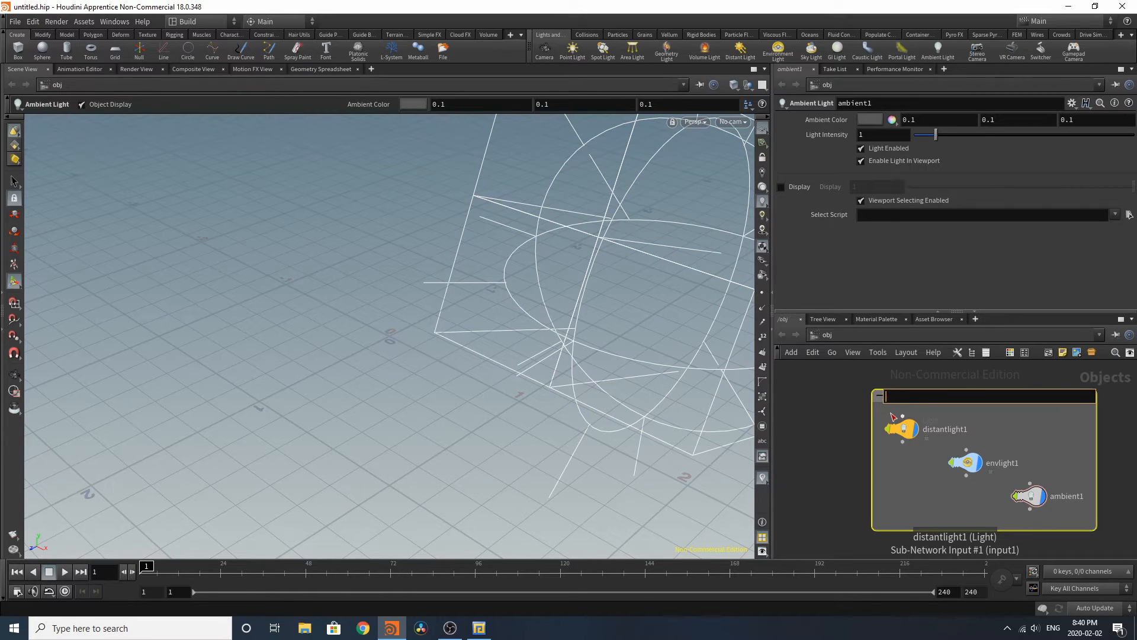
{"action": "type", "text": "ights"}
{"action": "key", "text": "Return"}
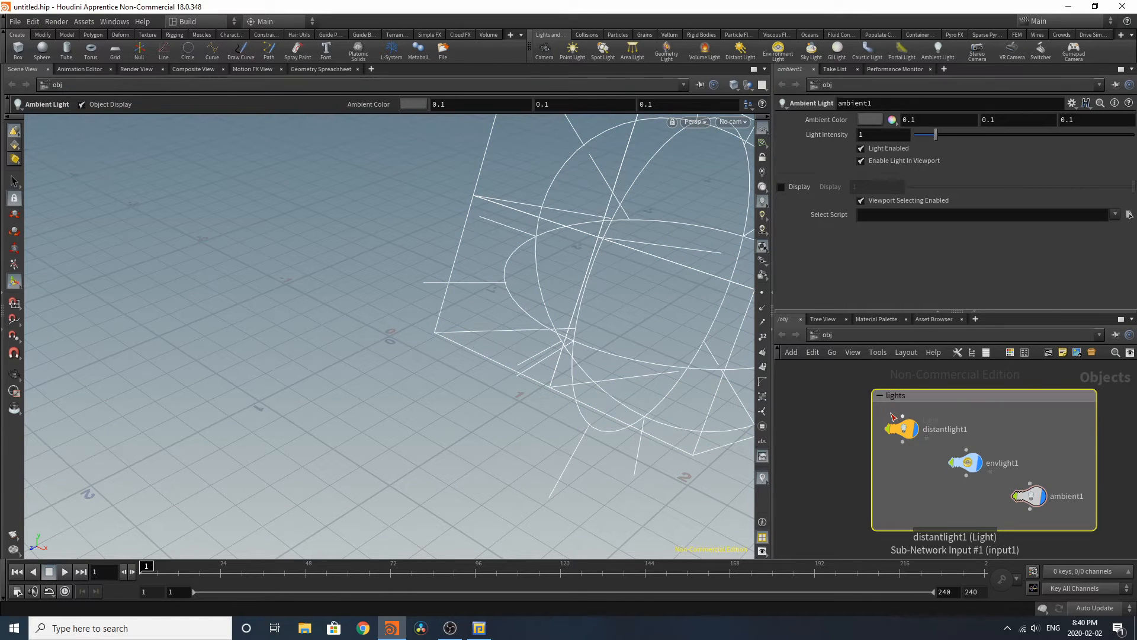
{"action": "left_click", "coordinate": [880, 395]}
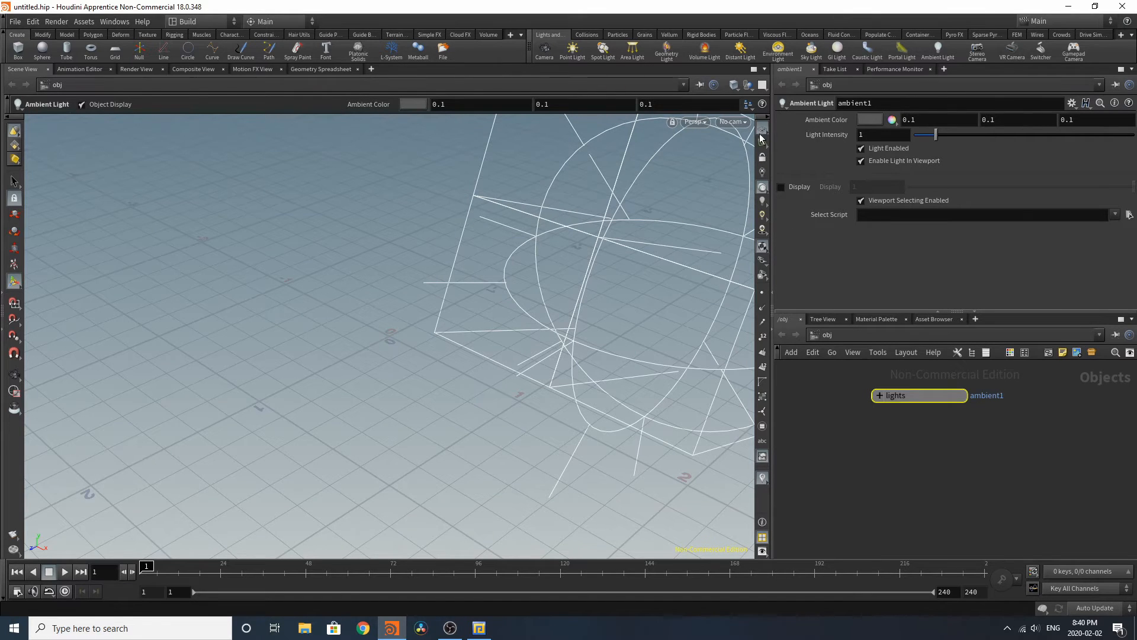
Step: Hide the viewport's reference grid and turn off the display of all three lights in the collapsed lights box
{"action": "left_click", "coordinate": [762, 138]}
{"action": "left_click", "coordinate": [952, 439]}
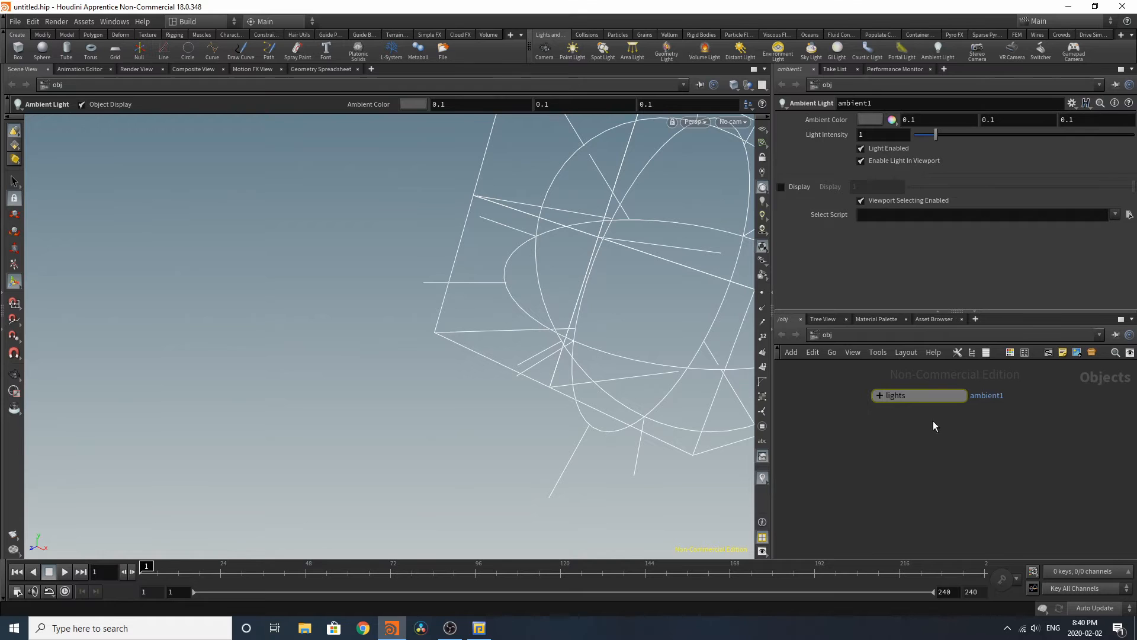
{"action": "left_click", "coordinate": [880, 395]}
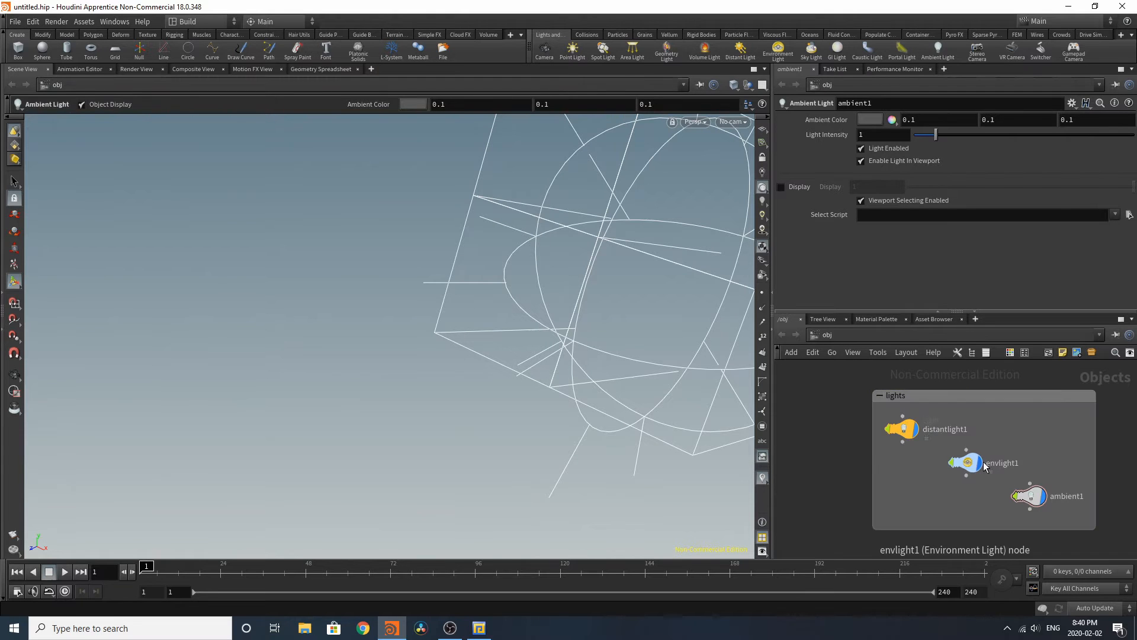
{"action": "left_click", "coordinate": [917, 428]}
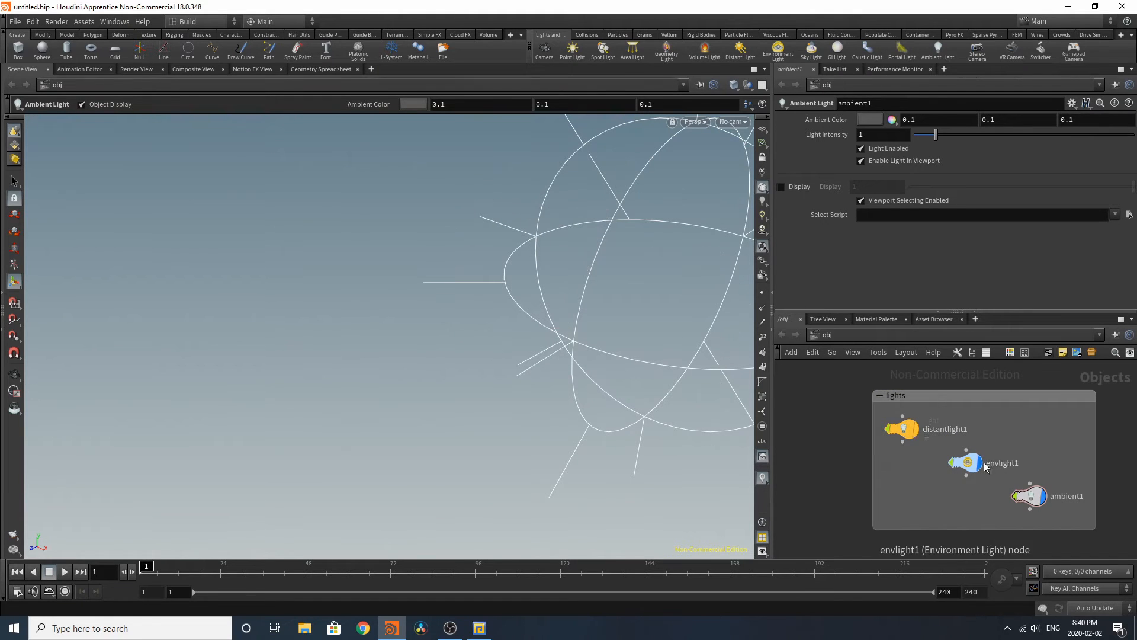
{"action": "left_click", "coordinate": [1041, 496]}
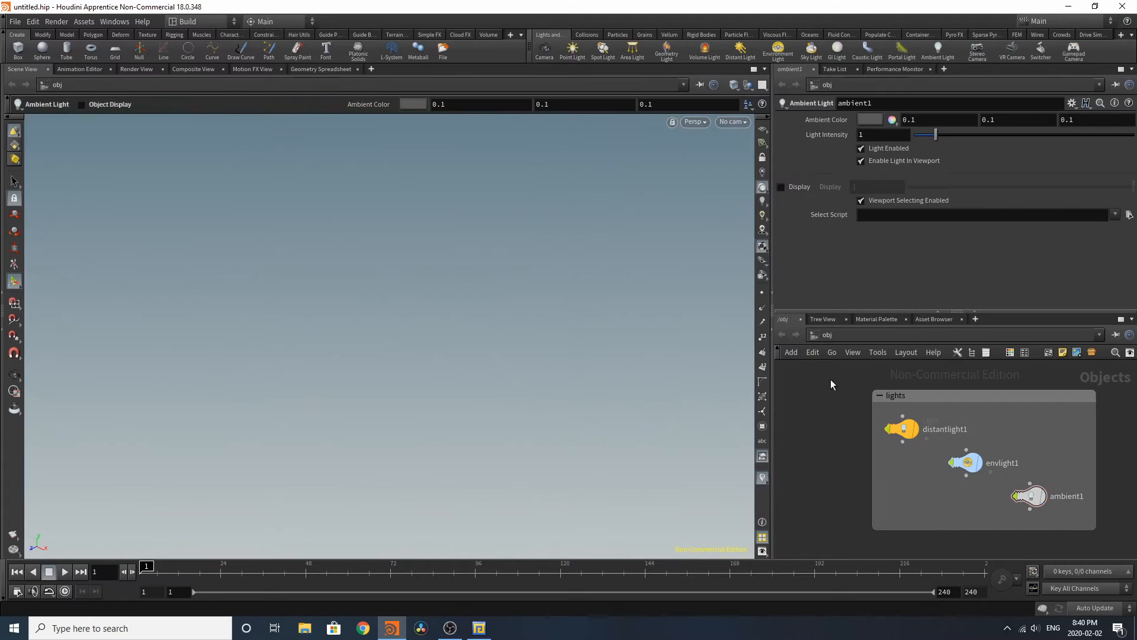
{"action": "left_click", "coordinate": [880, 396]}
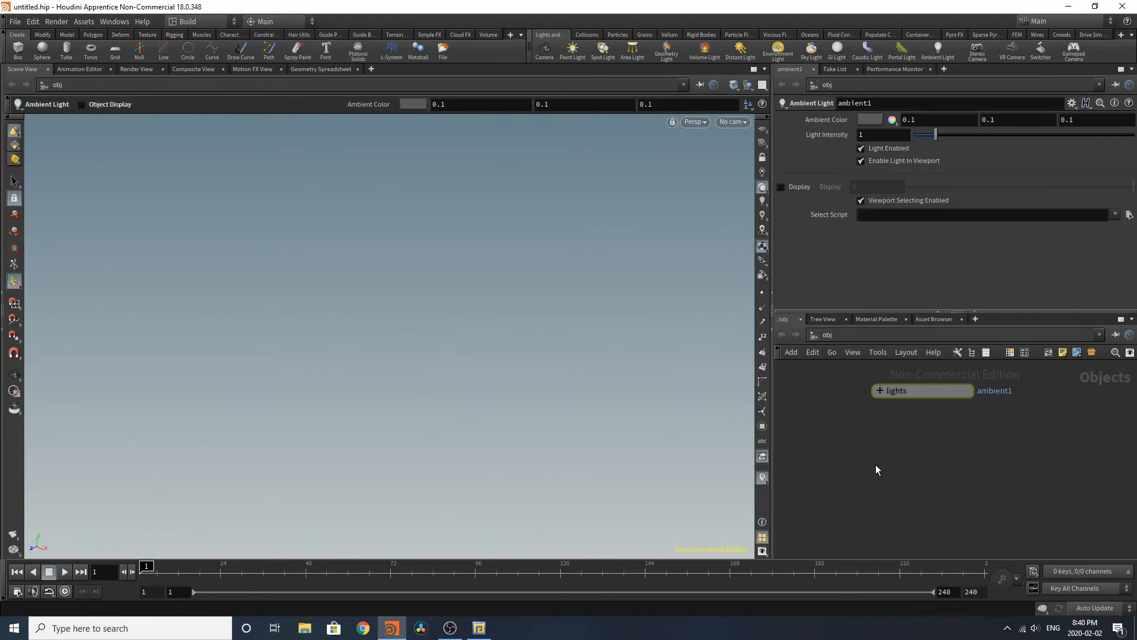
Step: Create a preset valley terrain with the Terrain: Valley tool from the Terrain FX set
{"action": "key", "text": "Tab"}
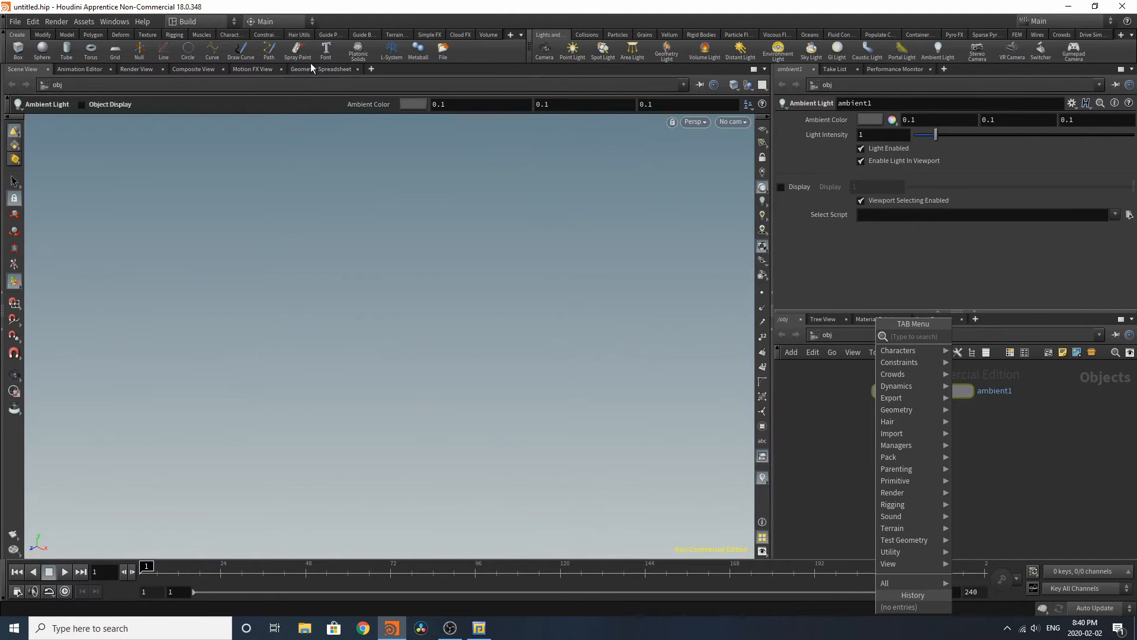
{"action": "key", "text": "Escape"}
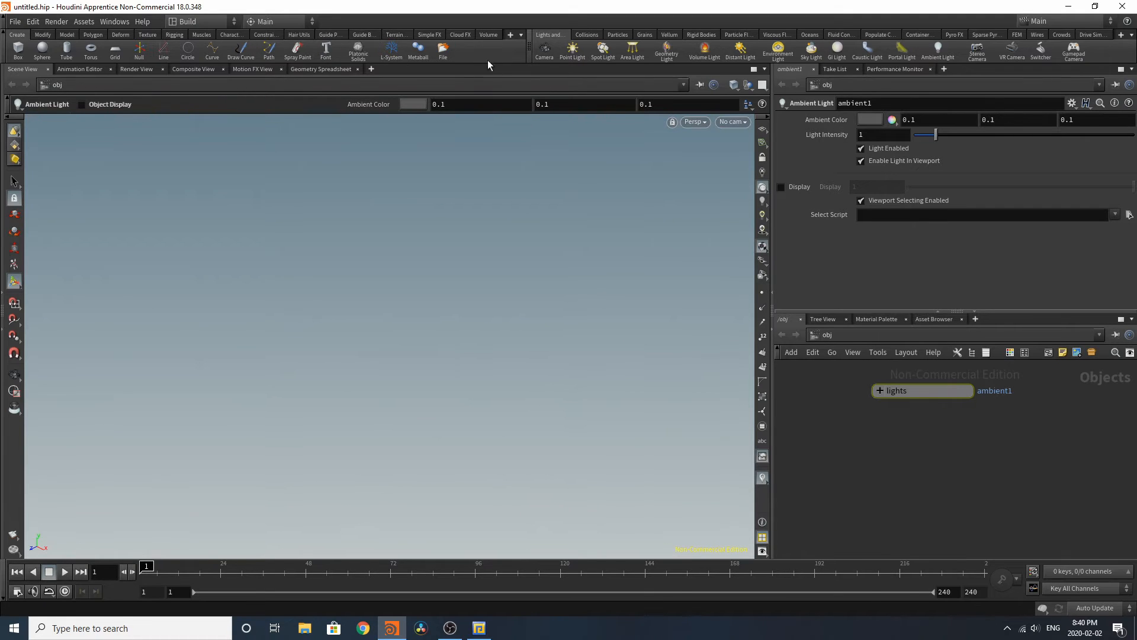
{"action": "left_click", "coordinate": [507, 35]}
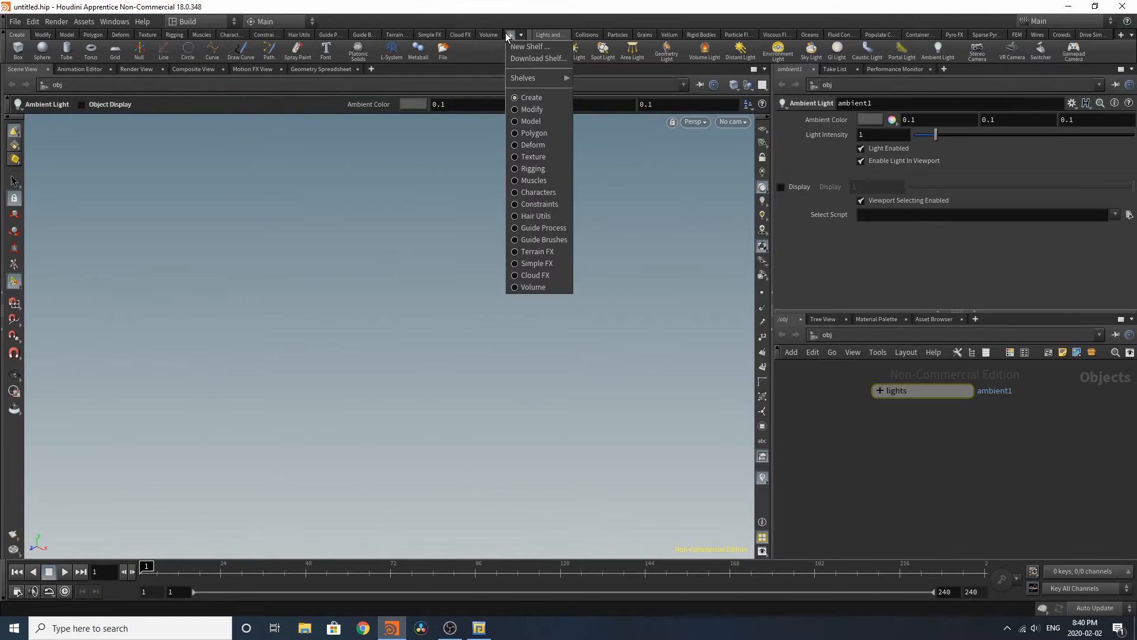
{"action": "left_click", "coordinate": [529, 252]}
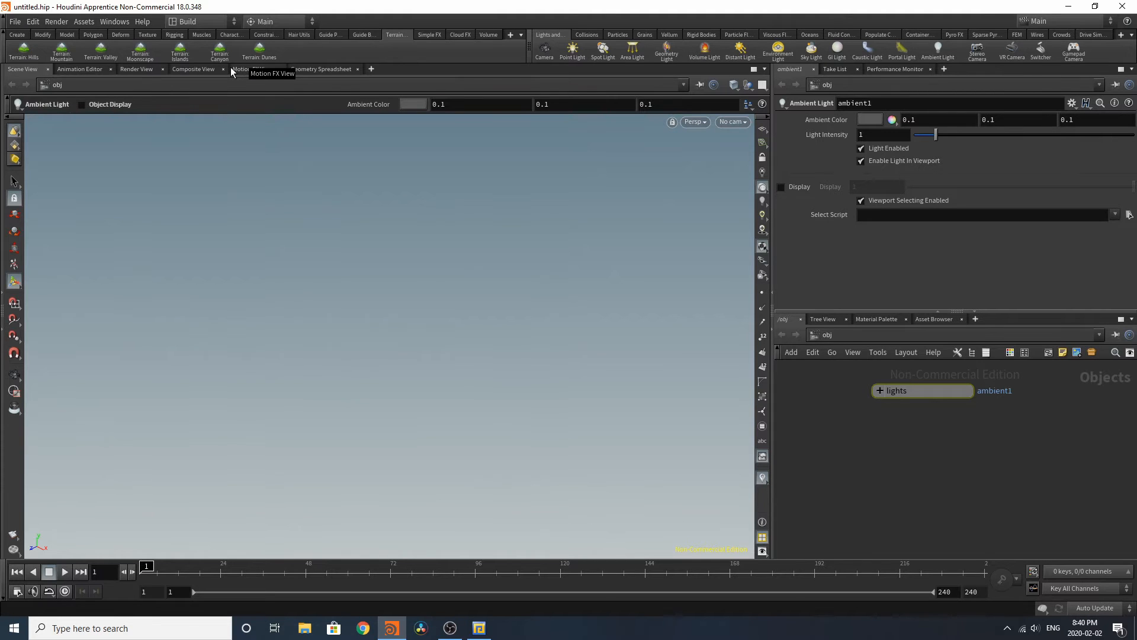
{"action": "left_click", "coordinate": [120, 60]}
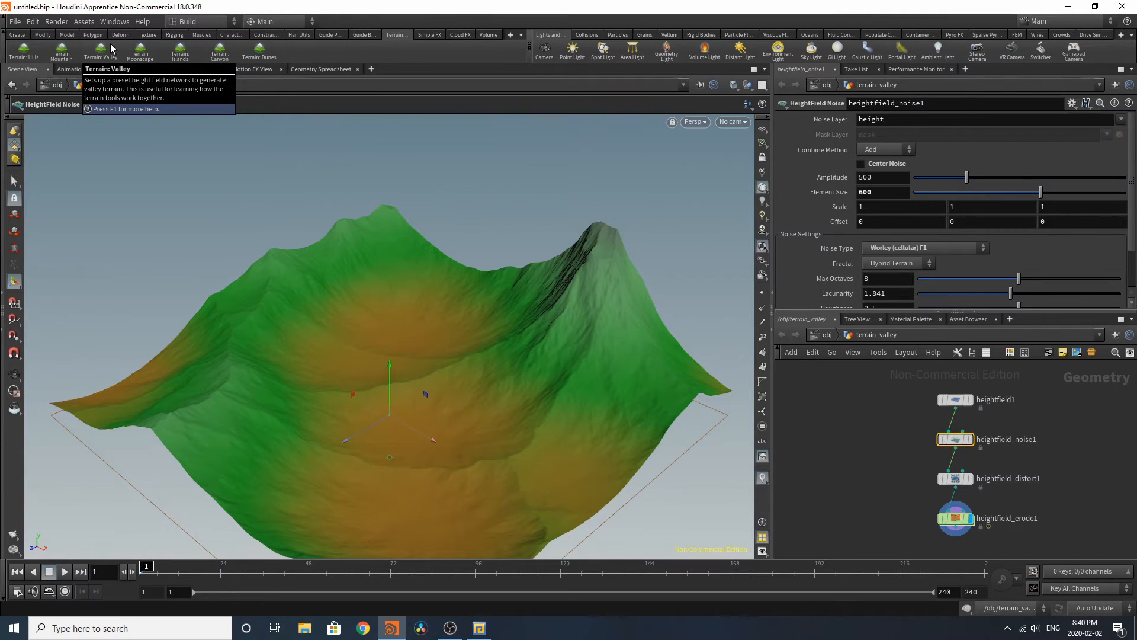
Step: Examine the generated valley terrain's slopes and basins from several distances and angles
{"action": "mouse_move", "coordinate": [976, 514]}
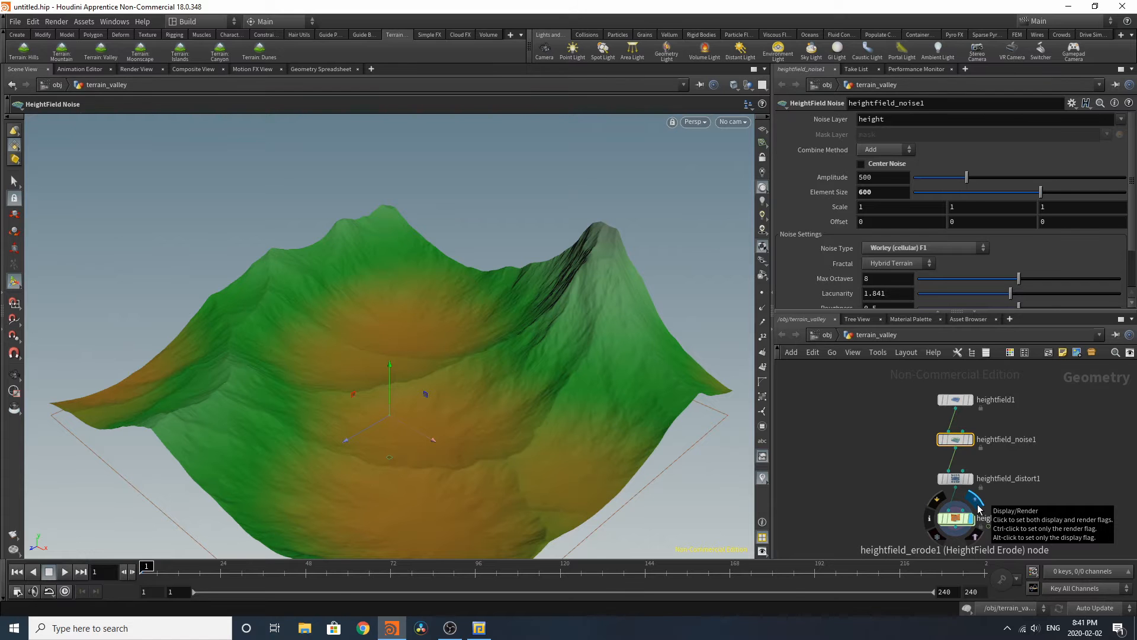
{"action": "key", "text": "Escape"}
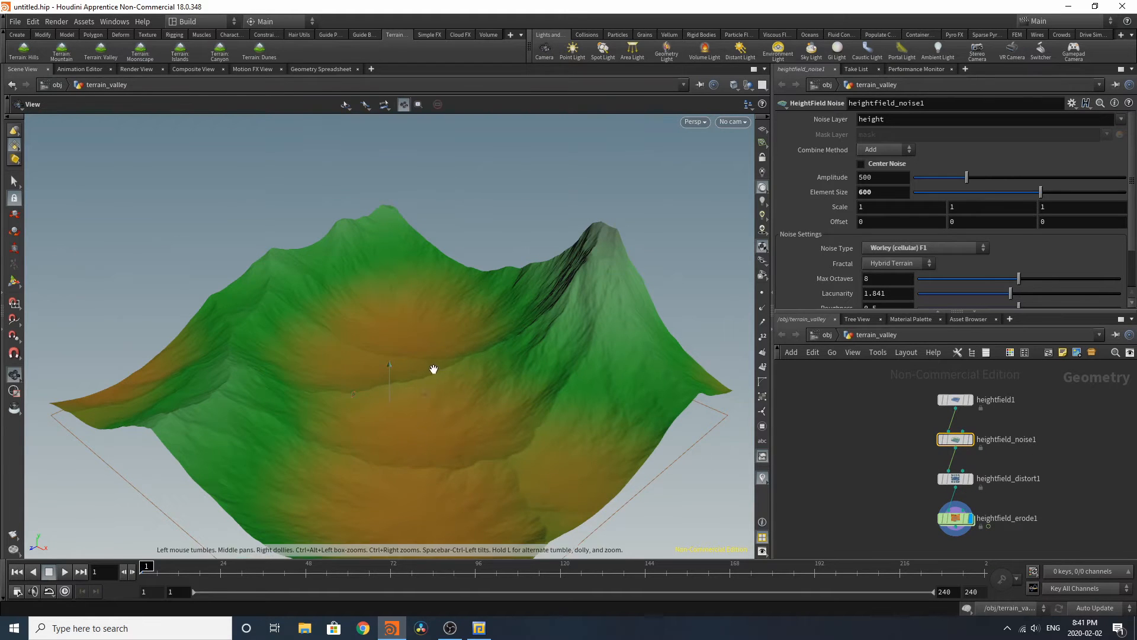
{"action": "right_click_drag", "start_coordinate": [434, 369], "coordinate": [650, 320]}
{"action": "left_click_drag", "start_coordinate": [650, 320], "coordinate": [574, 294]}
{"action": "right_click_drag", "start_coordinate": [574, 295], "coordinate": [673, 230]}
{"action": "middle_click_drag", "start_coordinate": [535, 274], "coordinate": [635, 207]}
{"action": "middle_click_drag", "start_coordinate": [564, 307], "coordinate": [582, 306]}
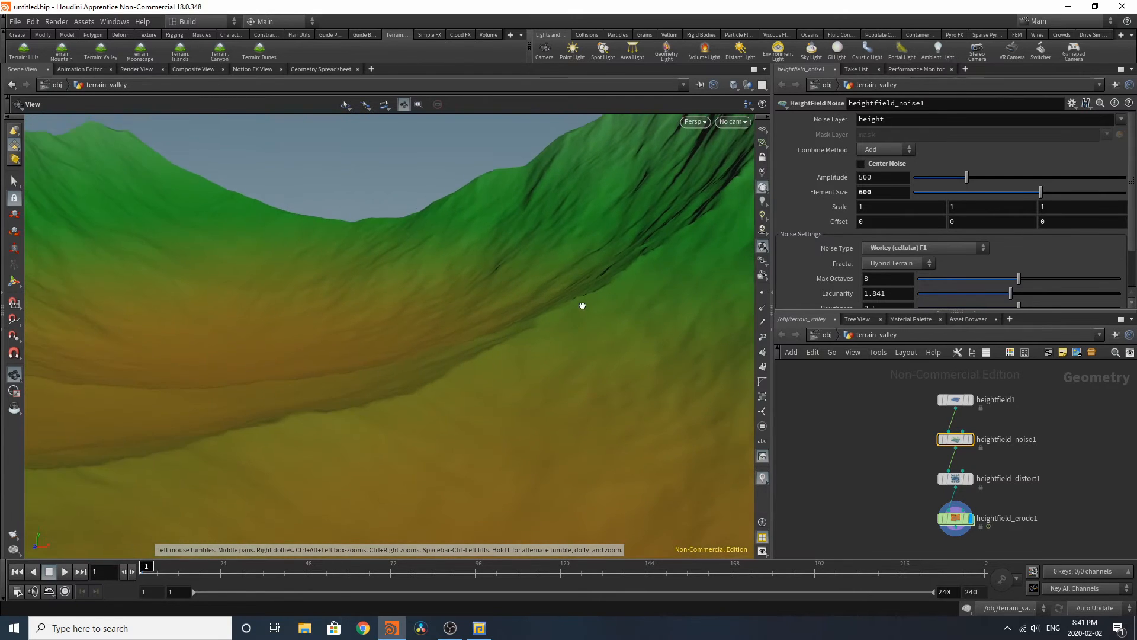
{"action": "right_click_drag", "start_coordinate": [583, 305], "coordinate": [561, 294]}
{"action": "left_click_drag", "start_coordinate": [563, 282], "coordinate": [464, 397]}
{"action": "middle_click_drag", "start_coordinate": [465, 396], "coordinate": [393, 262]}
{"action": "right_click_drag", "start_coordinate": [394, 261], "coordinate": [561, 233]}
{"action": "key", "text": "Return"}
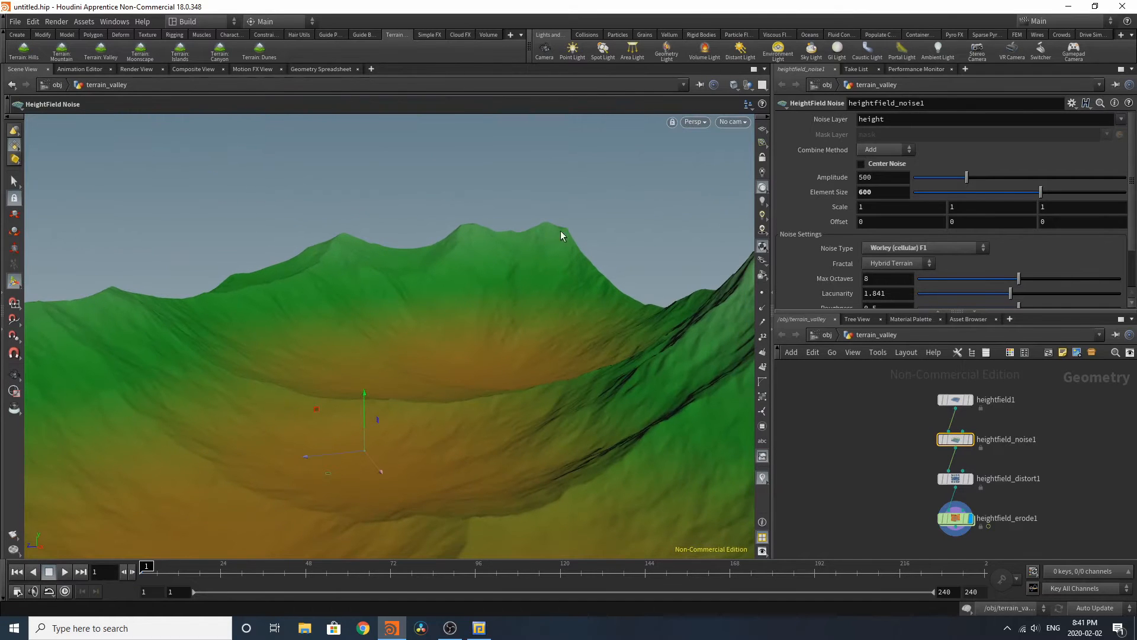
Step: Start playing the valley's erosion simulation, interrupt it and rewind the timeline to the first frame
{"action": "left_click", "coordinate": [65, 572]}
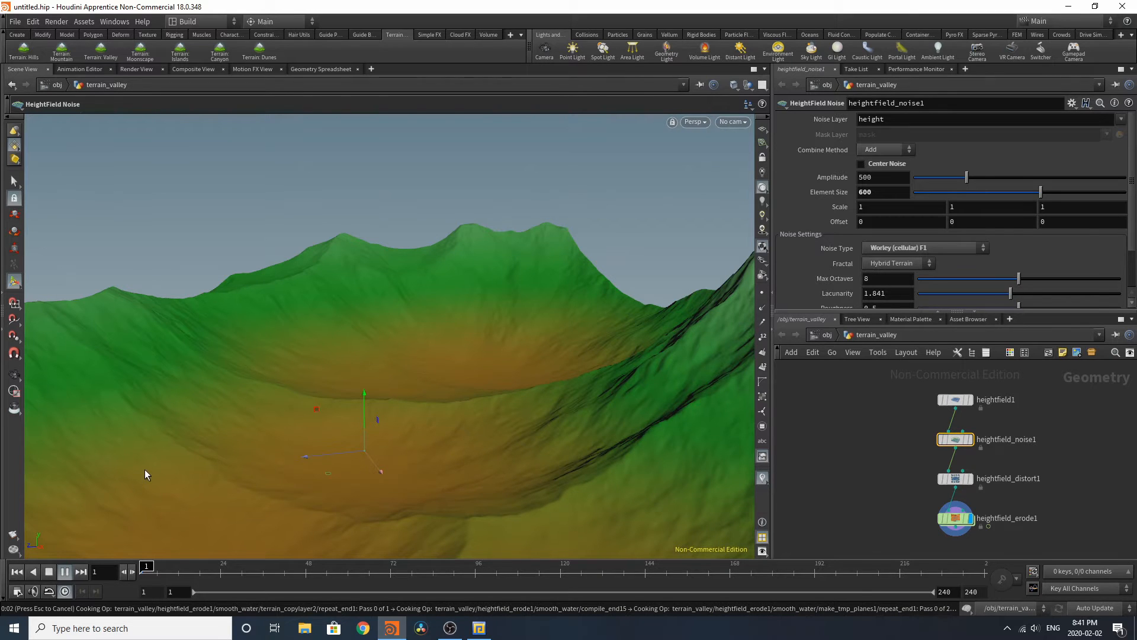
{"action": "key", "text": "Escape"}
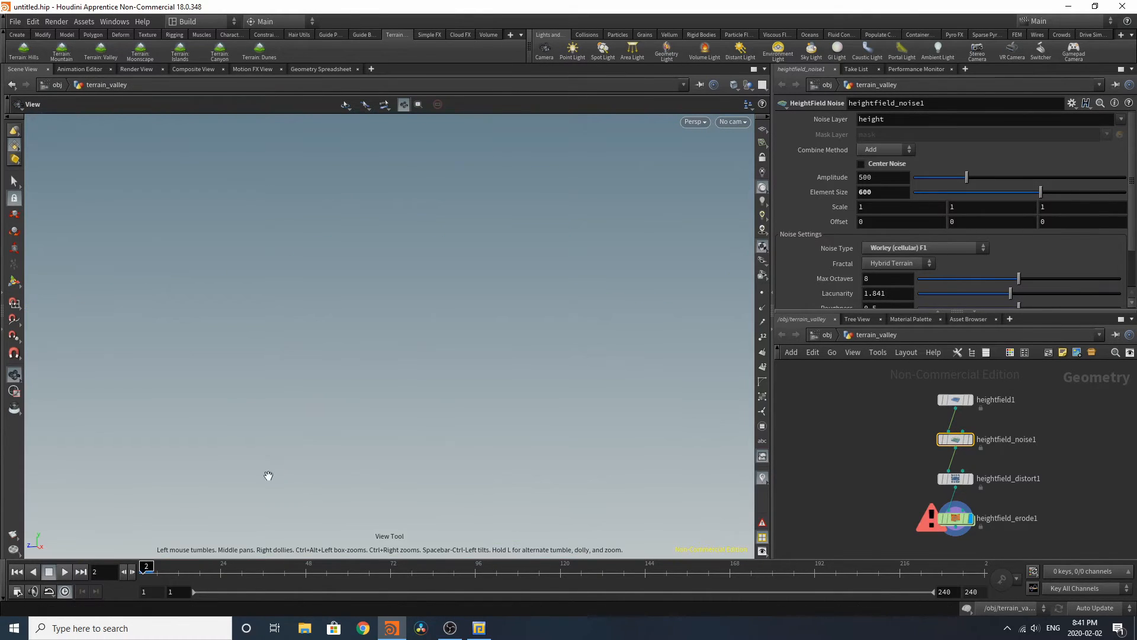
{"action": "left_click", "coordinate": [16, 572]}
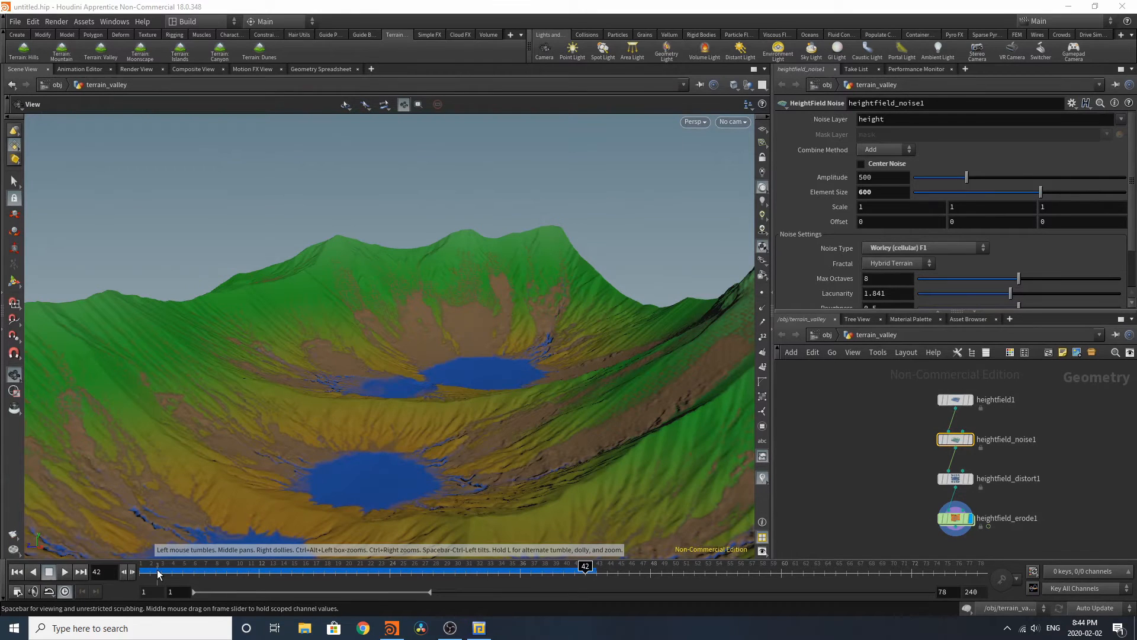
Step: Replay the valley's erosion from frame 1 and scrub the timeline to frame 37
{"action": "left_click", "coordinate": [158, 573]}
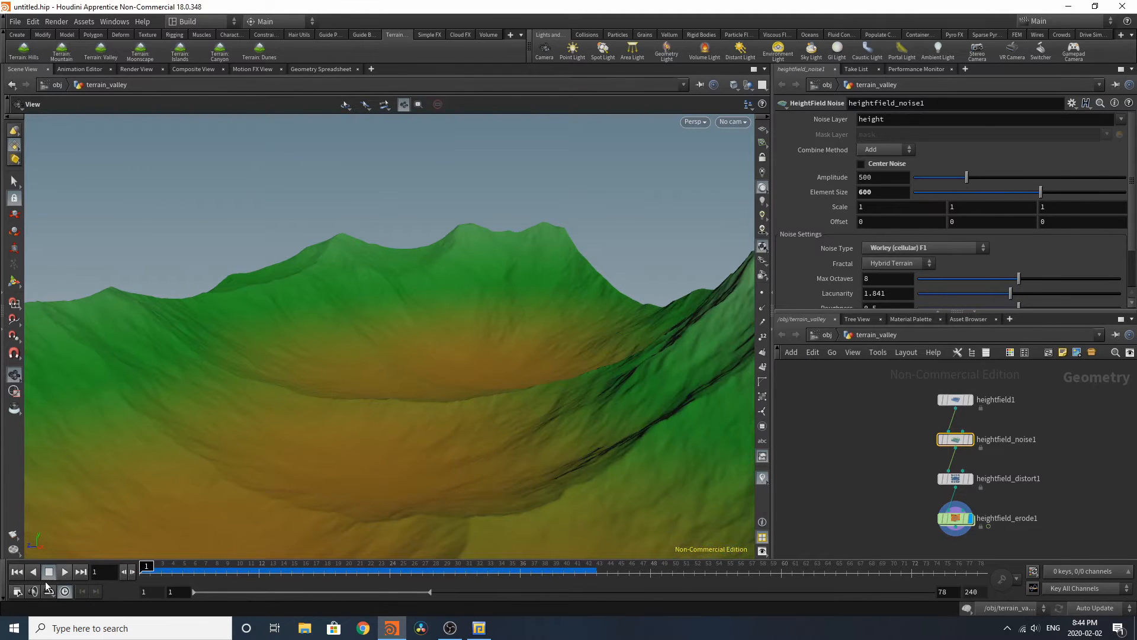
{"action": "left_click", "coordinate": [64, 570]}
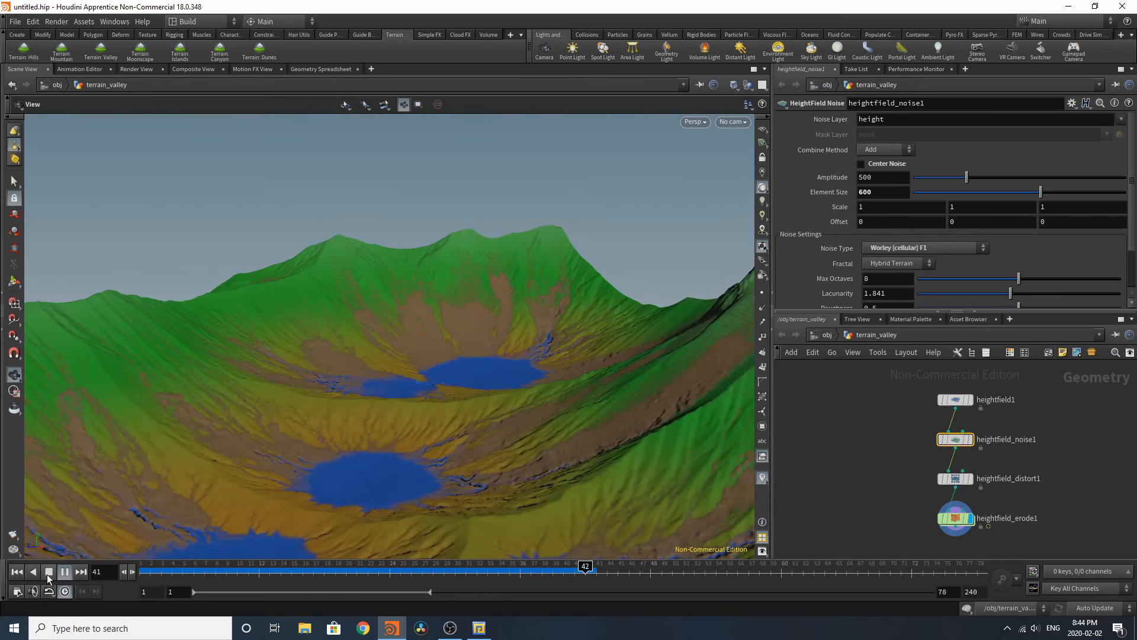
{"action": "left_click", "coordinate": [64, 571]}
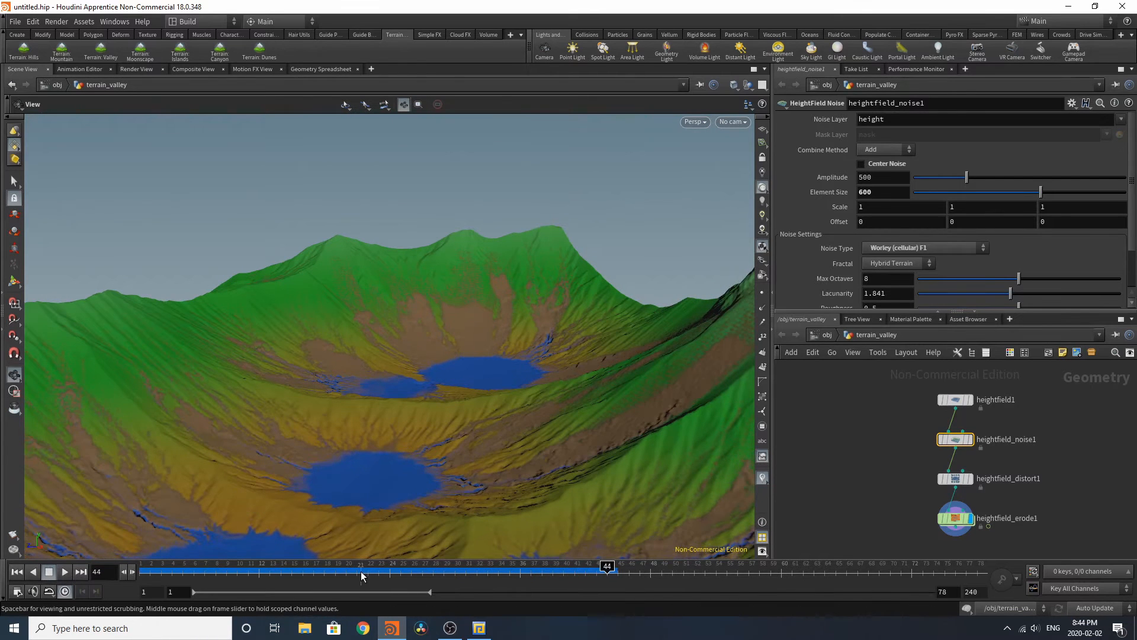
{"action": "left_click_drag", "start_coordinate": [355, 573], "coordinate": [532, 621]}
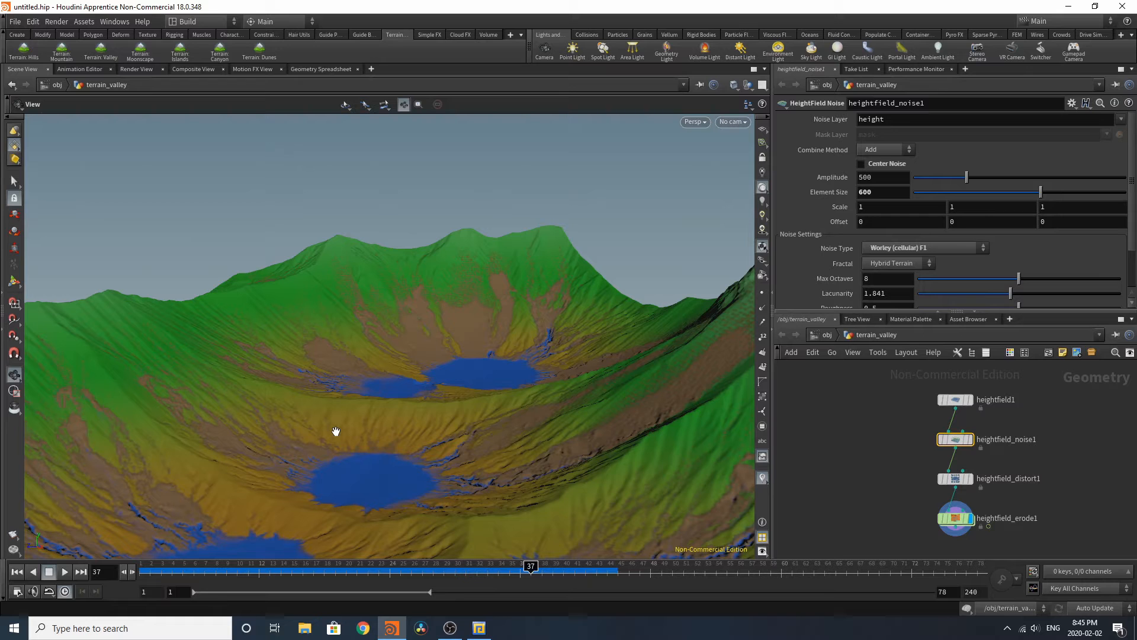
Step: Display the heightfield_noise1 node and set its amplitude to 553, element size to 575 and first offset value to 6.1
{"action": "mouse_move", "coordinate": [949, 402]}
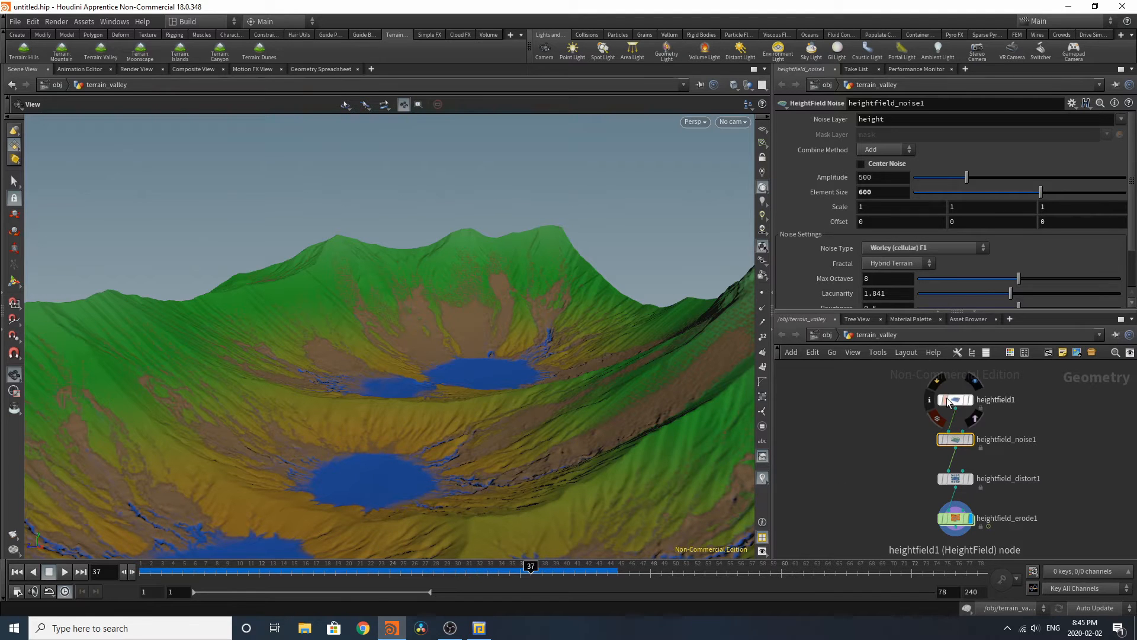
{"action": "scroll", "coordinate": [951, 438], "scroll_direction": "up", "scroll_amount": 5}
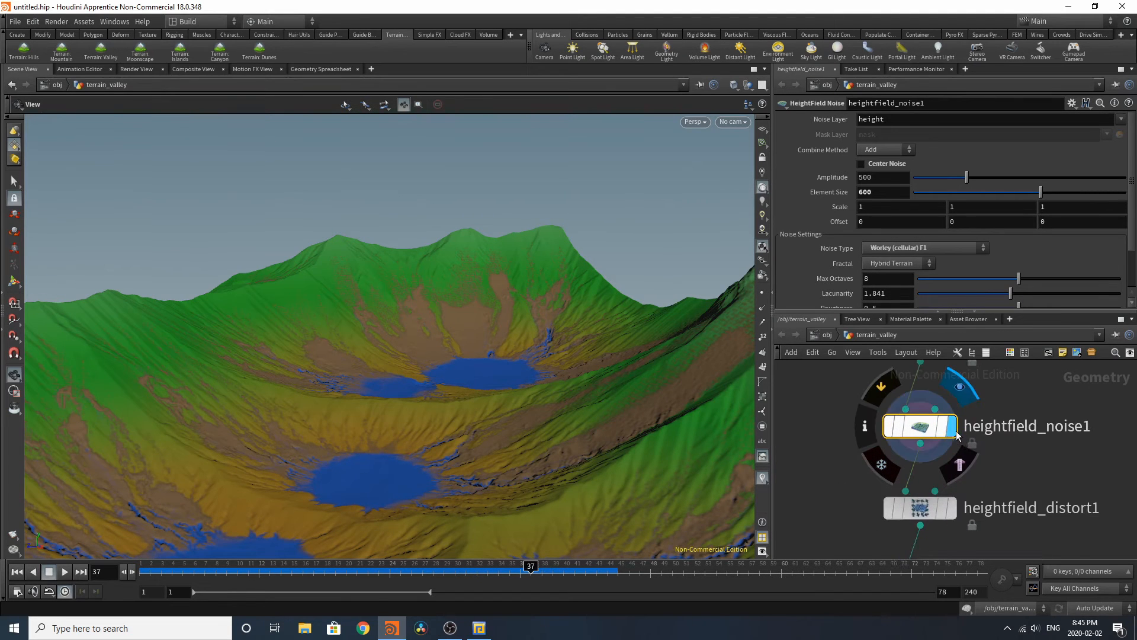
{"action": "left_click", "coordinate": [955, 430]}
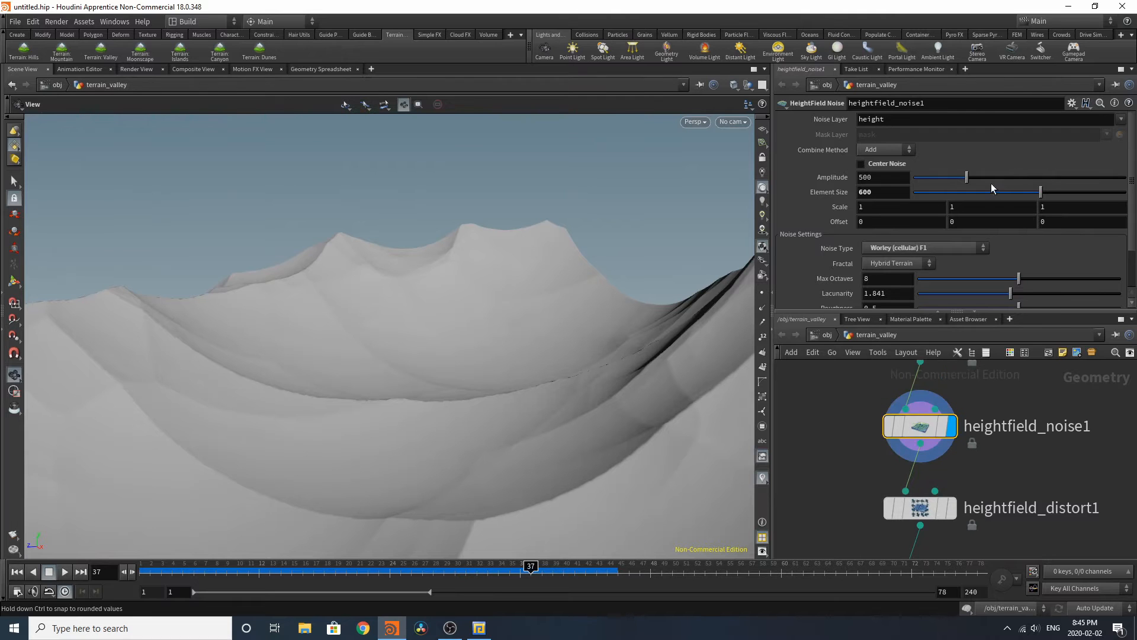
{"action": "left_click_drag", "start_coordinate": [982, 176], "coordinate": [1036, 191]}
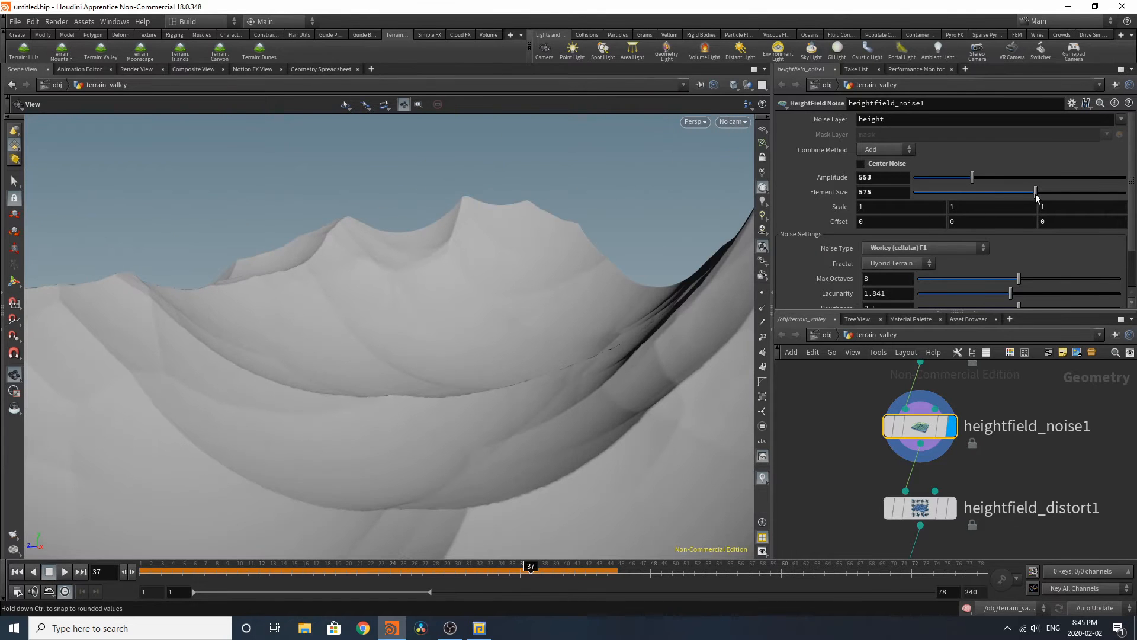
{"action": "middle_click_drag", "start_coordinate": [867, 206], "coordinate": [854, 226]}
Step: Set the noise's max octaves to 14.78, lacunarity to 0.98, roughness to 0.971 and amplitude to 1296, with the timeline rewound to frame 1
{"action": "scroll", "coordinate": [958, 246], "scroll_direction": "down", "scroll_amount": 2}
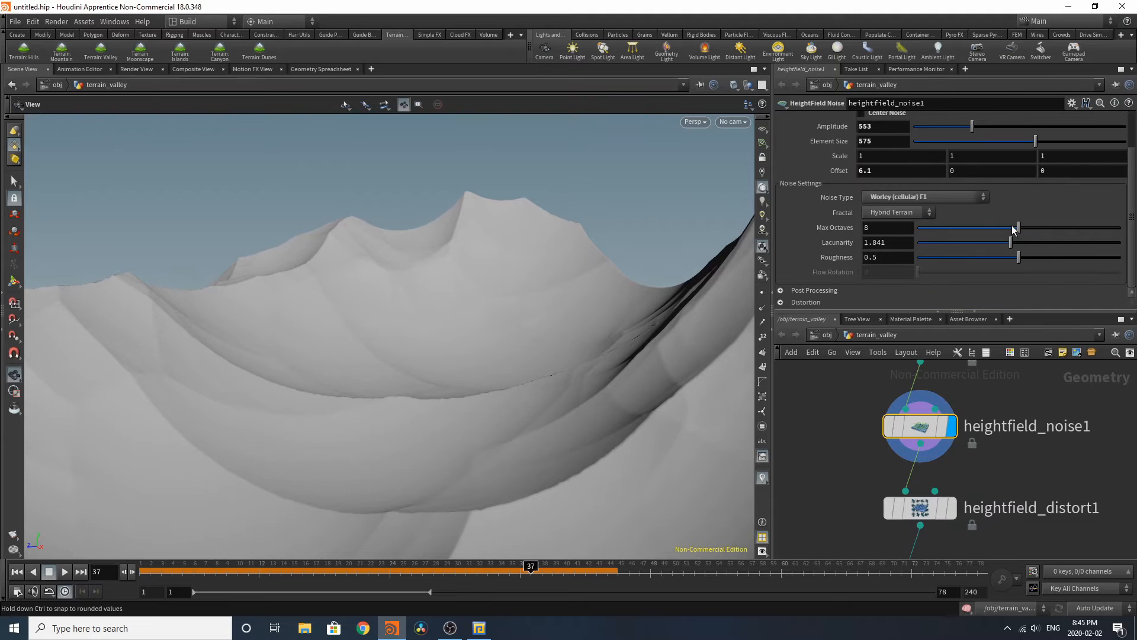
{"action": "left_click_drag", "start_coordinate": [1018, 228], "coordinate": [978, 247]}
{"action": "left_click", "coordinate": [967, 243]}
{"action": "left_click", "coordinate": [16, 571]}
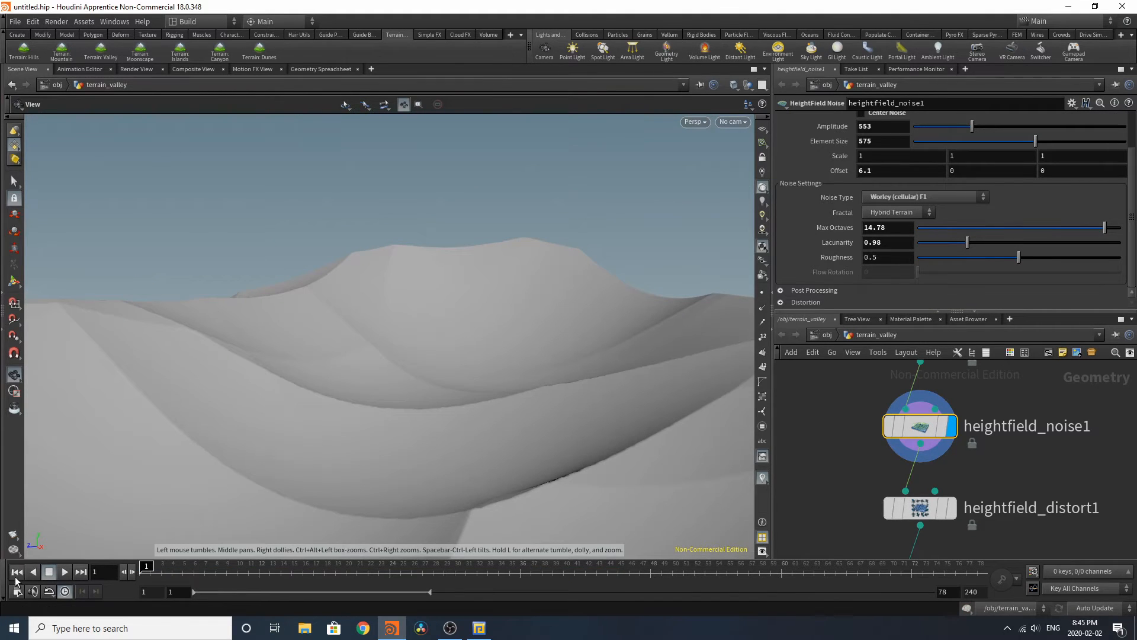
{"action": "left_click", "coordinate": [960, 258]}
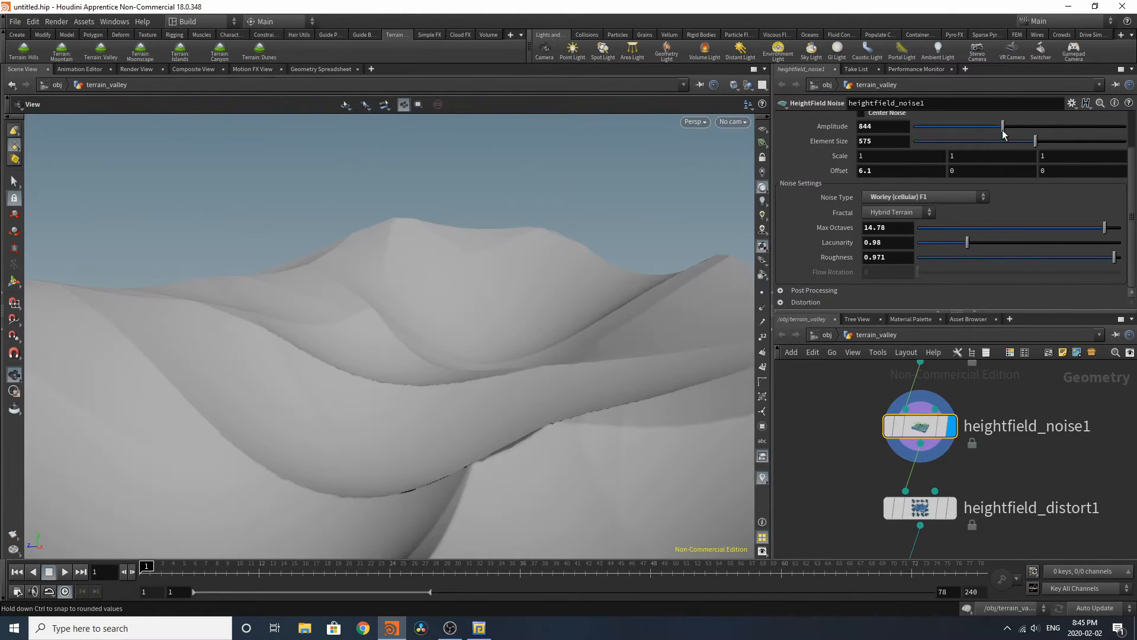
{"action": "left_click", "coordinate": [1050, 126]}
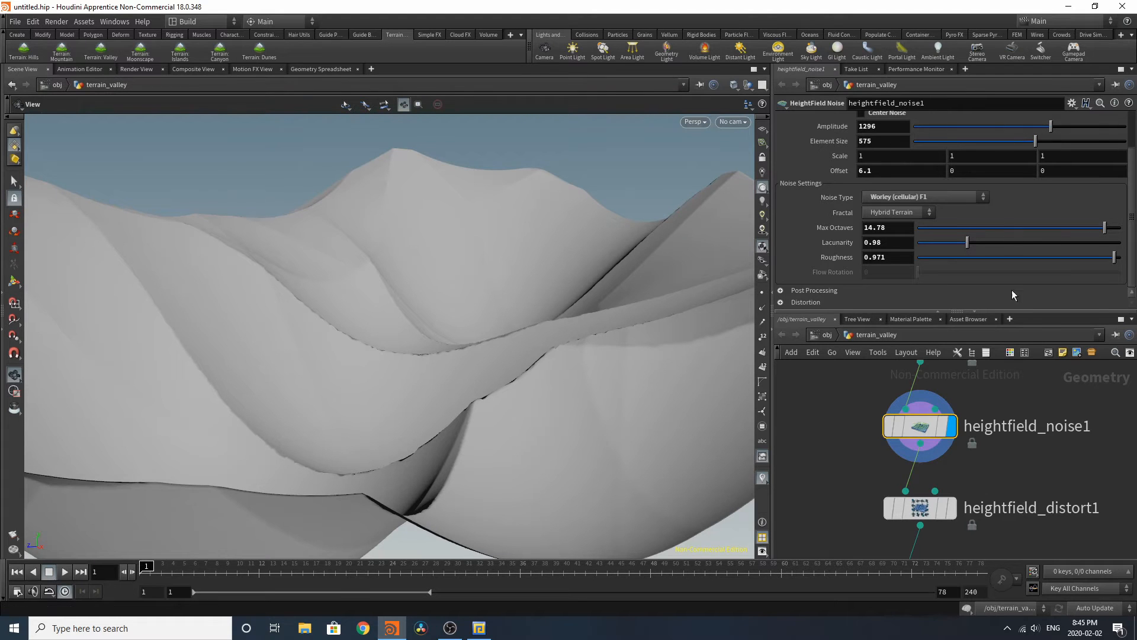
Step: Try the Fold option and the clipping range in the noise's post-processing settings, restoring their original values
{"action": "mouse_move", "coordinate": [951, 506]}
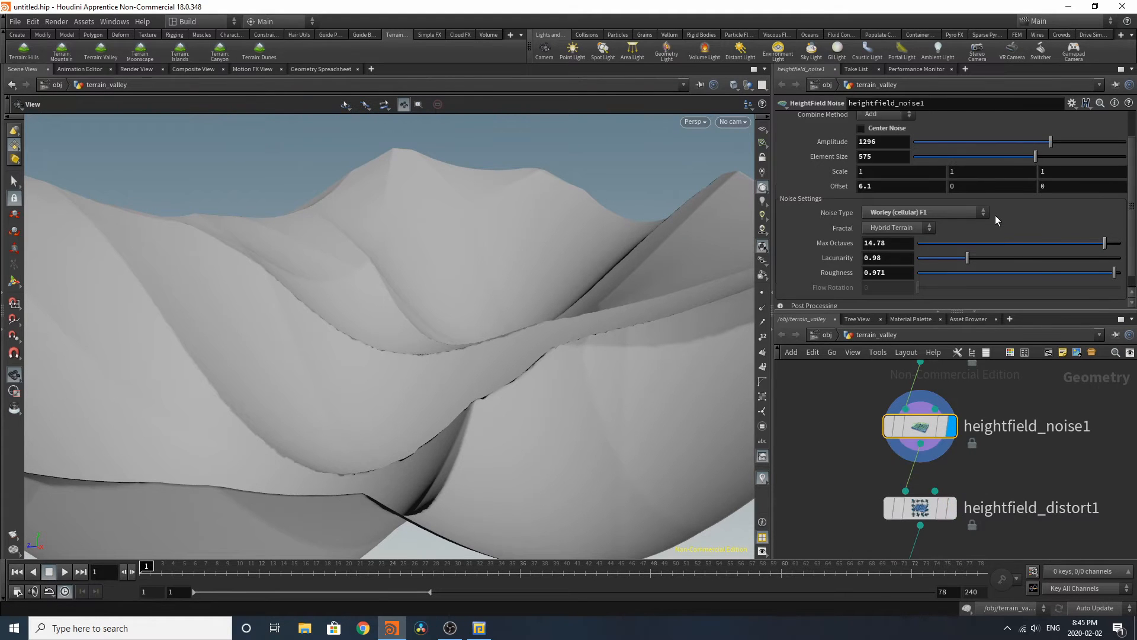
{"action": "left_click", "coordinate": [780, 291]}
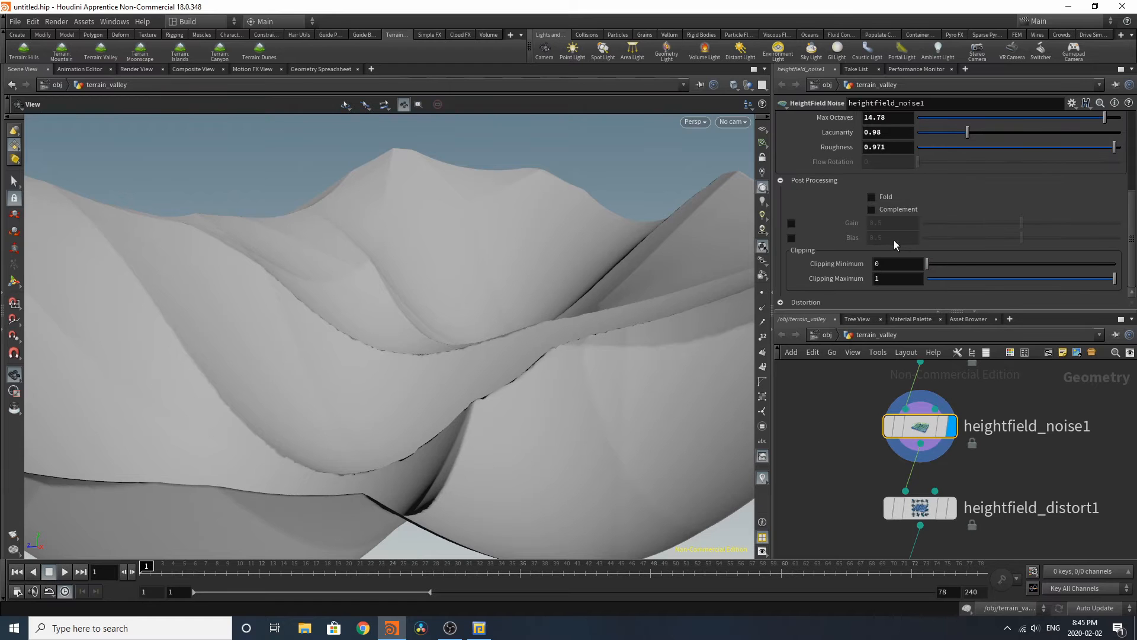
{"action": "left_click", "coordinate": [892, 195]}
{"action": "left_click", "coordinate": [882, 198]}
{"action": "left_click_drag", "start_coordinate": [927, 264], "coordinate": [909, 281]}
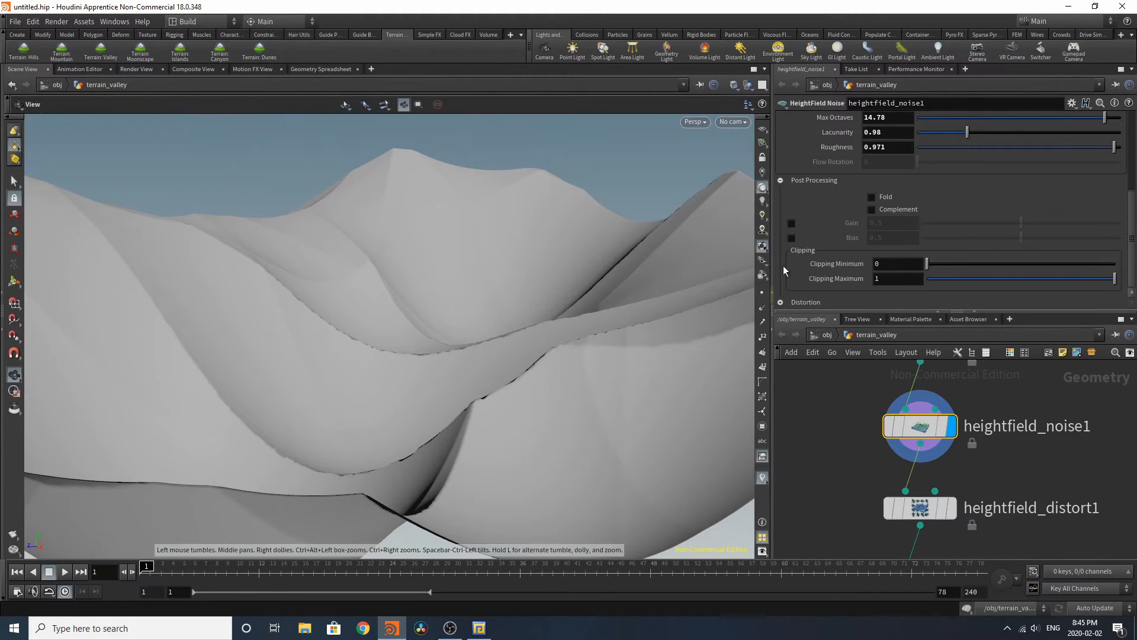
{"action": "left_click", "coordinate": [780, 181]}
Step: Enable lattice warp and gradient warp in the noise's distortion settings
{"action": "left_click", "coordinate": [784, 294]}
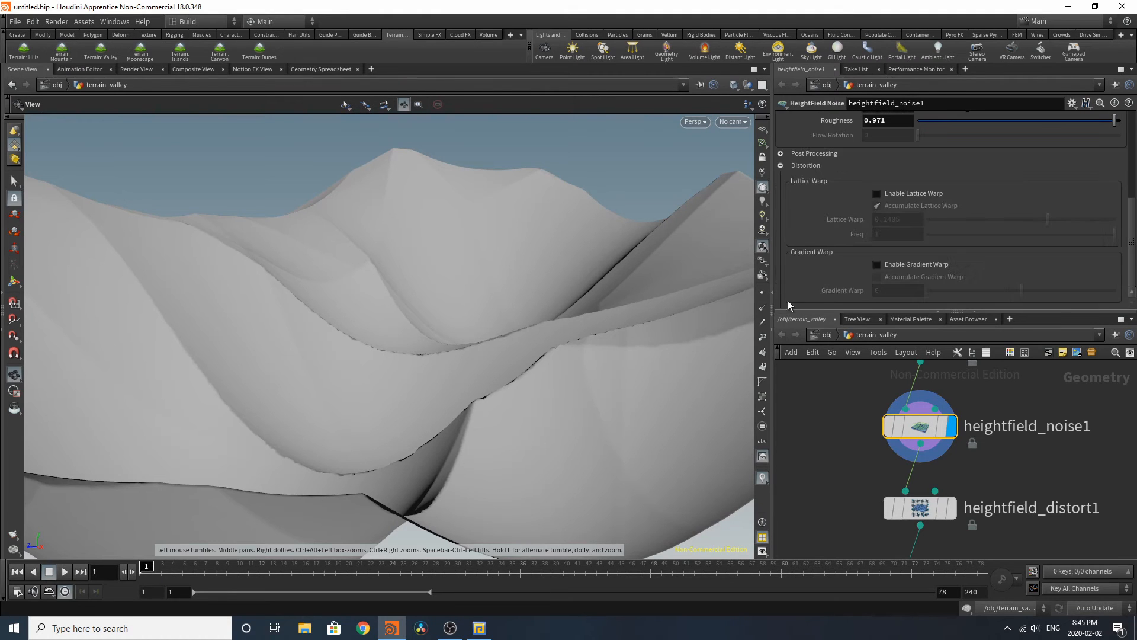
{"action": "left_click", "coordinate": [923, 192]}
{"action": "left_click", "coordinate": [911, 262]}
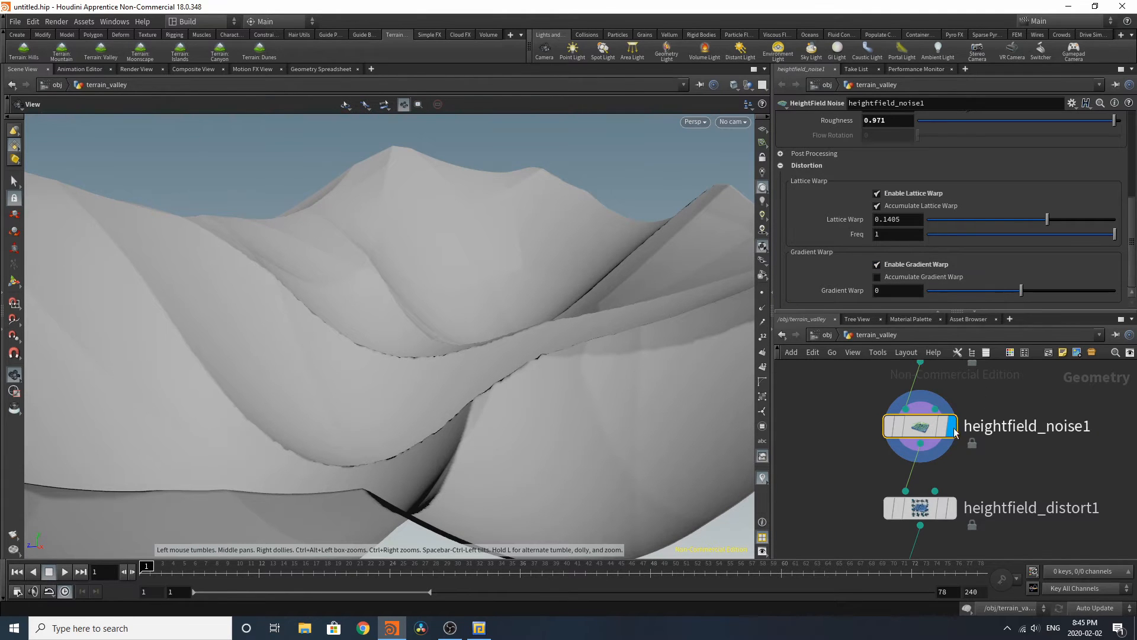
Step: Display the heightfield_distort1 node and set its amplitude to 19
{"action": "scroll", "coordinate": [952, 504], "scroll_direction": "down", "scroll_amount": 3}
{"action": "scroll", "coordinate": [953, 500], "scroll_direction": "up", "scroll_amount": 2}
{"action": "left_click", "coordinate": [940, 489]}
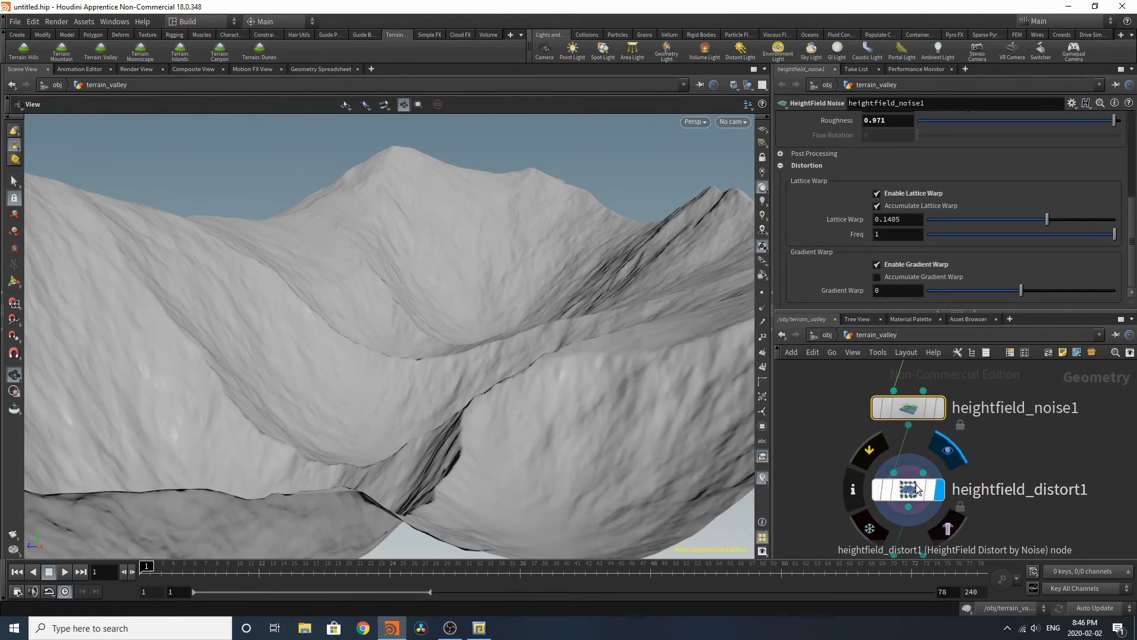
{"action": "left_click", "coordinate": [915, 490]}
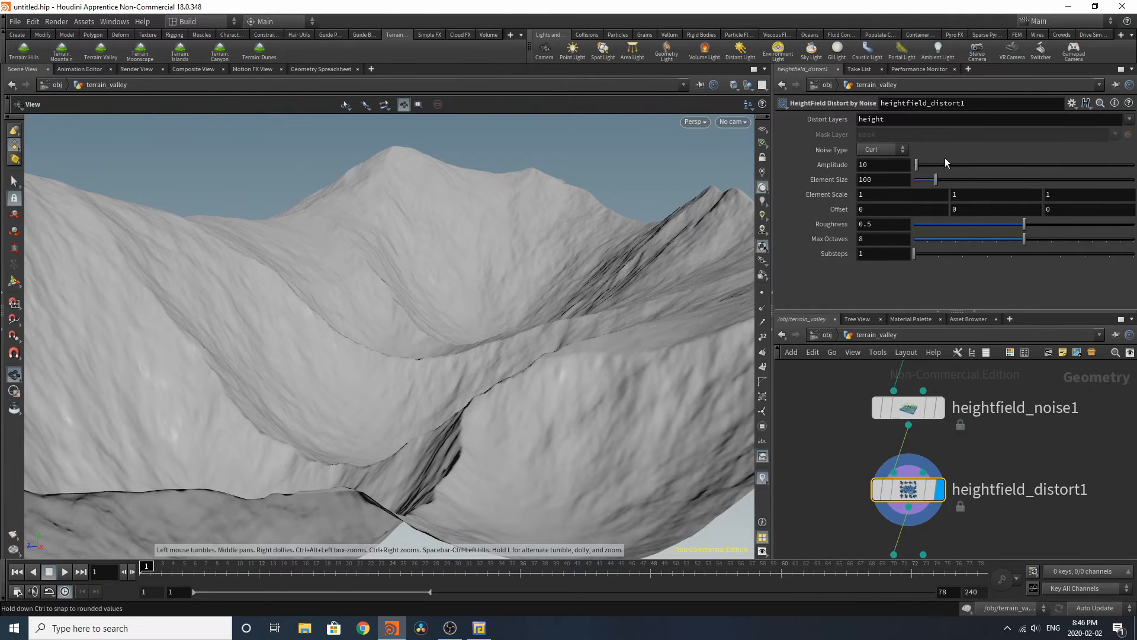
{"action": "left_click_drag", "start_coordinate": [945, 162], "coordinate": [915, 171]}
Step: Try the Simplex noise type on the distort node and switch it back to Curl
{"action": "left_click", "coordinate": [883, 150]}
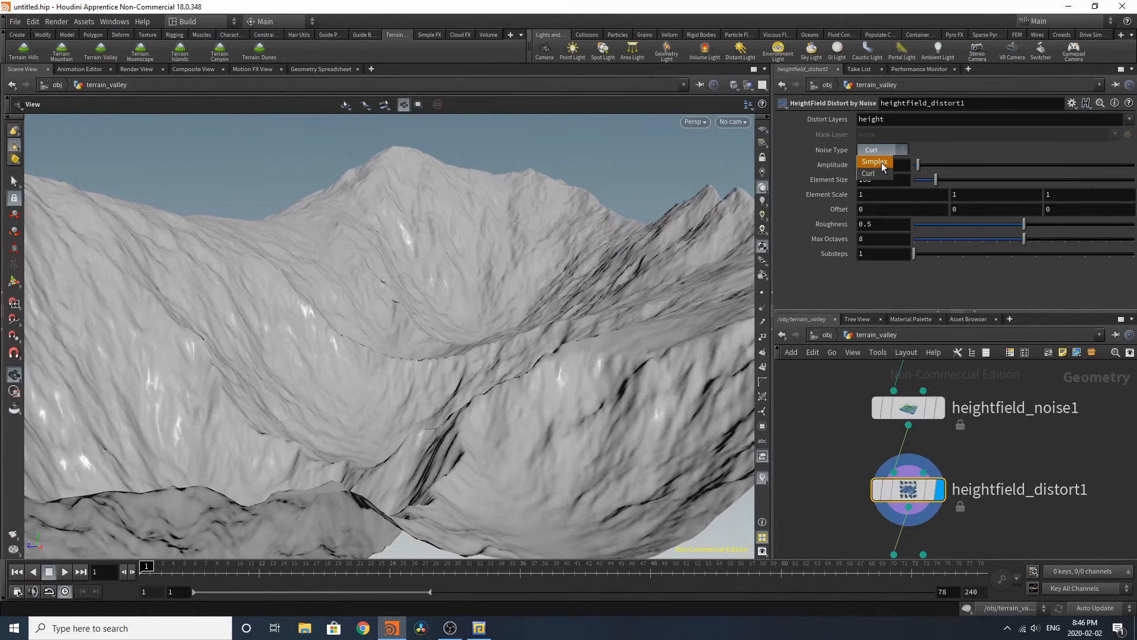
{"action": "left_click", "coordinate": [882, 165]}
{"action": "left_click", "coordinate": [884, 154]}
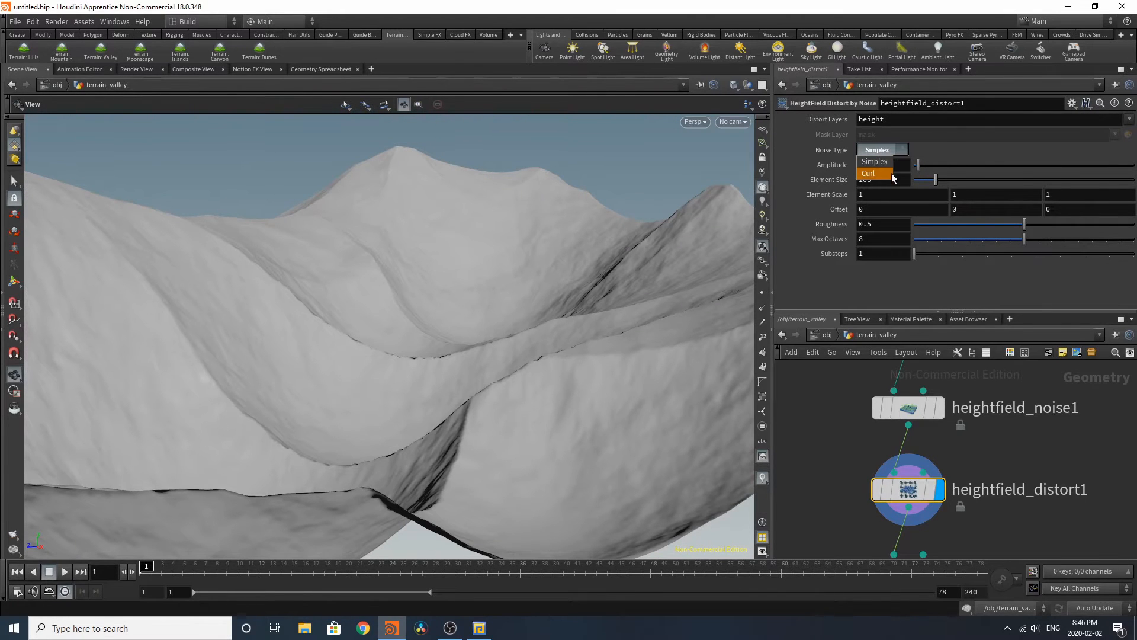
{"action": "left_click", "coordinate": [894, 175]}
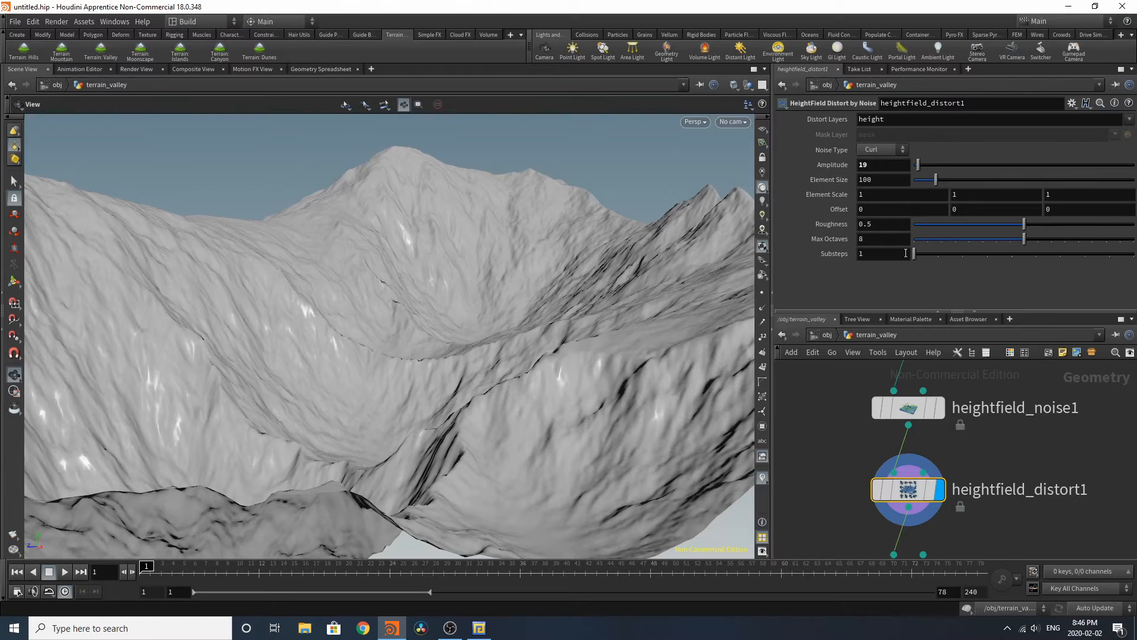
Step: Set the distort node's substeps to 3 and display the heightfield_erode1 node
{"action": "left_click_drag", "start_coordinate": [969, 254], "coordinate": [962, 254]}
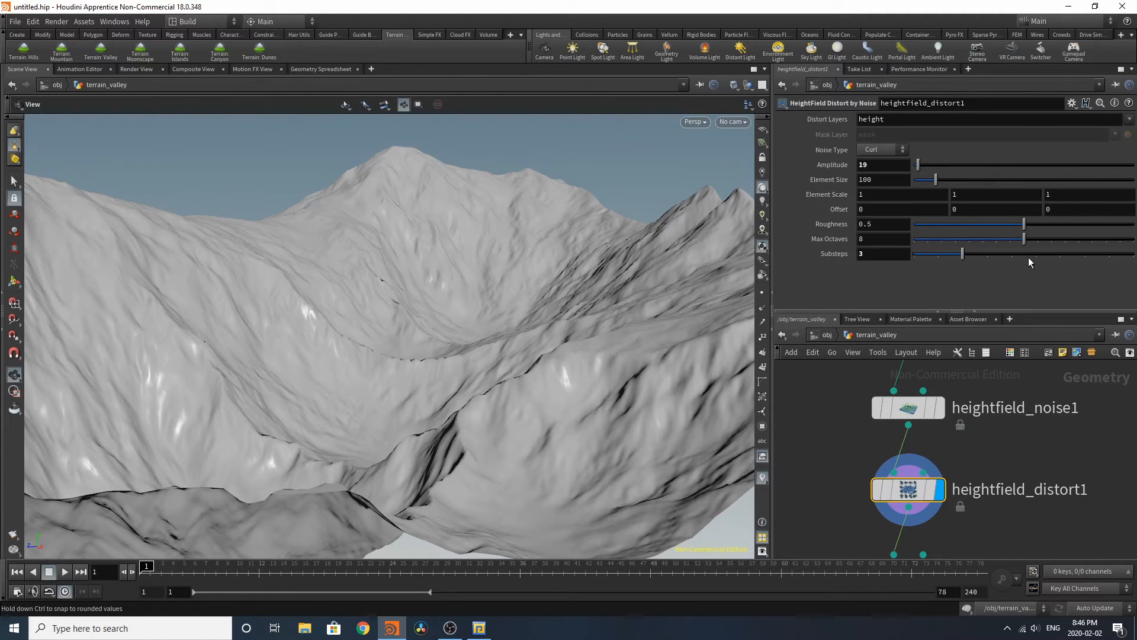
{"action": "scroll", "coordinate": [935, 434], "scroll_direction": "down", "scroll_amount": 5}
{"action": "scroll", "coordinate": [934, 505], "scroll_direction": "up", "scroll_amount": 4}
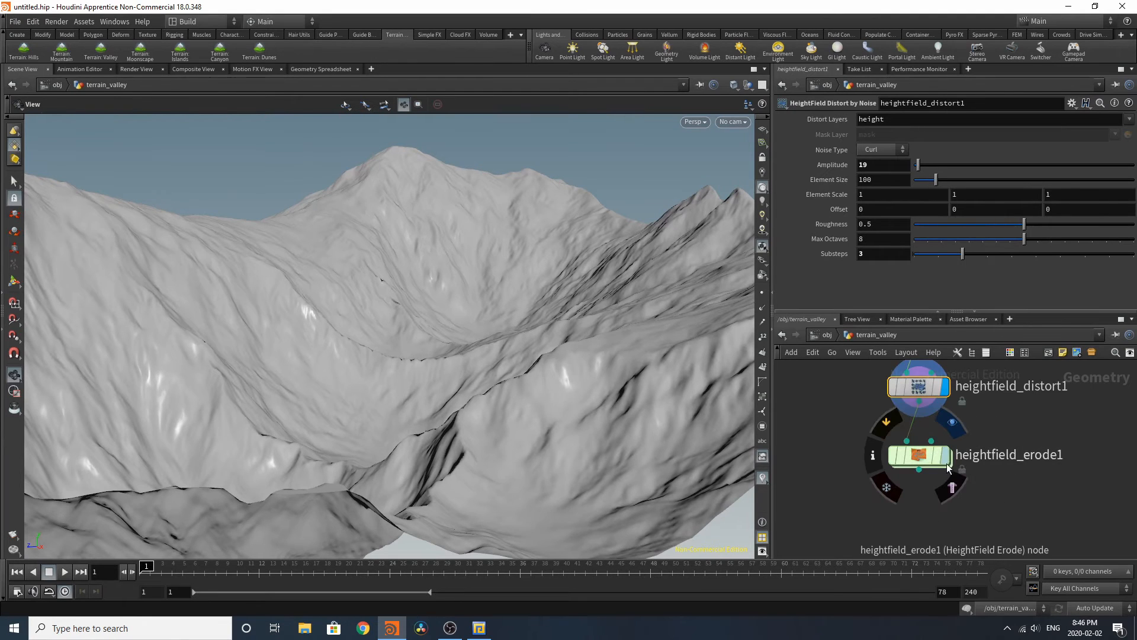
{"action": "left_click", "coordinate": [946, 460]}
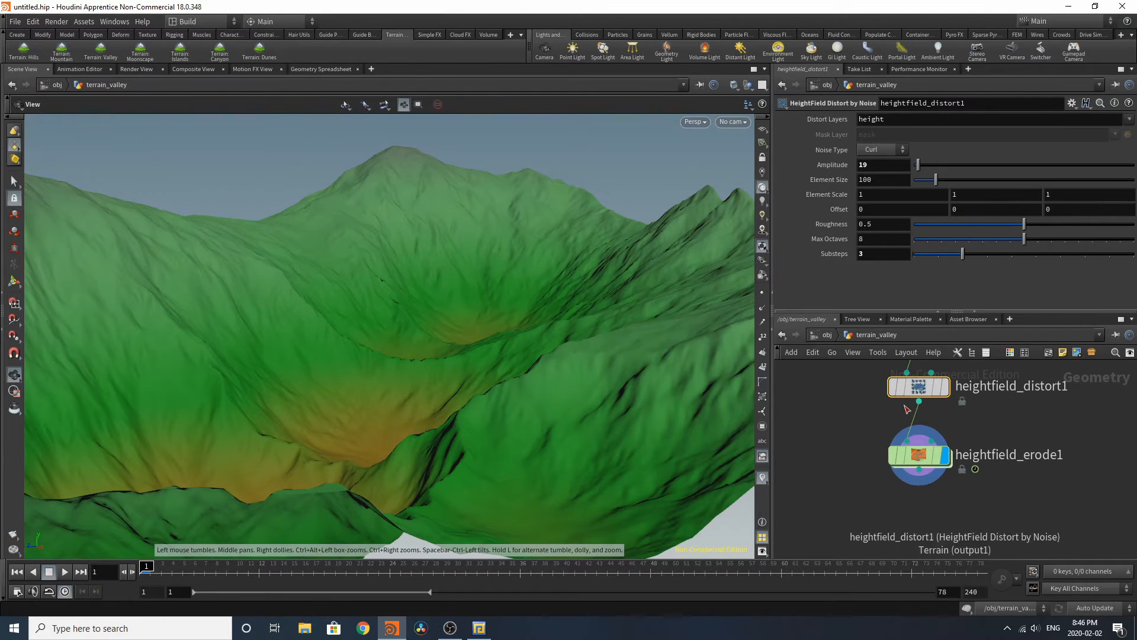
Step: Turn off the color visualization of the heightfield_erode1 node and look over its height ramp and layer colors
{"action": "left_click", "coordinate": [918, 454]}
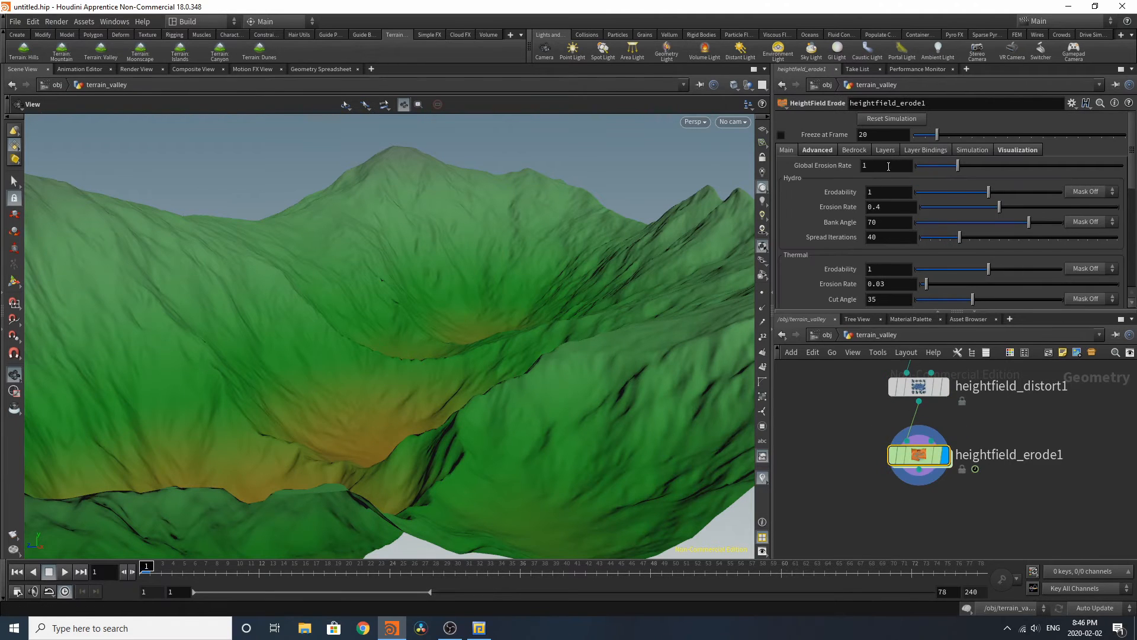
{"action": "left_click", "coordinate": [1025, 152]}
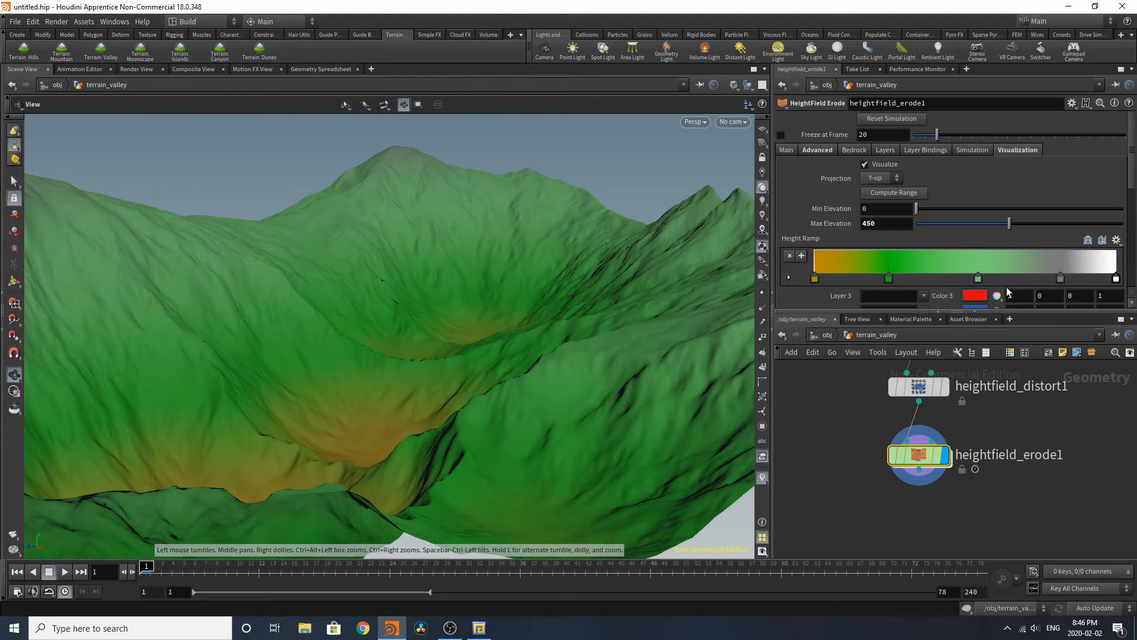
{"action": "left_click", "coordinate": [877, 164]}
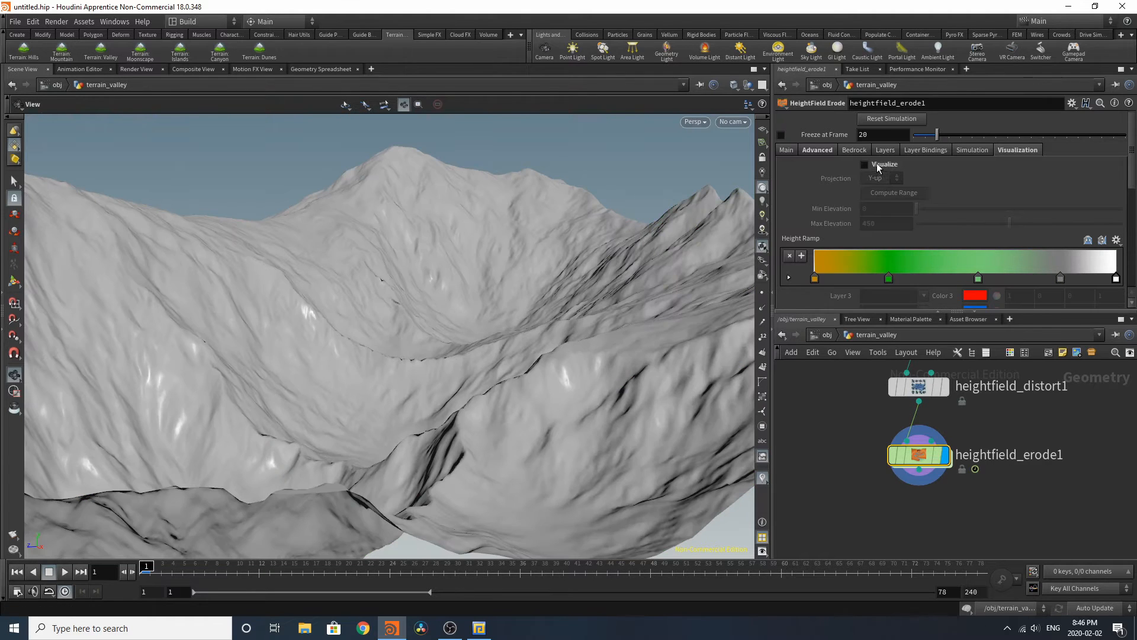
{"action": "scroll", "coordinate": [1007, 207], "scroll_direction": "down", "scroll_amount": 5}
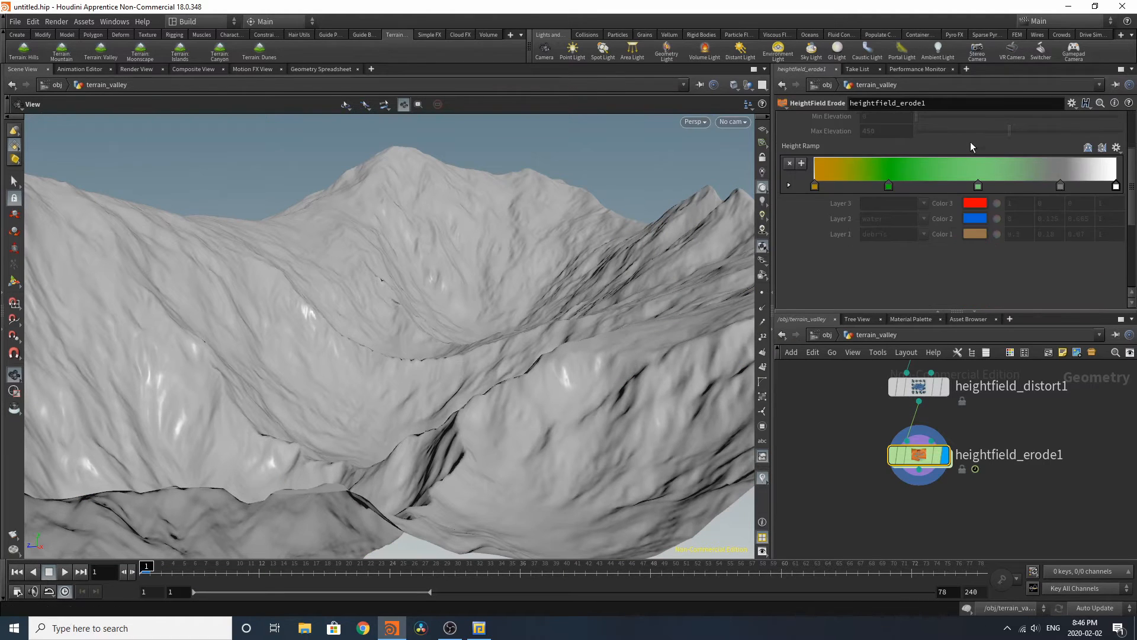
{"action": "scroll", "coordinate": [975, 158], "scroll_direction": "up", "scroll_amount": 4}
Step: Set the erosion's Freeze at Frame value to 1 and play the simulation up to frame 9
{"action": "left_click", "coordinate": [968, 136]}
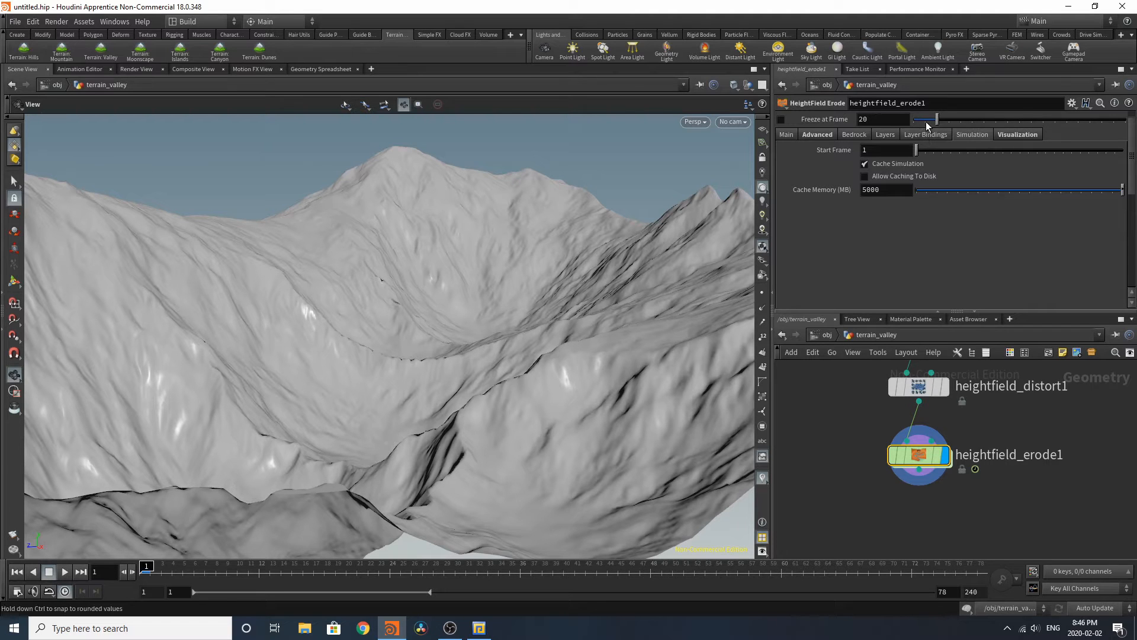
{"action": "left_click_drag", "start_coordinate": [936, 120], "coordinate": [911, 120]}
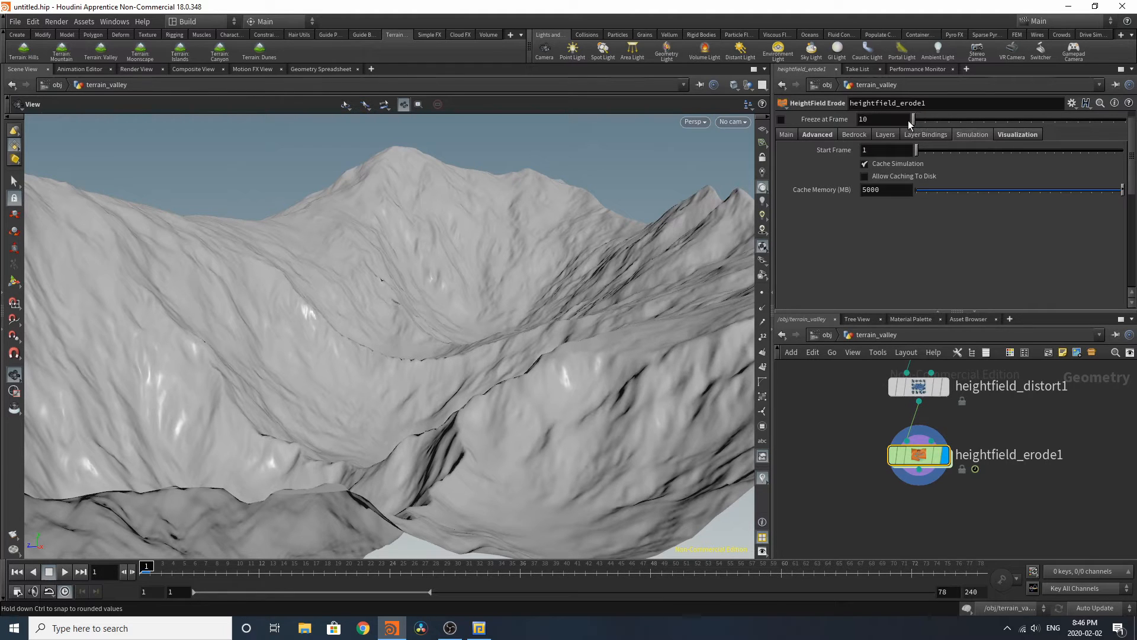
{"action": "left_click", "coordinate": [868, 122]}
{"action": "key", "text": "BackSpace"}
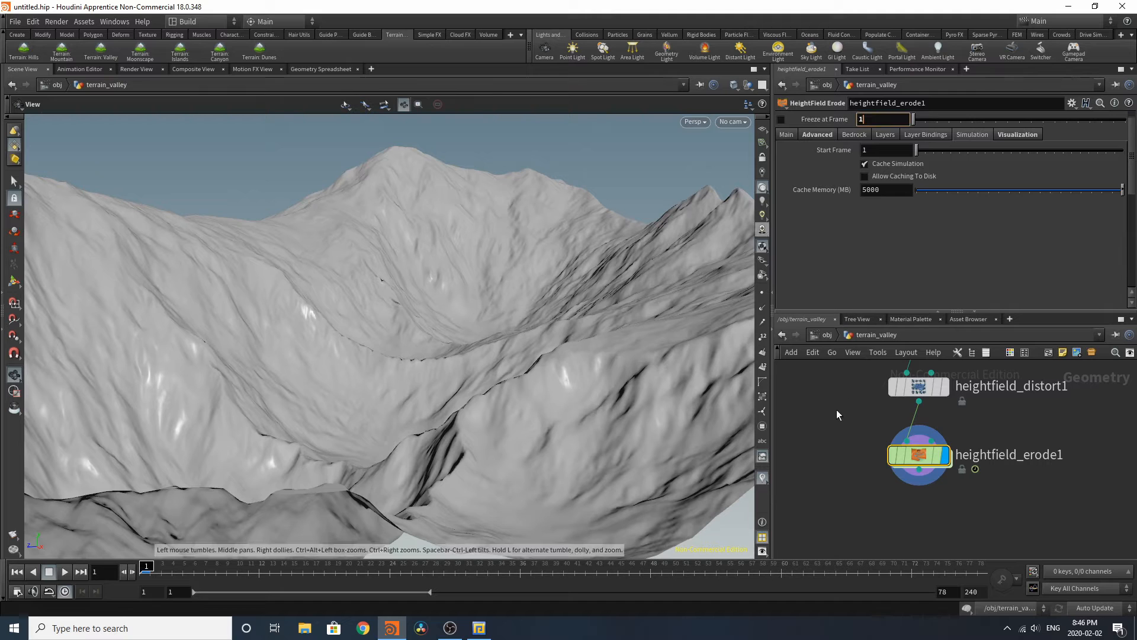
{"action": "key", "text": "Return"}
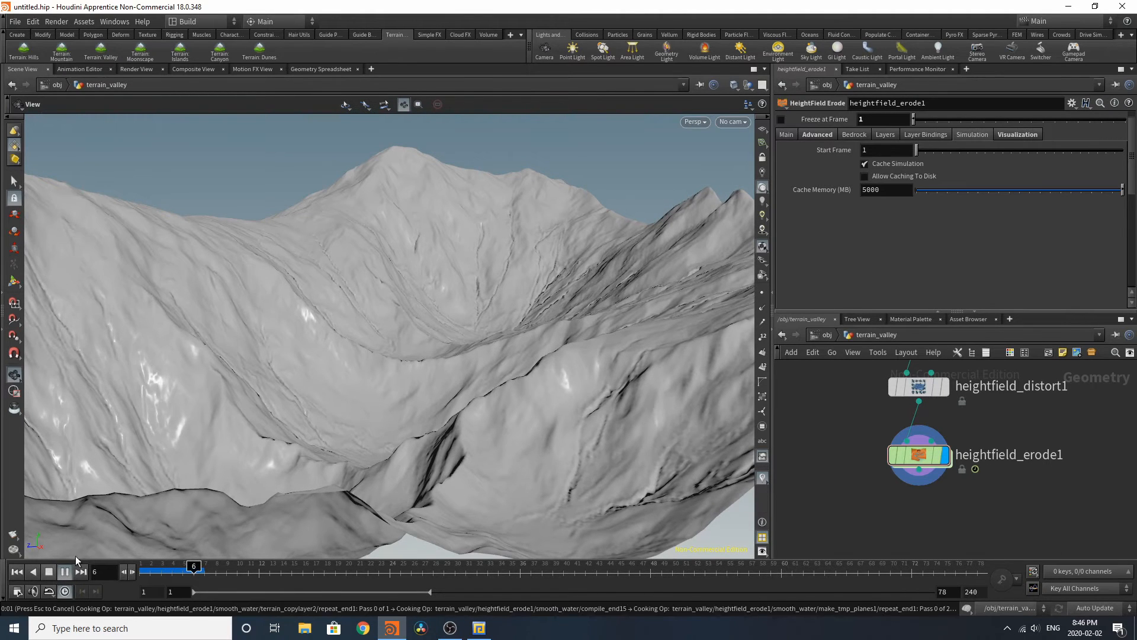
{"action": "left_click", "coordinate": [48, 570]}
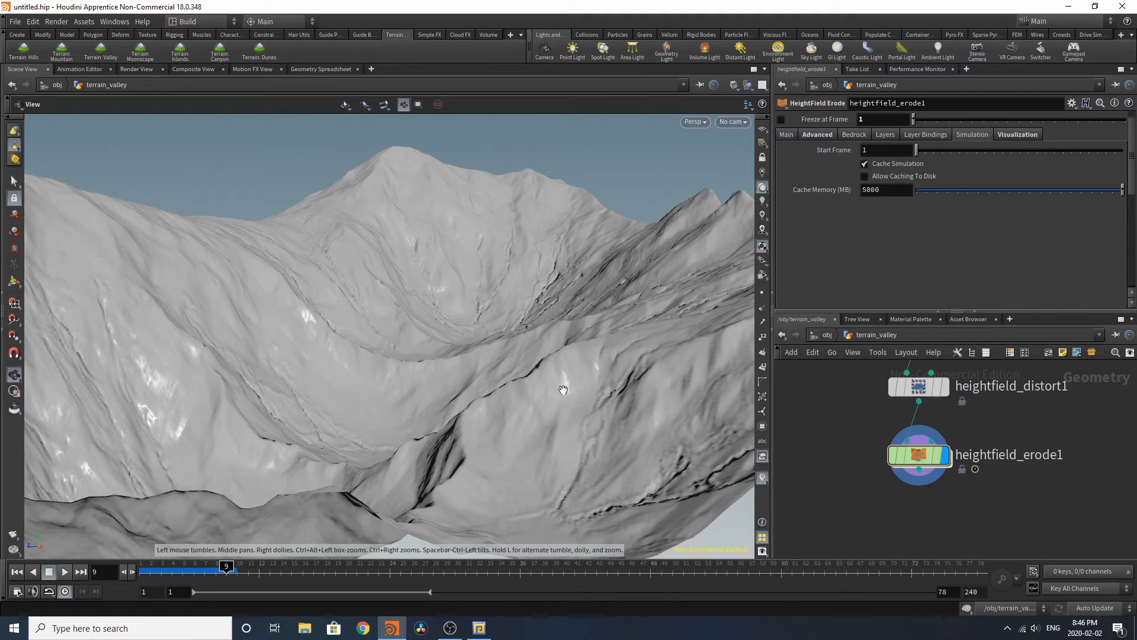
Step: Look over the erosion's layer options and enable Adjust Erodability by Strata in the bedrock settings
{"action": "left_click", "coordinate": [886, 135]}
{"action": "left_click", "coordinate": [887, 135]}
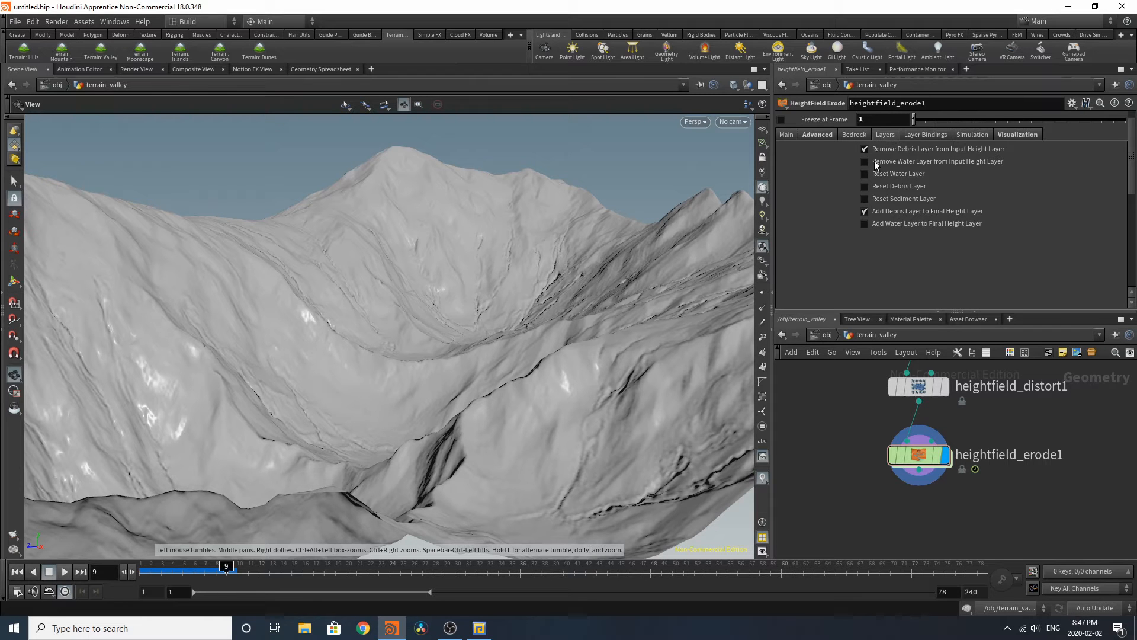
{"action": "left_click", "coordinate": [849, 134]}
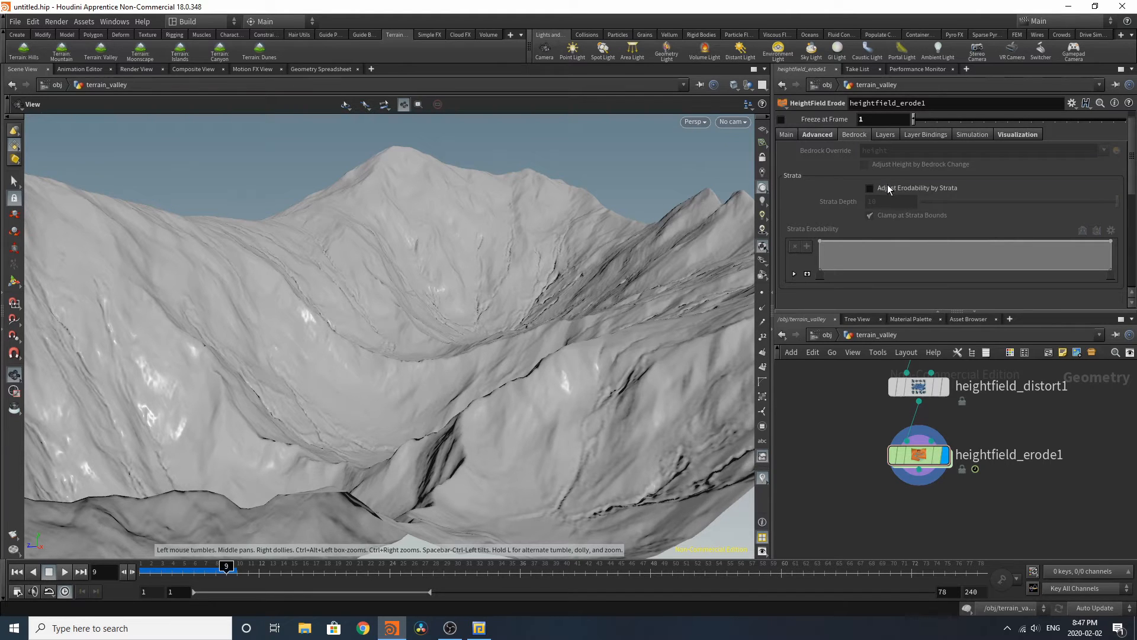
{"action": "left_click", "coordinate": [888, 189]}
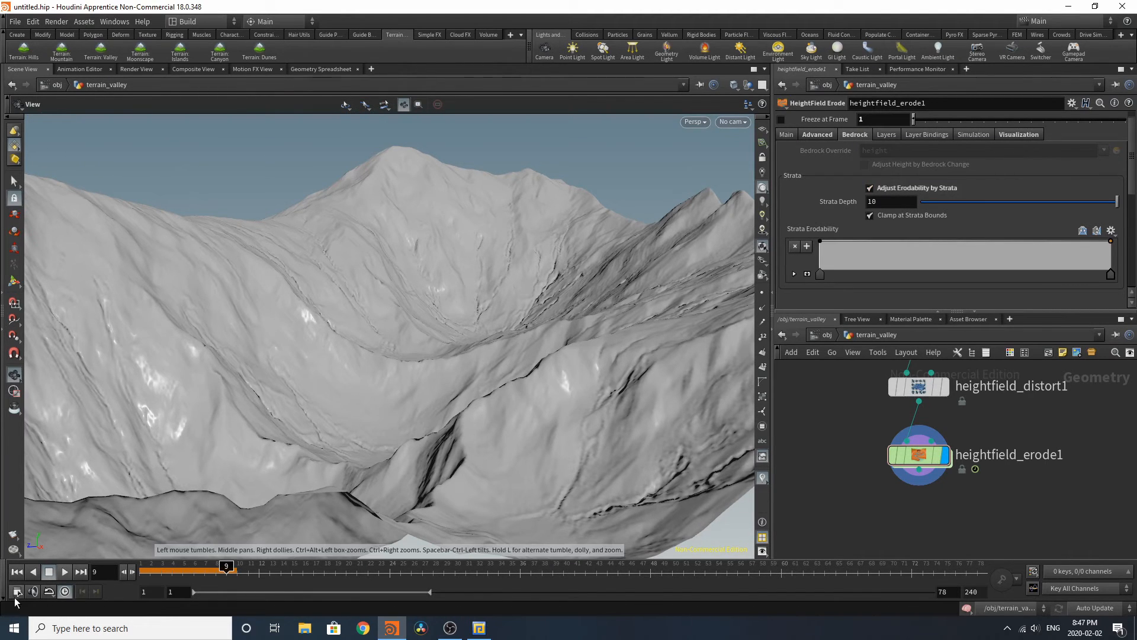
Step: Rewind to frame 1 and add two points to the Strata Erodability ramp, lowering the middle of the curve
{"action": "left_click", "coordinate": [17, 572]}
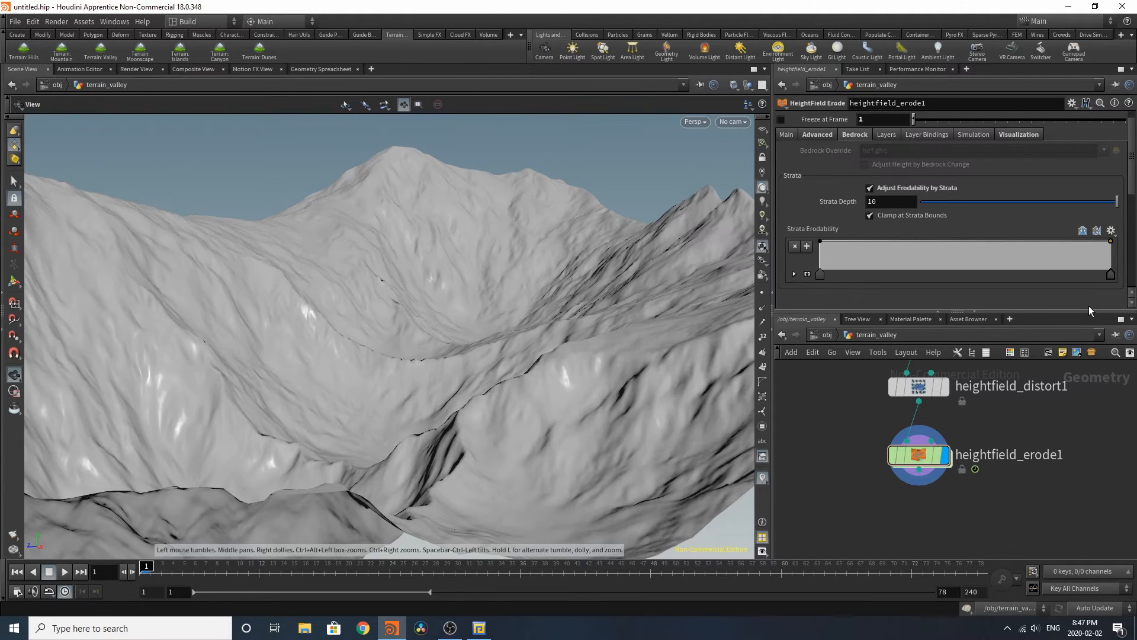
{"action": "left_click_drag", "start_coordinate": [946, 252], "coordinate": [940, 260]}
{"action": "left_click_drag", "start_coordinate": [1020, 254], "coordinate": [1027, 261]}
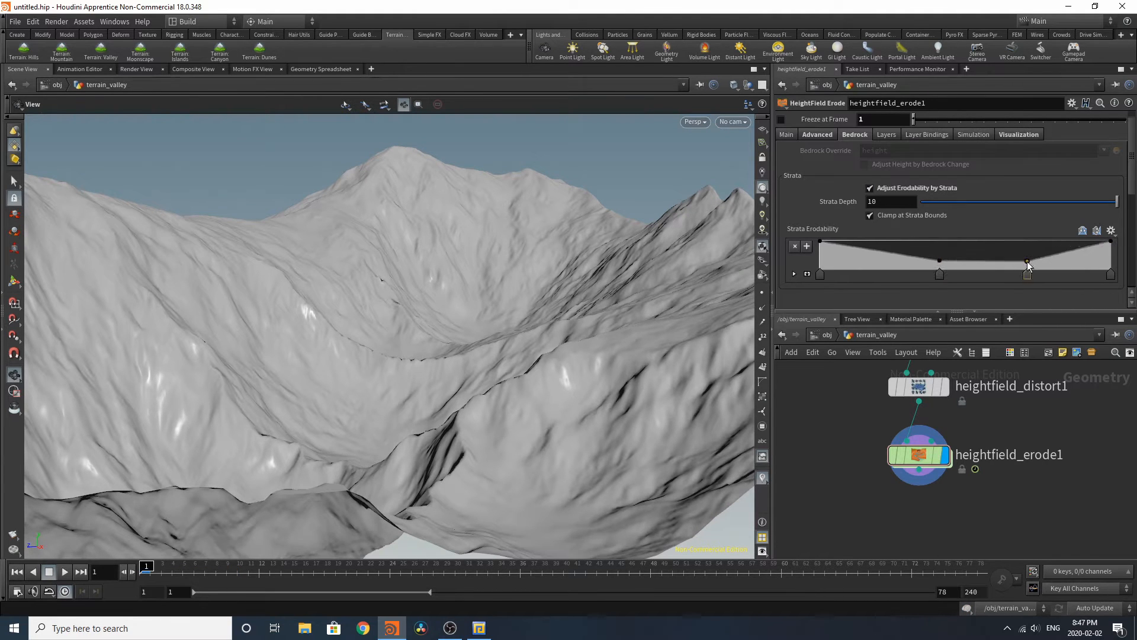
Step: Add three points near the start of the Strata Erodability ramp to form a dip, and check the simulation up to frame 13
{"action": "left_click_drag", "start_coordinate": [890, 262], "coordinate": [852, 263]}
{"action": "left_click", "coordinate": [861, 245]}
{"action": "left_click", "coordinate": [268, 572]}
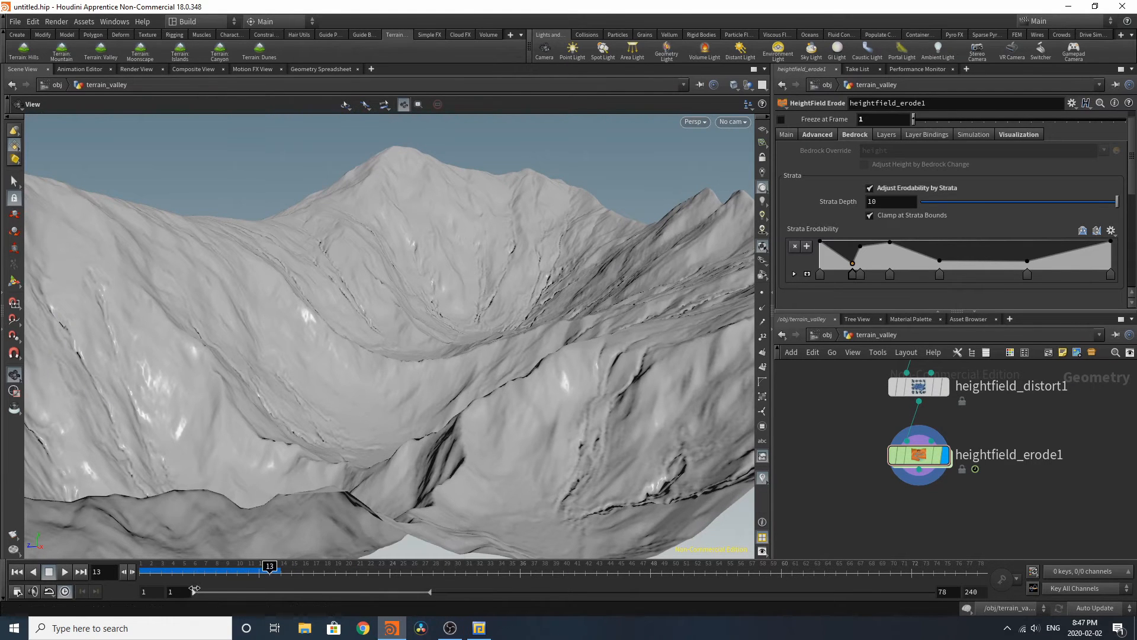
{"action": "mouse_move", "coordinate": [211, 577]}
{"action": "left_mouse_down"}
{"action": "mouse_move", "coordinate": [163, 577]}
{"action": "mouse_move", "coordinate": [220, 578]}
{"action": "mouse_move", "coordinate": [167, 579]}
{"action": "mouse_move", "coordinate": [194, 579]}
{"action": "left_mouse_up"}
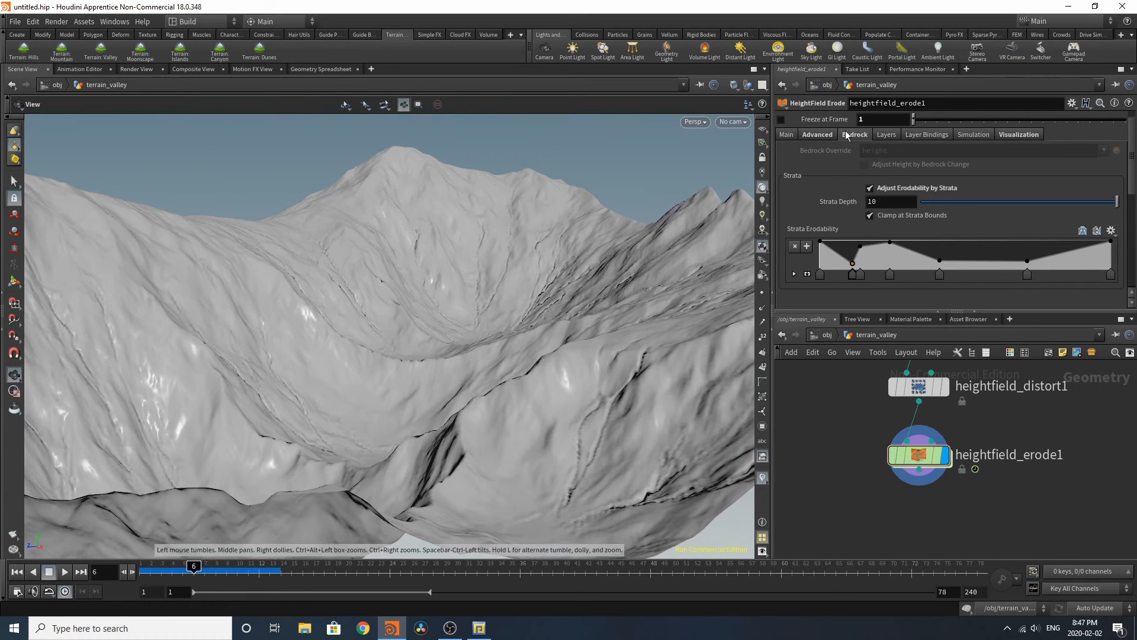
Step: Set the erosion's advanced Global Seed to 0 and rerun the simulation from frame 1 to frame 18
{"action": "left_click", "coordinate": [819, 134]}
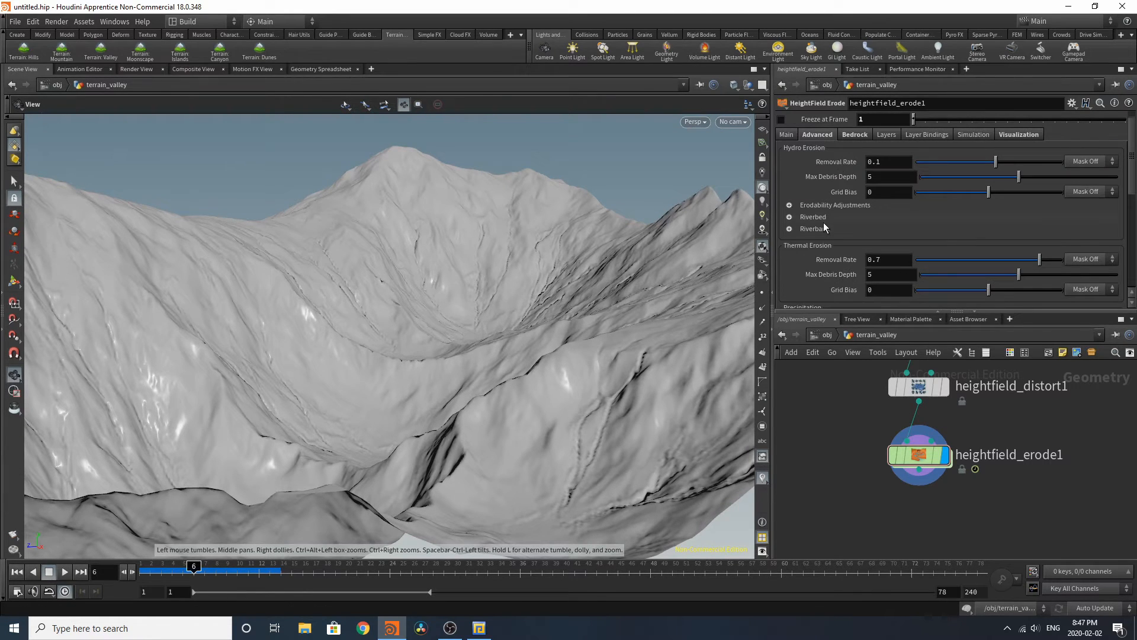
{"action": "scroll", "coordinate": [819, 226], "scroll_direction": "down", "scroll_amount": 3}
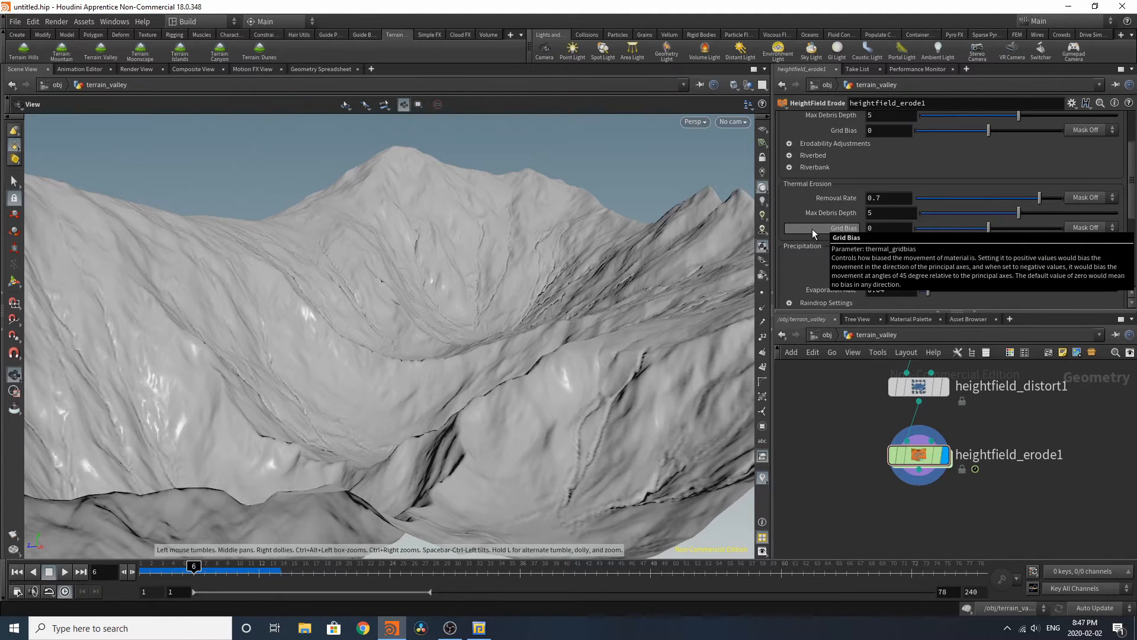
{"action": "scroll", "coordinate": [819, 240], "scroll_direction": "down", "scroll_amount": 4}
{"action": "scroll", "coordinate": [820, 241], "scroll_direction": "down", "scroll_amount": 3}
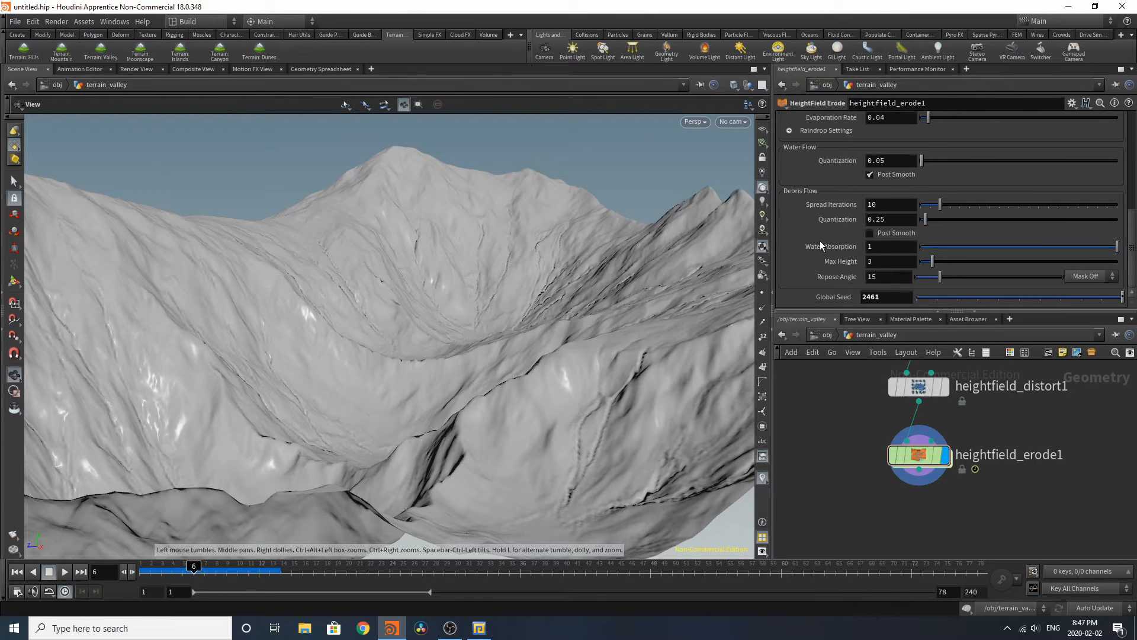
{"action": "left_click", "coordinate": [941, 297]}
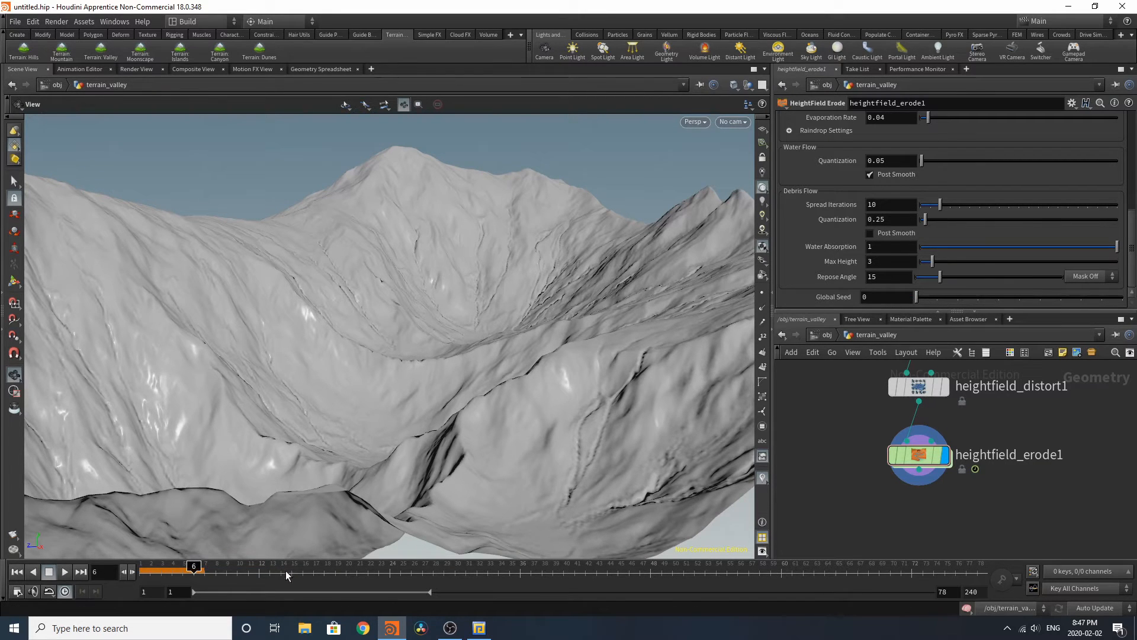
{"action": "left_click", "coordinate": [16, 571]}
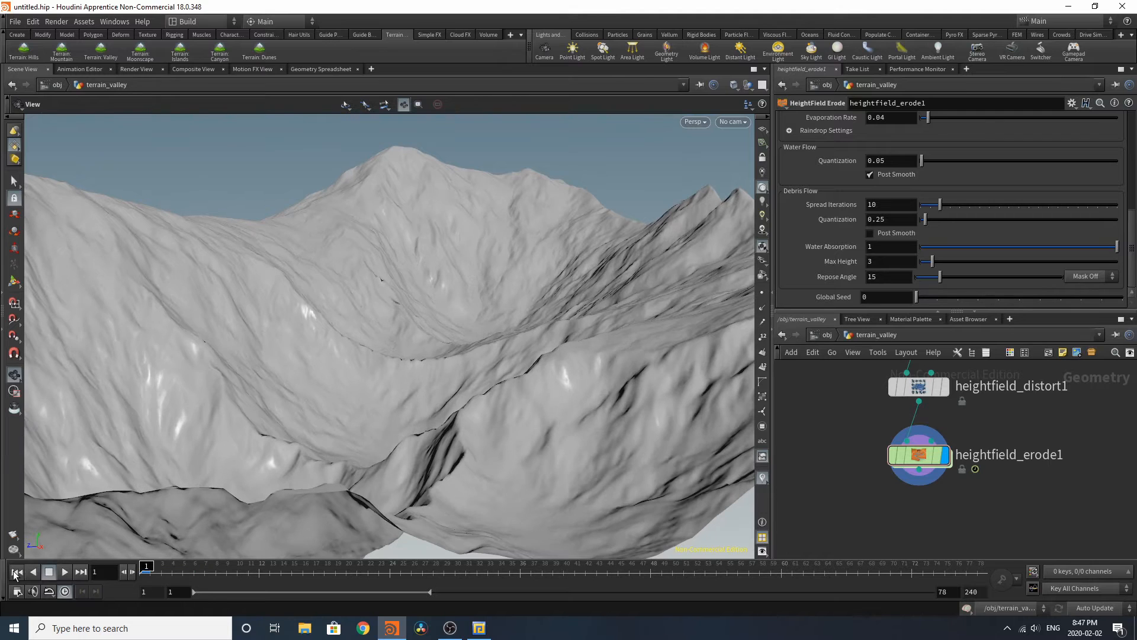
{"action": "left_click", "coordinate": [328, 579]}
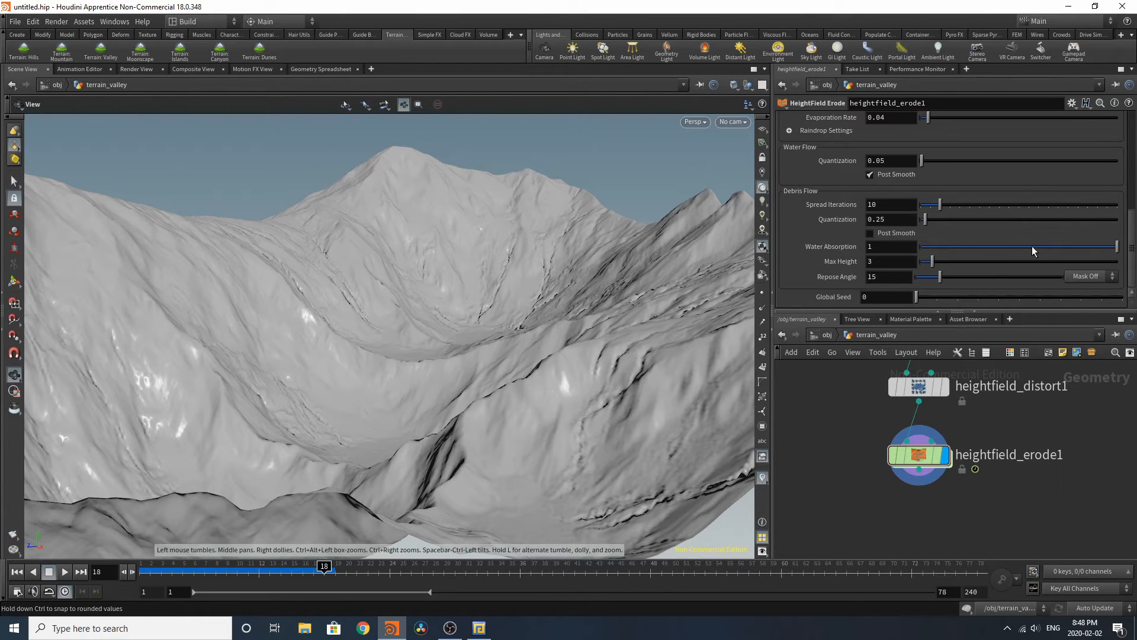
Step: Set the Removal Rate of both the hydro erosion and the thermal erosion to 0
{"action": "scroll", "coordinate": [1008, 261], "scroll_direction": "up", "scroll_amount": 6}
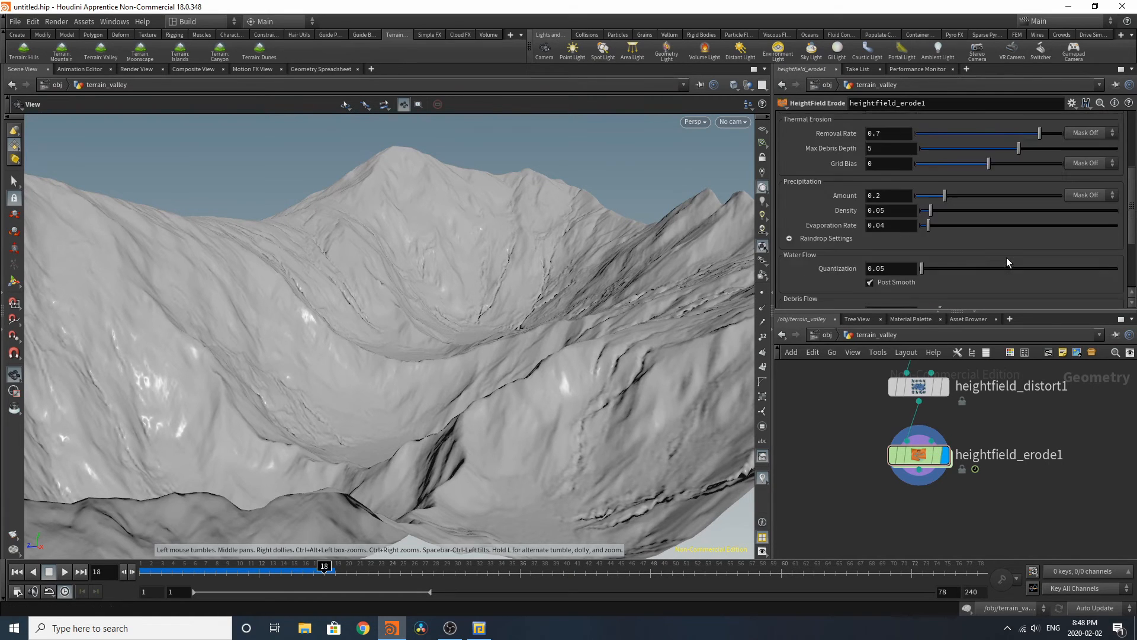
{"action": "scroll", "coordinate": [1007, 263], "scroll_direction": "up", "scroll_amount": 3}
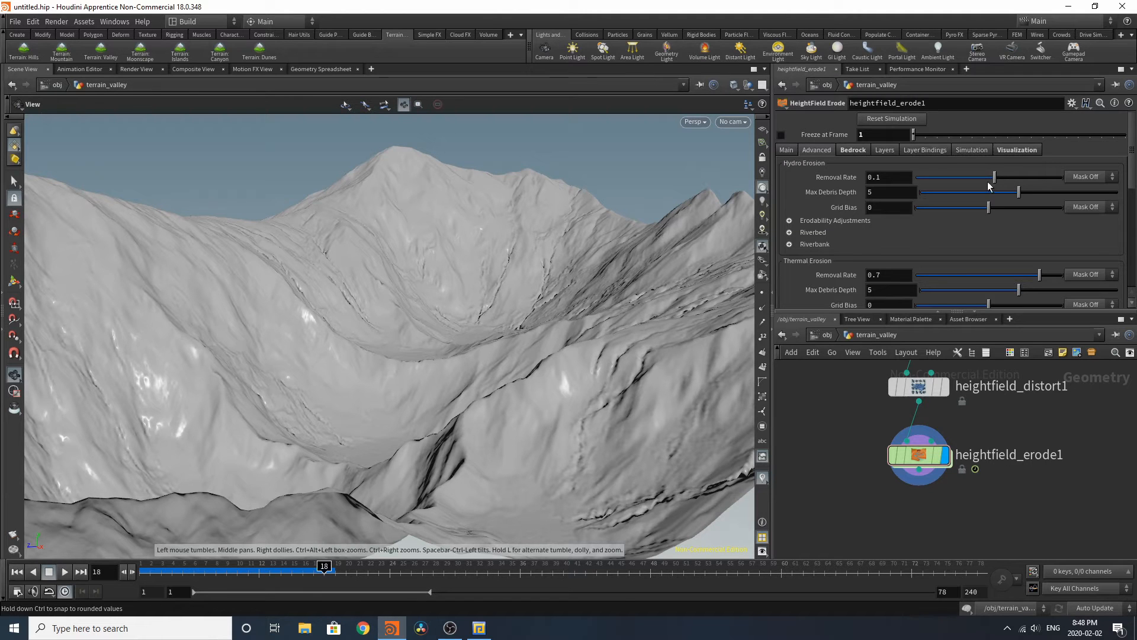
{"action": "left_click_drag", "start_coordinate": [937, 179], "coordinate": [857, 179]}
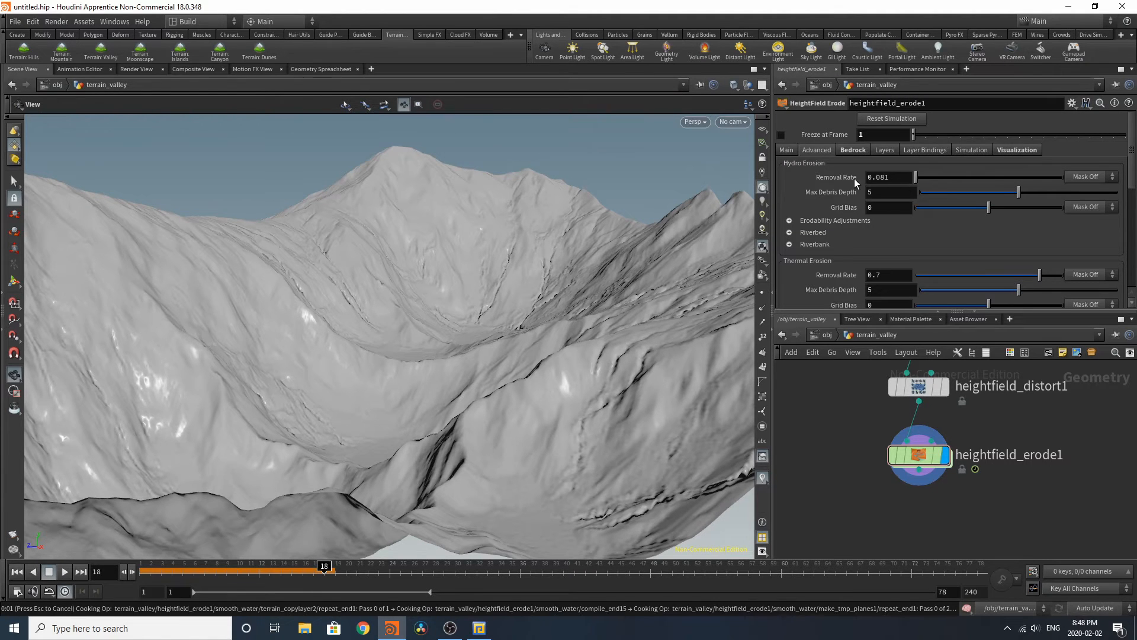
{"action": "left_click", "coordinate": [882, 177]}
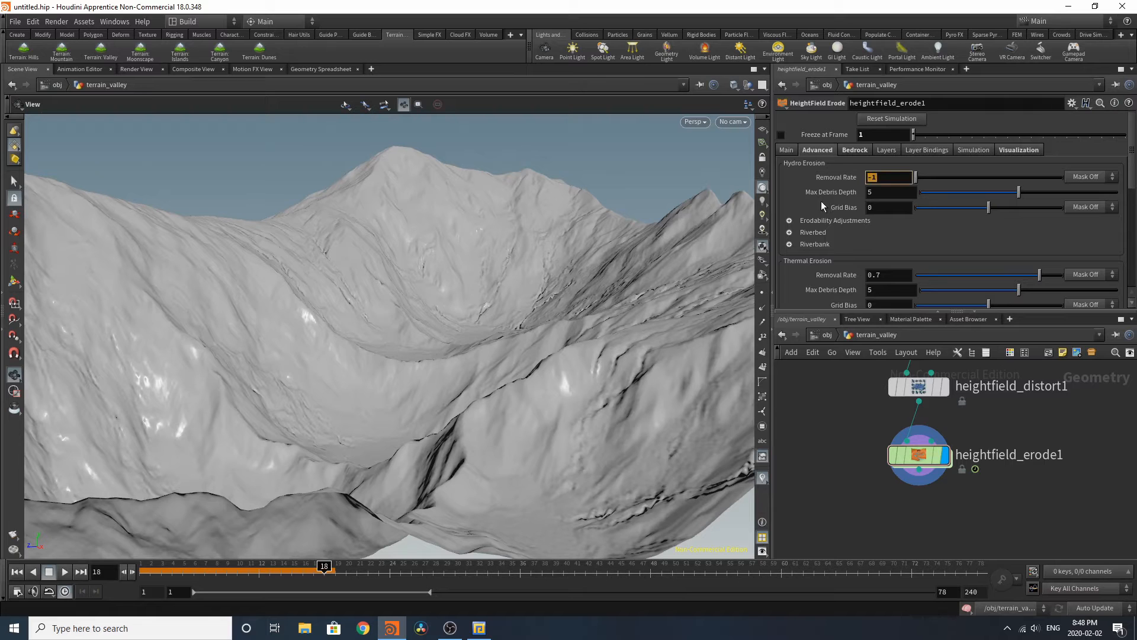
{"action": "type", "text": "0"}
{"action": "key", "text": "Return"}
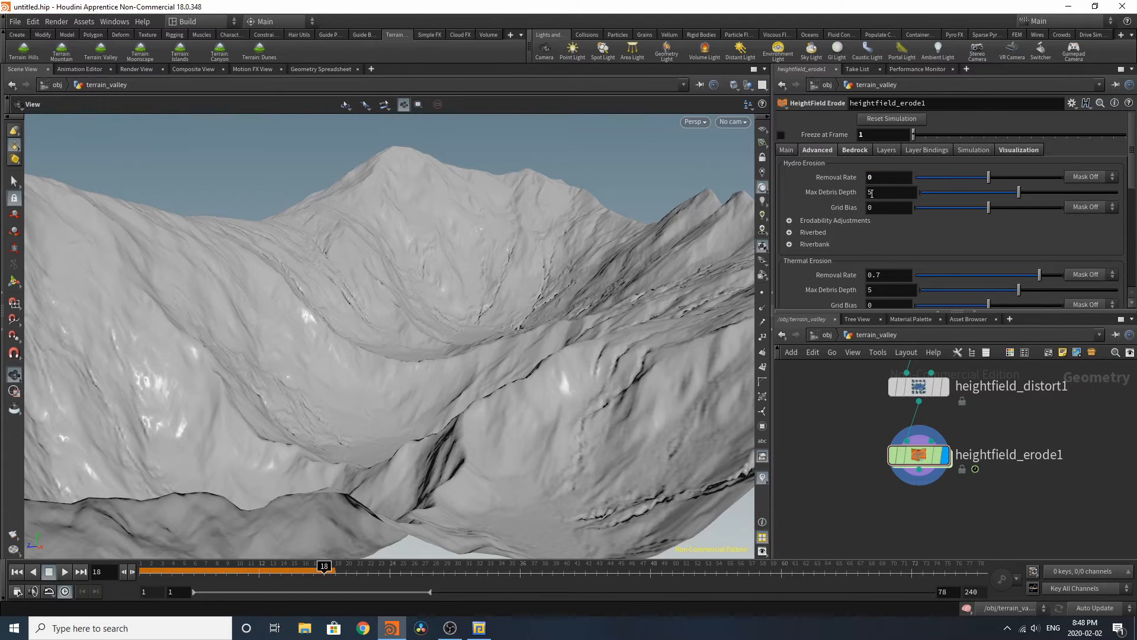
{"action": "left_click", "coordinate": [890, 273]}
{"action": "type", "text": "0"}
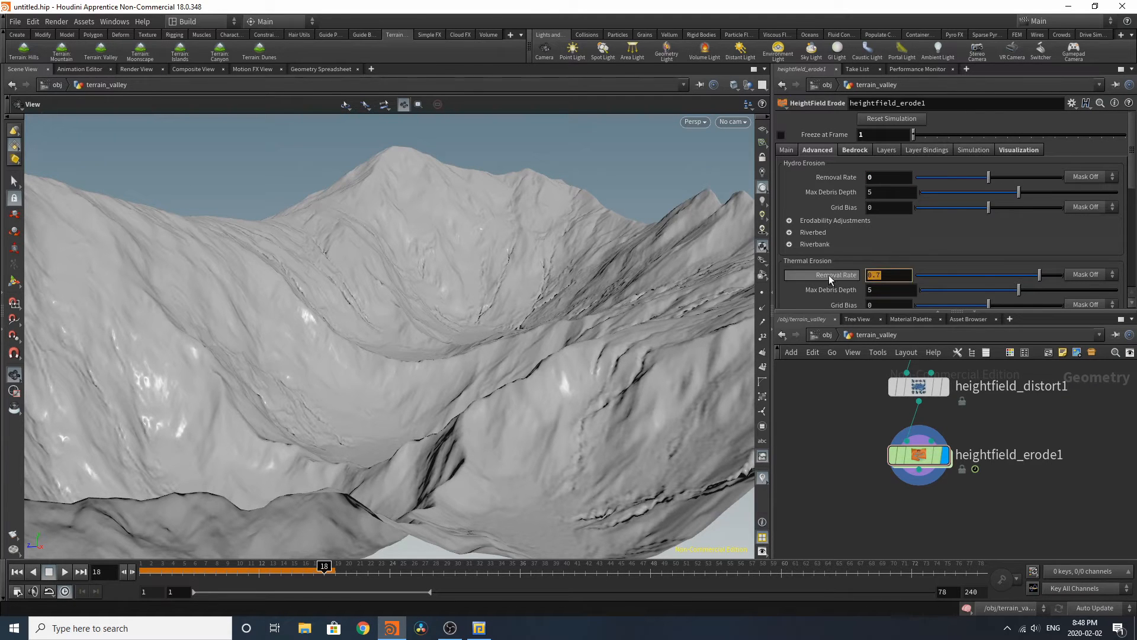
{"action": "key", "text": "Return"}
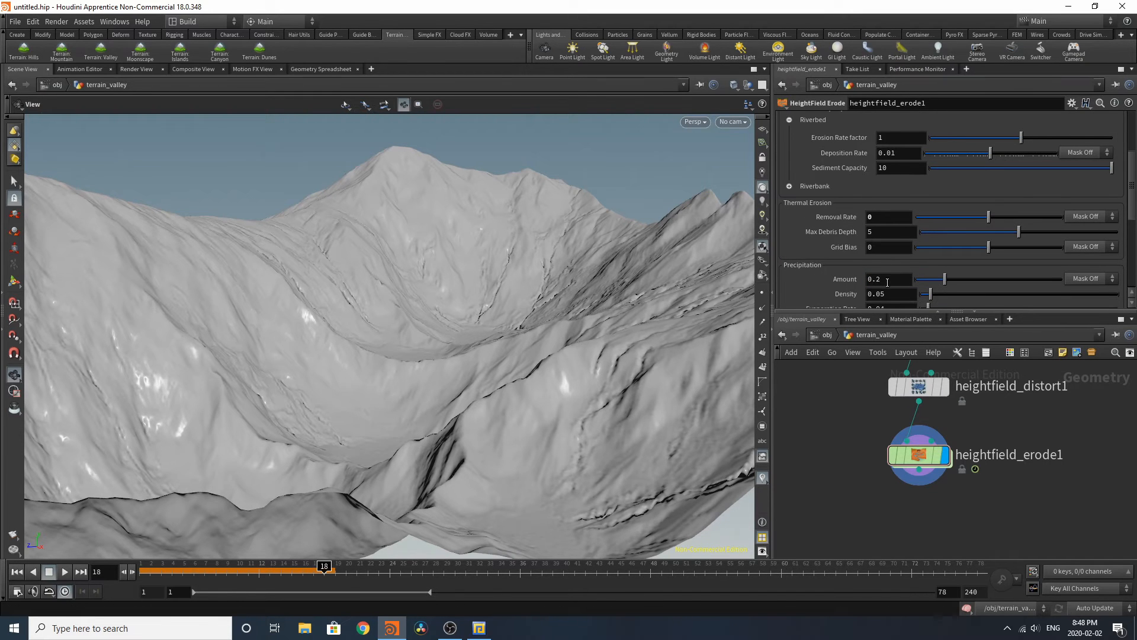
Step: Set the precipitation Amount to 0 and rewind the simulation to frame 1
{"action": "left_click", "coordinate": [887, 282]}
{"action": "type", "text": "0"}
{"action": "key", "text": "Return"}
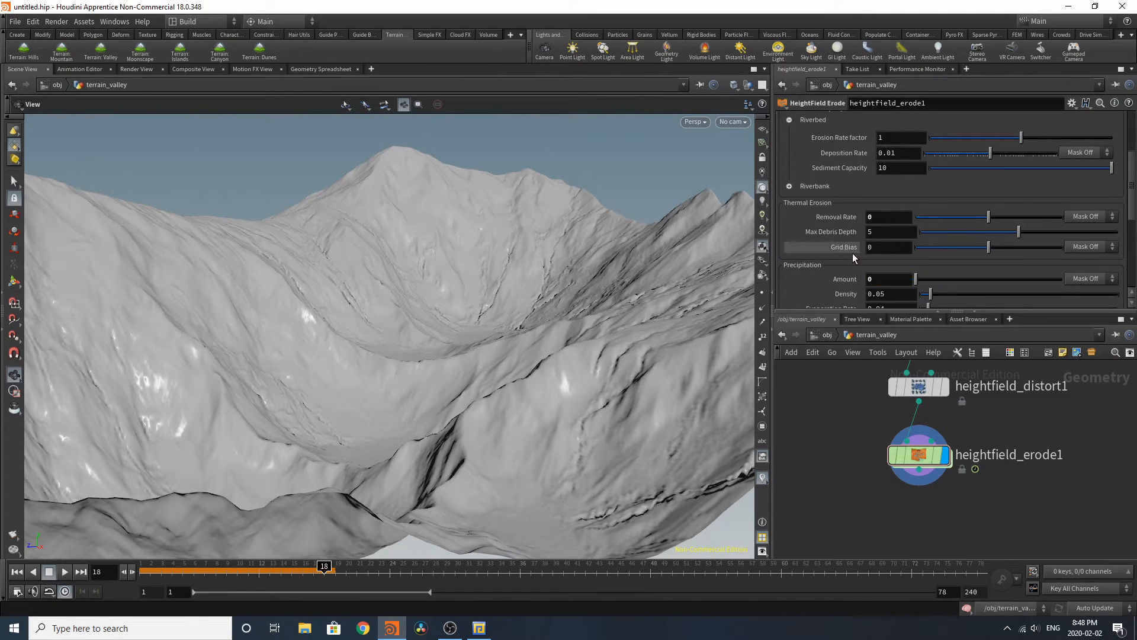
{"action": "scroll", "coordinate": [855, 252], "scroll_direction": "down", "scroll_amount": 3}
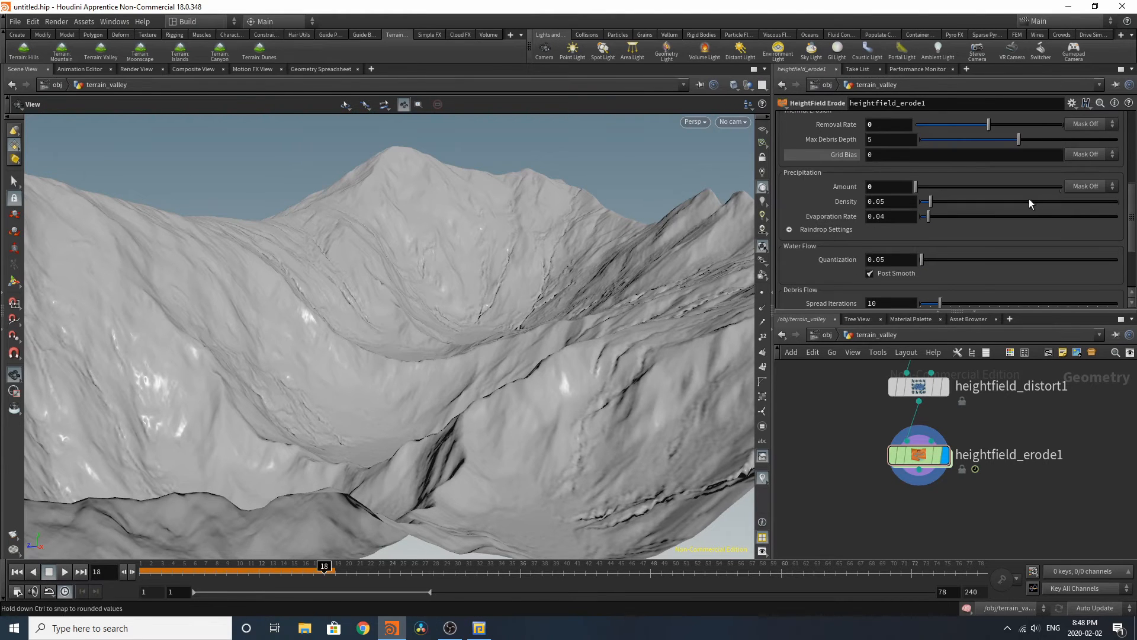
{"action": "left_click", "coordinate": [15, 574]}
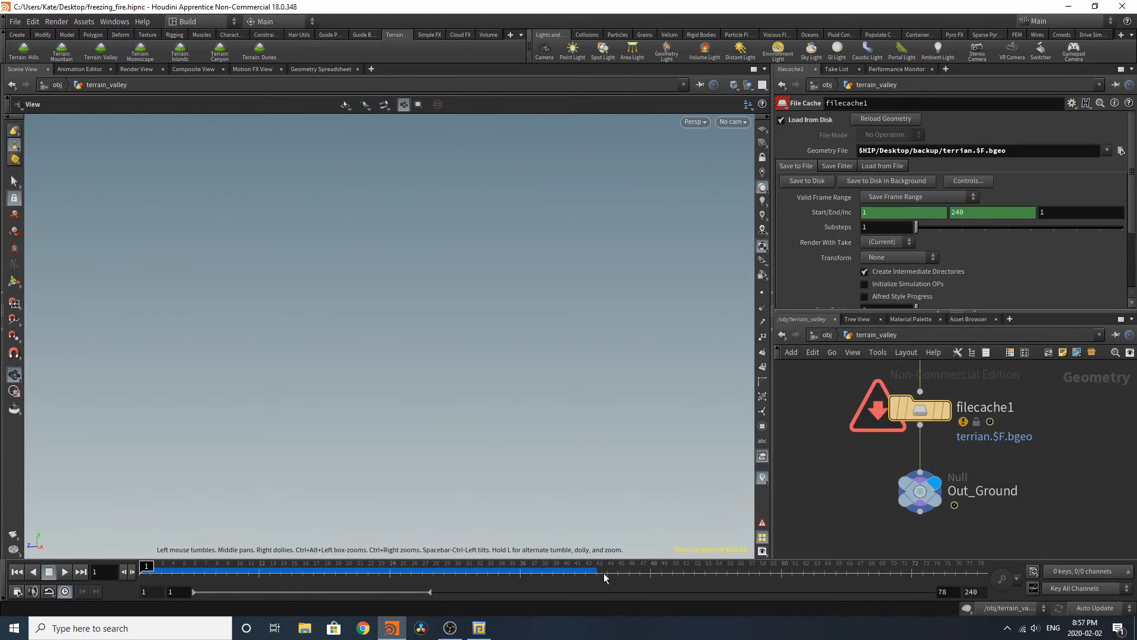
Step: Display the filecache1 node's output and scrub through the cached terrain frames around frame 31
{"action": "left_click", "coordinate": [946, 409]}
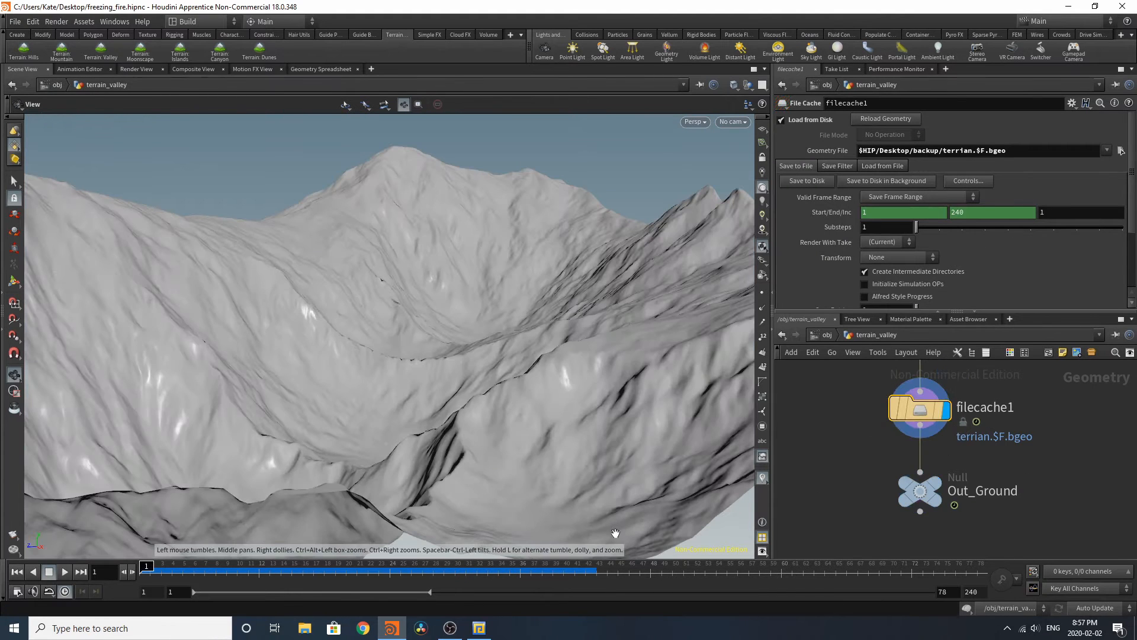
{"action": "left_click", "coordinate": [466, 571]}
{"action": "left_click_drag", "start_coordinate": [484, 571], "coordinate": [356, 571]}
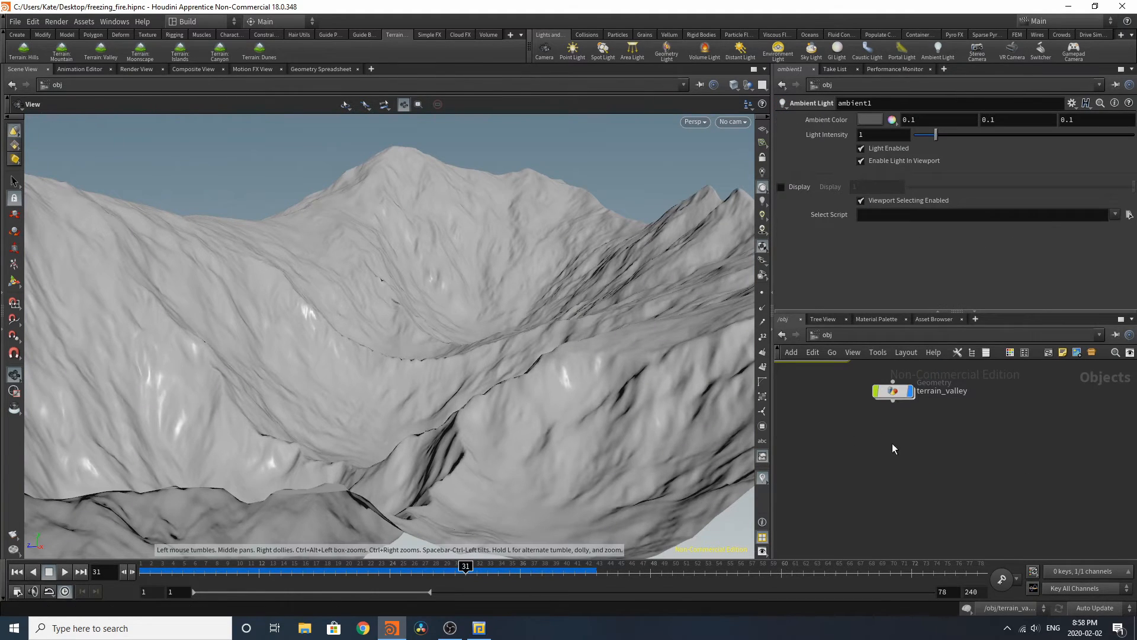
Step: Rename the terrain_valley object to terrain_valley_Out and return the timeline to frame 1
{"action": "scroll", "coordinate": [947, 507], "scroll_direction": "down", "scroll_amount": 4}
{"action": "scroll", "coordinate": [890, 456], "scroll_direction": "up", "scroll_amount": 3}
{"action": "double_click", "coordinate": [915, 465]}
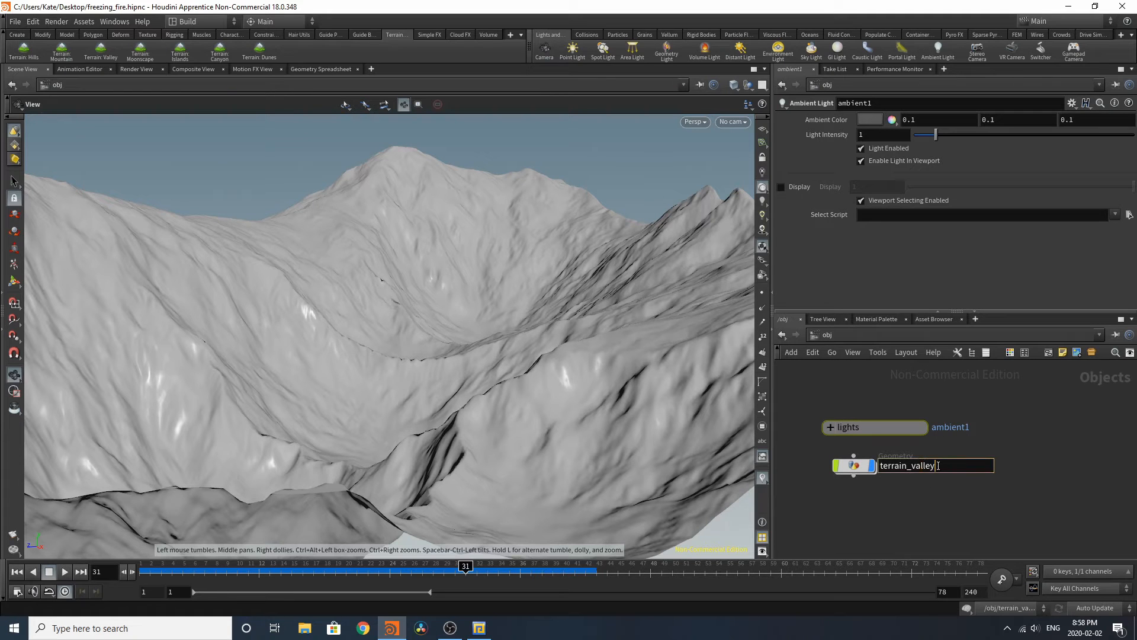
{"action": "type", "text": "_Out"}
{"action": "key", "text": "Return"}
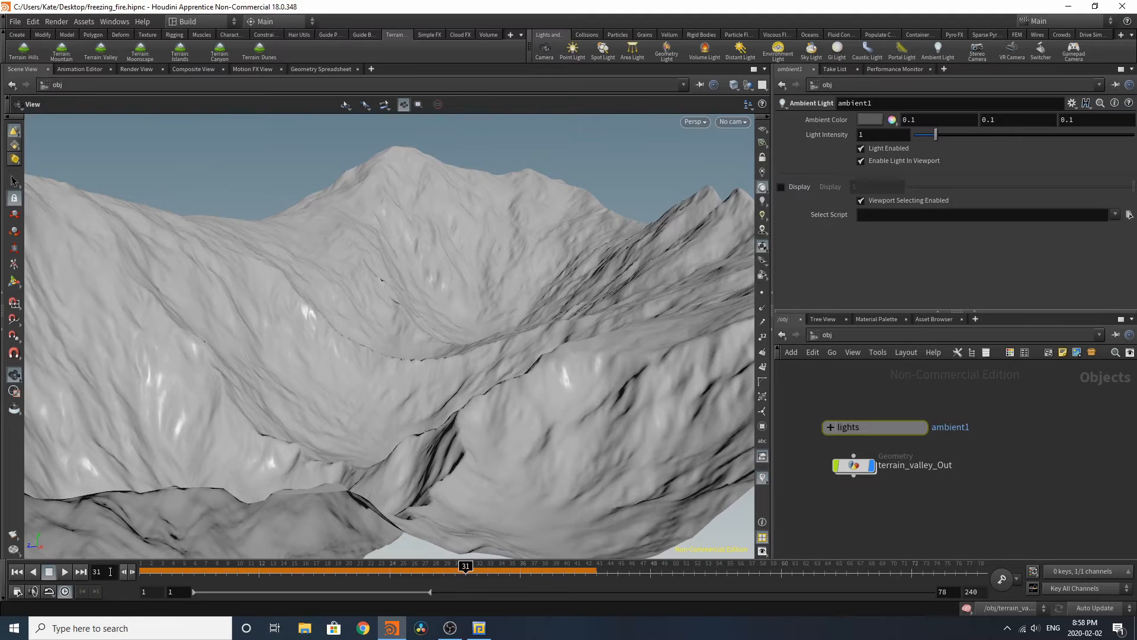
{"action": "left_click", "coordinate": [17, 572]}
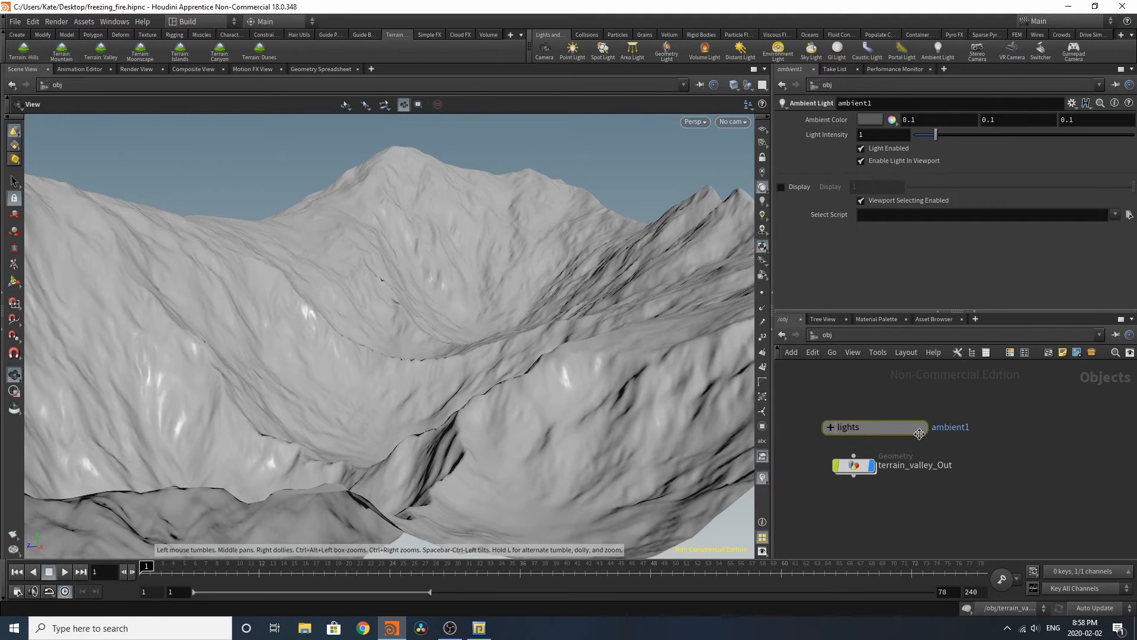
Step: Enter the terrain_valley_Out network and inspect the terrain surface up close
{"action": "scroll", "coordinate": [487, 421], "scroll_direction": "up", "scroll_amount": 5}
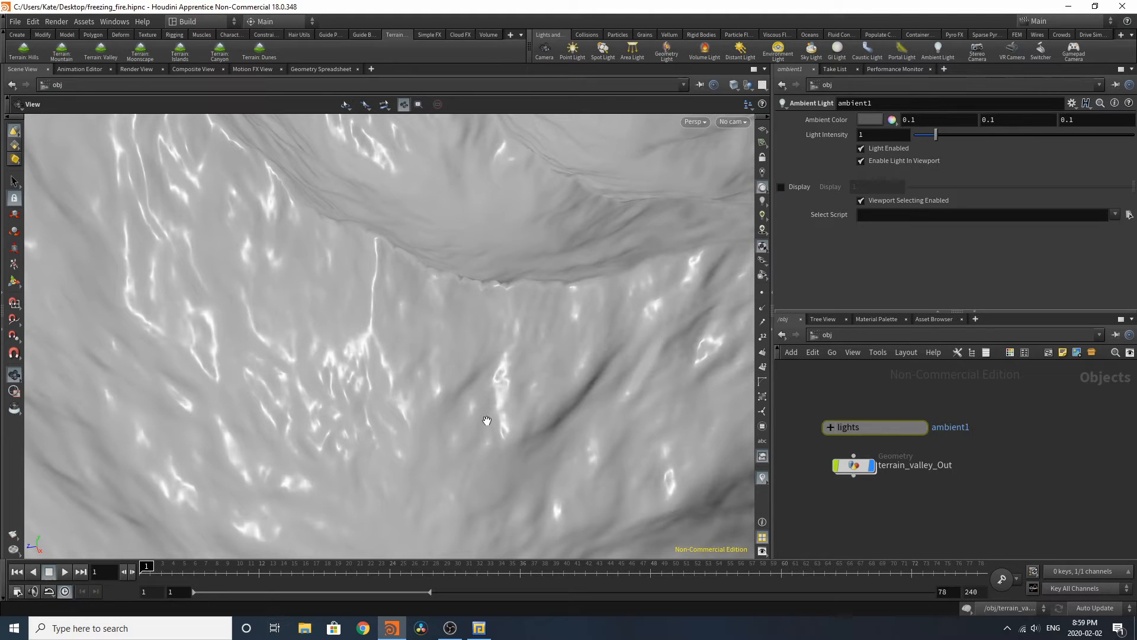
{"action": "double_click", "coordinate": [853, 465]}
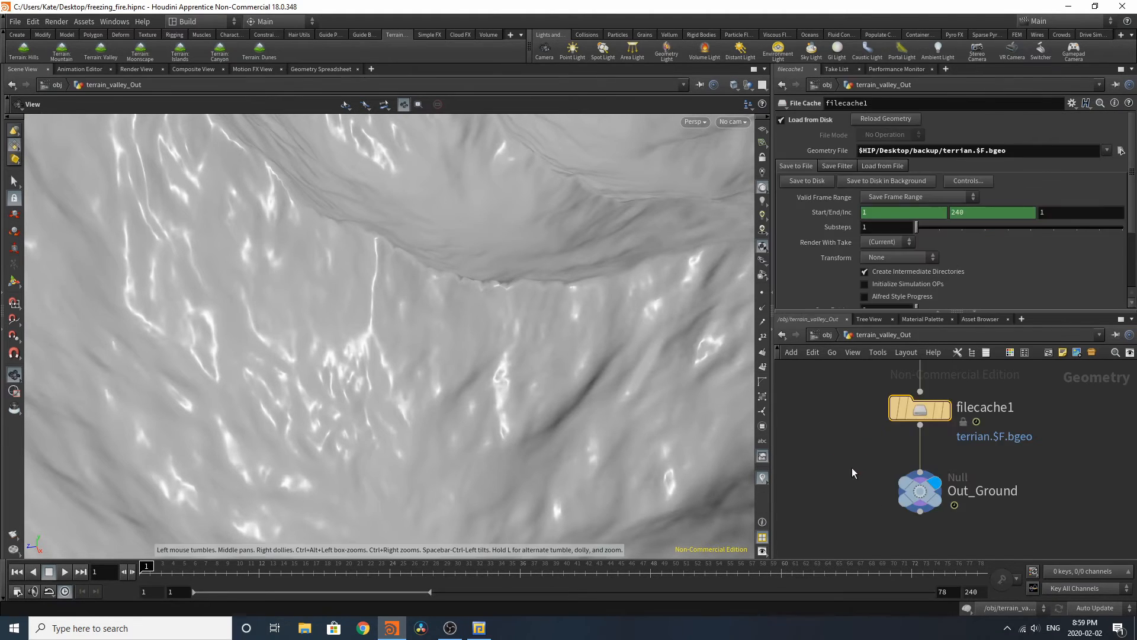
{"action": "left_click_drag", "start_coordinate": [474, 297], "coordinate": [541, 249]}
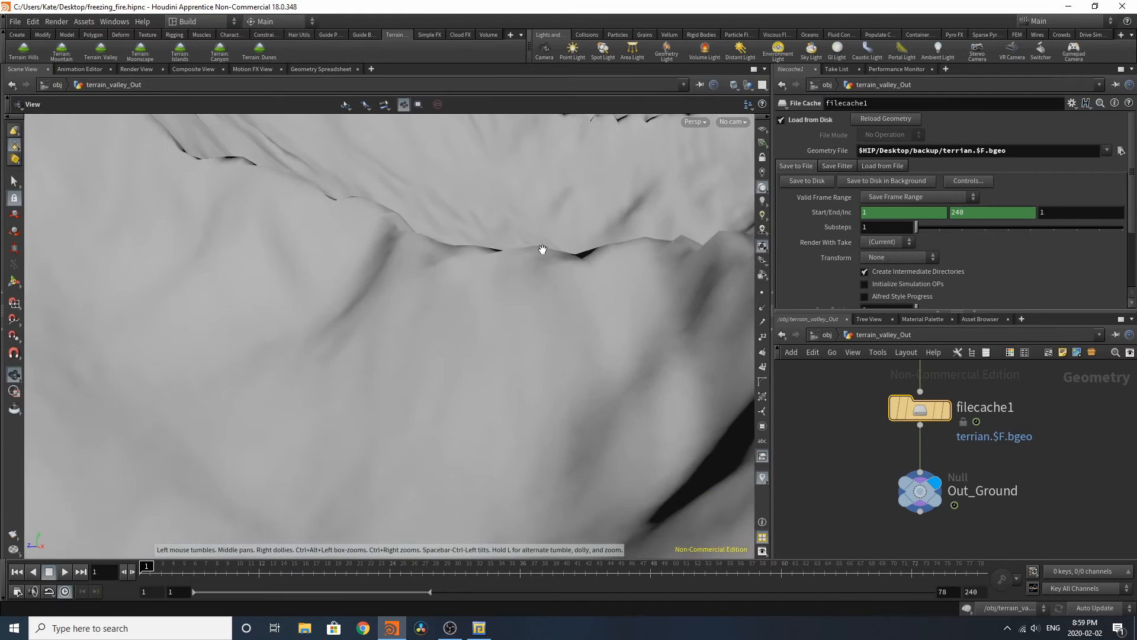
{"action": "left_click_drag", "start_coordinate": [376, 343], "coordinate": [439, 330]}
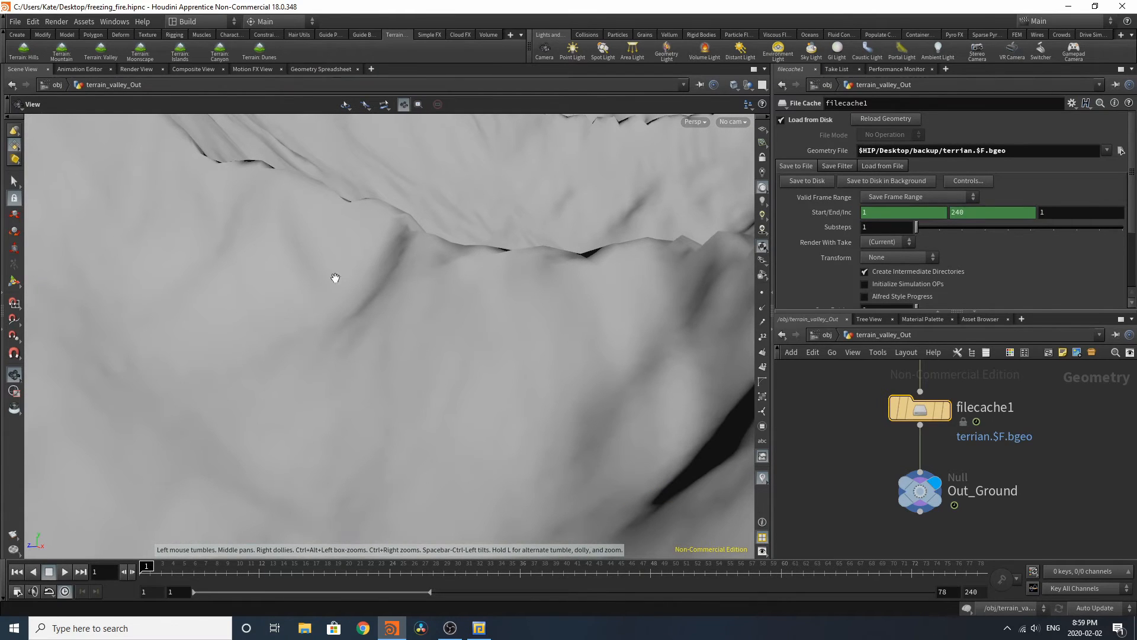
{"action": "middle_click_drag", "start_coordinate": [798, 399], "coordinate": [907, 418]}
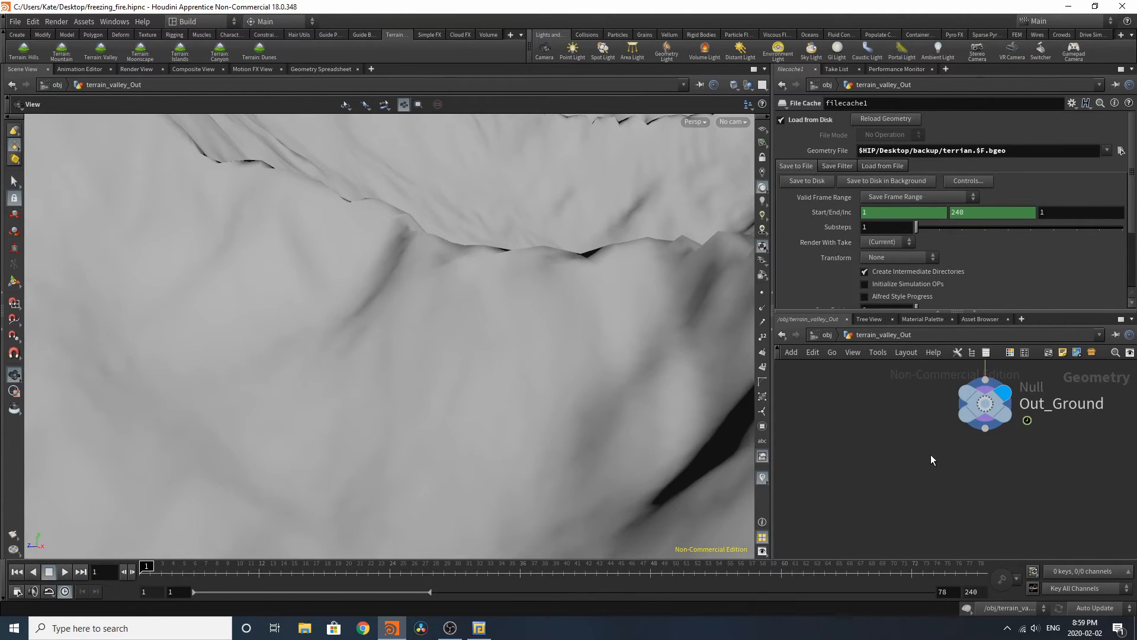
Step: Try to box-select part of the terrain surface with the Select tool
{"action": "key", "text": "Tab"}
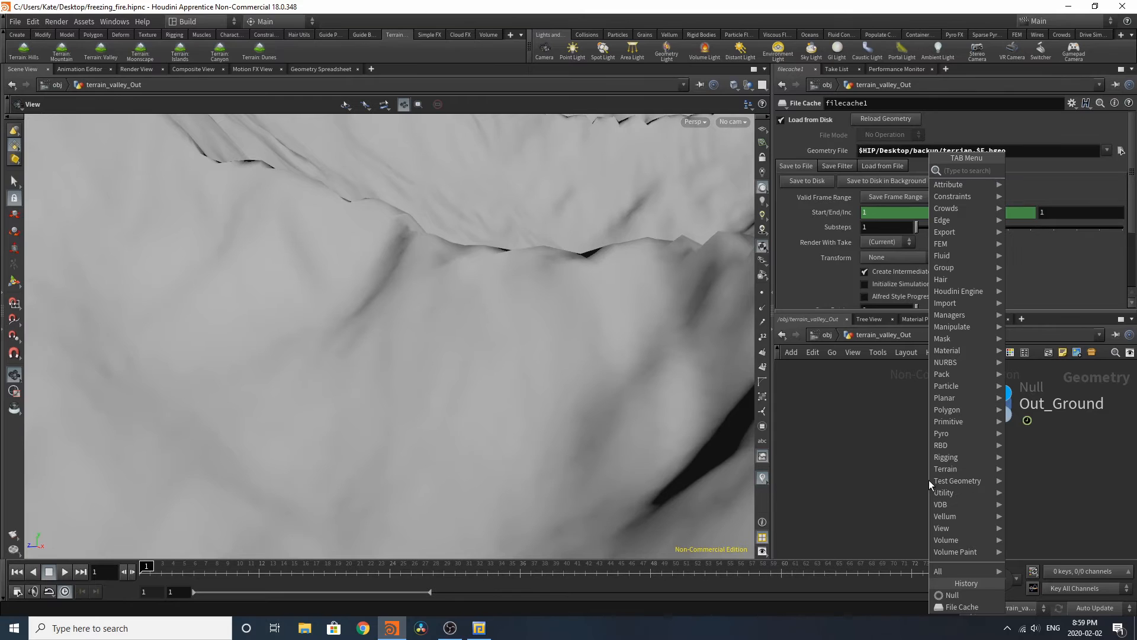
{"action": "left_click", "coordinate": [15, 180]}
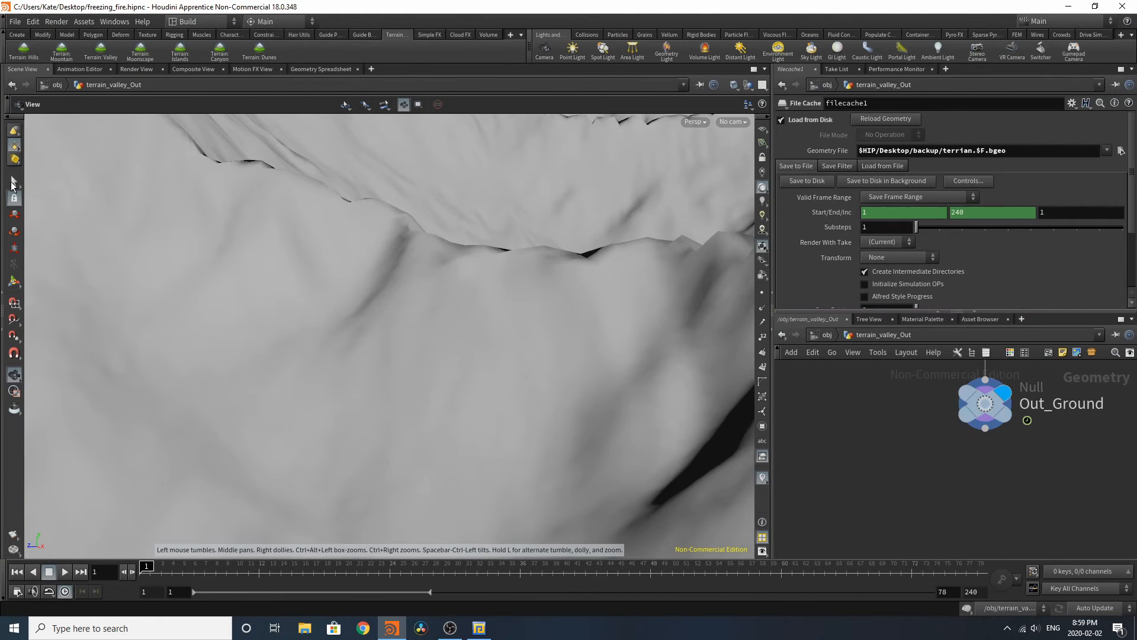
{"action": "left_click", "coordinate": [14, 180]}
{"action": "left_click_drag", "start_coordinate": [236, 302], "coordinate": [531, 497]}
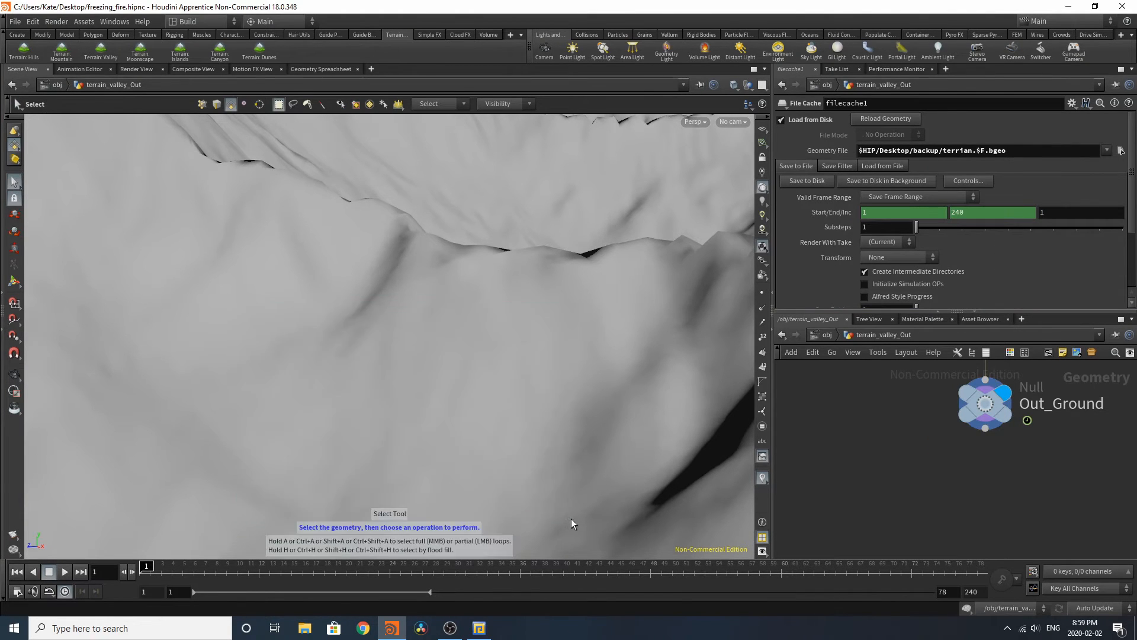
Step: Add a Convert node below Out_Ground, connect it to Out_Ground's output and display it
{"action": "key", "text": "Tab"}
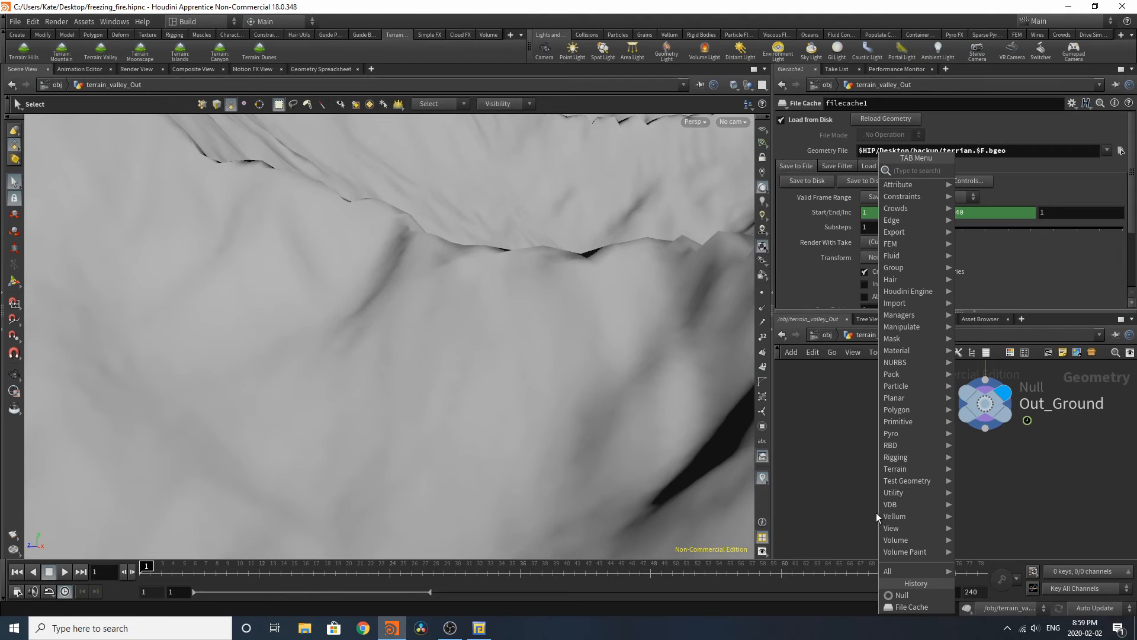
{"action": "type", "text": "conver"}
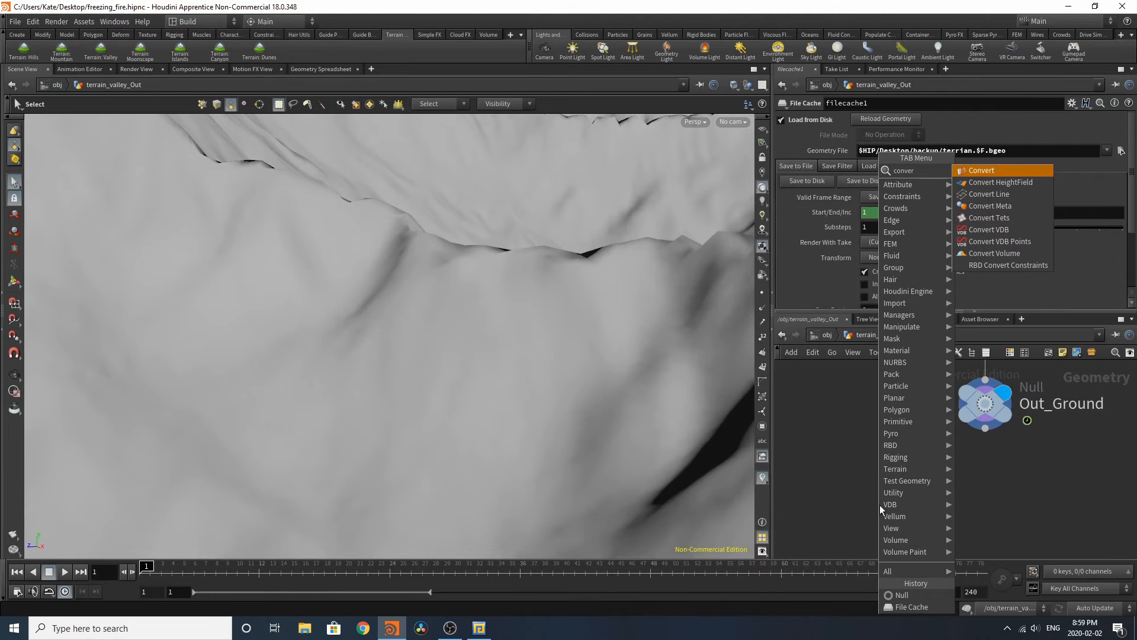
{"action": "left_click", "coordinate": [998, 172]}
{"action": "left_click", "coordinate": [906, 468]}
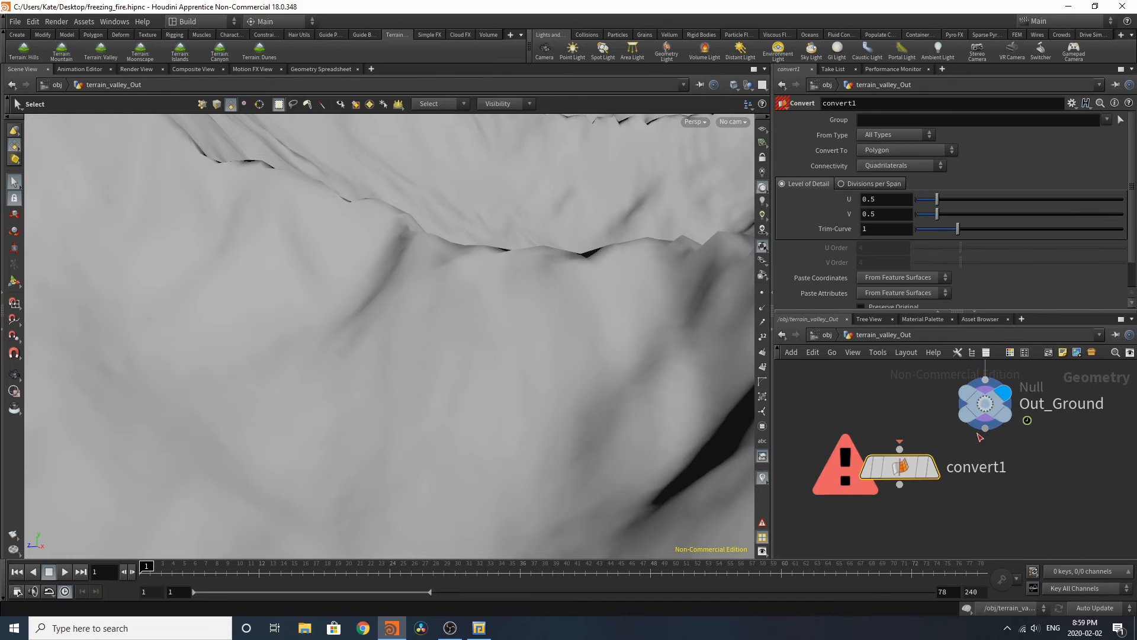
{"action": "mouse_move", "coordinate": [910, 479]}
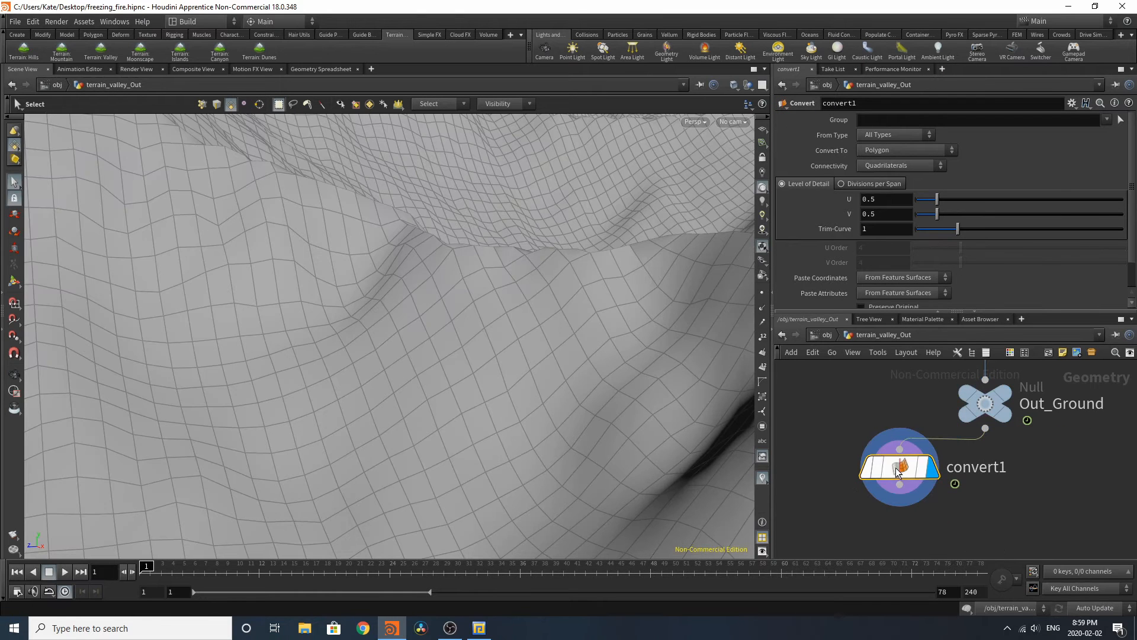
Step: Select a patch of faces on the converted terrain and isolate it with a Blast node set to Delete Non Selected
{"action": "left_click_drag", "start_coordinate": [287, 332], "coordinate": [521, 469]}
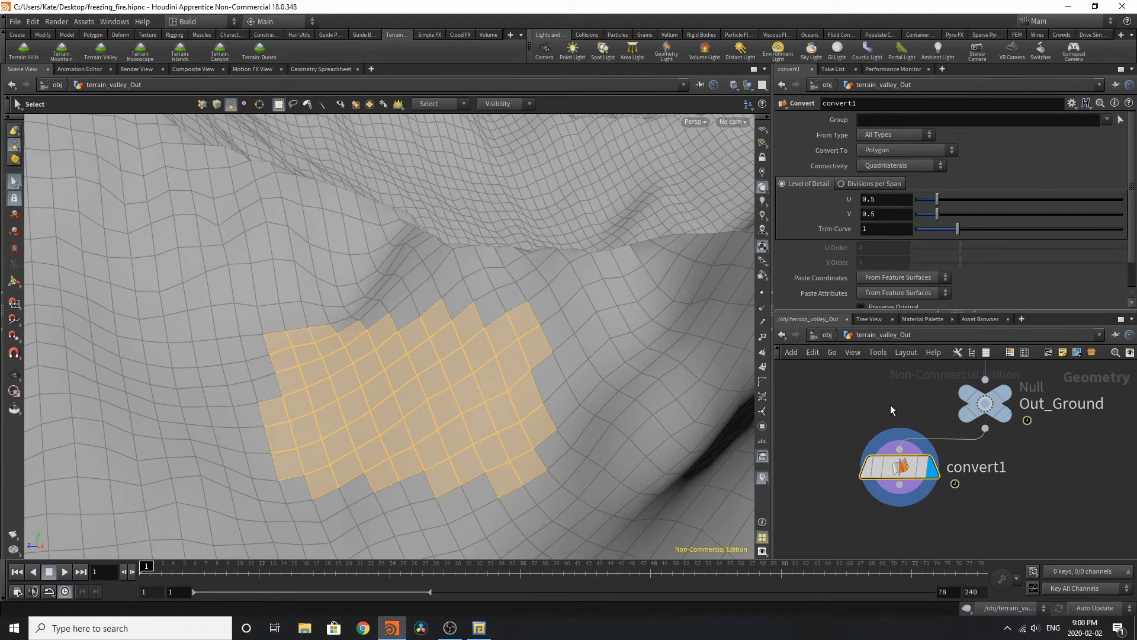
{"action": "key", "text": "Delete"}
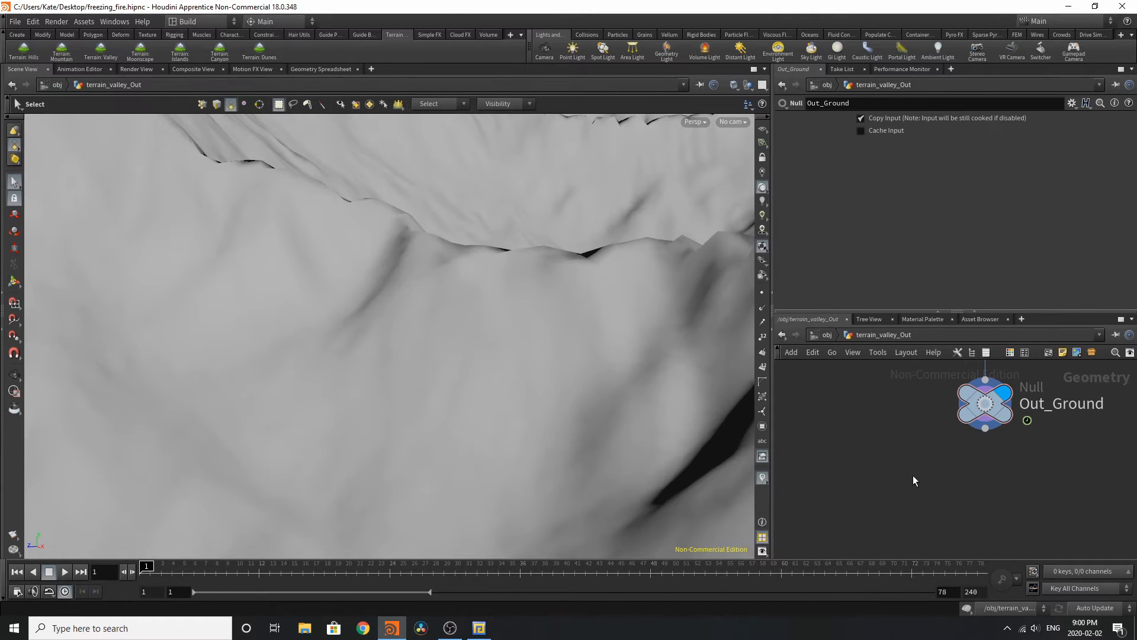
{"action": "key", "text": "ctrl+z"}
{"action": "scroll", "coordinate": [938, 481], "scroll_direction": "down", "scroll_amount": 3}
{"action": "scroll", "coordinate": [939, 443], "scroll_direction": "up", "scroll_amount": 2}
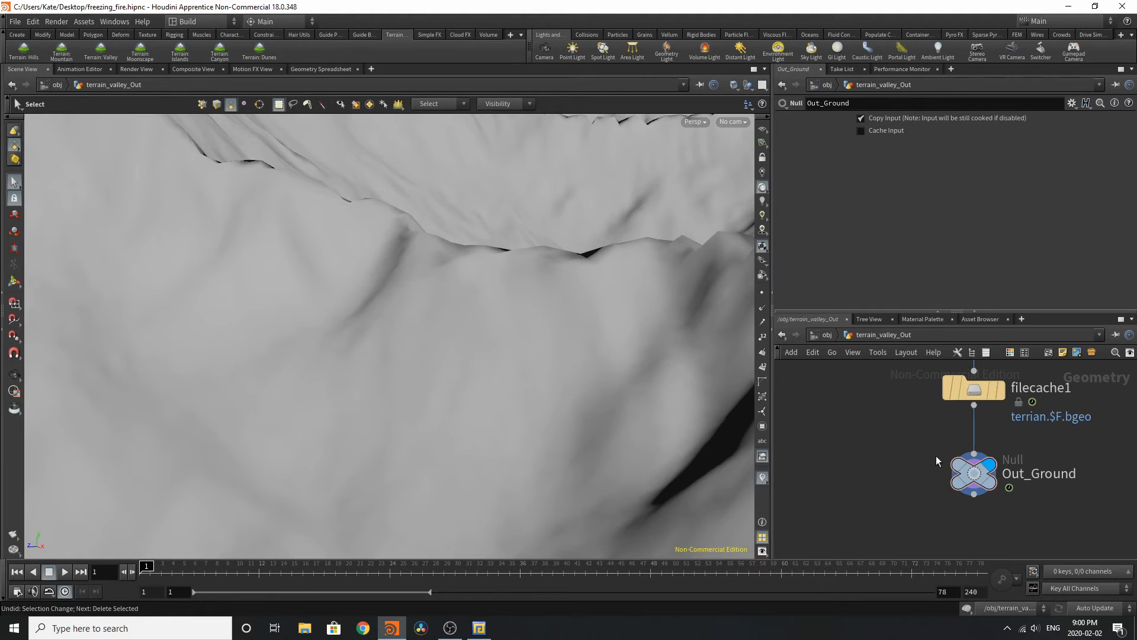
{"action": "key", "text": "ctrl+z"}
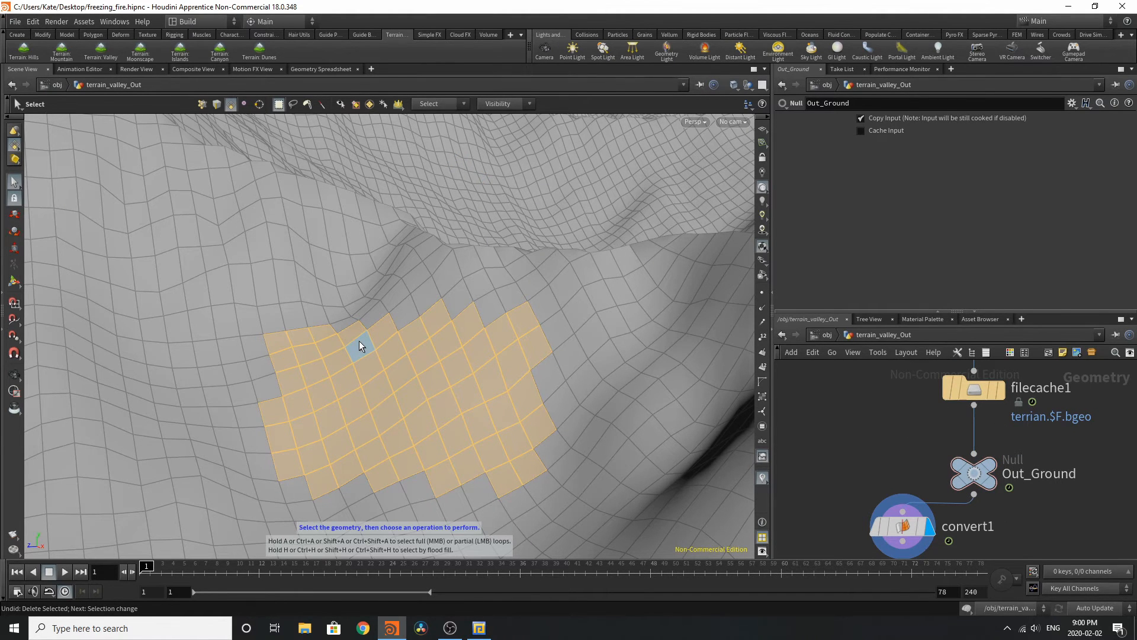
{"action": "key", "text": "Delete"}
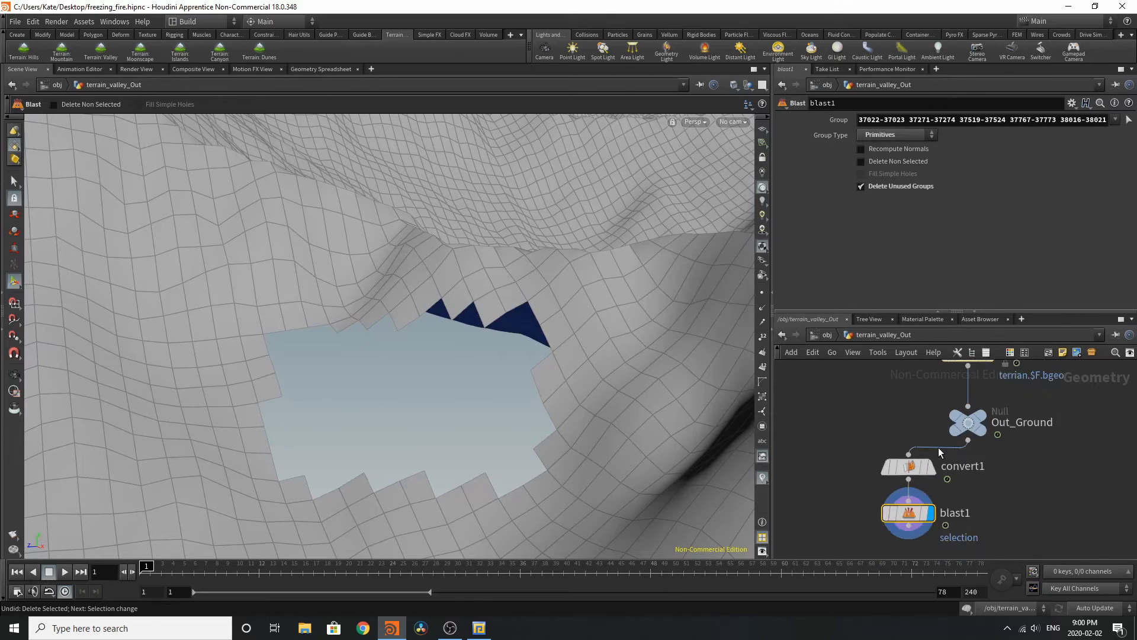
{"action": "left_click", "coordinate": [861, 161]}
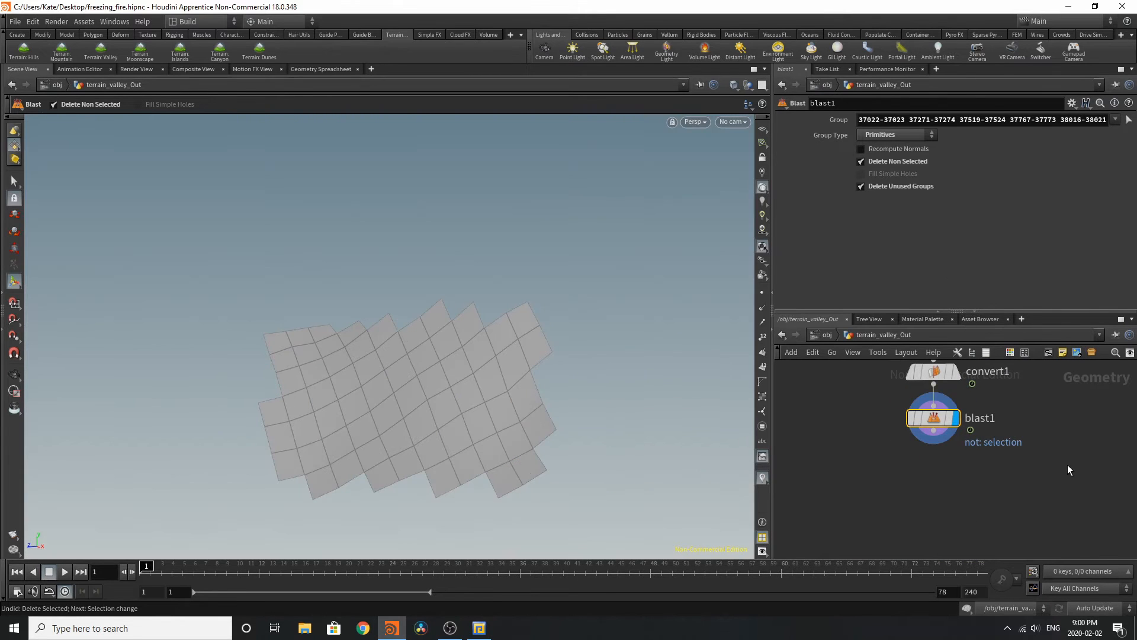
Step: Add a Null node below blast1, display it and rename it Out_Fire_Emitter
{"action": "key", "text": "Tab"}
{"action": "type", "text": "null"}
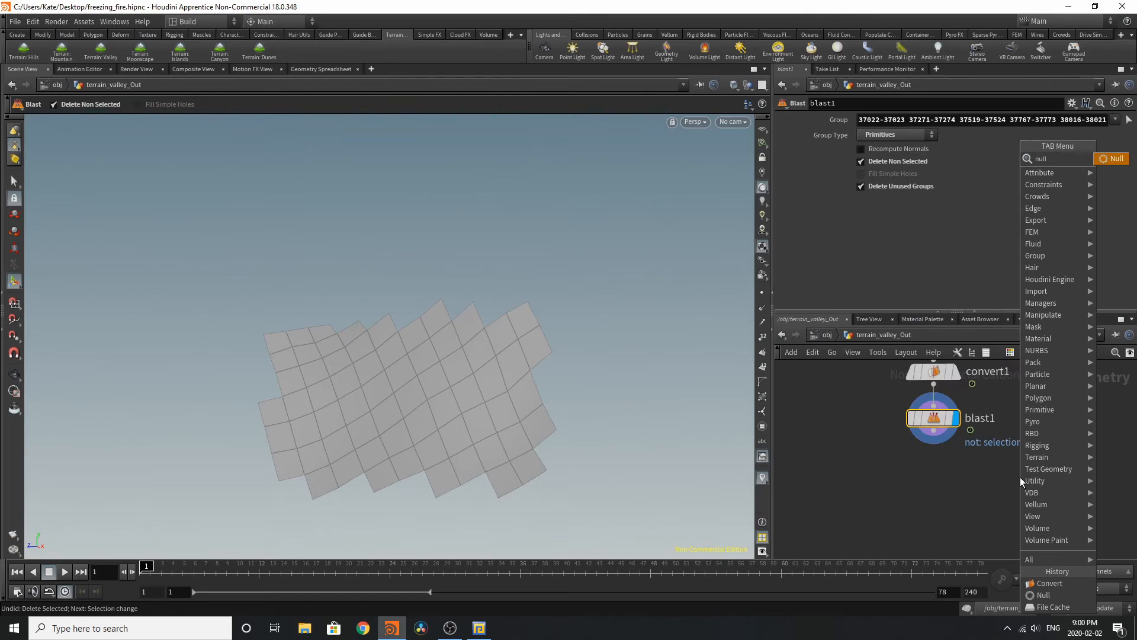
{"action": "left_click", "coordinate": [1112, 159]}
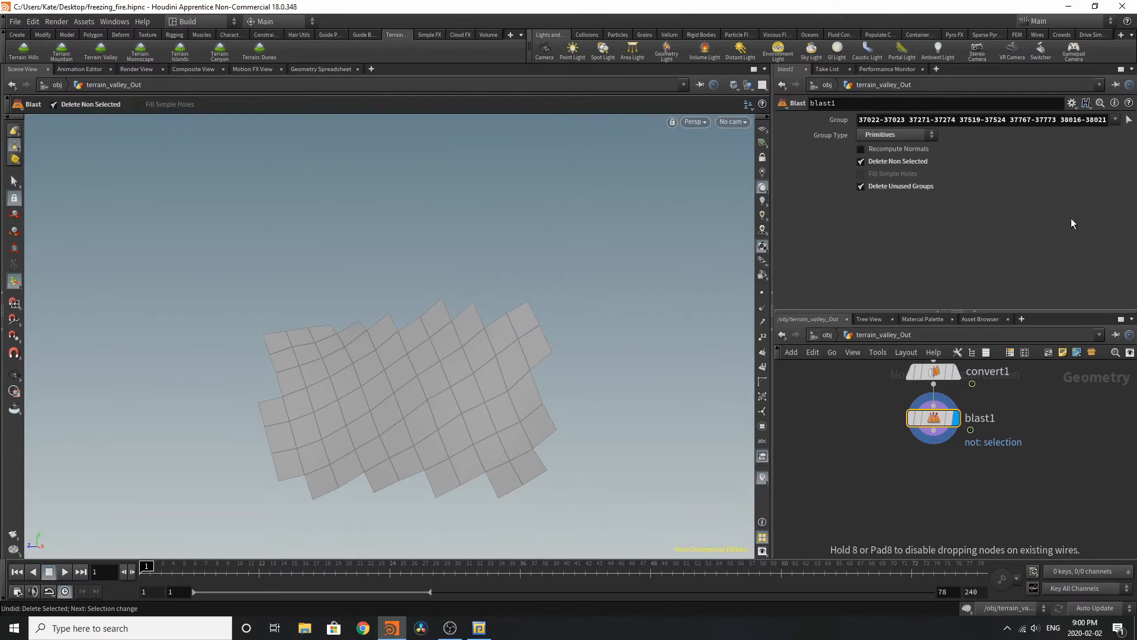
{"action": "left_click", "coordinate": [939, 483]}
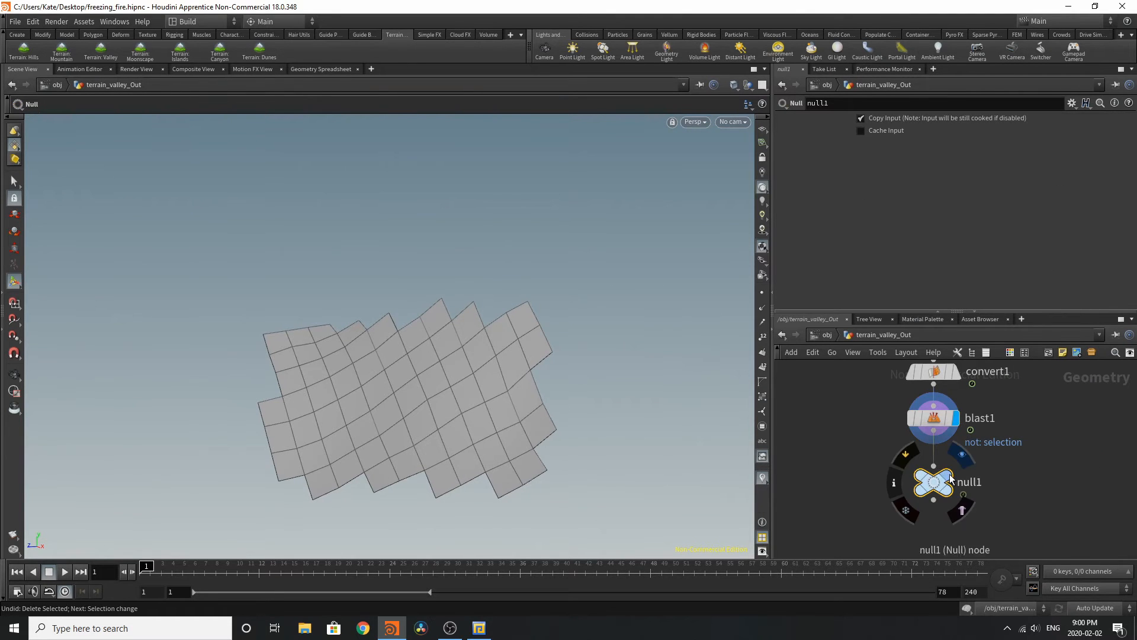
{"action": "double_click", "coordinate": [974, 483]}
{"action": "type", "text": "Out"}
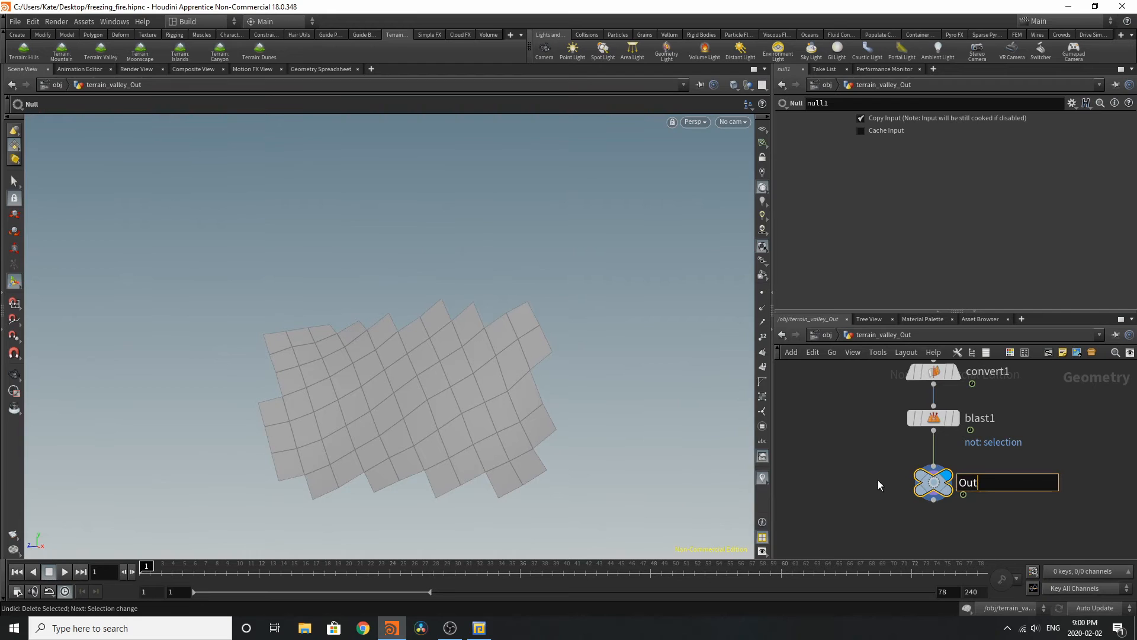
{"action": "type", "text": "_Fire_Emitter"}
{"action": "key", "text": "Return"}
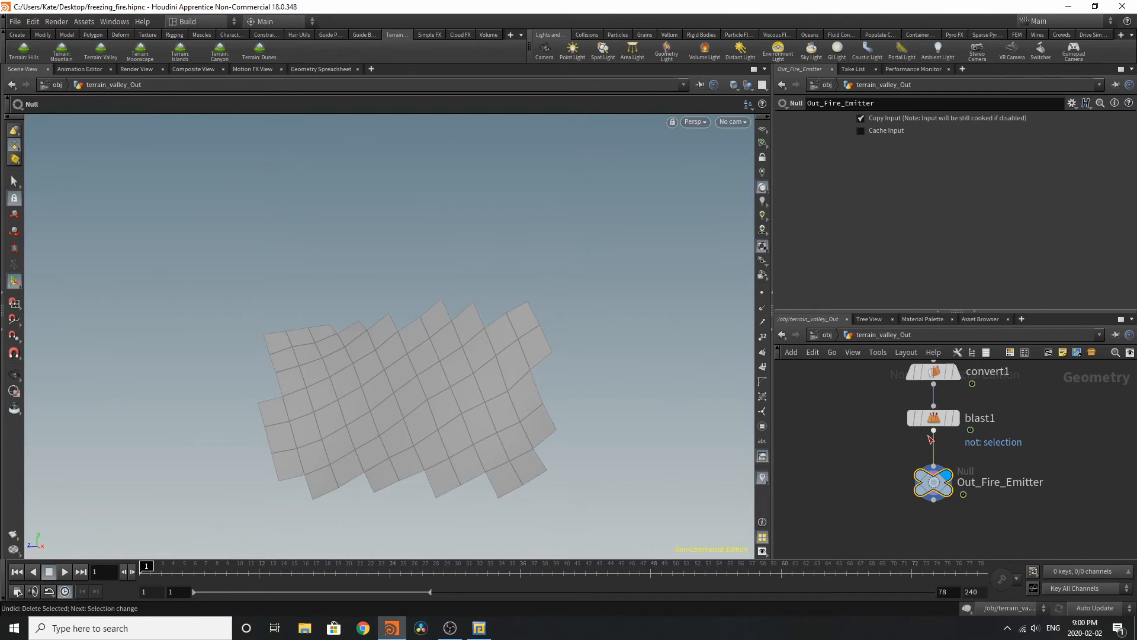
Step: Return to the obj level and add a Geometry object named Fire below terrain_valley_Out
{"action": "left_click", "coordinate": [826, 336]}
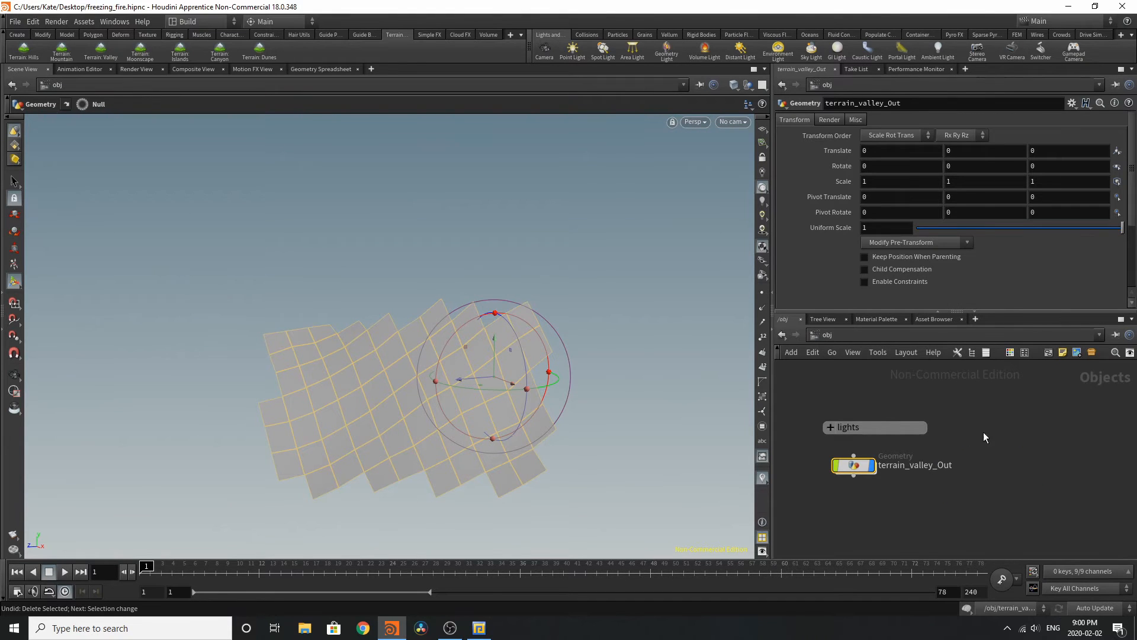
{"action": "left_click", "coordinate": [956, 35]}
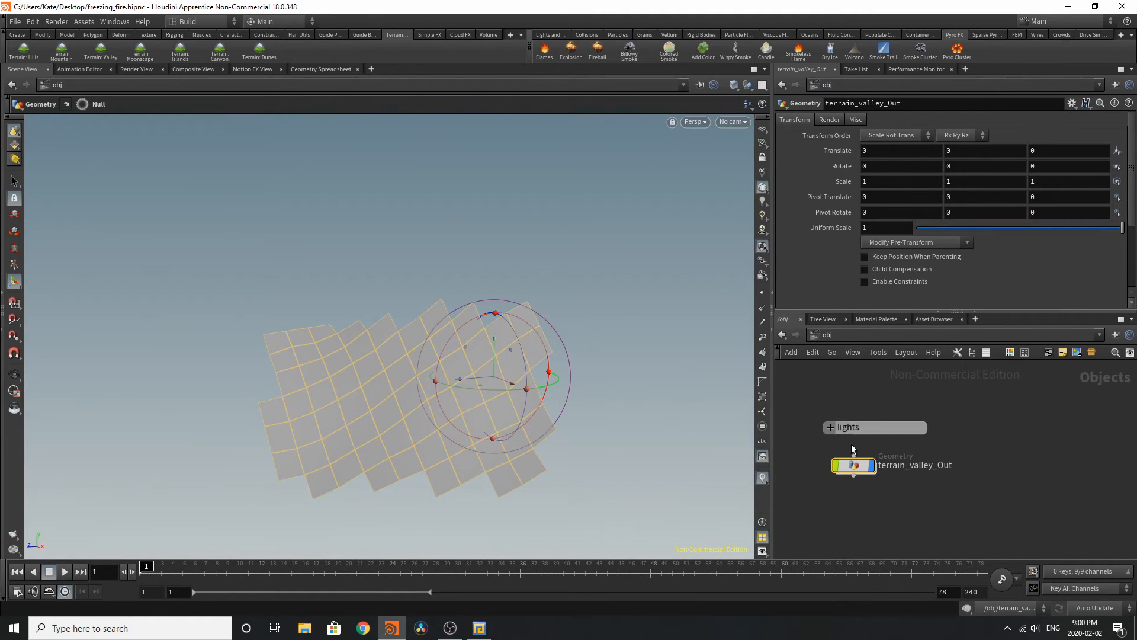
{"action": "scroll", "coordinate": [936, 385], "scroll_direction": "down", "scroll_amount": 5}
{"action": "scroll", "coordinate": [935, 382], "scroll_direction": "up", "scroll_amount": 5}
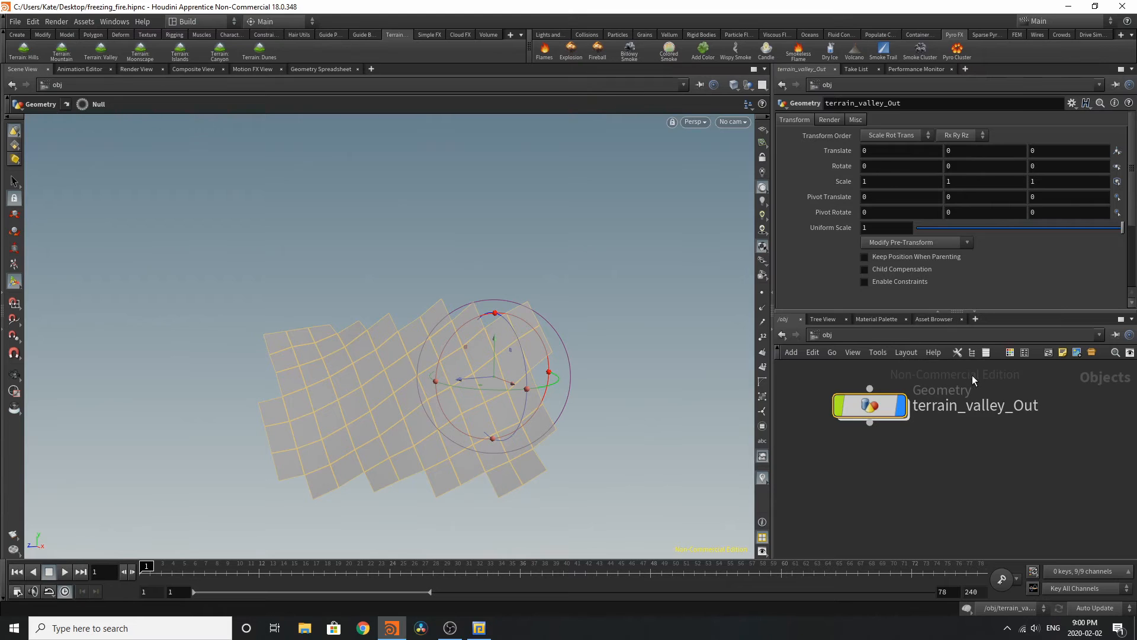
{"action": "key", "text": "Tab"}
{"action": "type", "text": "geo"}
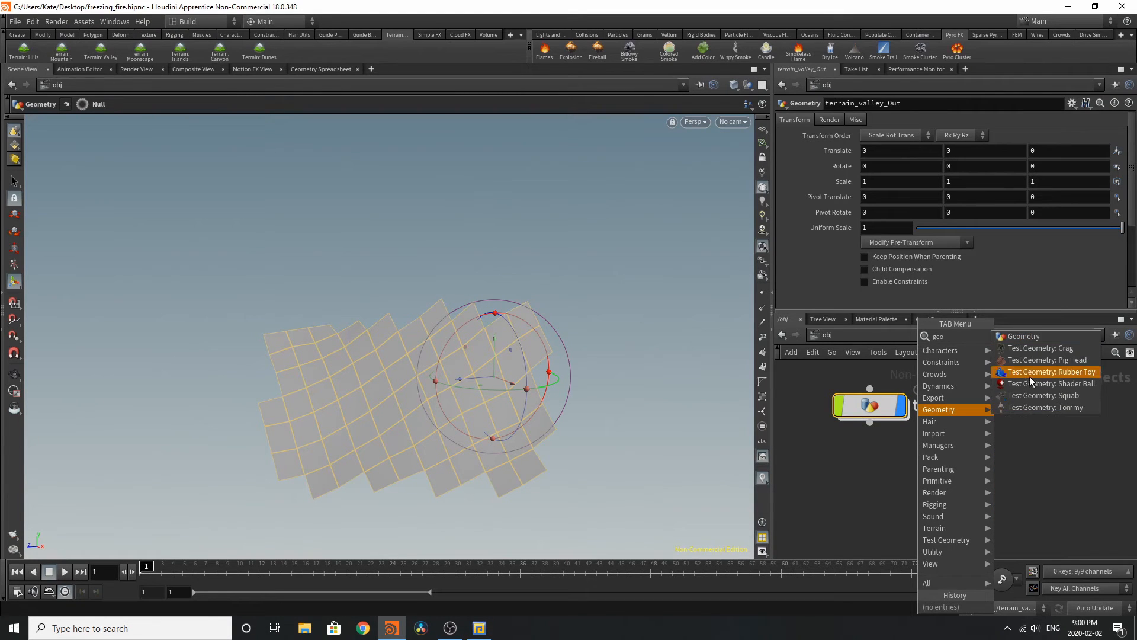
{"action": "left_click", "coordinate": [1023, 336]}
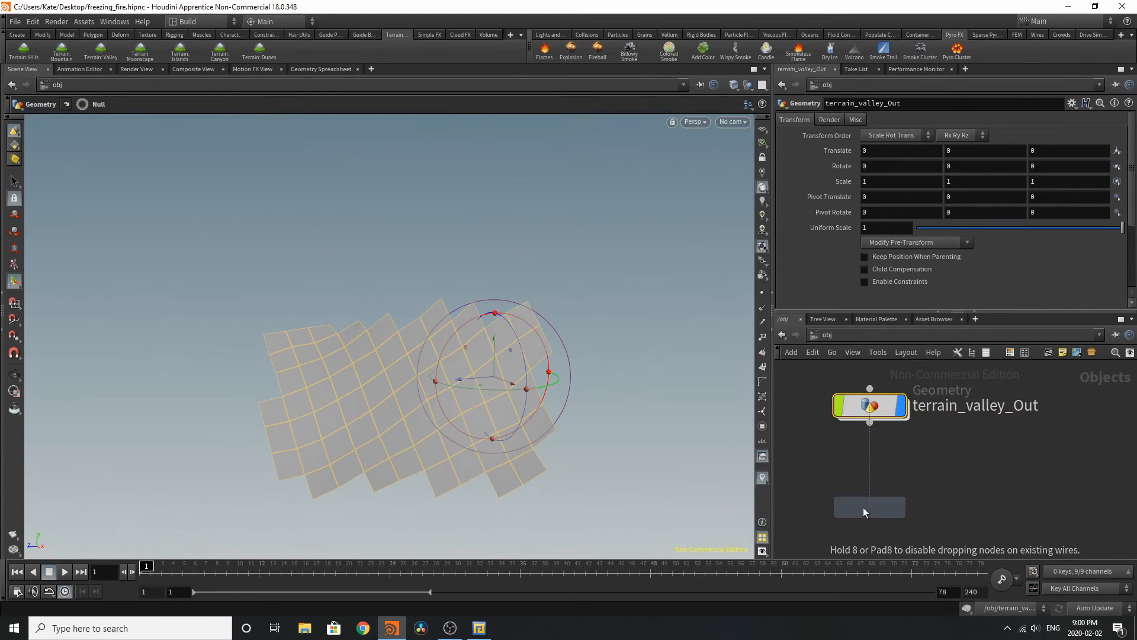
{"action": "left_click", "coordinate": [878, 453]}
{"action": "key", "text": "F2"}
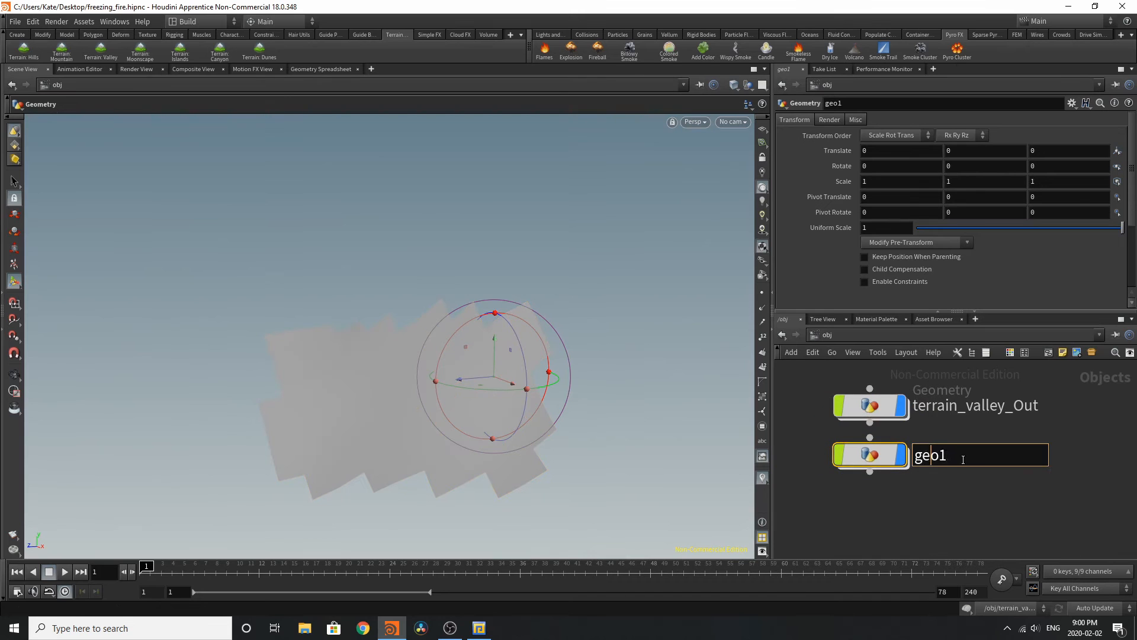
{"action": "type", "text": "Fire"}
{"action": "key", "text": "Return"}
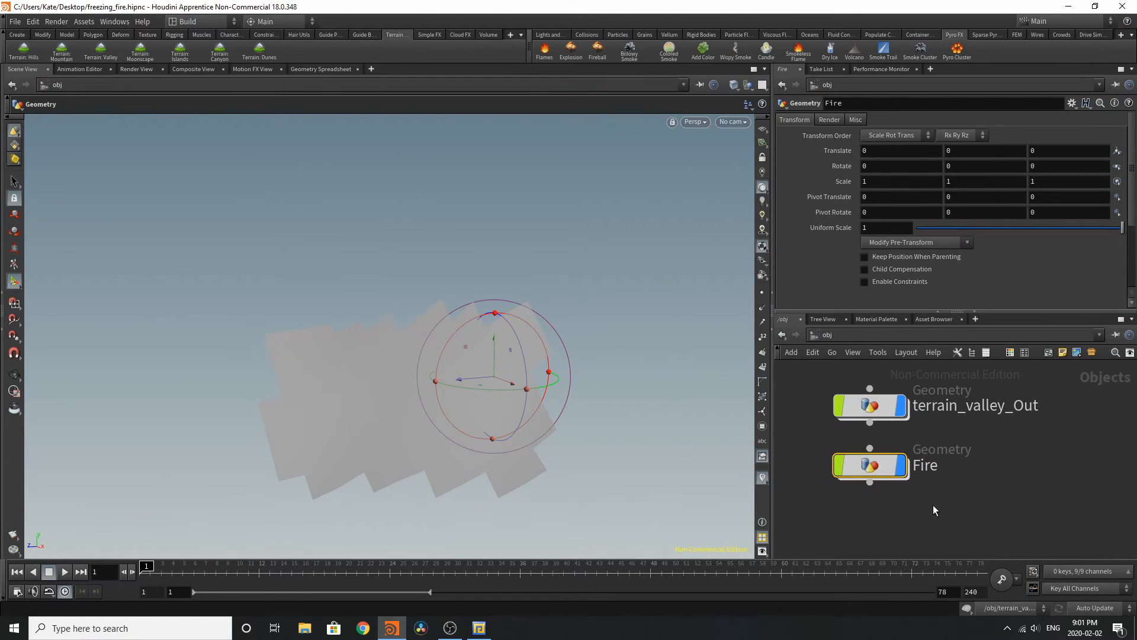
Step: Add another Geometry object named Freezing_Effects below Fire and save the scene
{"action": "scroll", "coordinate": [931, 491], "scroll_direction": "down", "scroll_amount": 3}
{"action": "scroll", "coordinate": [911, 503], "scroll_direction": "up", "scroll_amount": 3}
{"action": "key", "text": "Tab"}
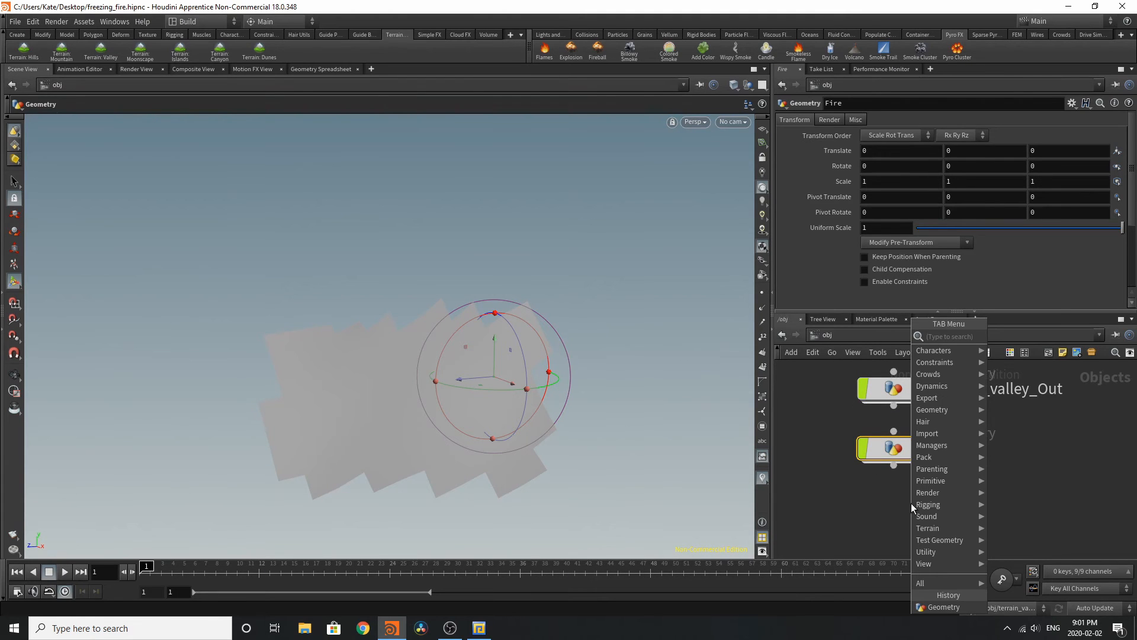
{"action": "left_click", "coordinate": [943, 607]}
{"action": "left_click", "coordinate": [905, 512]}
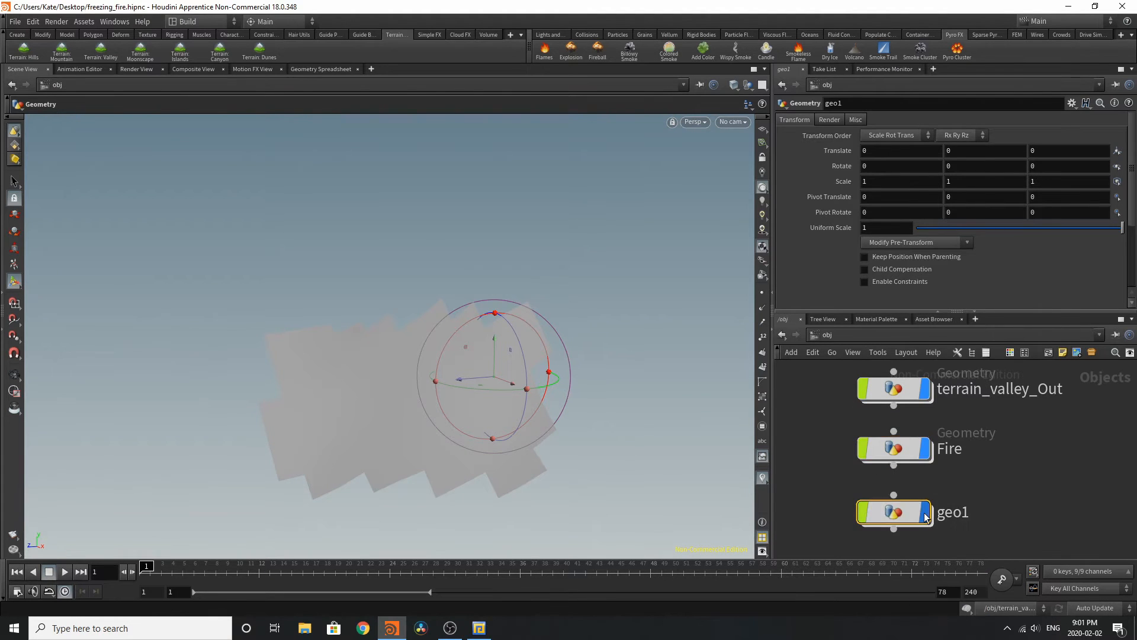
{"action": "double_click", "coordinate": [952, 512]}
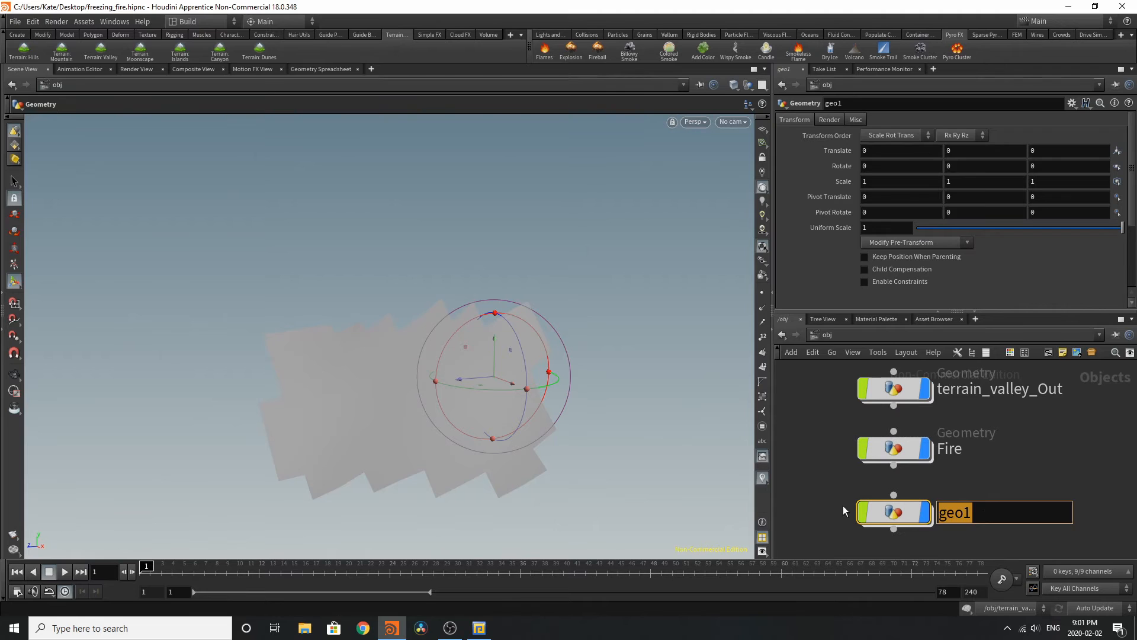
{"action": "type", "text": "Freezing_"}
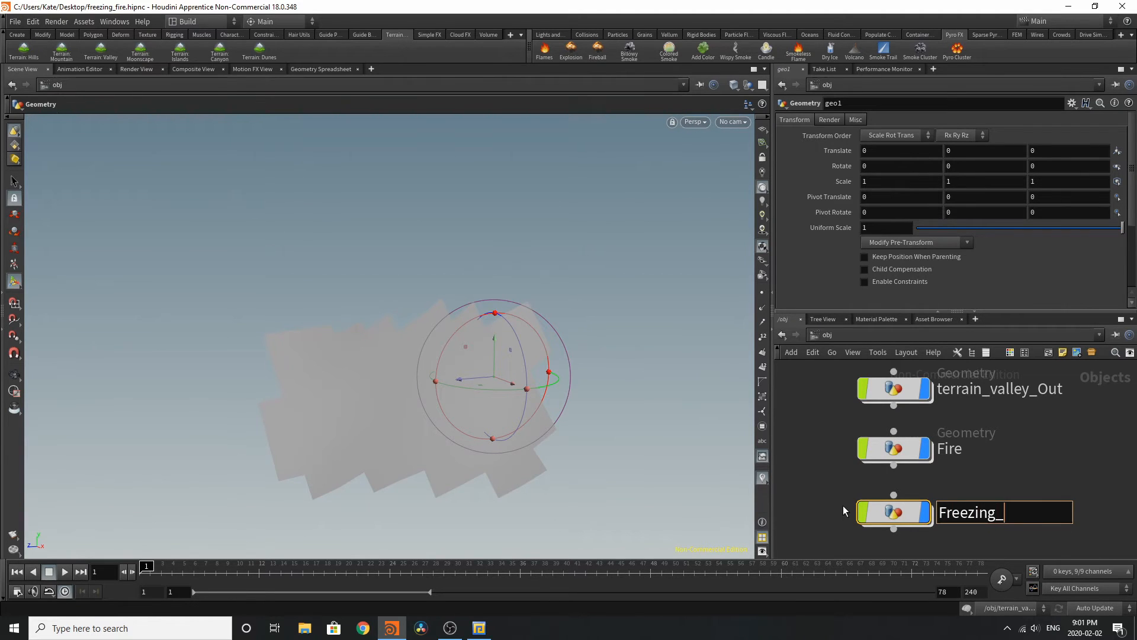
{"action": "type", "text": "Effects"}
{"action": "key", "text": "Return"}
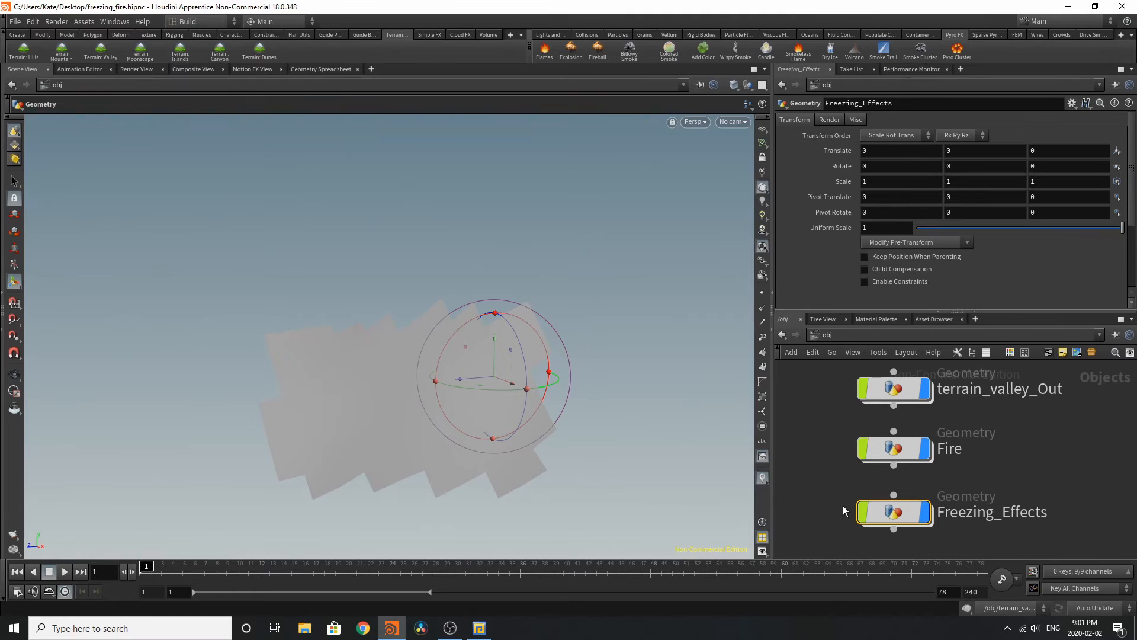
{"action": "left_click", "coordinate": [15, 21]}
{"action": "left_click", "coordinate": [33, 80]}
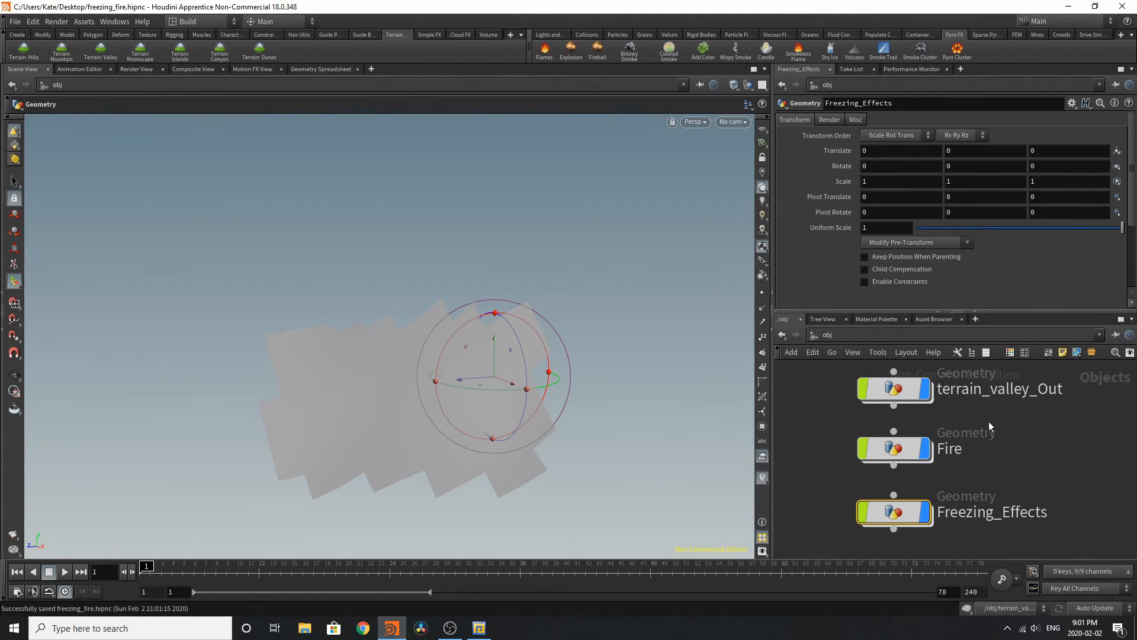
Step: Enter the Fire object and add a DOP Network node inside it
{"action": "double_click", "coordinate": [906, 443]}
{"action": "key", "text": "Tab"}
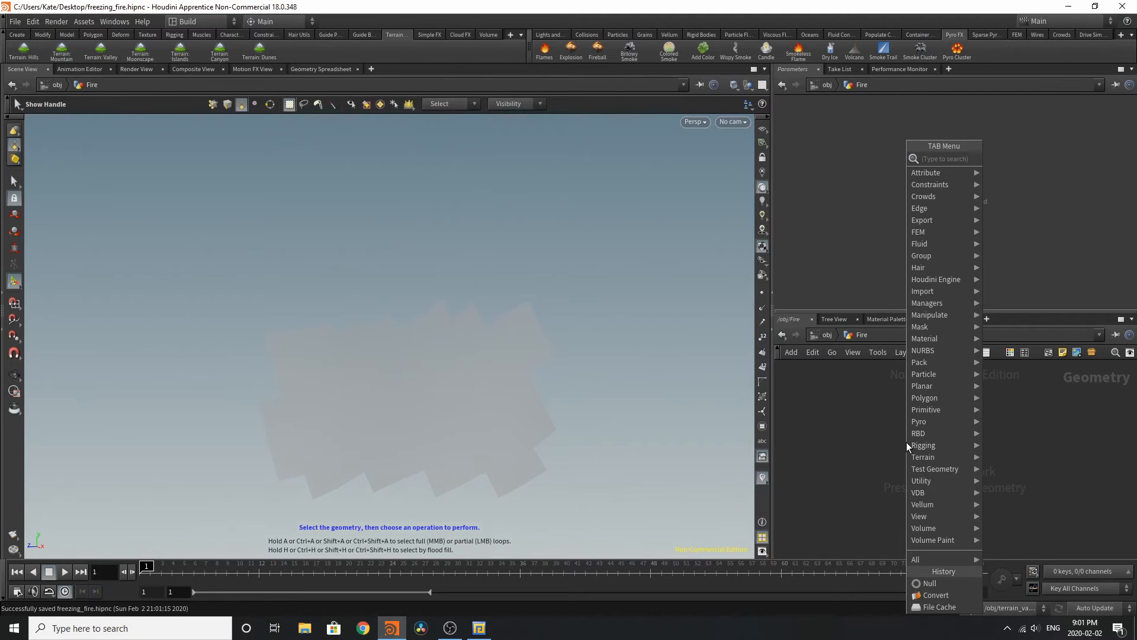
{"action": "type", "text": "dop"}
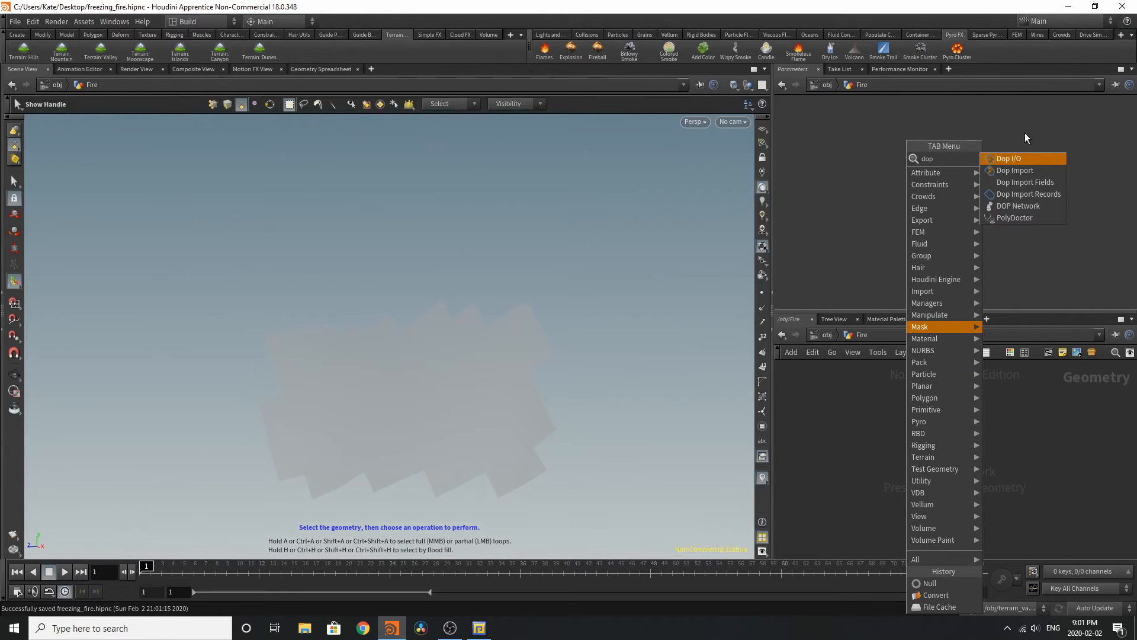
{"action": "left_click", "coordinate": [1018, 206]}
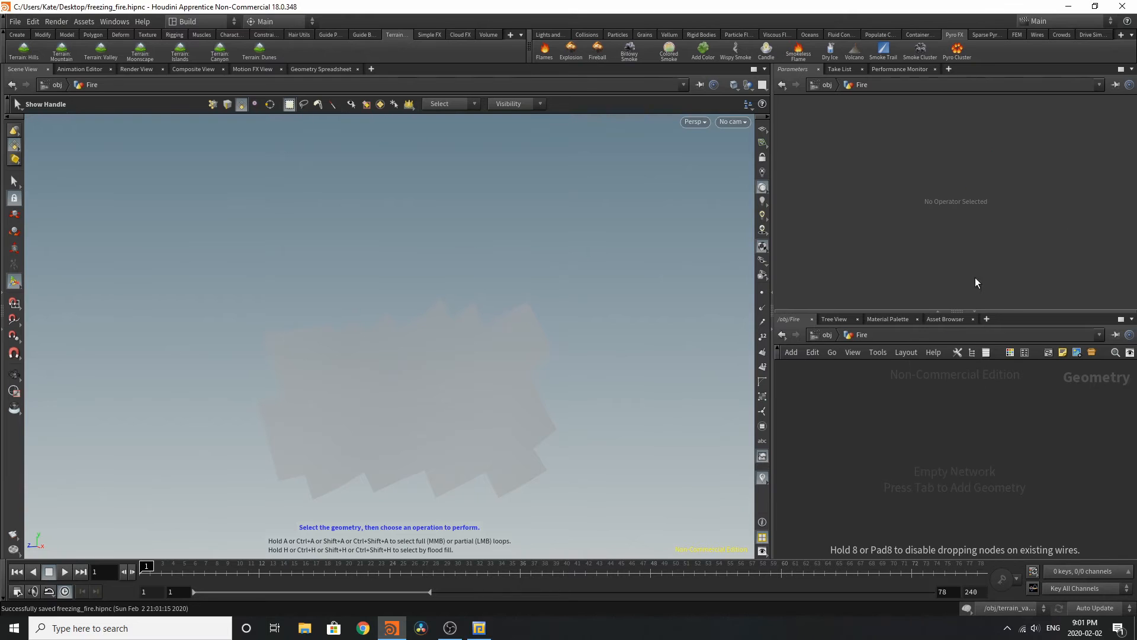
{"action": "left_click", "coordinate": [920, 468]}
Step: Add an Object Merge node beside the DOP network, display it and set its Transform to Into This Object
{"action": "key", "text": "Tab"}
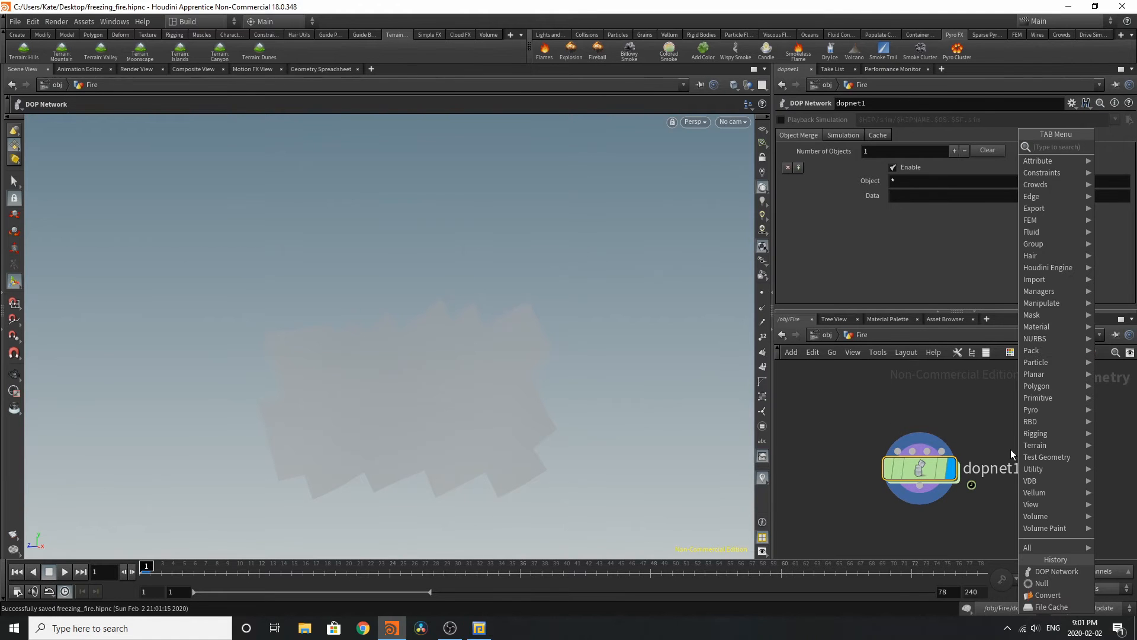
{"action": "type", "text": "object"}
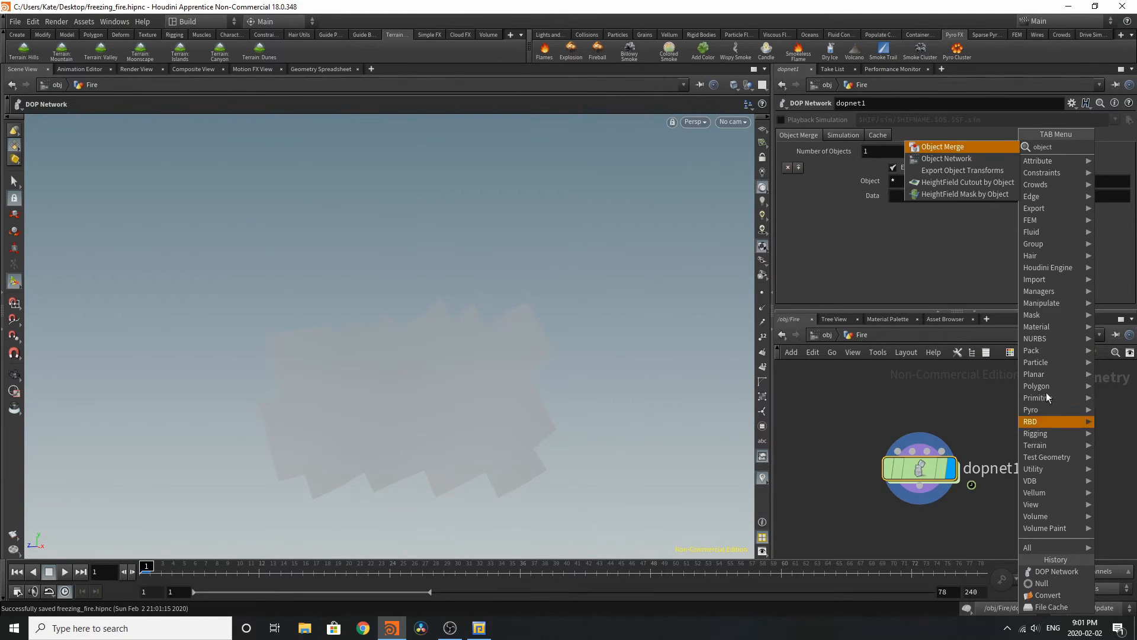
{"action": "left_click", "coordinate": [966, 148]}
{"action": "left_click", "coordinate": [1037, 422]}
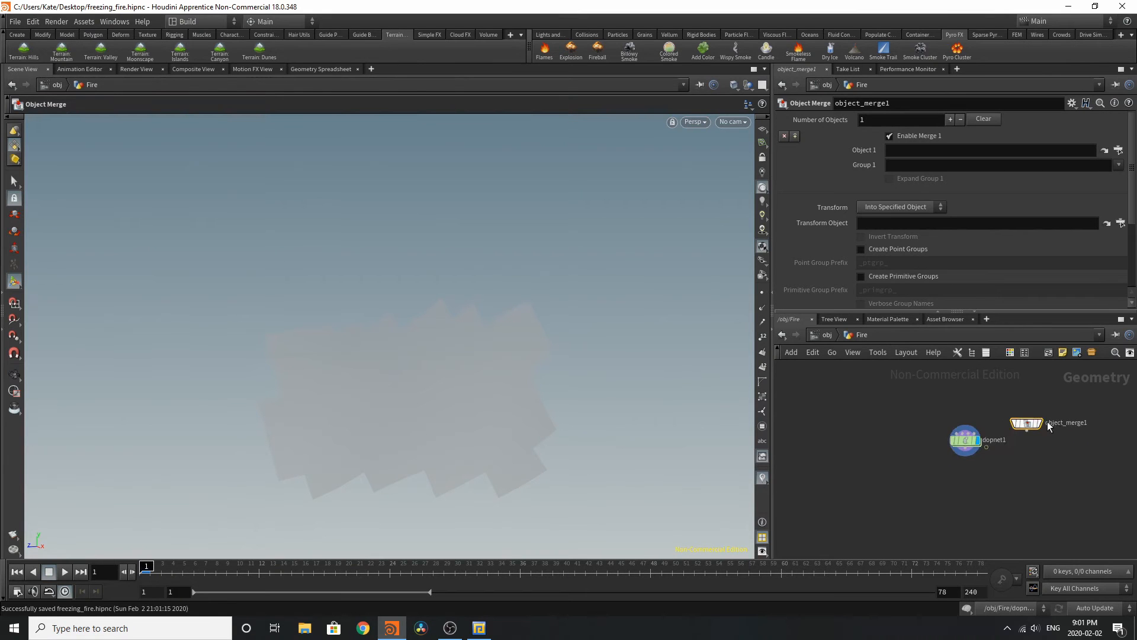
{"action": "left_click", "coordinate": [894, 207]}
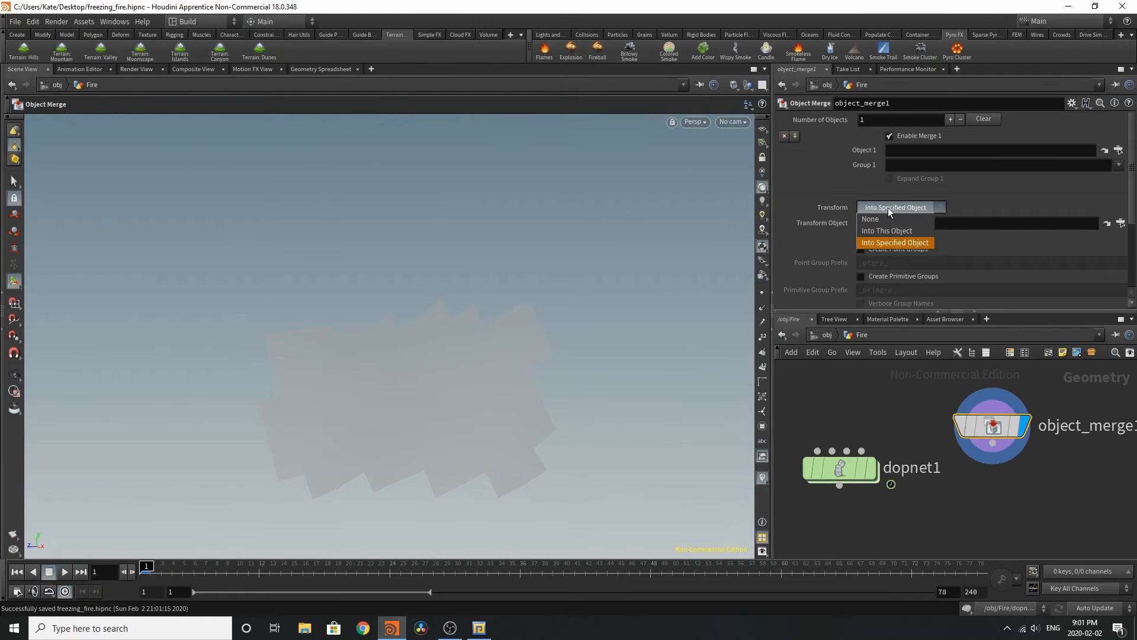
{"action": "left_click", "coordinate": [897, 224]}
Step: Set the Object Merge node's Object 1 to /obj/terrain_valley_Out/Out_Fire_Emitter
{"action": "left_click", "coordinate": [1118, 150]}
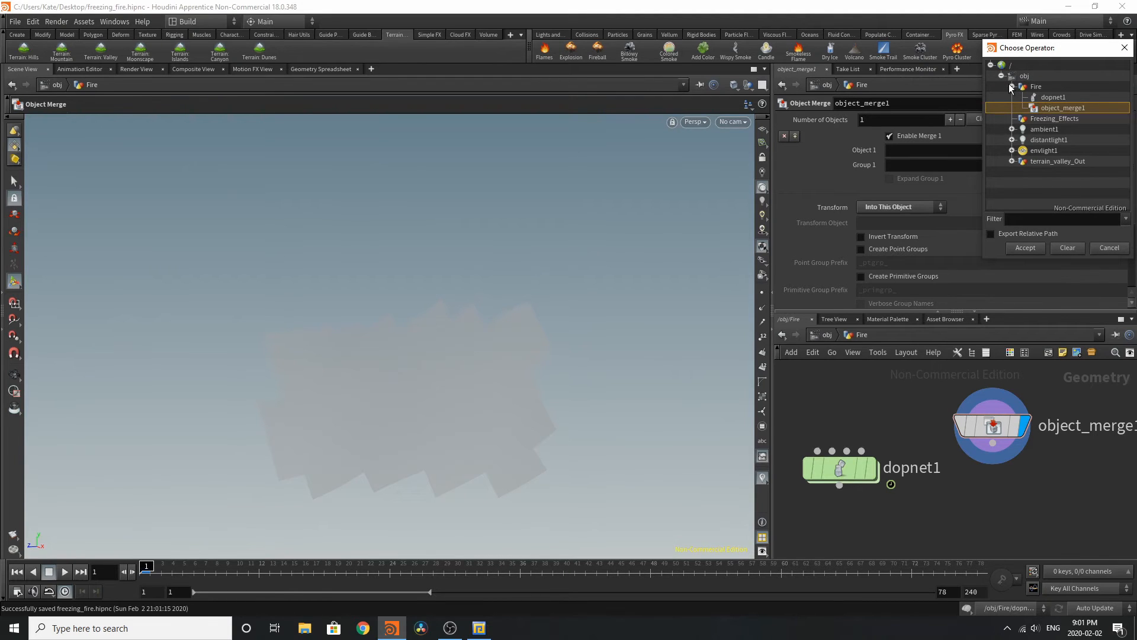
{"action": "left_click", "coordinate": [1012, 86]}
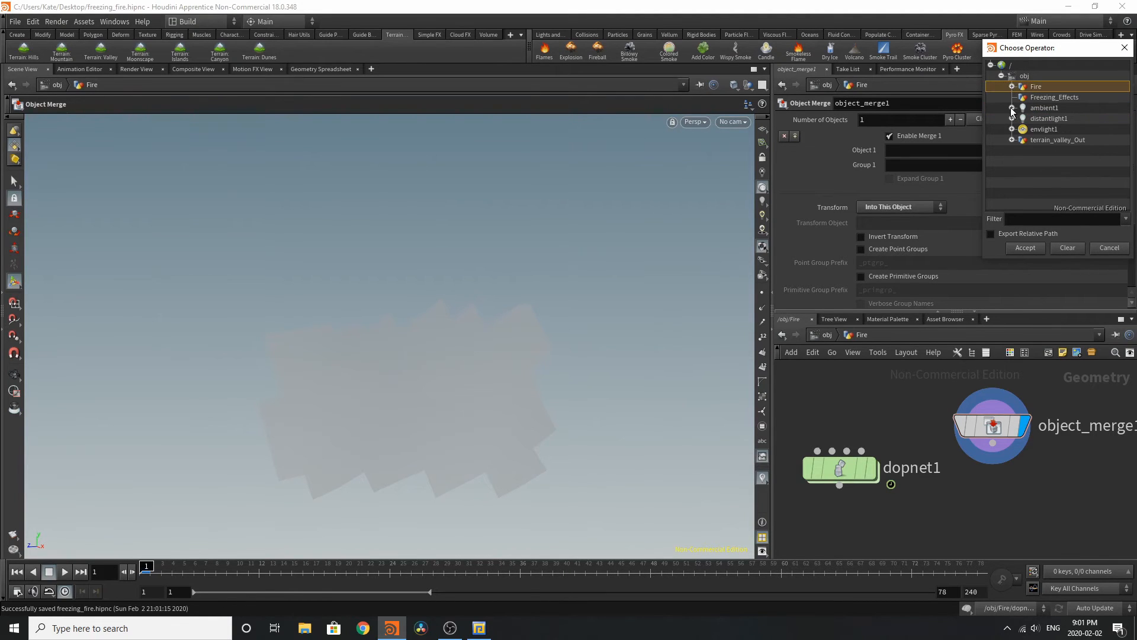
{"action": "left_click", "coordinate": [1012, 140]}
{"action": "double_click", "coordinate": [1066, 150]}
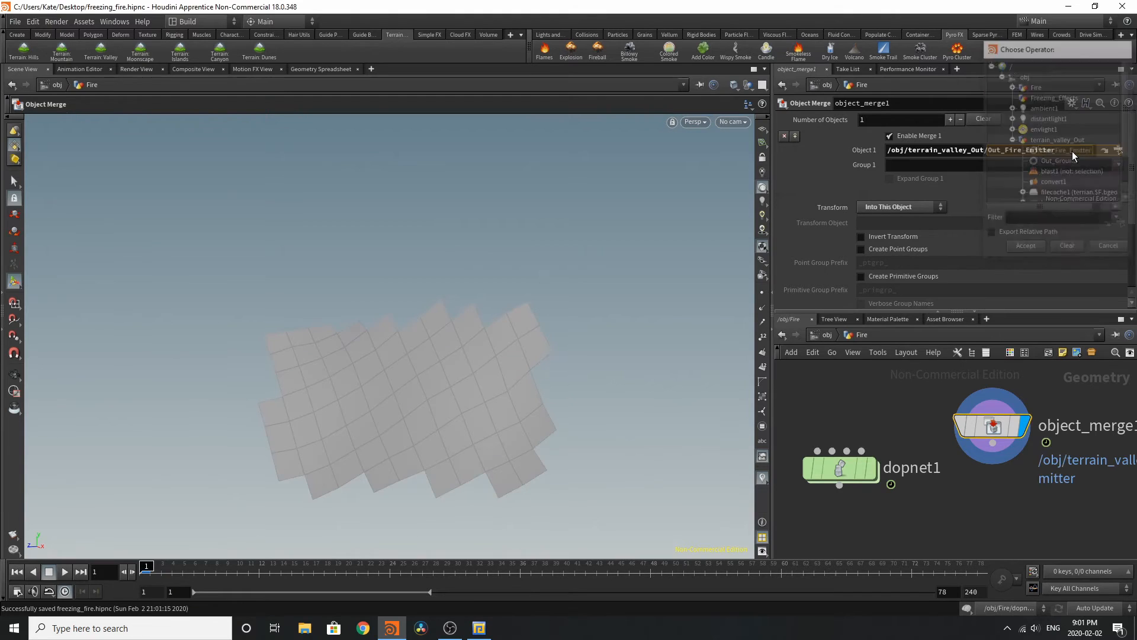
{"action": "scroll", "coordinate": [1030, 379], "scroll_direction": "down", "scroll_amount": 3}
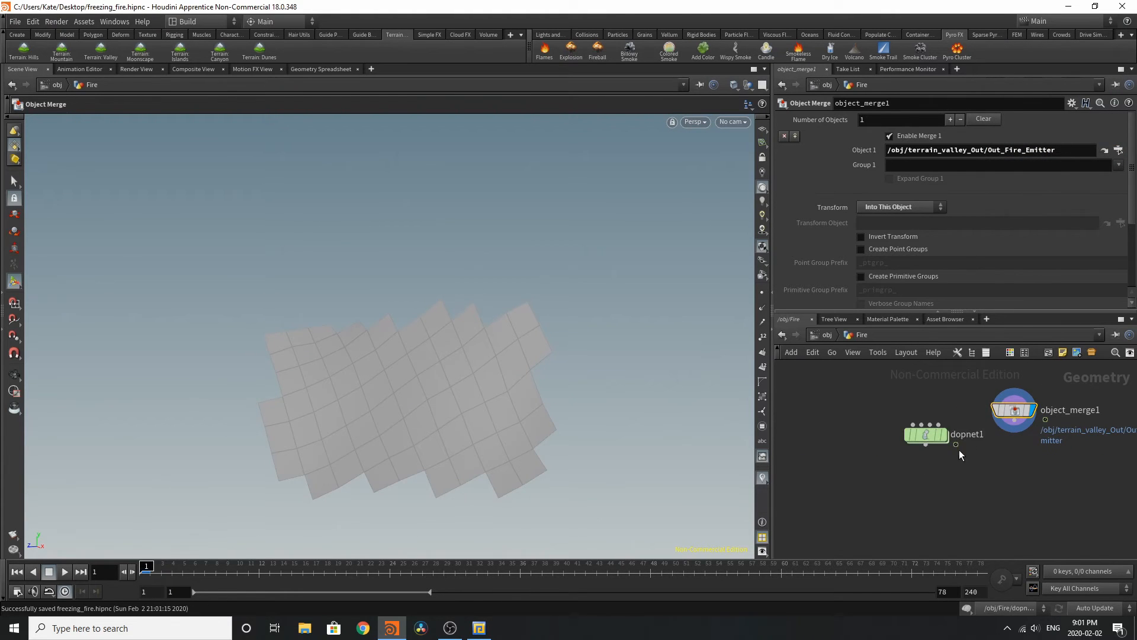
Step: Return to the object level and apply the Flames tool to the Fire object, building the pyro simulation in dopnet1
{"action": "double_click", "coordinate": [929, 436]}
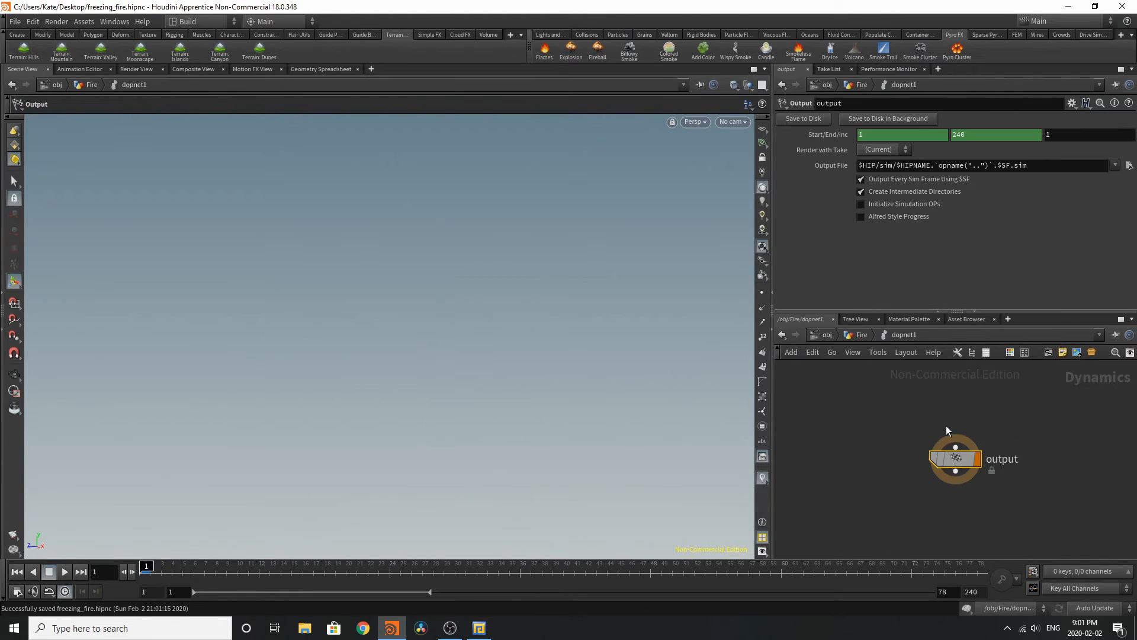
{"action": "left_click", "coordinate": [827, 335]}
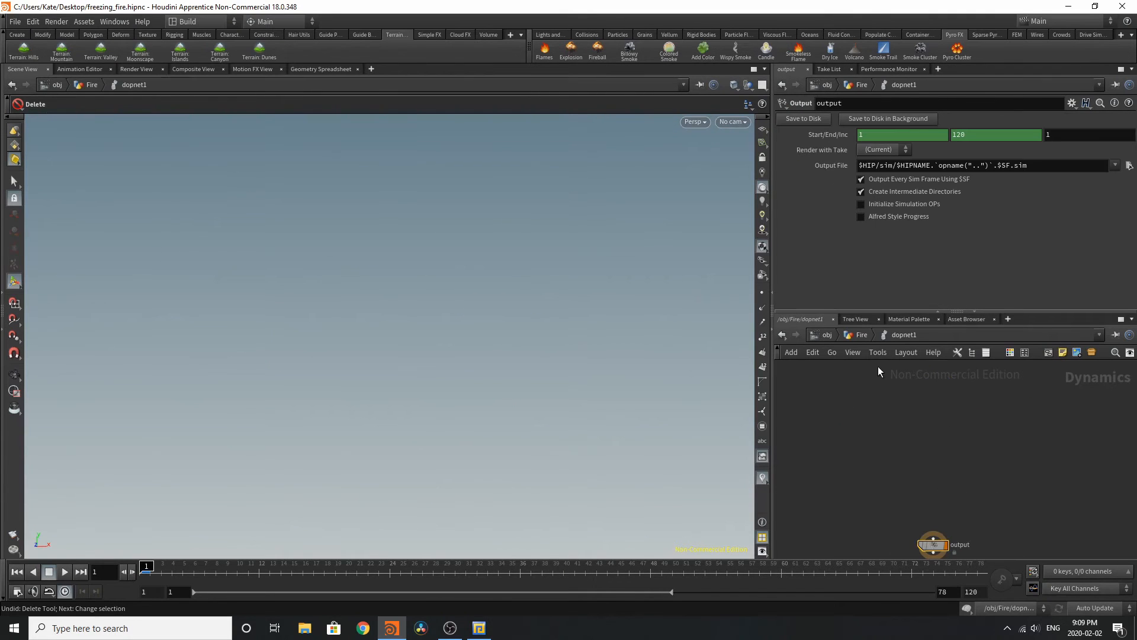
{"action": "left_click", "coordinate": [829, 336]}
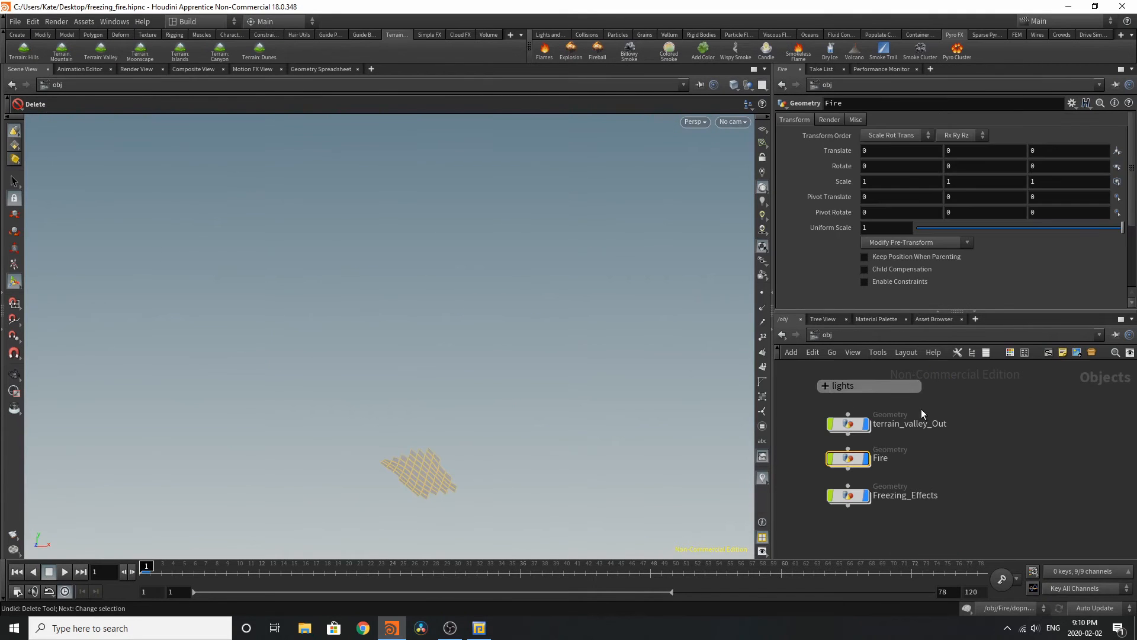
{"action": "left_click", "coordinate": [548, 61]}
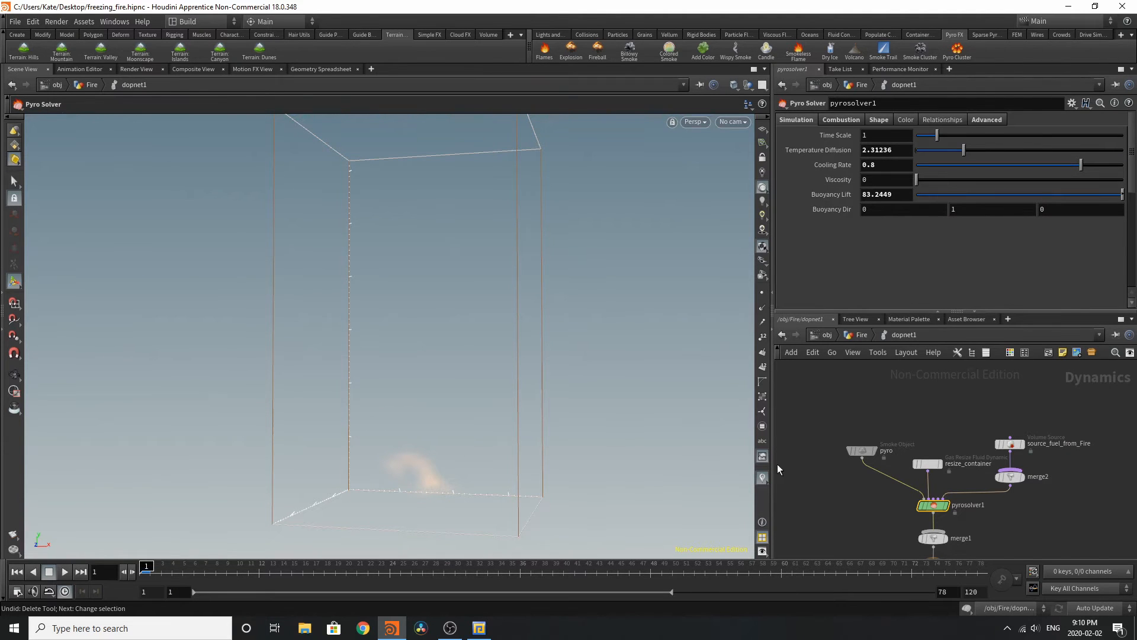
Step: Disable Clamp to Maximum in the resize_container node's maximum bounds and check the source_fuel_from_Fire settings
{"action": "left_click", "coordinate": [928, 463]}
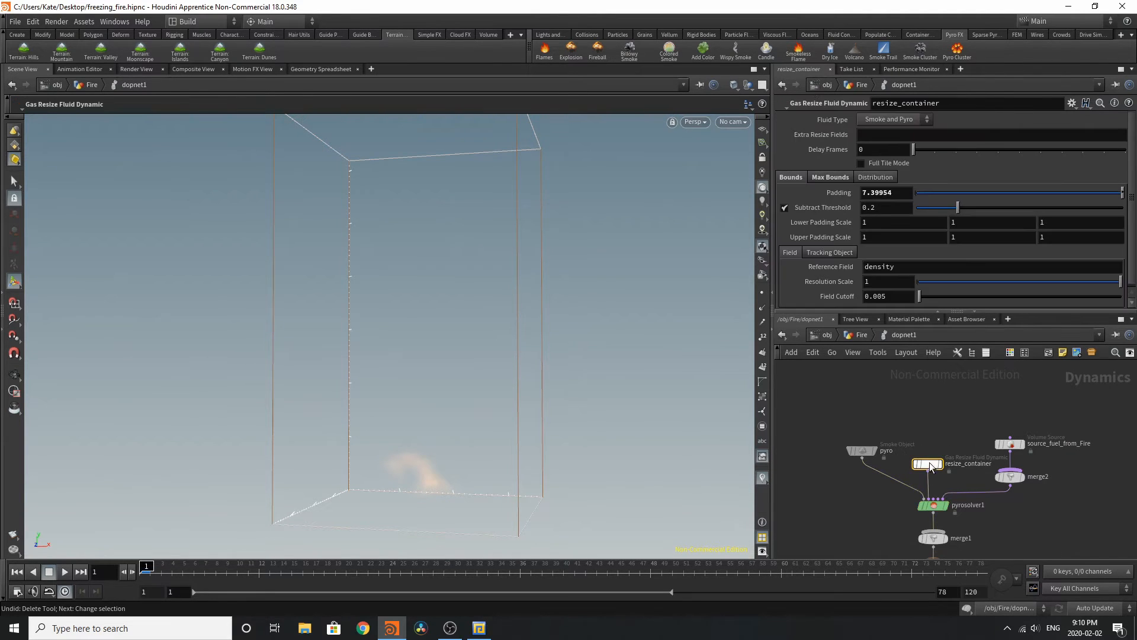
{"action": "left_click", "coordinate": [831, 177]}
{"action": "left_click", "coordinate": [785, 193]}
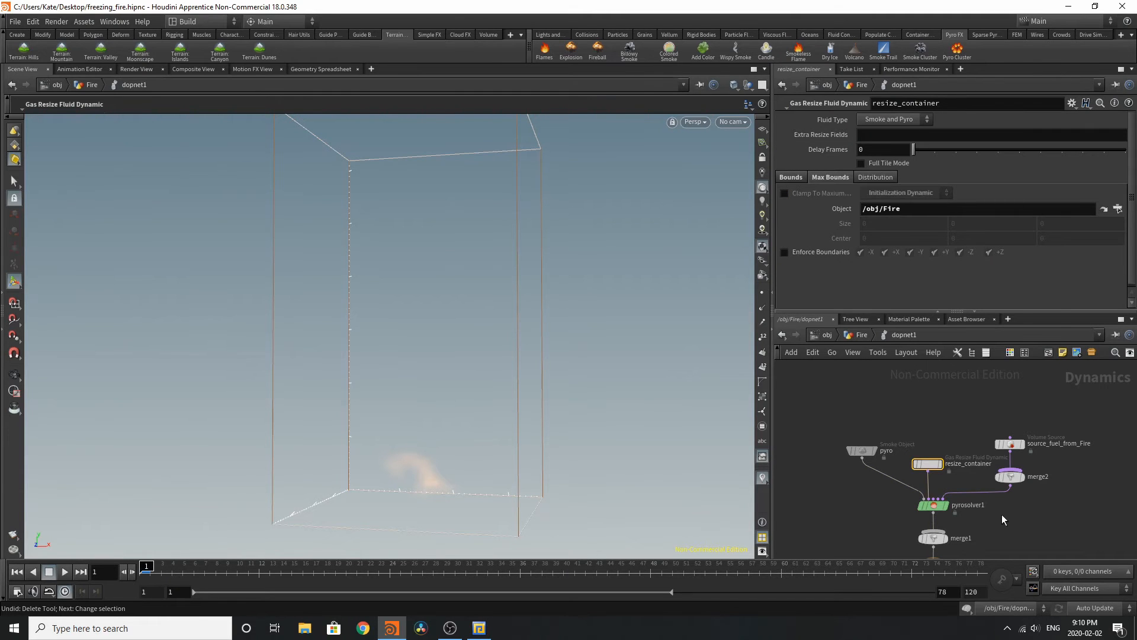
{"action": "left_click", "coordinate": [1009, 444]}
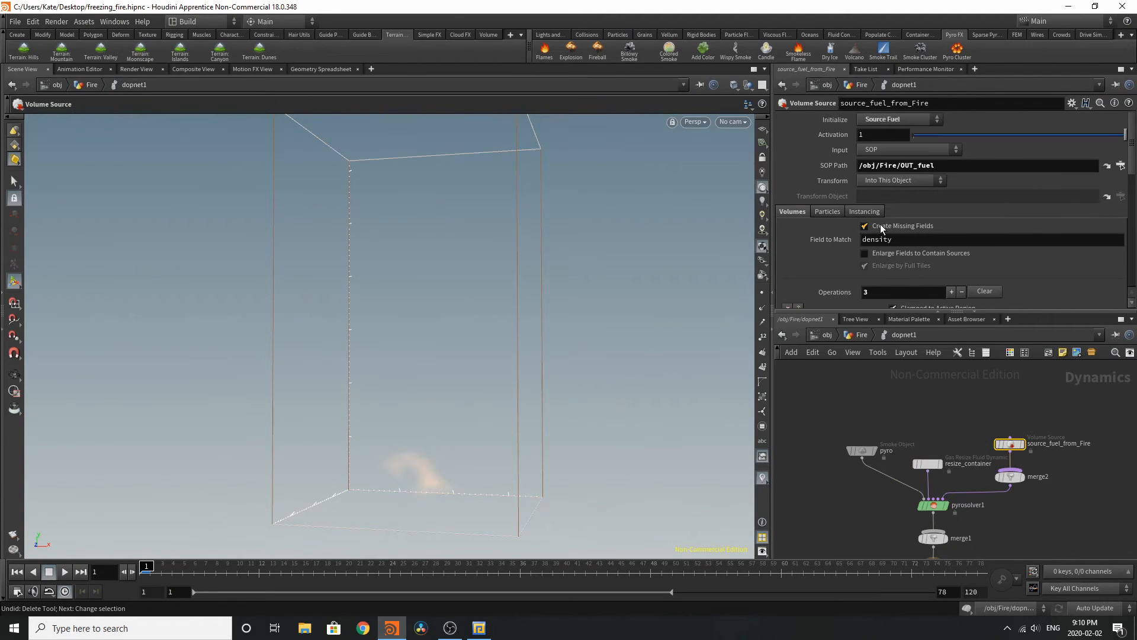
{"action": "middle_click_drag", "start_coordinate": [951, 527], "coordinate": [969, 449]}
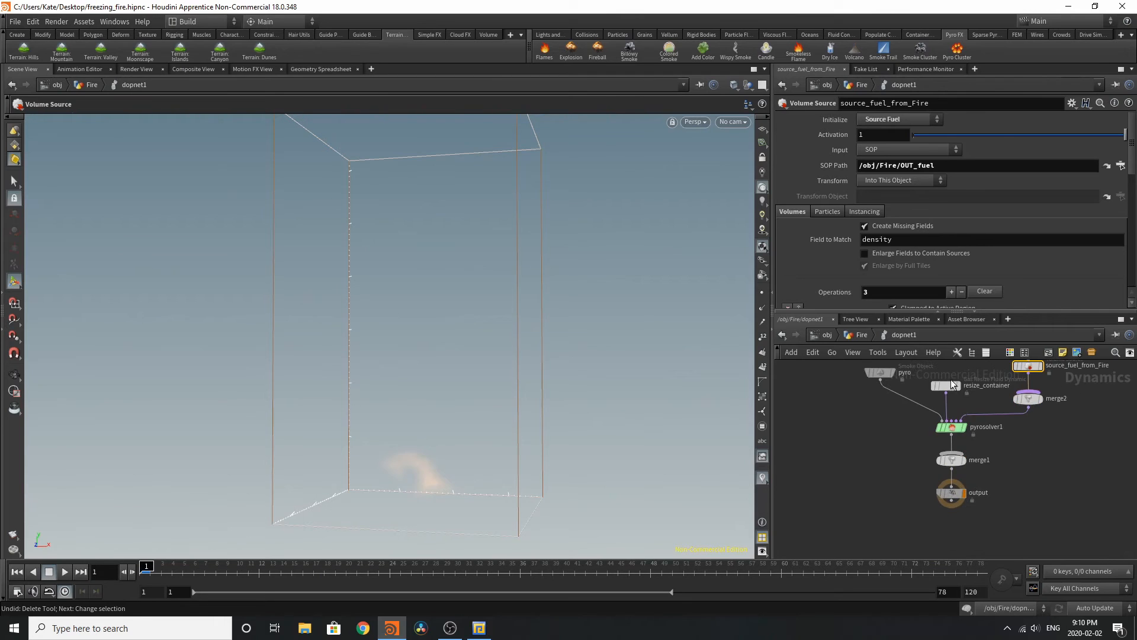
Step: Go up to the Fire object, display the rasterize node and set its Coverage Scale to 0.73
{"action": "left_click", "coordinate": [855, 335]}
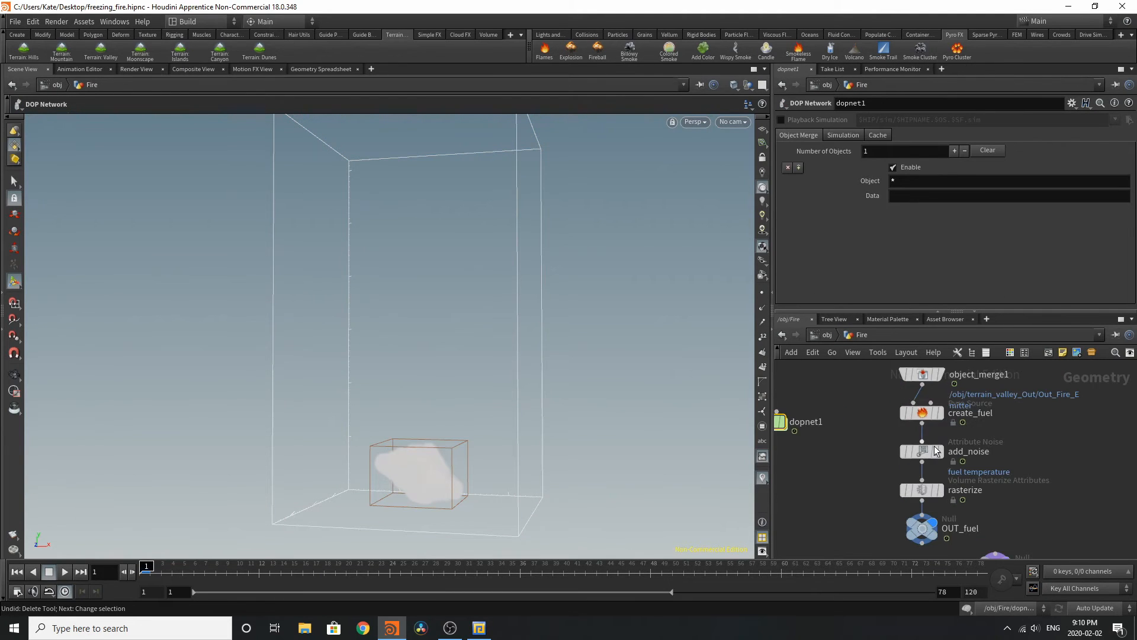
{"action": "left_click", "coordinate": [941, 491]}
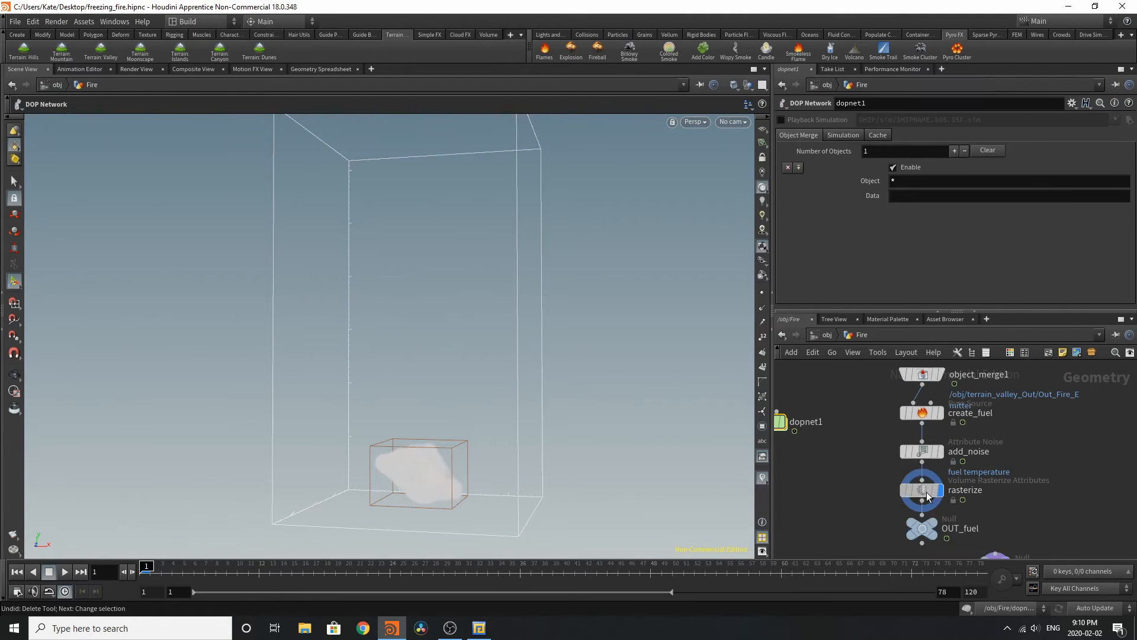
{"action": "left_click", "coordinate": [927, 497]}
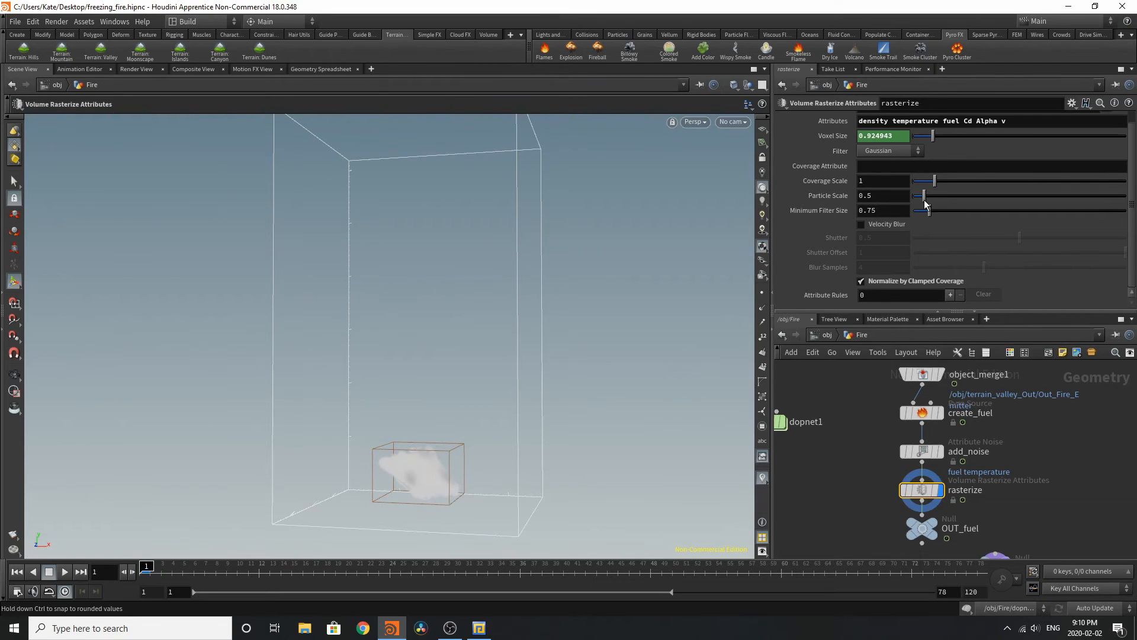
{"action": "left_click_drag", "start_coordinate": [939, 180], "coordinate": [932, 181]}
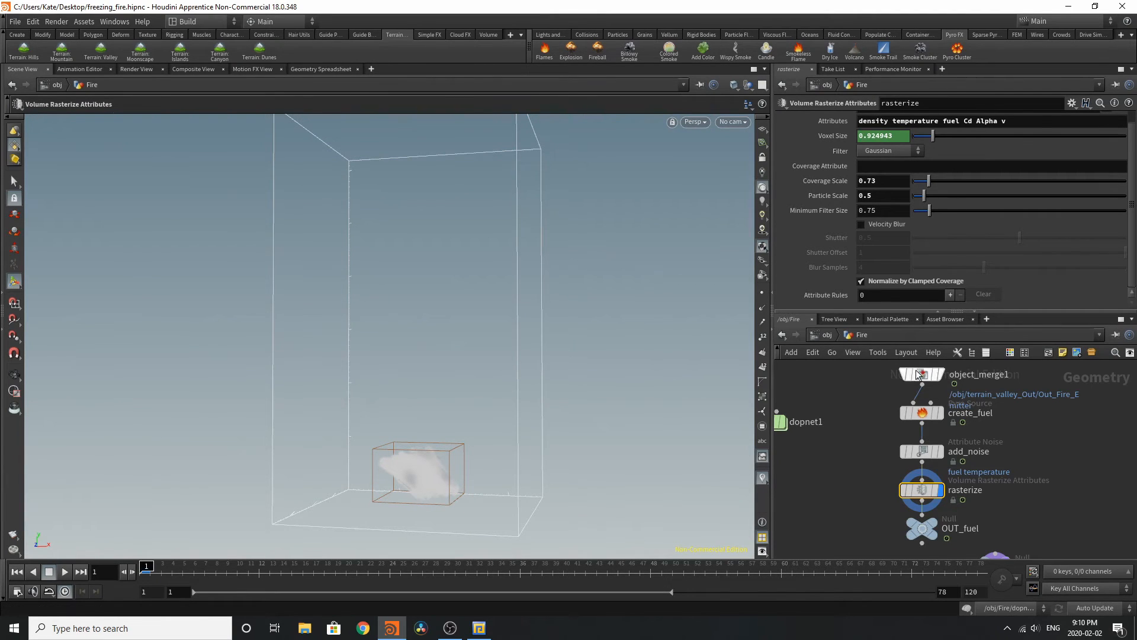
Step: Set create_fuel's Particle Separation to 0.98, enable Velocity Blur on the rasterize node and review the add_noise settings
{"action": "left_click", "coordinate": [923, 414]}
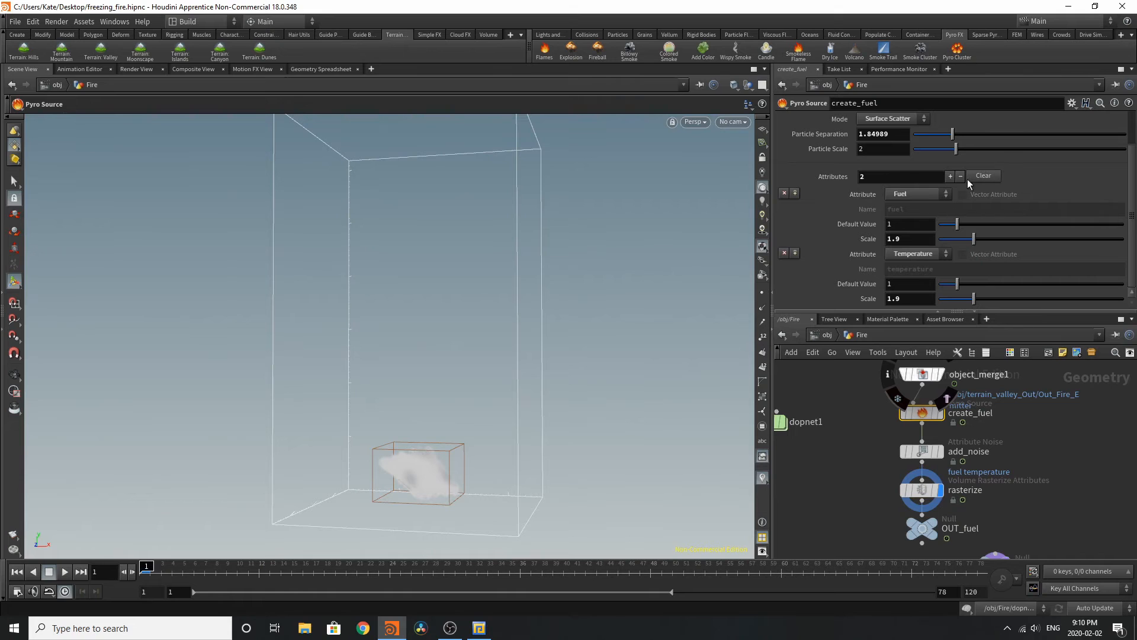
{"action": "left_click_drag", "start_coordinate": [951, 134], "coordinate": [934, 135]}
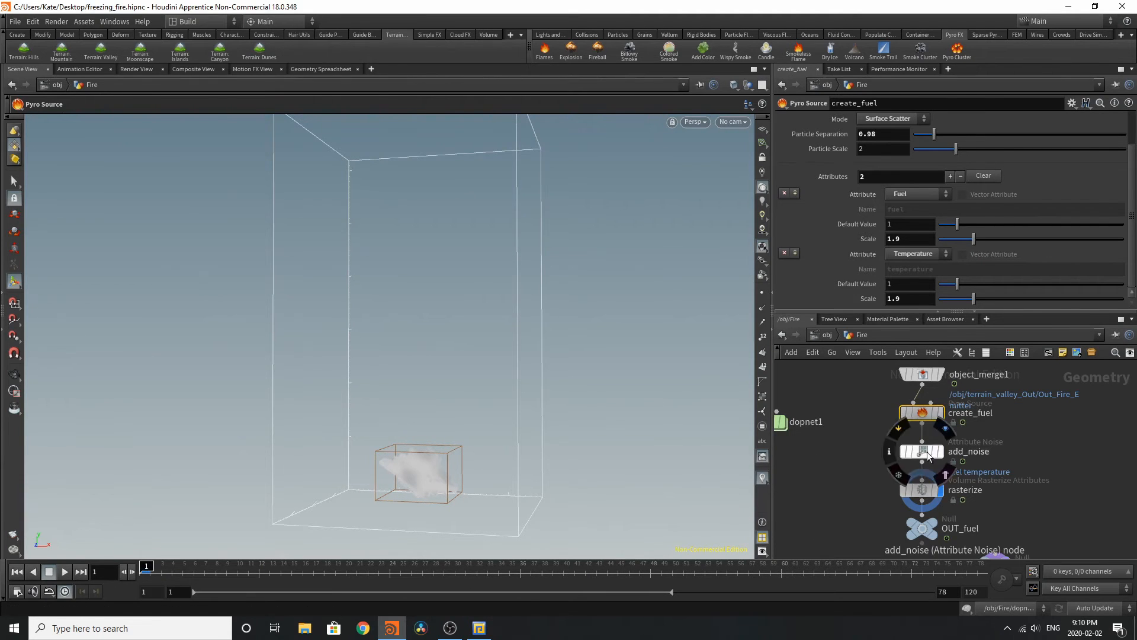
{"action": "left_click", "coordinate": [922, 490]}
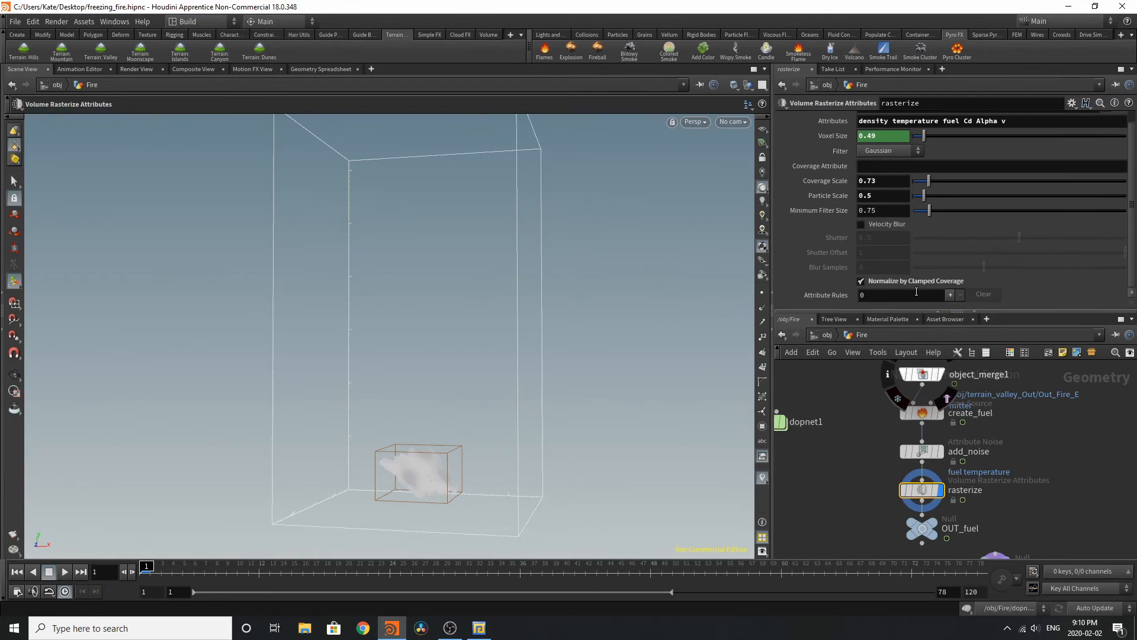
{"action": "left_click", "coordinate": [870, 225]}
{"action": "left_click", "coordinate": [927, 451]}
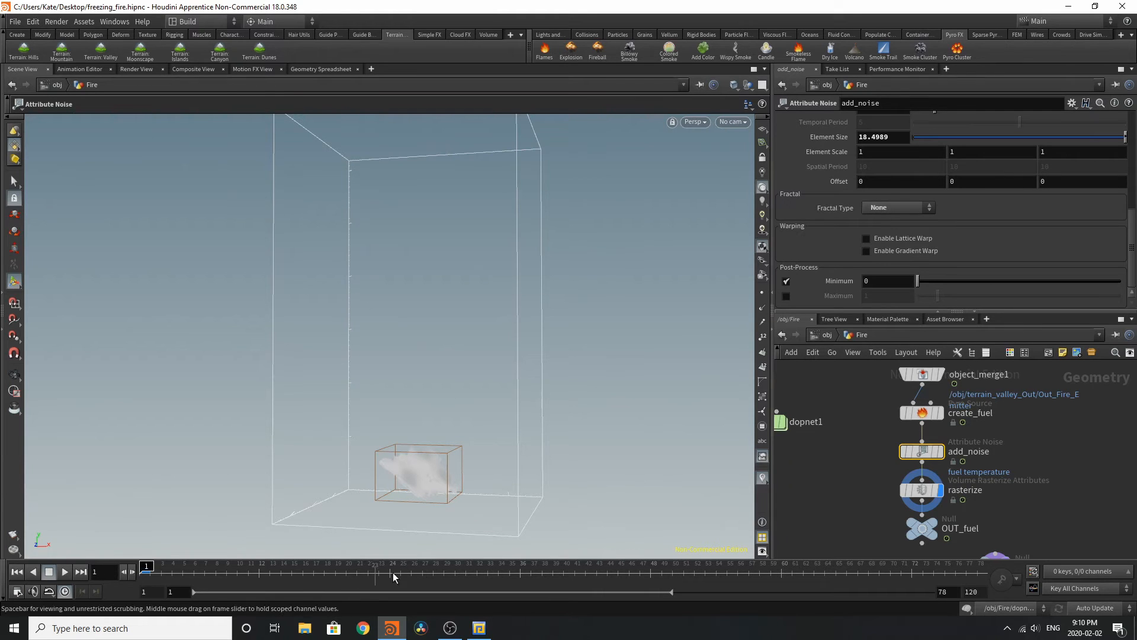
{"action": "scroll", "coordinate": [860, 392], "scroll_direction": "down", "scroll_amount": 5}
Step: Copy the two import nodes from inside the pyro_import object, and delete that object from the scene
{"action": "left_click", "coordinate": [827, 335]}
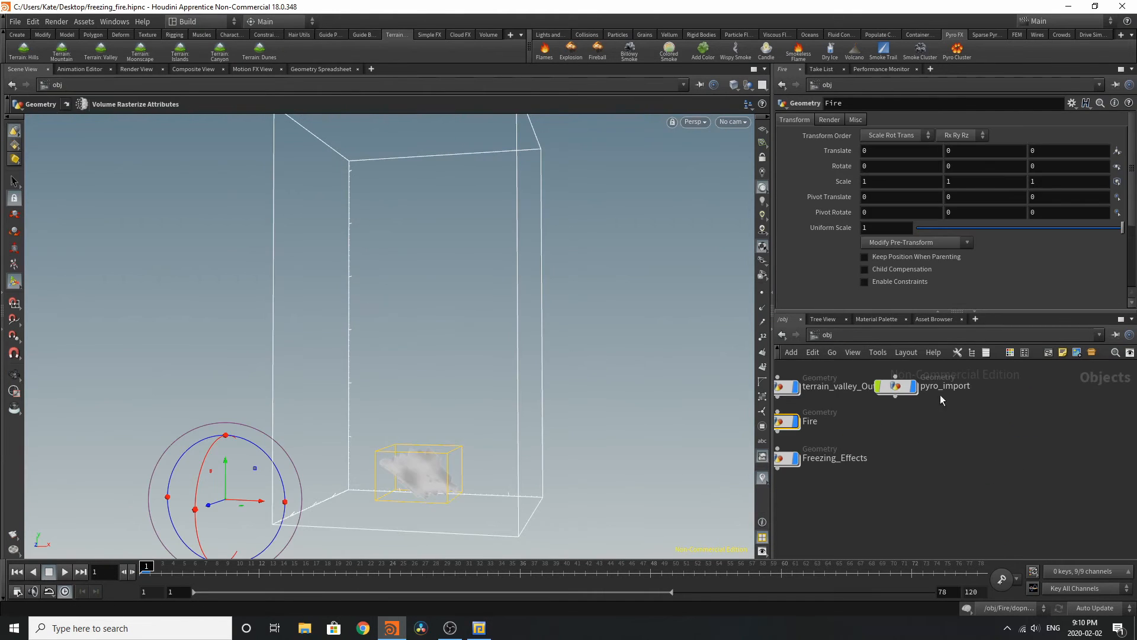
{"action": "double_click", "coordinate": [894, 388]}
{"action": "left_click_drag", "start_coordinate": [894, 389], "coordinate": [997, 510]}
{"action": "key", "text": "ctrl+c"}
{"action": "left_click", "coordinate": [827, 334]}
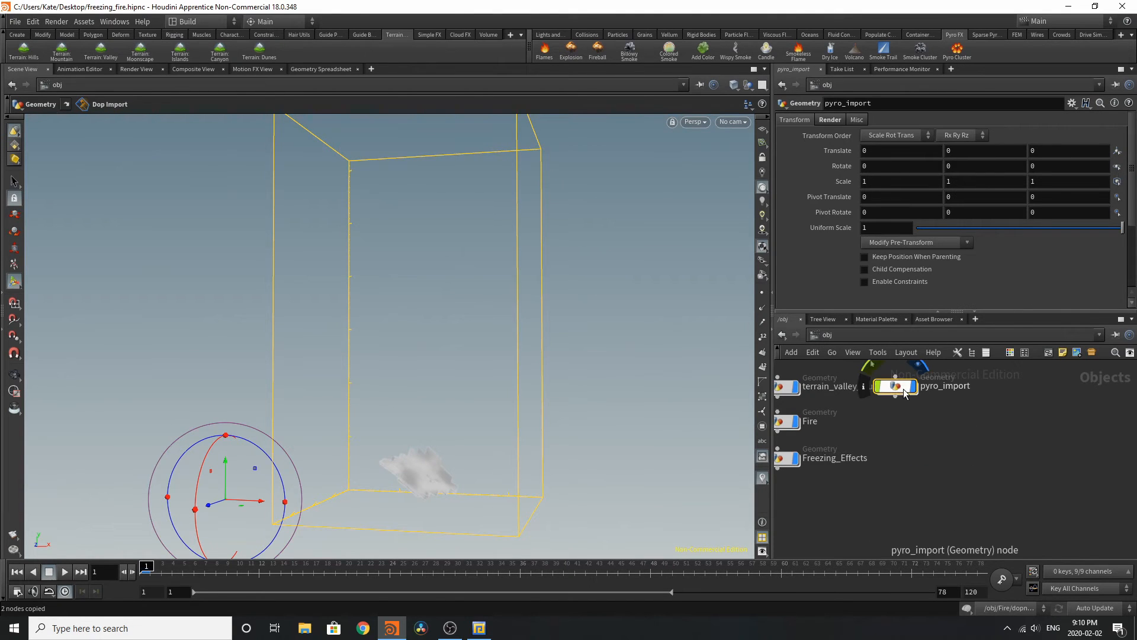
{"action": "key", "text": "Delete"}
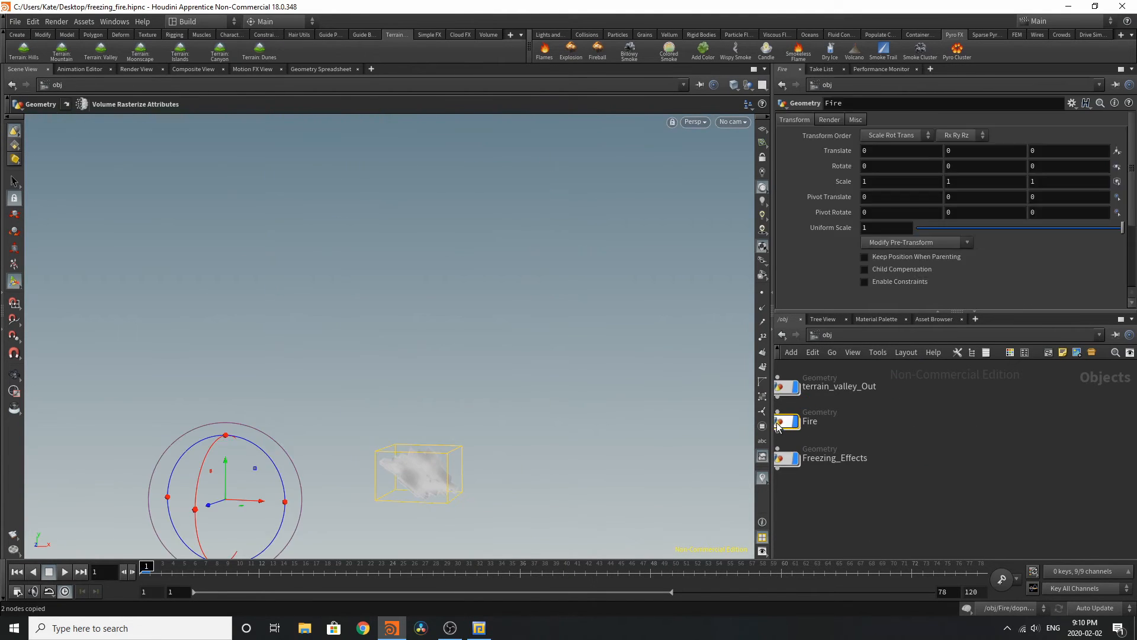
Step: Paste the copied pyro import nodes into the Fire object and save the scene
{"action": "double_click", "coordinate": [819, 424]}
{"action": "key", "text": "ctrl+v"}
{"action": "key", "text": "ctrl+v"}
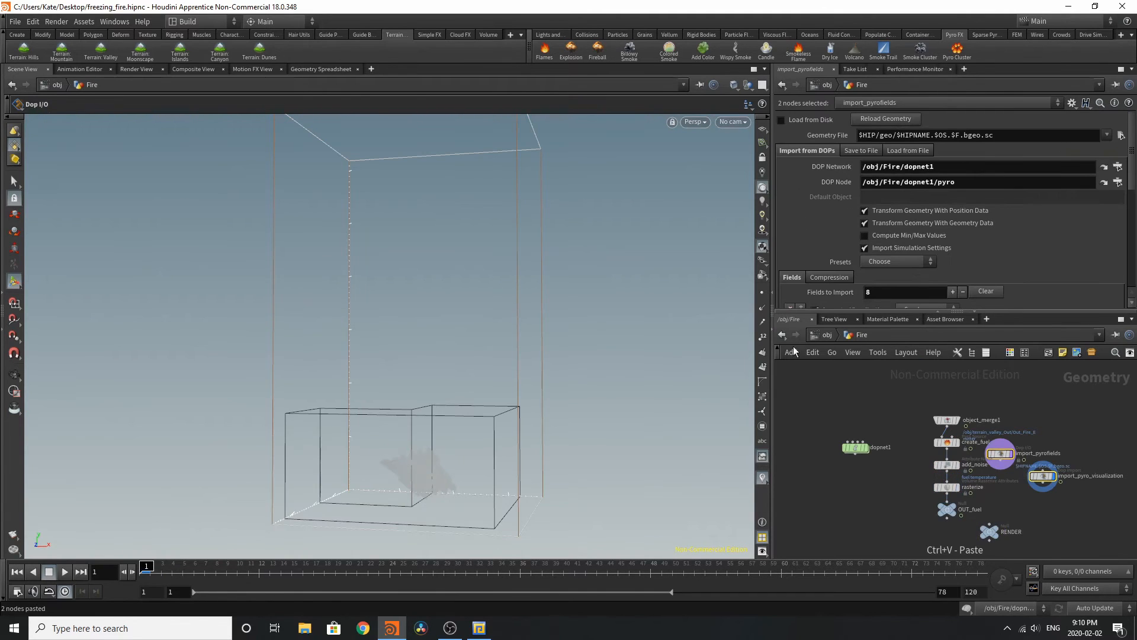
{"action": "left_click", "coordinate": [31, 81]}
Step: Enter dopnet1, simulate the fire up to about frame 40 and inspect the pyrosolver1 settings
{"action": "double_click", "coordinate": [855, 447]}
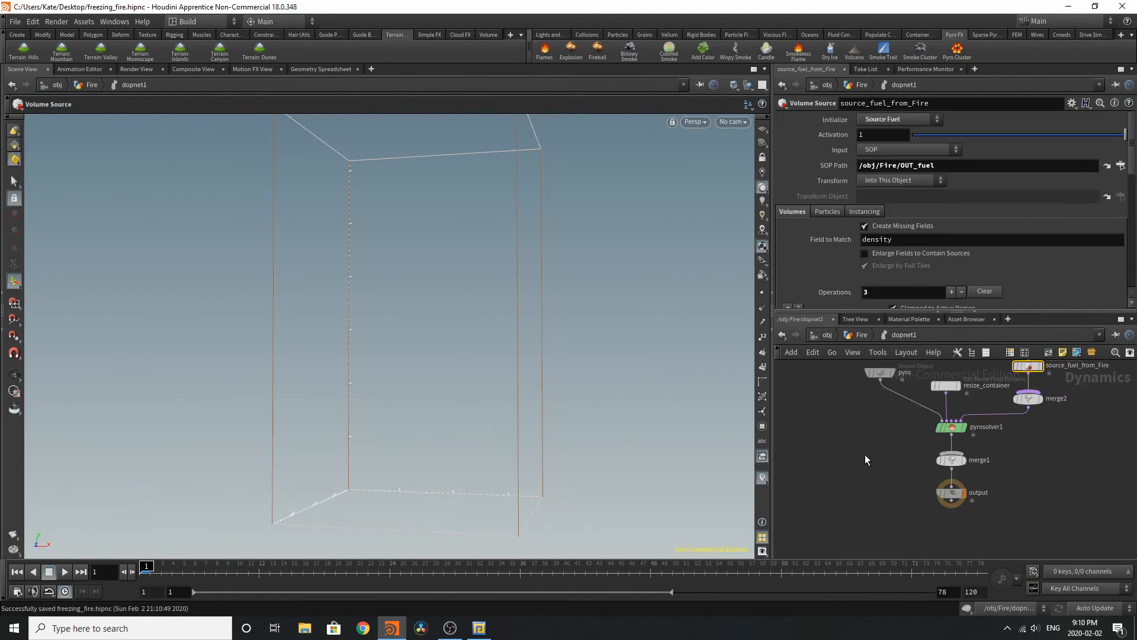
{"action": "left_click", "coordinate": [533, 571]}
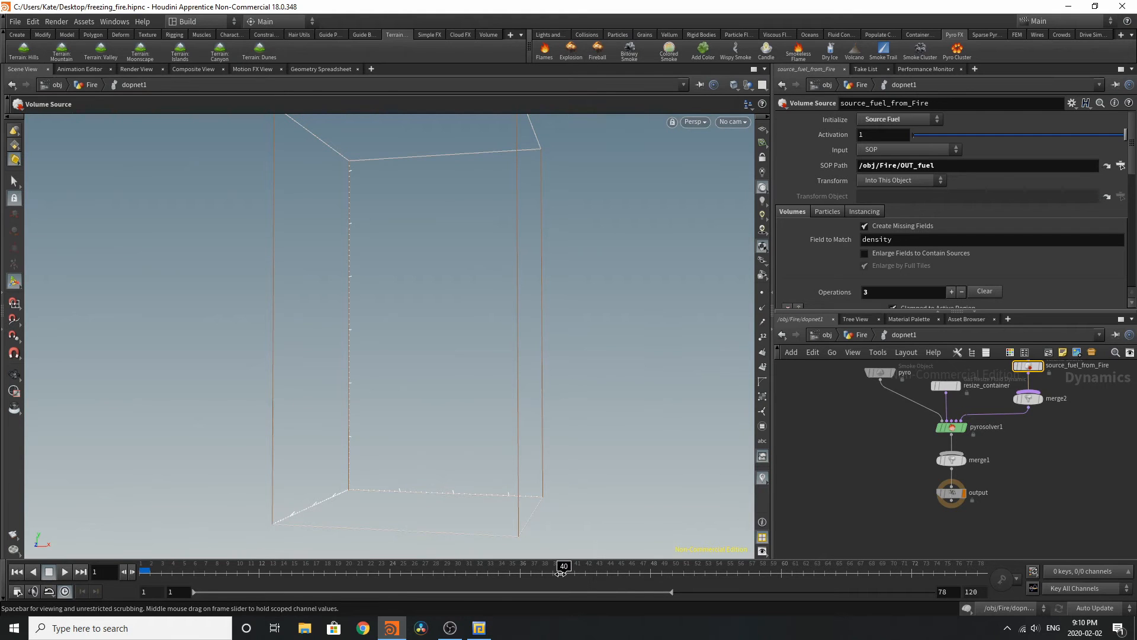
{"action": "left_click", "coordinate": [951, 427]}
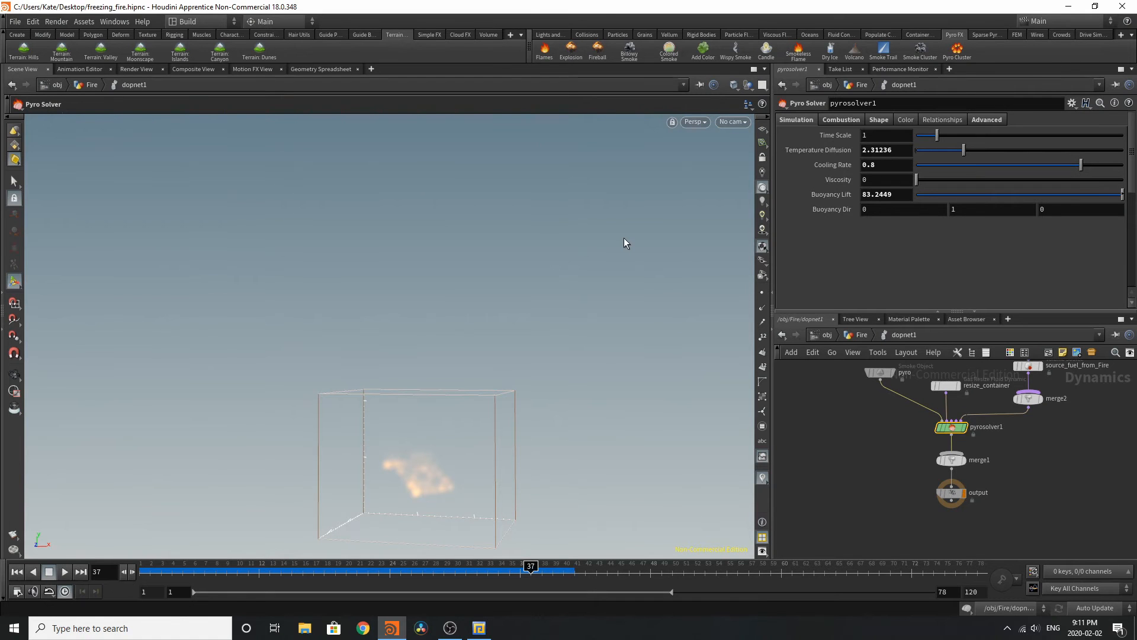
Step: Set the viewport's background color scheme to Dark in the display options
{"action": "key", "text": "d"}
{"action": "left_click", "coordinate": [704, 122]}
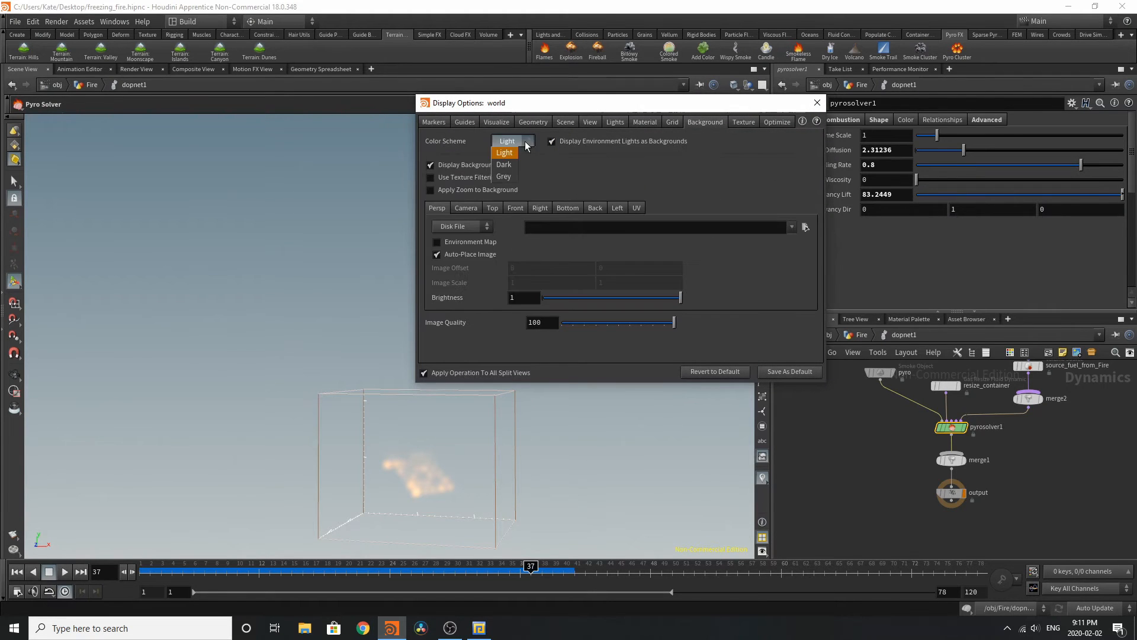
{"action": "left_click", "coordinate": [503, 164]}
{"action": "left_click", "coordinate": [817, 103]}
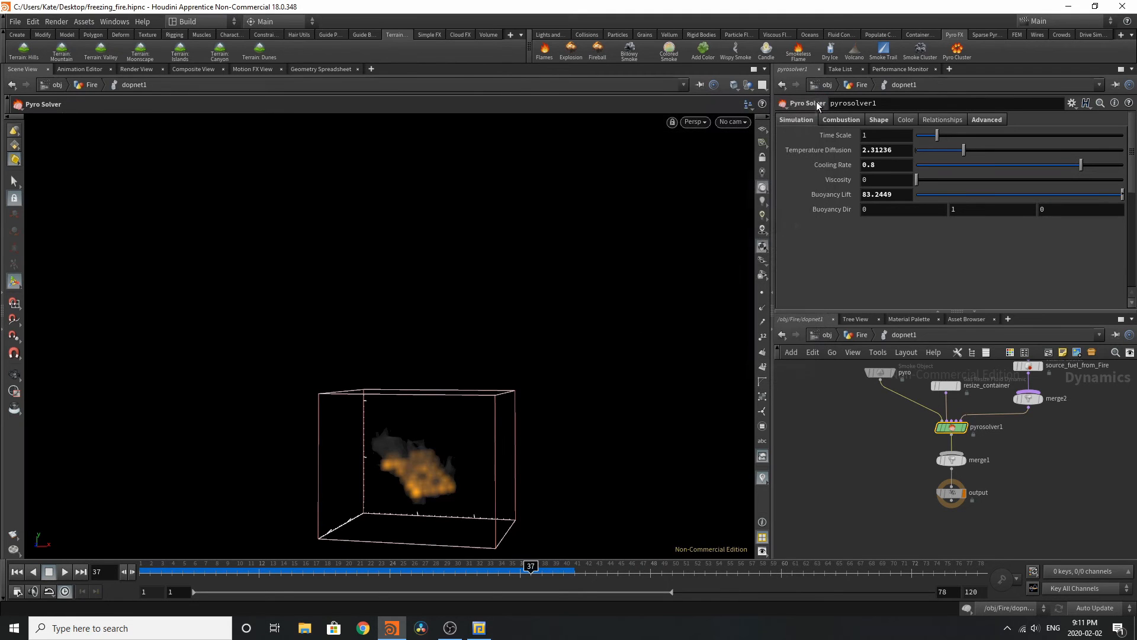
Step: Scrub through the cached fire simulation up to frame 40 and examine the flames up close around frame 29
{"action": "left_click_drag", "start_coordinate": [314, 572], "coordinate": [573, 587]}
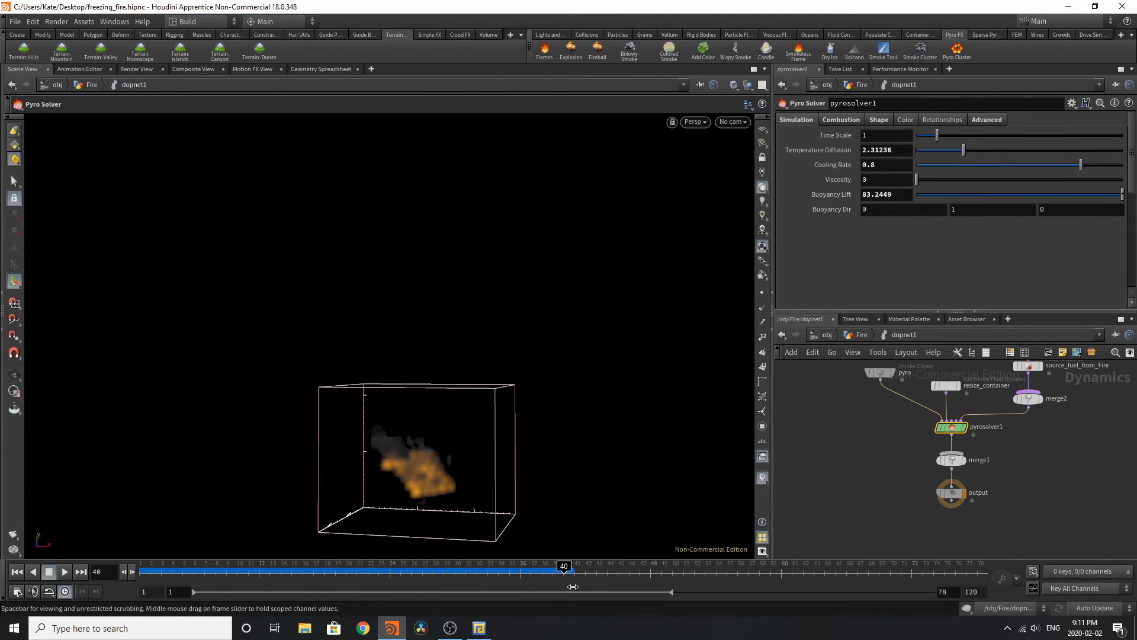
{"action": "left_click_drag", "start_coordinate": [501, 483], "coordinate": [443, 475]}
{"action": "key", "text": "space"}
{"action": "right_click_drag", "start_coordinate": [416, 476], "coordinate": [630, 414]}
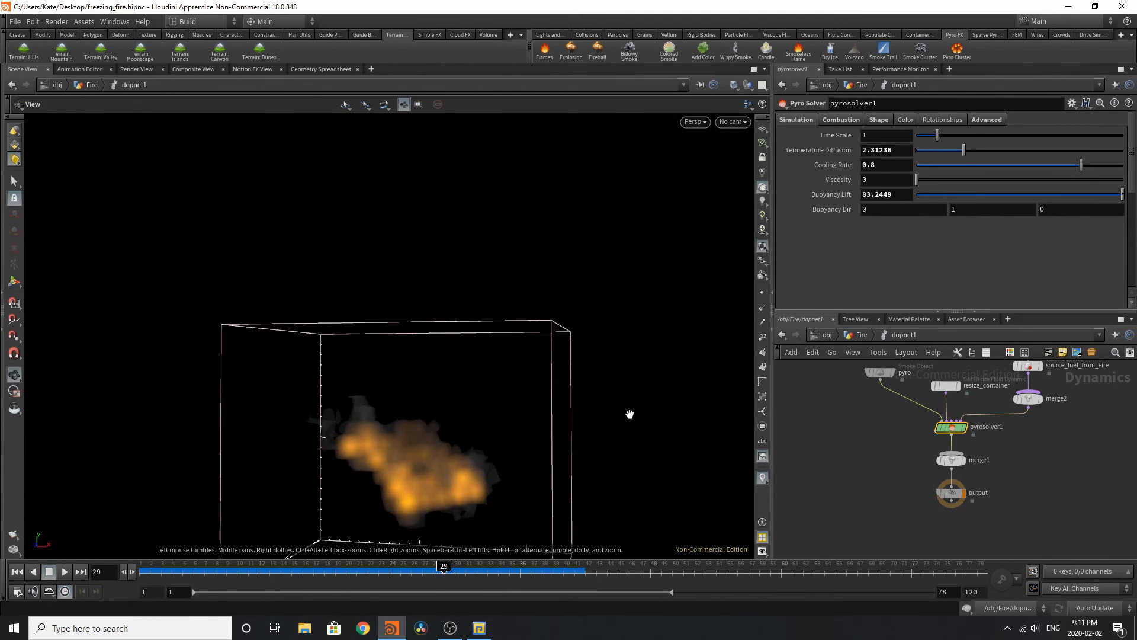
{"action": "middle_click_drag", "start_coordinate": [530, 429], "coordinate": [537, 385]}
{"action": "scroll", "coordinate": [521, 361], "scroll_direction": "up", "scroll_amount": 3}
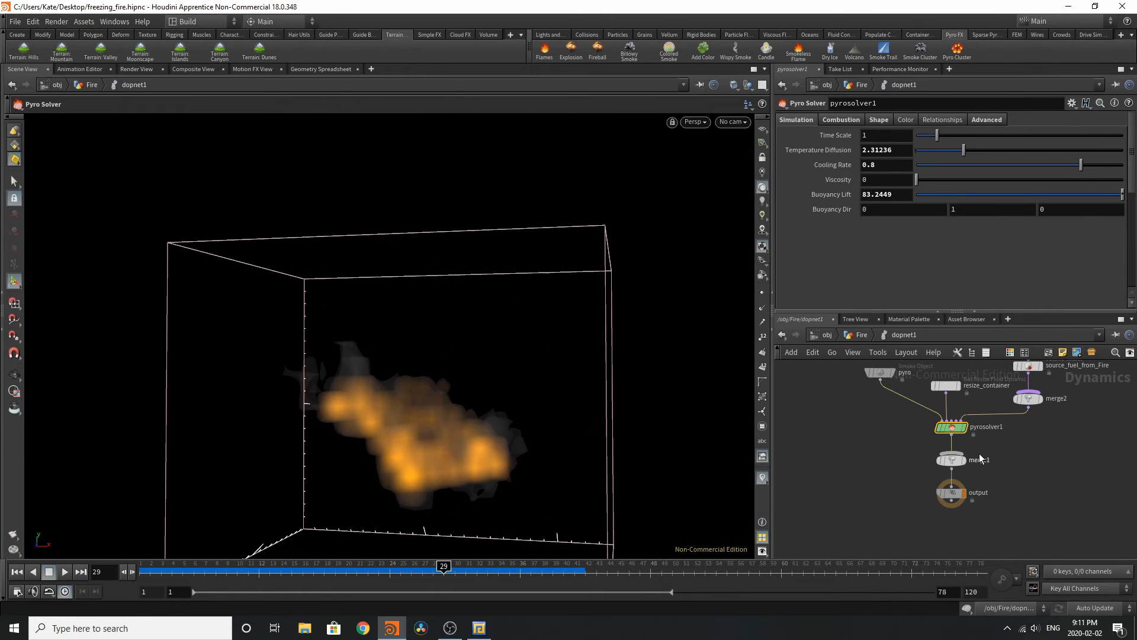
{"action": "scroll", "coordinate": [1055, 381], "scroll_direction": "up", "scroll_amount": 2}
Step: Go up to the Fire object, display the rasterize node and set its Particle Scale to 0.81
{"action": "key", "text": "u"}
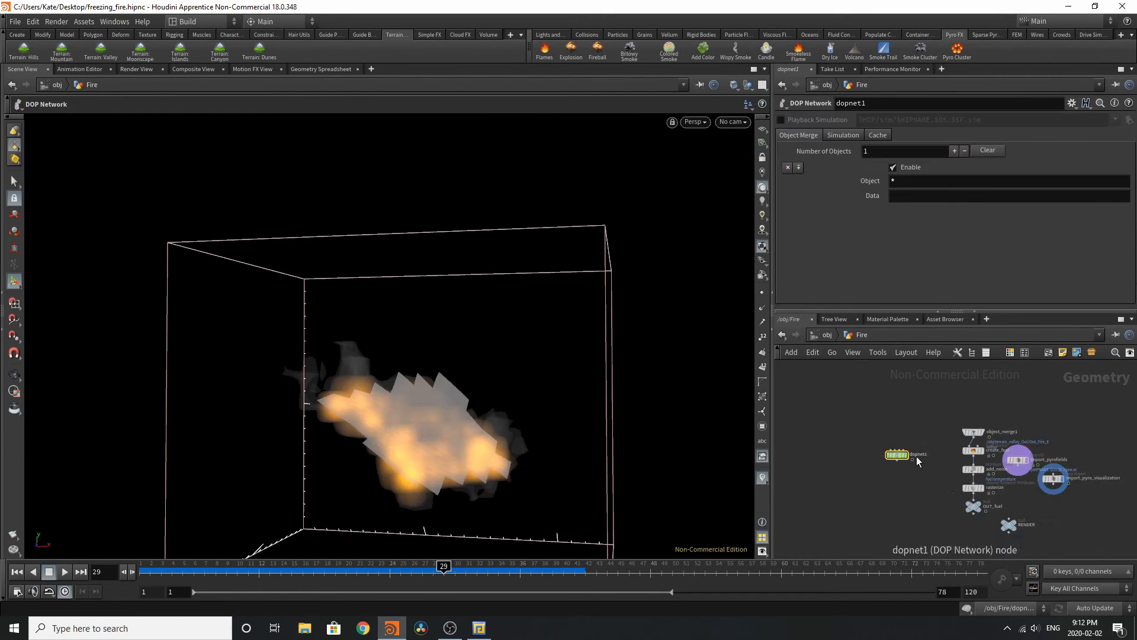
{"action": "scroll", "coordinate": [983, 497], "scroll_direction": "up", "scroll_amount": 3}
{"action": "left_click", "coordinate": [1000, 461]}
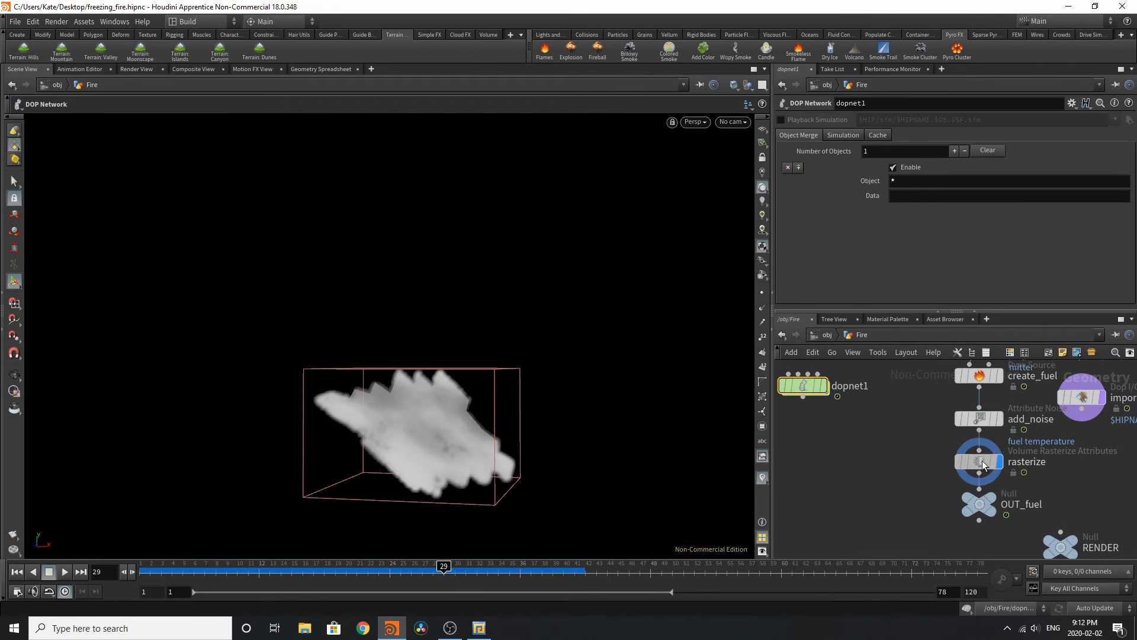
{"action": "left_click", "coordinate": [978, 461]}
{"action": "left_click_drag", "start_coordinate": [924, 195], "coordinate": [929, 197]}
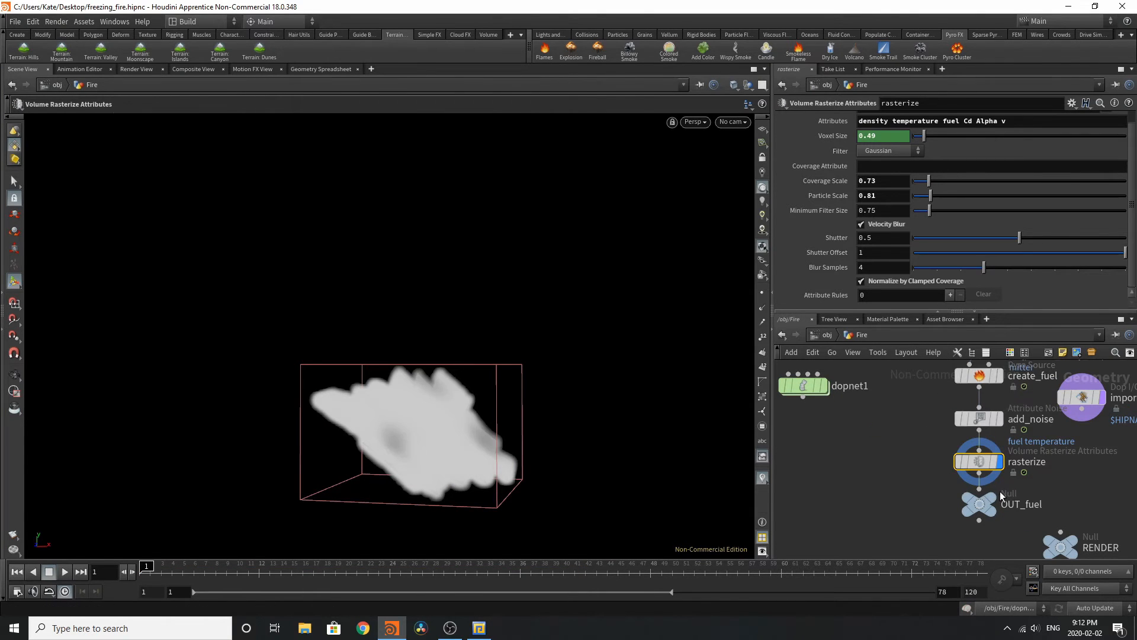
Step: Enter dopnet1 and simulate the fire beyond frame 64, scrubbing the timeline to check the flames
{"action": "double_click", "coordinate": [882, 435]}
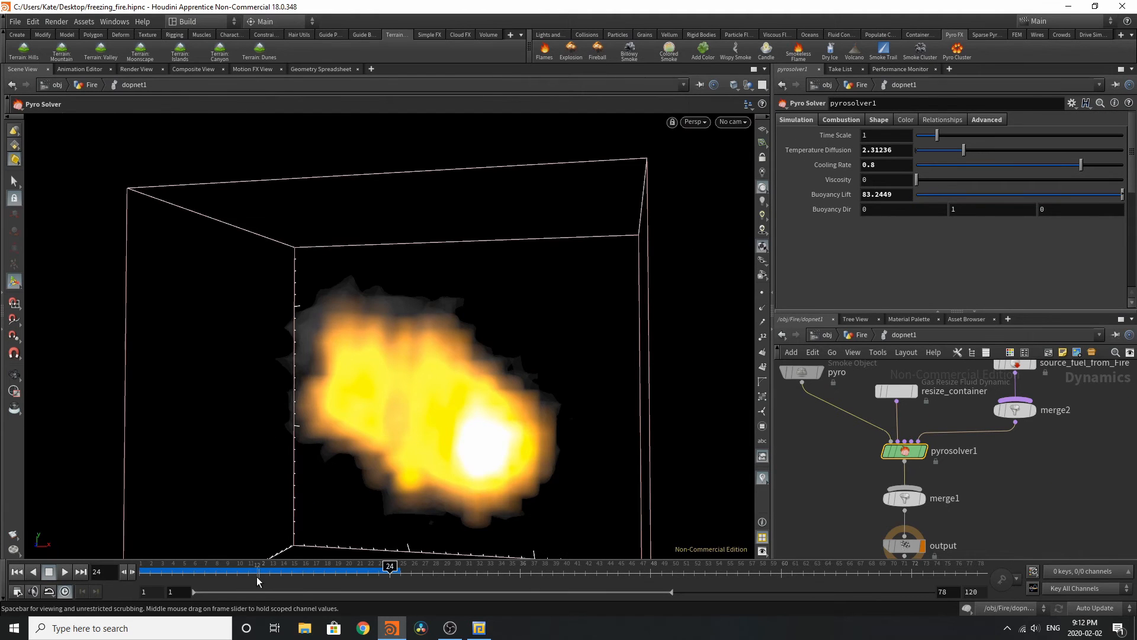
{"action": "left_click_drag", "start_coordinate": [257, 580], "coordinate": [369, 585]}
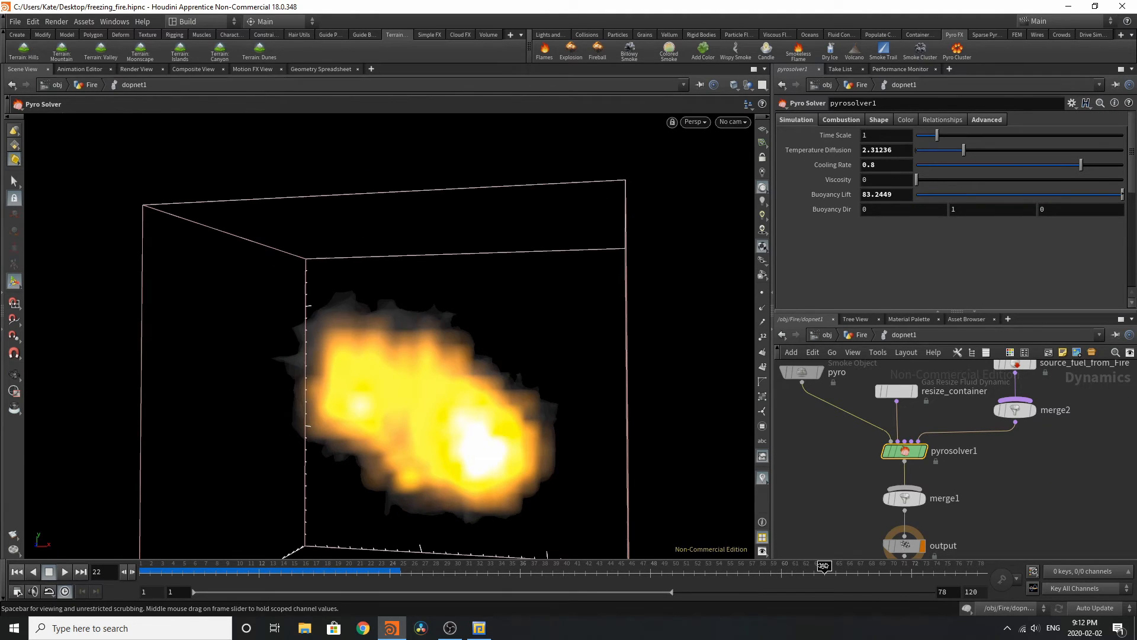
{"action": "left_click", "coordinate": [808, 580]}
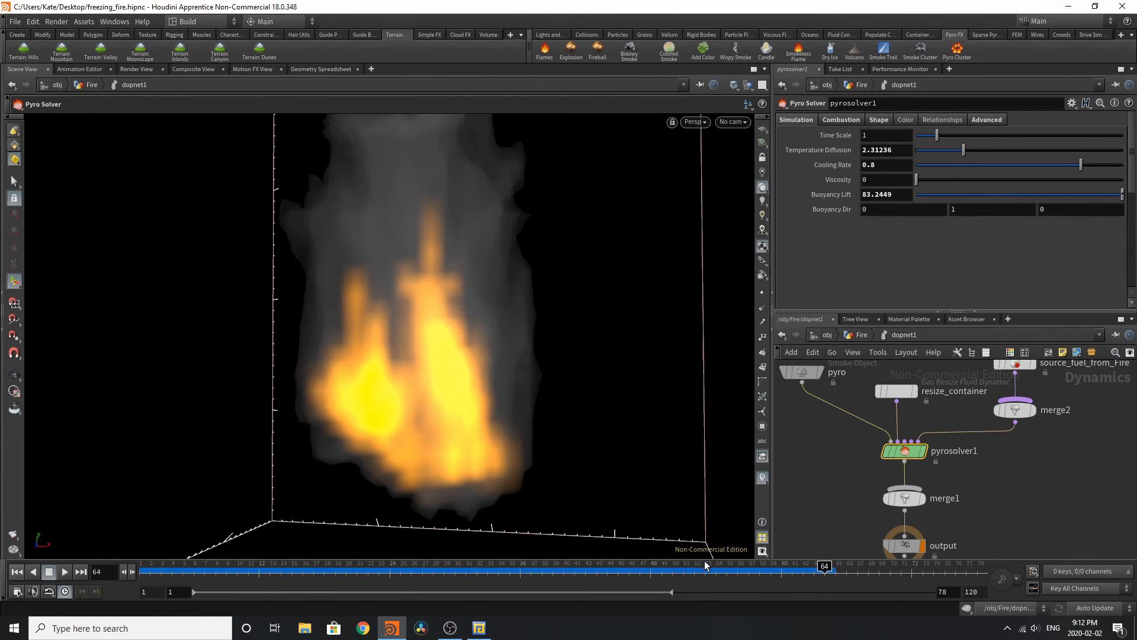
{"action": "mouse_move", "coordinate": [823, 578]}
{"action": "left_mouse_down"}
{"action": "mouse_move", "coordinate": [463, 537]}
{"action": "mouse_move", "coordinate": [828, 571]}
{"action": "left_mouse_up"}
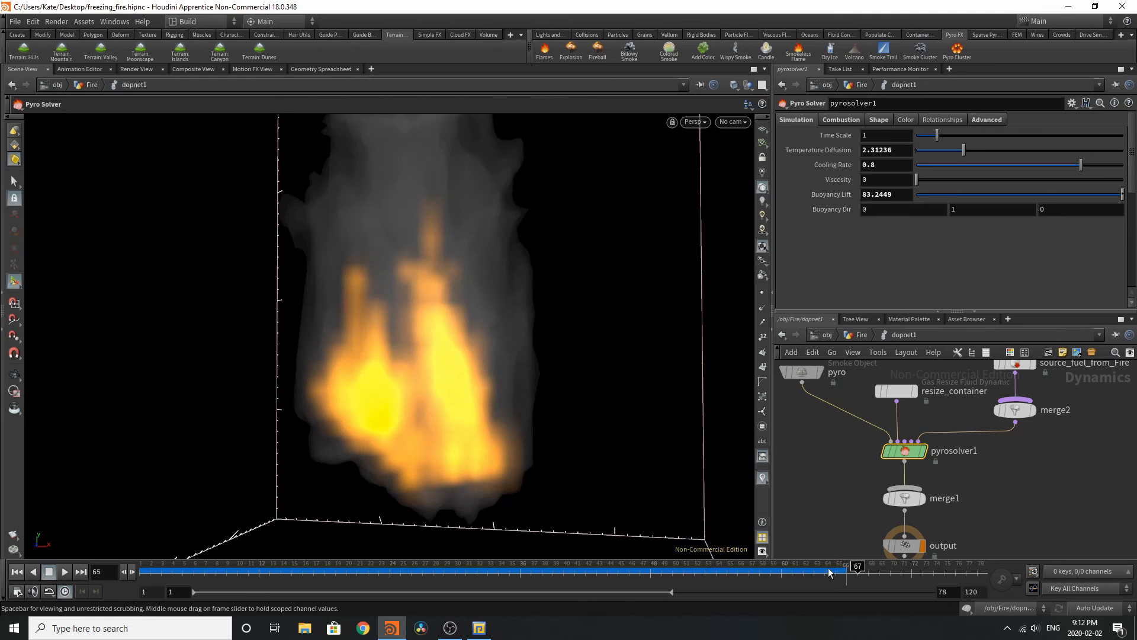
Step: Stop the simulation playback, go up to the Fire network and set the timeline range to start at frame 10
{"action": "key", "text": "Escape"}
{"action": "left_click_drag", "start_coordinate": [556, 429], "coordinate": [415, 473]}
{"action": "mouse_move", "coordinate": [151, 568]}
{"action": "left_mouse_down"}
{"action": "mouse_move", "coordinate": [195, 570]}
{"action": "mouse_move", "coordinate": [143, 570]}
{"action": "left_mouse_up"}
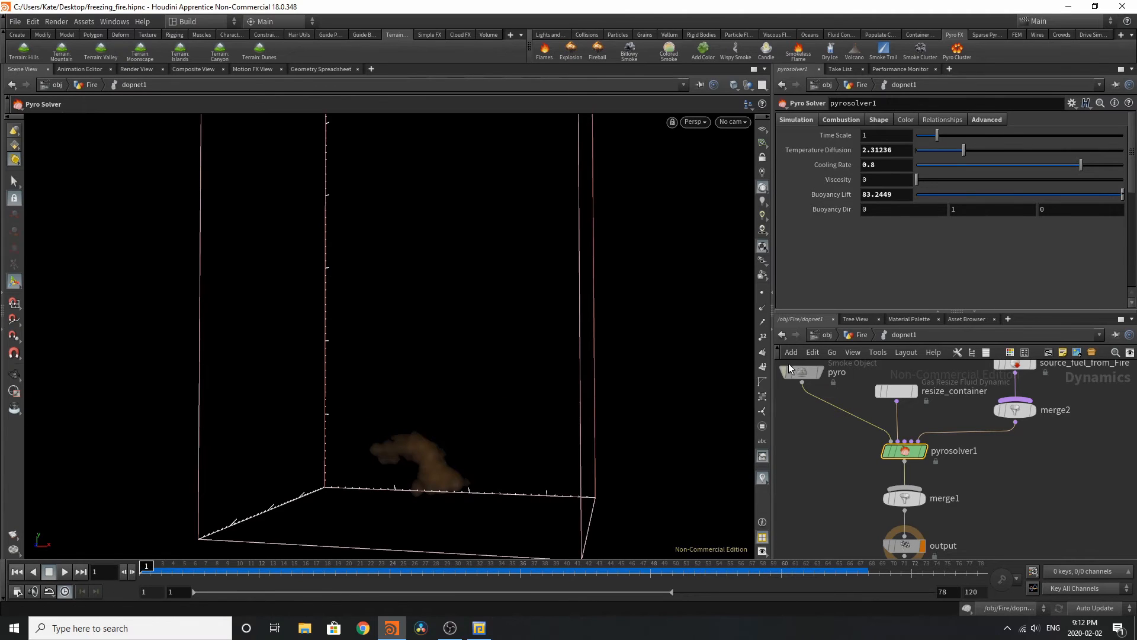
{"action": "left_click", "coordinate": [858, 335]}
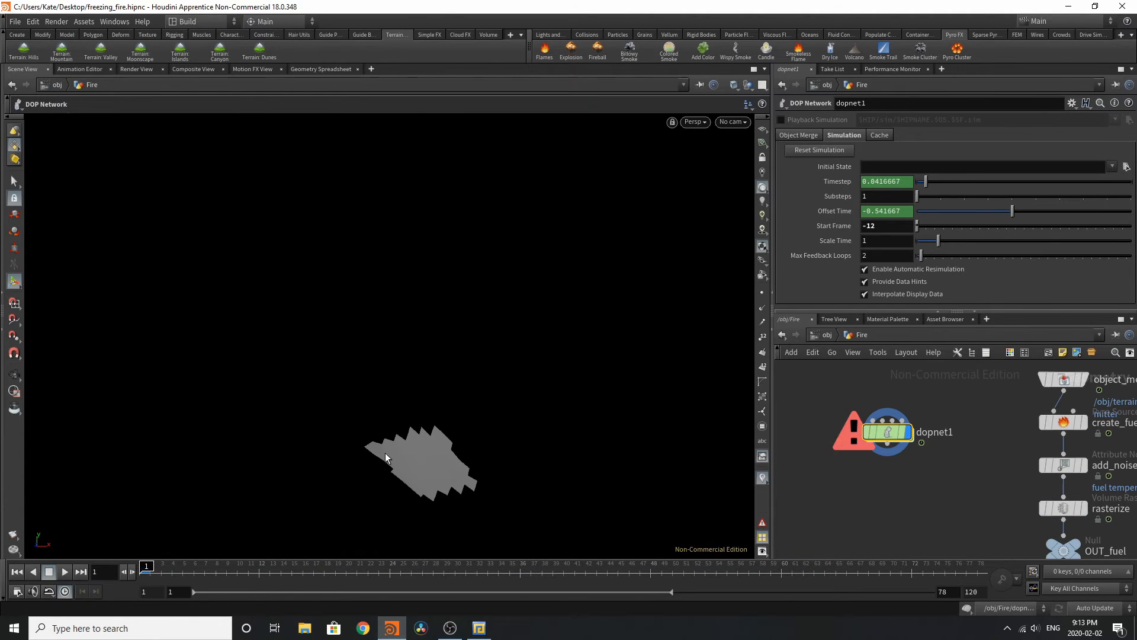
{"action": "left_click", "coordinate": [153, 592]}
{"action": "key", "text": "Return"}
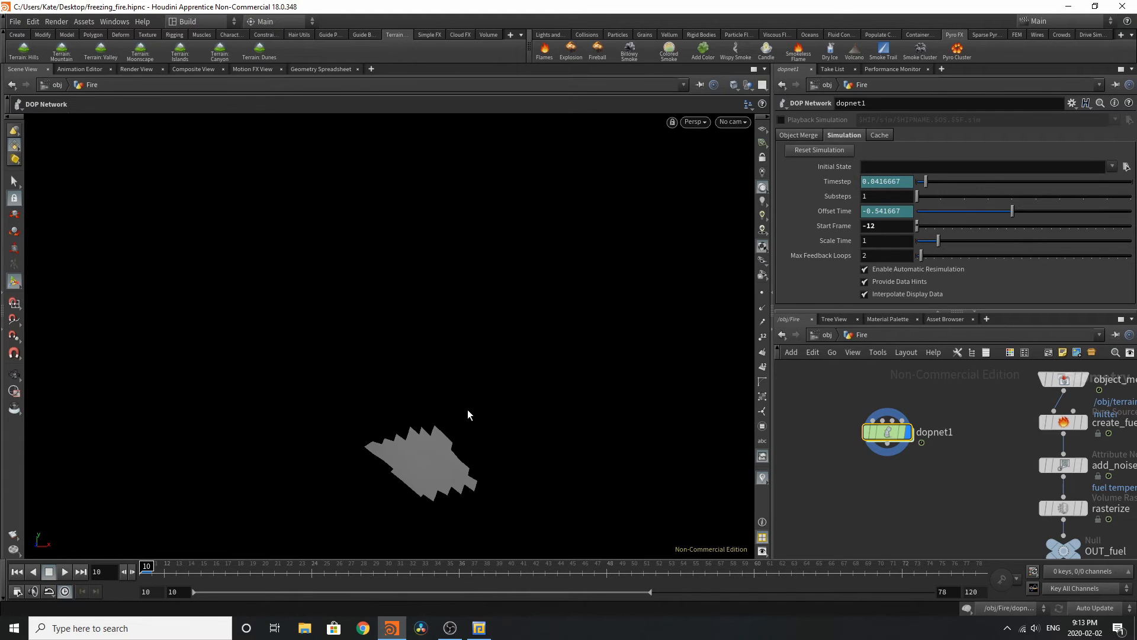
Step: Set dopnet1's simulation Start Frame to 1 and enter dopnet1
{"action": "left_click", "coordinate": [890, 231]}
{"action": "double_click", "coordinate": [892, 433]}
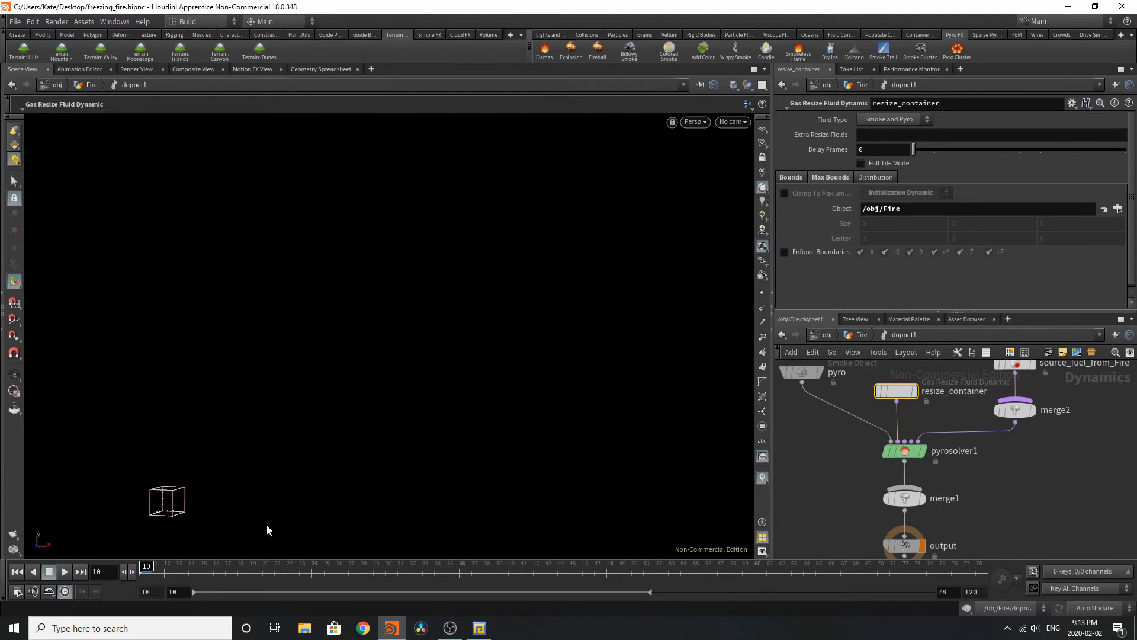
{"action": "key", "text": "u"}
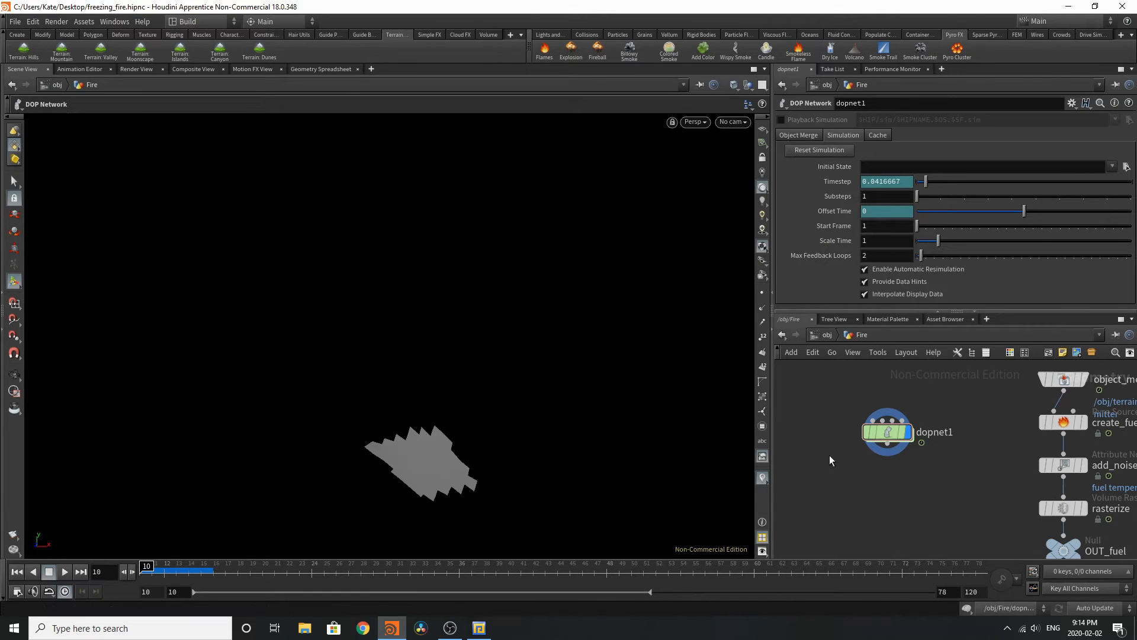
{"action": "double_click", "coordinate": [889, 430]}
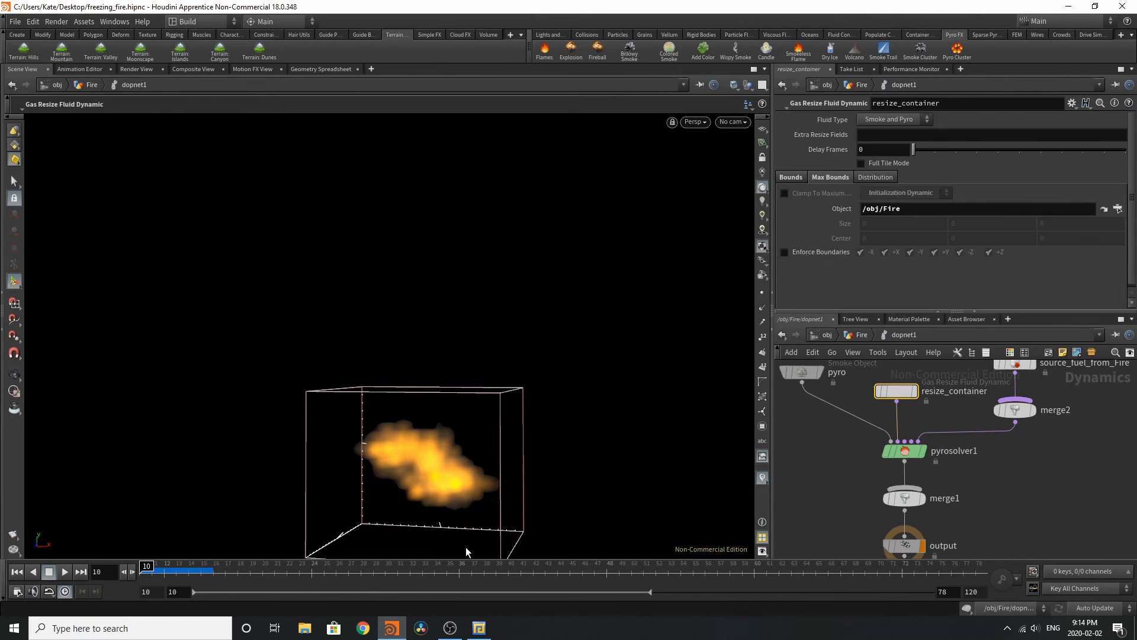
Step: Select the source_fuel_from_Fire node and switch the scene's update mode to Manual
{"action": "scroll", "coordinate": [891, 499], "scroll_direction": "down", "scroll_amount": 2}
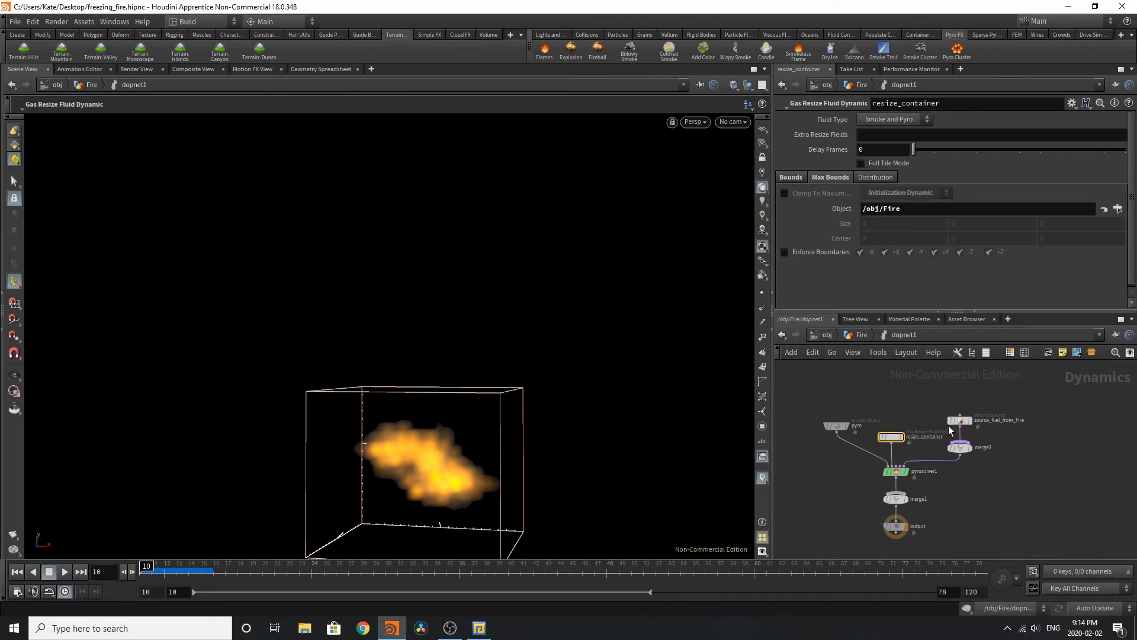
{"action": "scroll", "coordinate": [947, 425], "scroll_direction": "up", "scroll_amount": 3}
{"action": "left_click", "coordinate": [972, 422]}
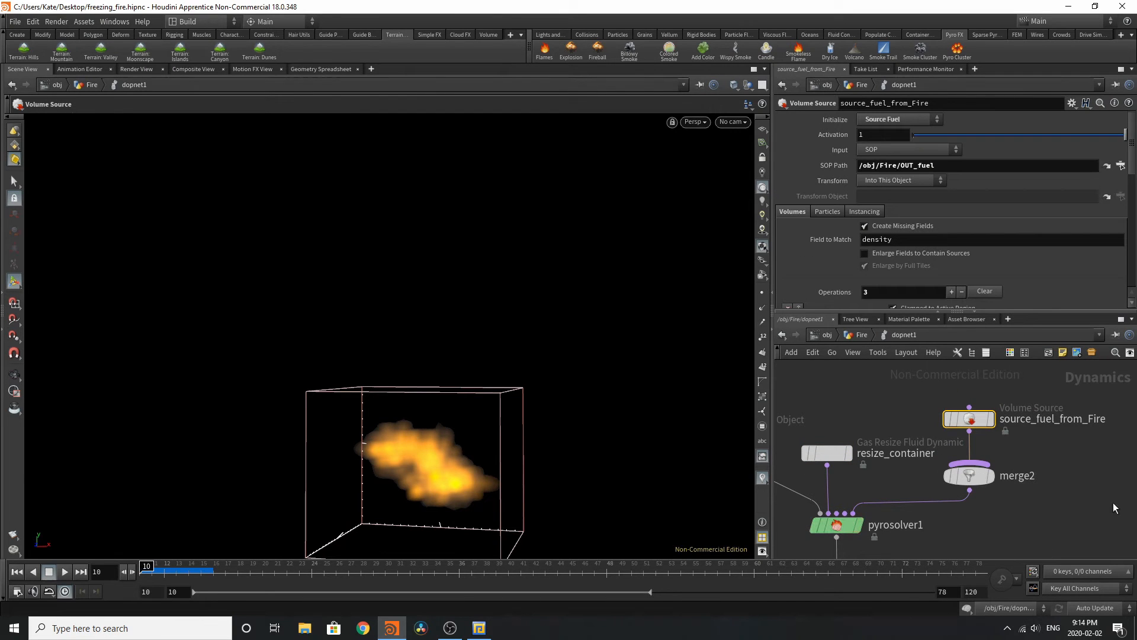
{"action": "left_click", "coordinate": [1105, 607]}
{"action": "left_click", "coordinate": [1105, 607]}
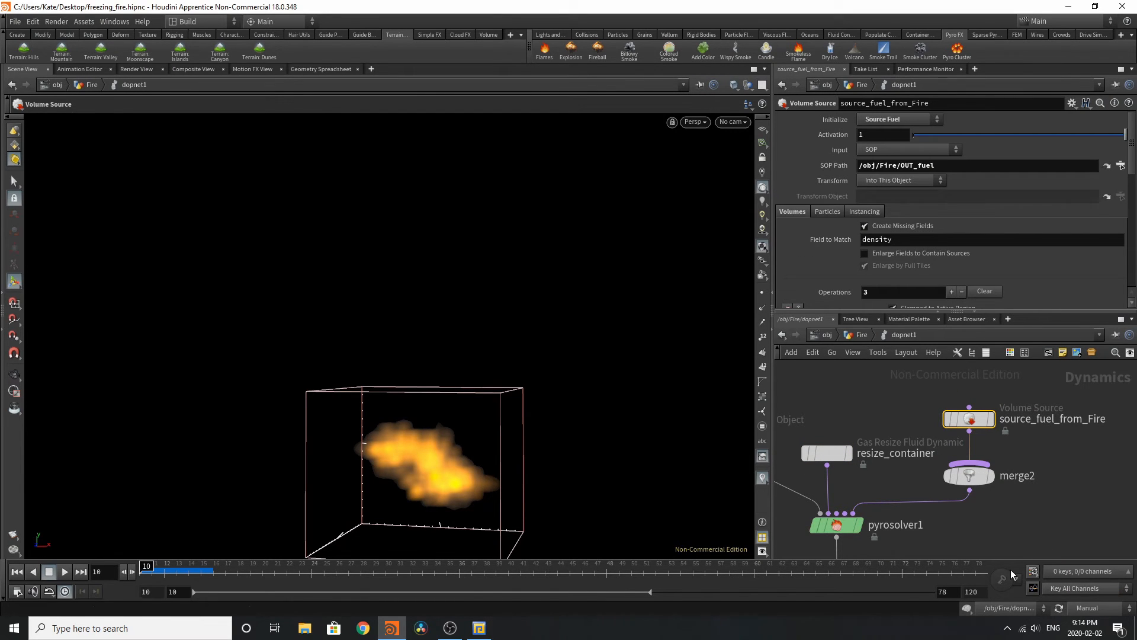
Step: Set the Buoyancy Lift of pyrosolver1 to 85
{"action": "left_click", "coordinate": [827, 524]}
{"action": "left_click", "coordinate": [827, 453]}
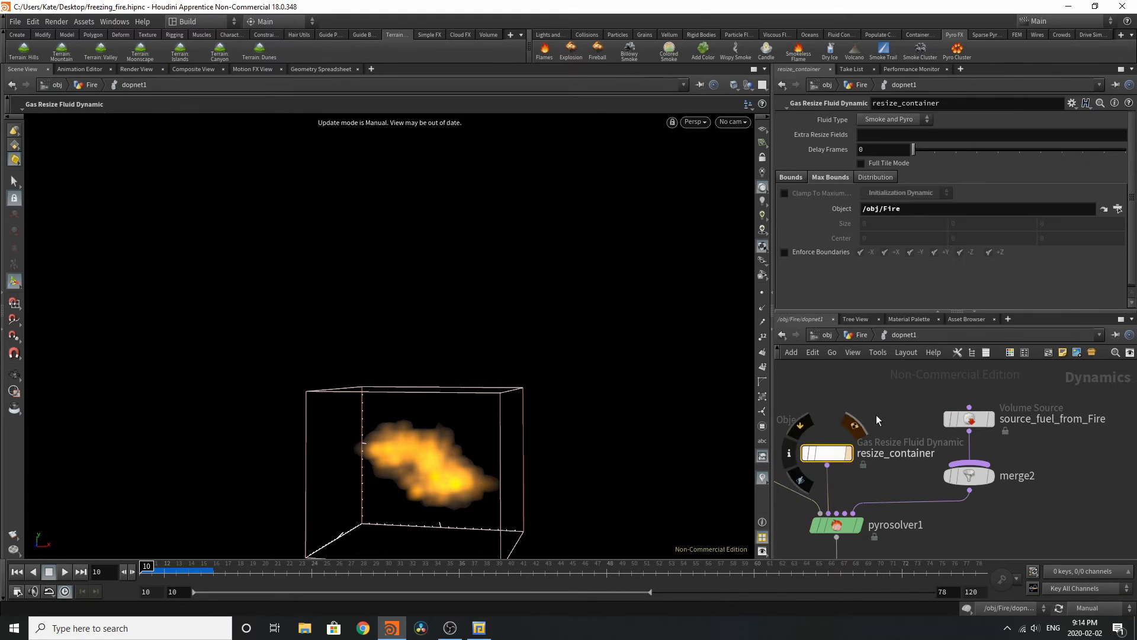
{"action": "left_click", "coordinate": [835, 525]}
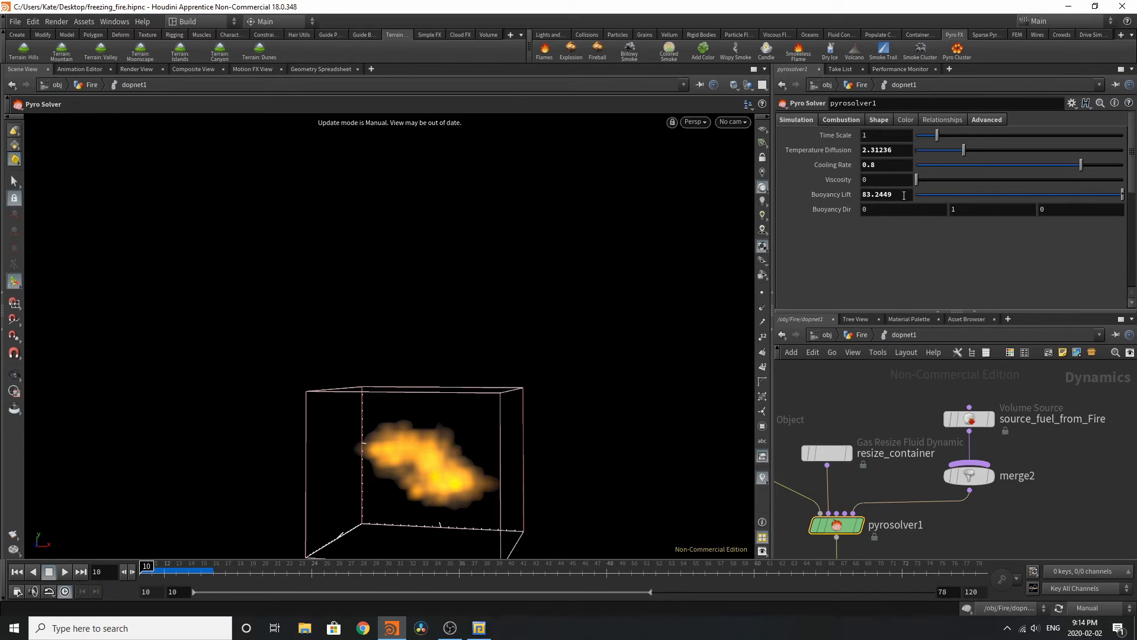
{"action": "left_click_drag", "start_coordinate": [873, 212], "coordinate": [866, 214]}
{"action": "type", "text": "5"}
{"action": "key", "text": "Return"}
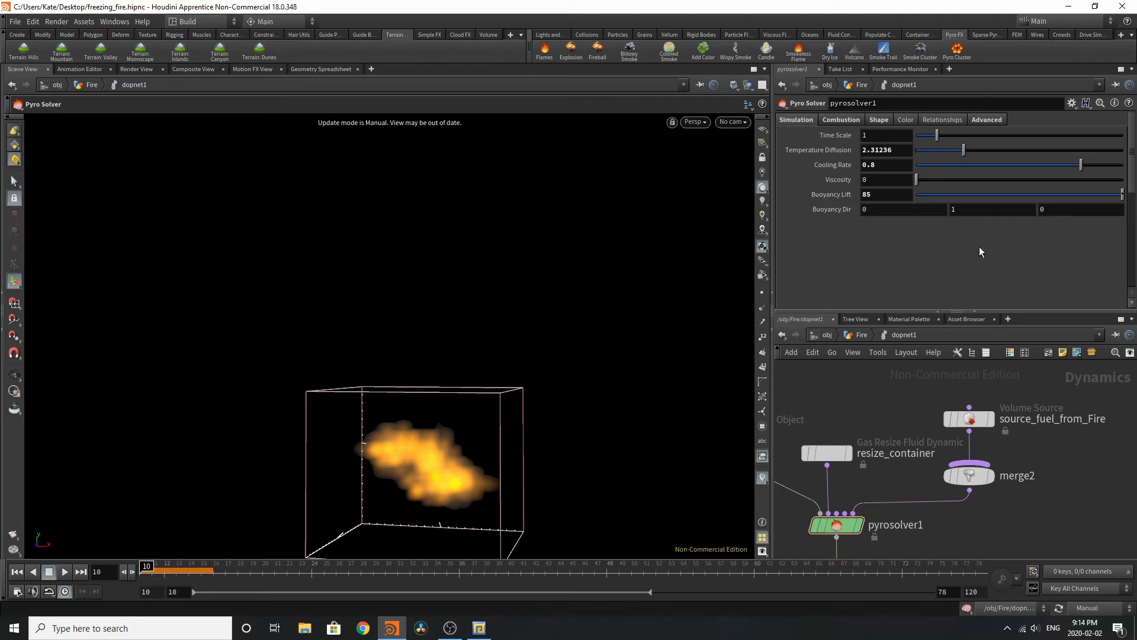
Step: Turn off Shredding in pyrosolver1's shape settings and set Disturbance to 12
{"action": "left_click", "coordinate": [878, 119]}
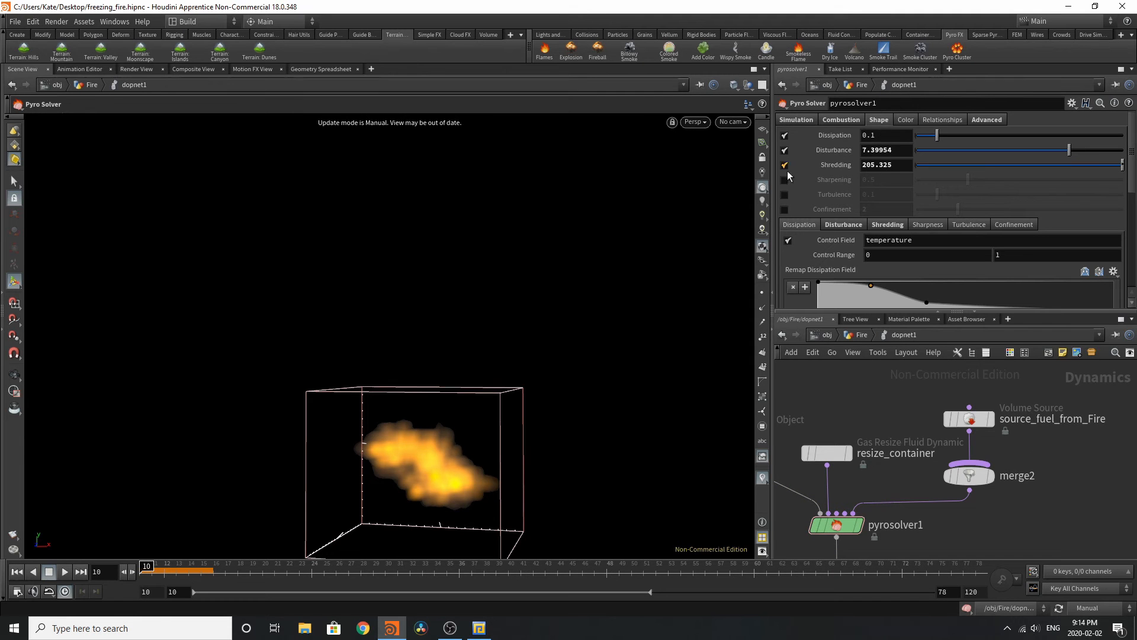
{"action": "left_click_drag", "start_coordinate": [904, 151], "coordinate": [803, 169]}
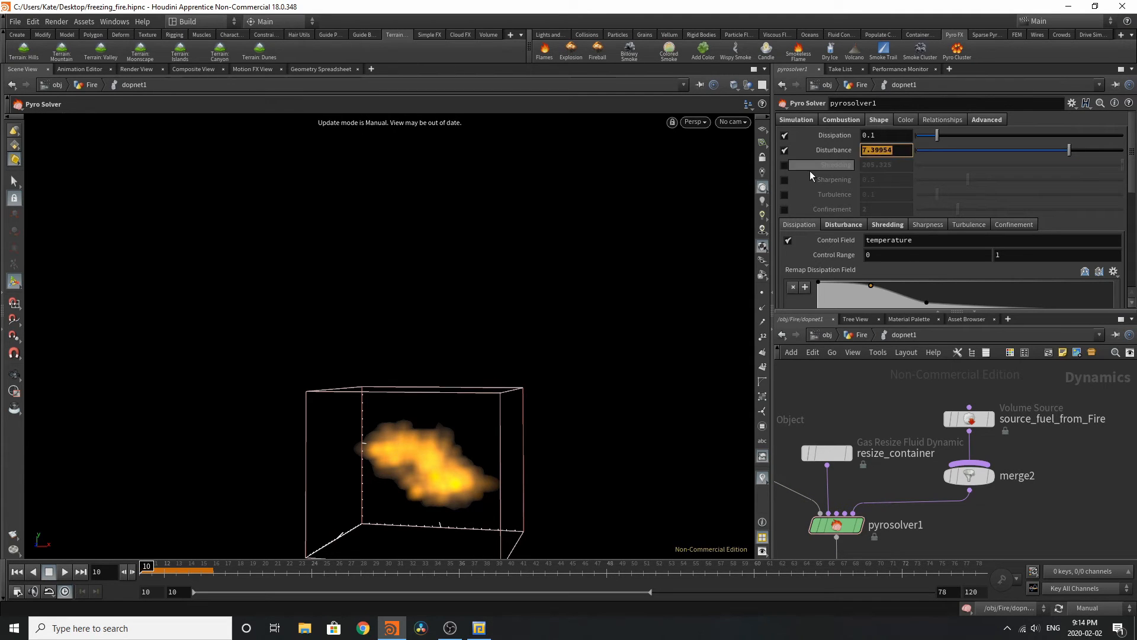
{"action": "type", "text": "12"}
{"action": "double_click", "coordinate": [1065, 417]}
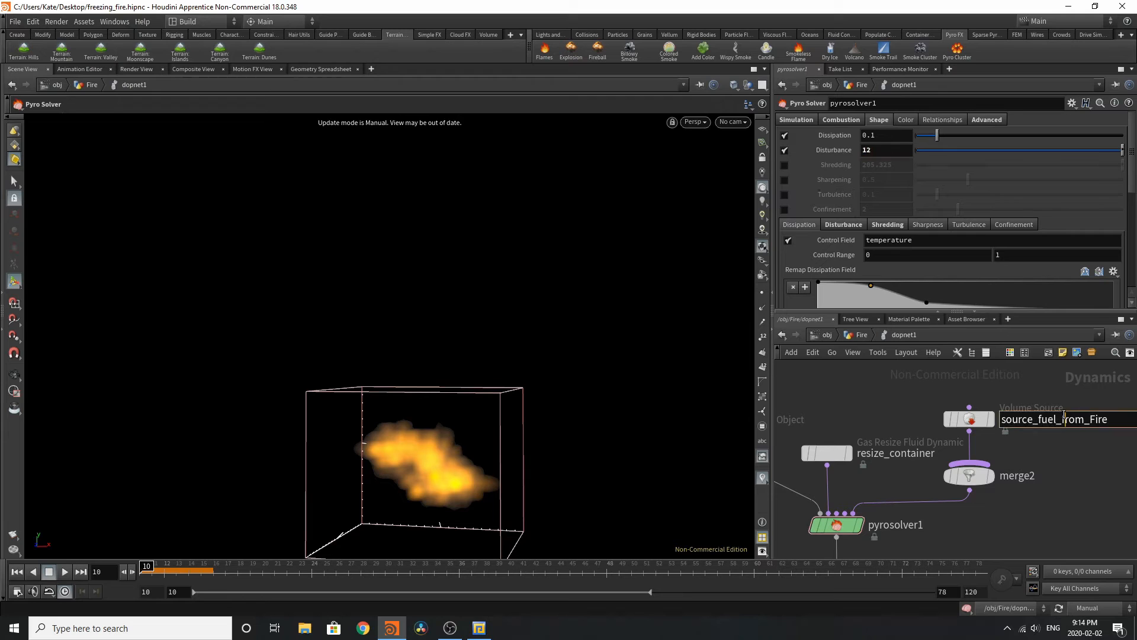
Step: Enable Turbulence on pyrosolver1 with a value of 0.592 and set Dissipation to 0.2
{"action": "left_click", "coordinate": [785, 195]}
{"action": "left_click_drag", "start_coordinate": [937, 194], "coordinate": [1038, 194]}
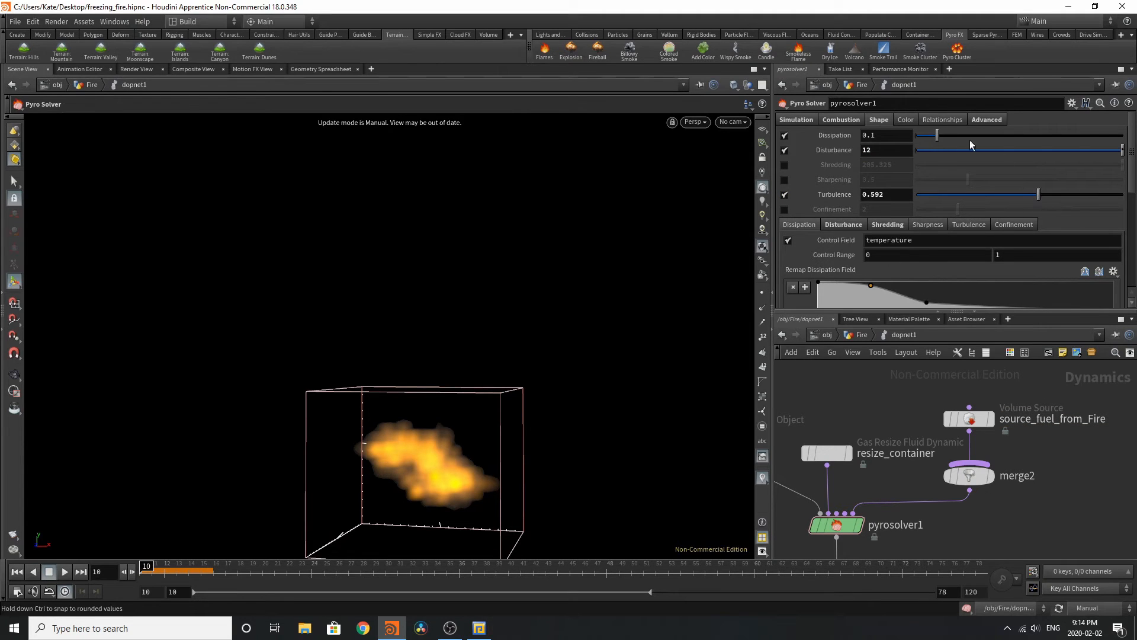
{"action": "left_click", "coordinate": [869, 138]}
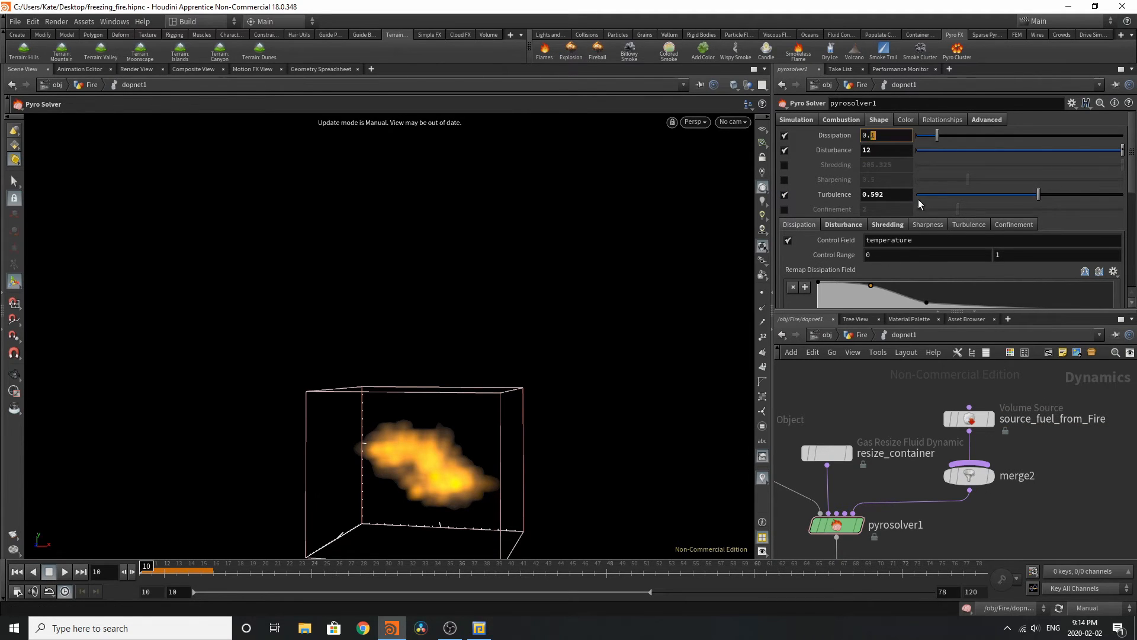
{"action": "type", "text": "2"}
{"action": "key", "text": "Return"}
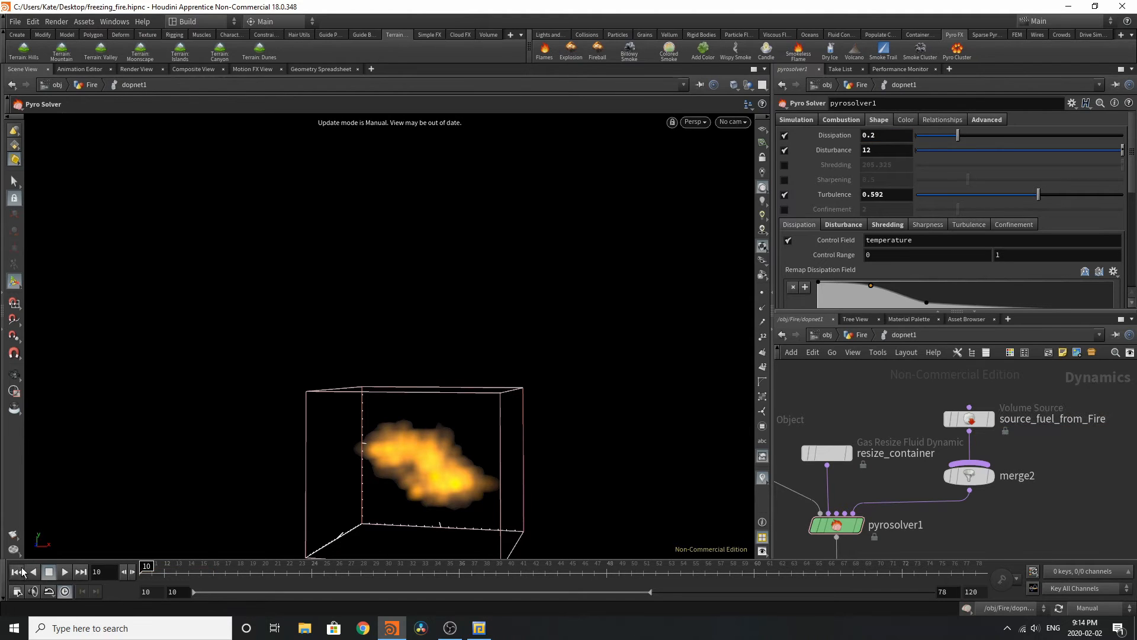
Step: Set the Division Size of the pyro smoke object to 1
{"action": "scroll", "coordinate": [867, 486], "scroll_direction": "down", "scroll_amount": 5}
{"action": "scroll", "coordinate": [822, 486], "scroll_direction": "up", "scroll_amount": 3}
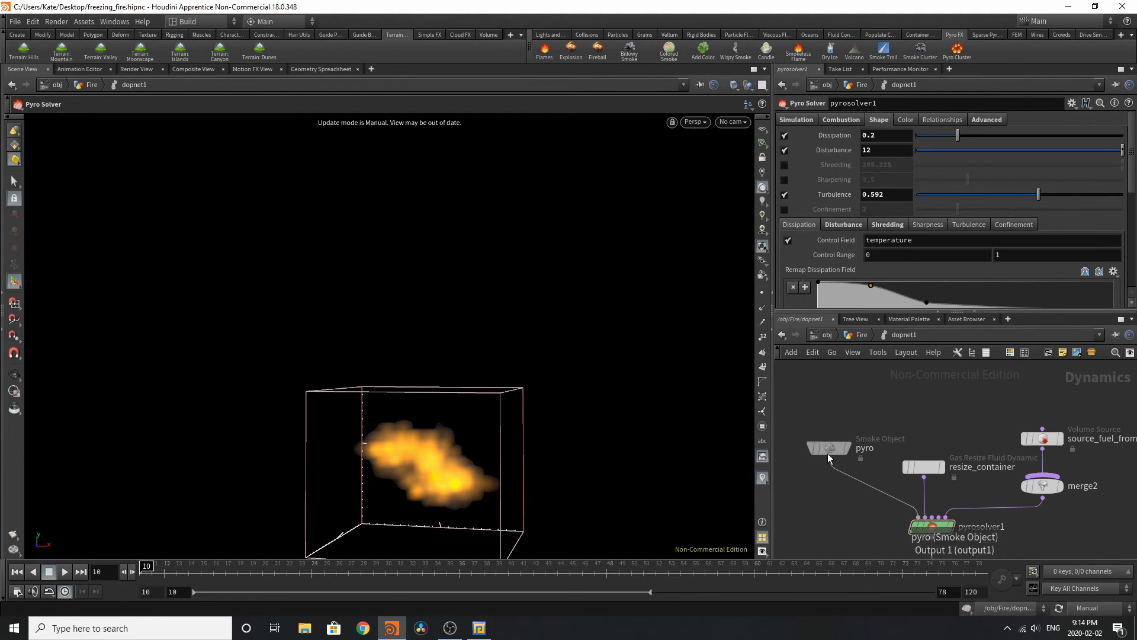
{"action": "left_click", "coordinate": [827, 451]}
{"action": "left_click", "coordinate": [901, 167]}
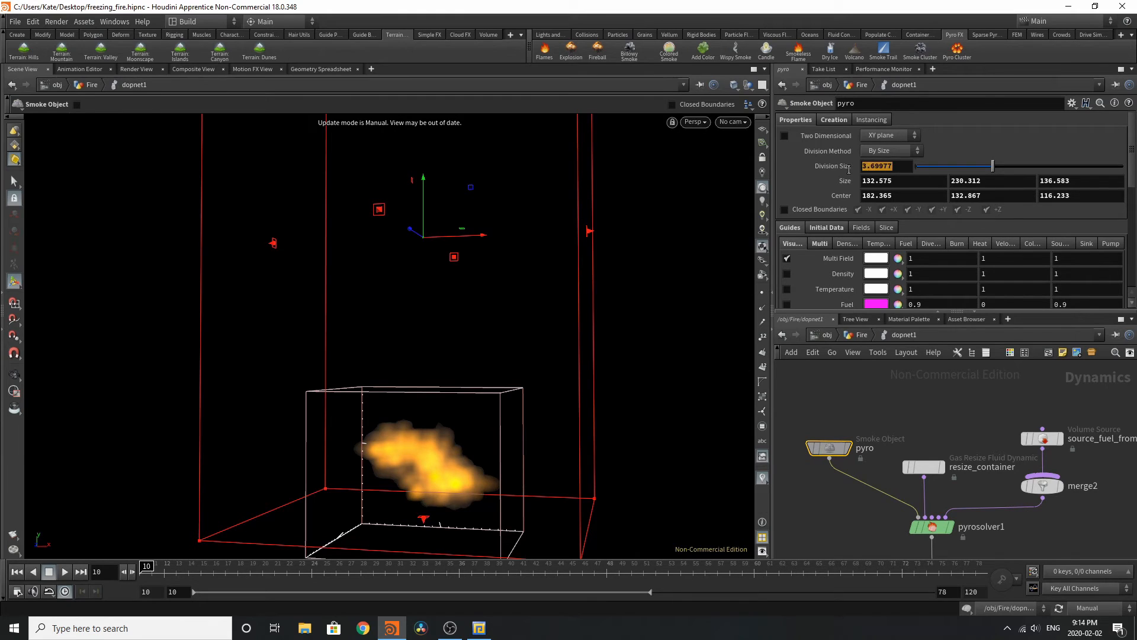
{"action": "type", "text": "1"}
{"action": "key", "text": "Return"}
Step: Keyframe the Activation of source_fuel_from_Fire at 1 on frames 10 and 59, and at 0 on frame 60
{"action": "scroll", "coordinate": [876, 434], "scroll_direction": "down", "scroll_amount": 2}
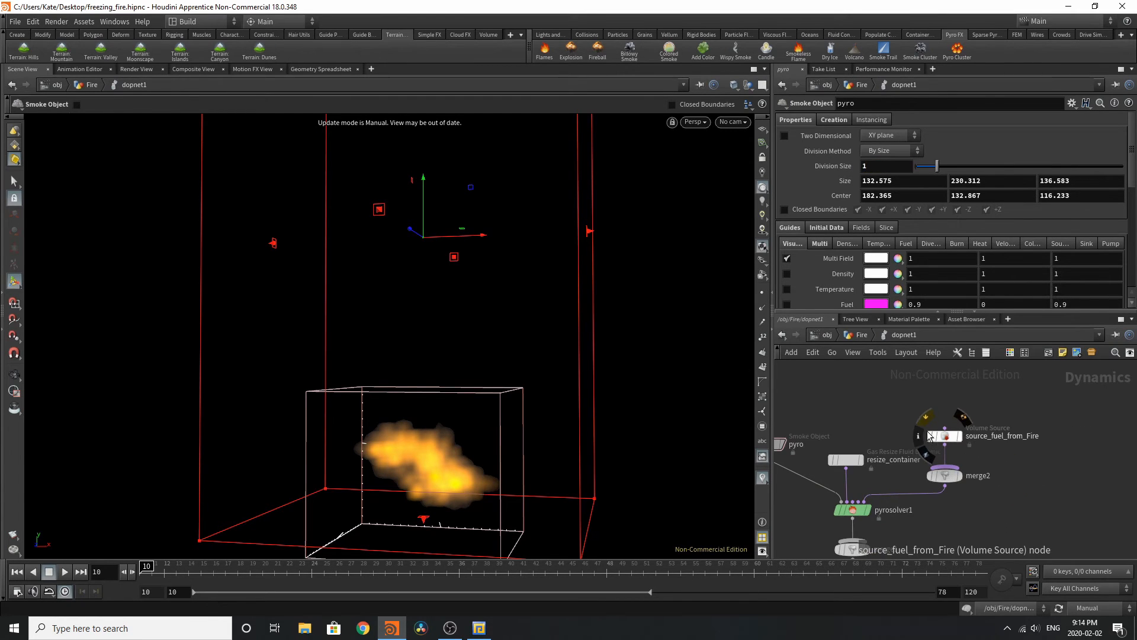
{"action": "left_click", "coordinate": [944, 436]}
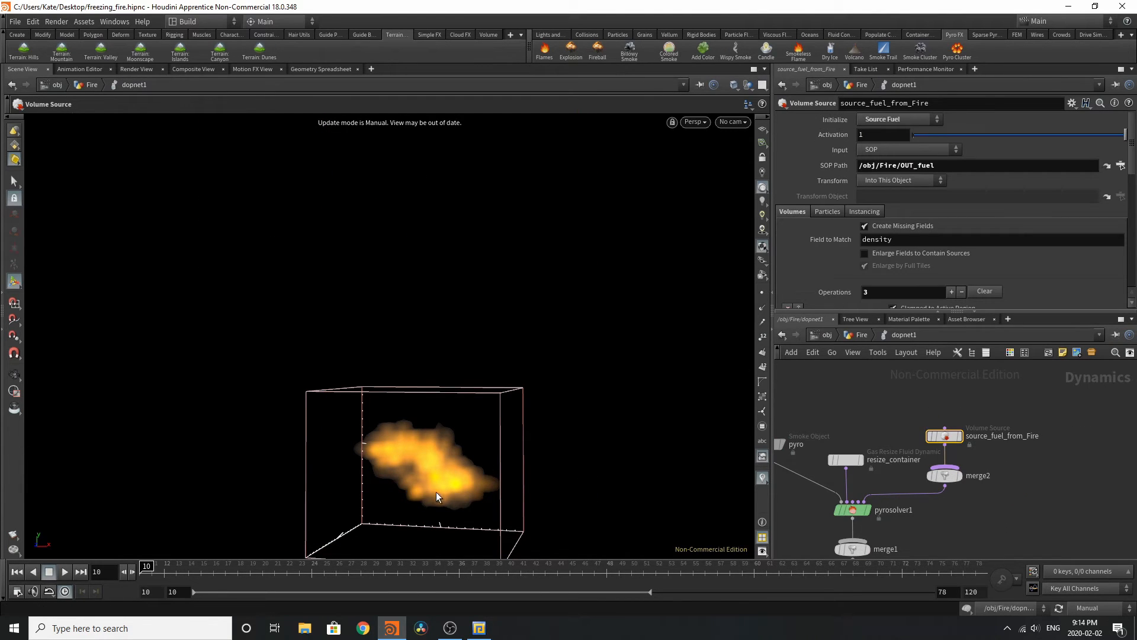
{"action": "left_click", "coordinate": [900, 135], "text": "alt"}
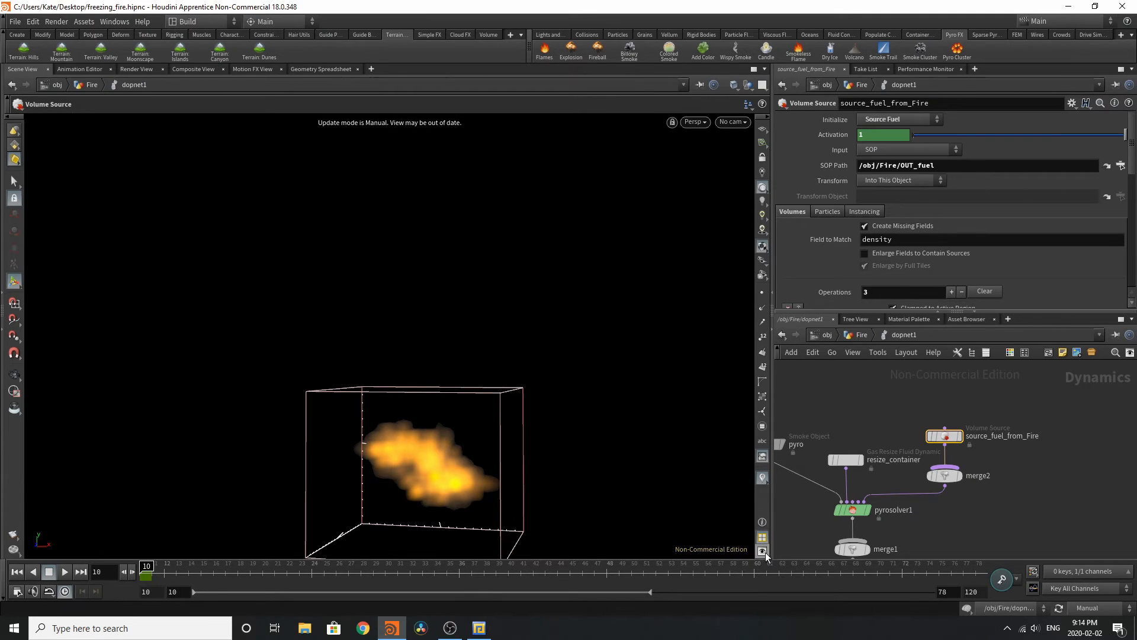
{"action": "left_click", "coordinate": [754, 571]}
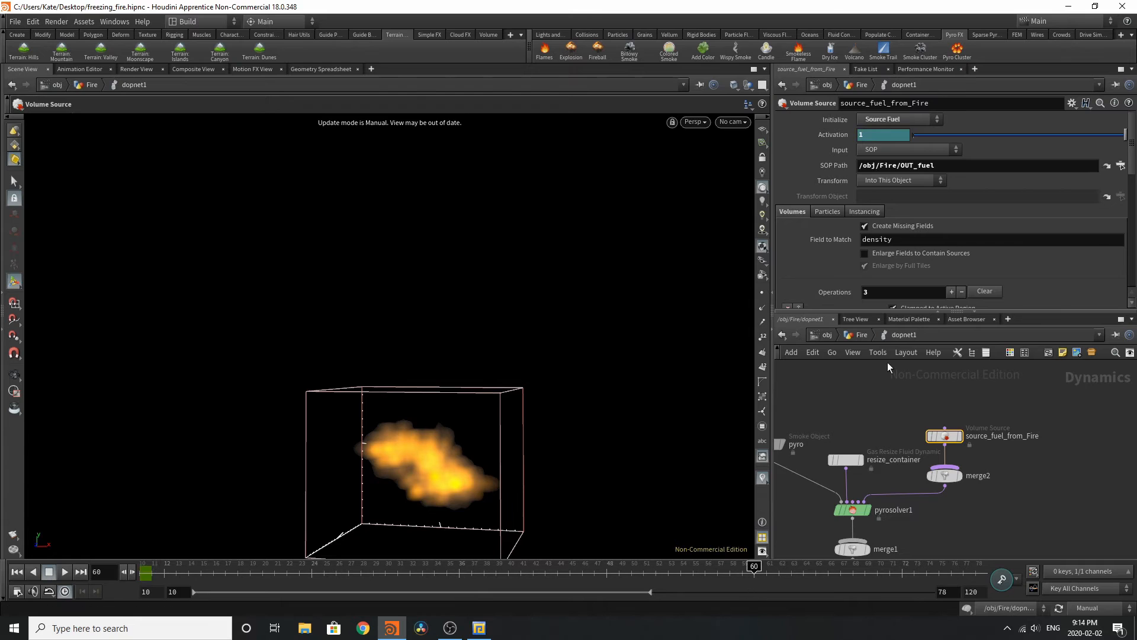
{"action": "left_click", "coordinate": [906, 135], "text": "alt"}
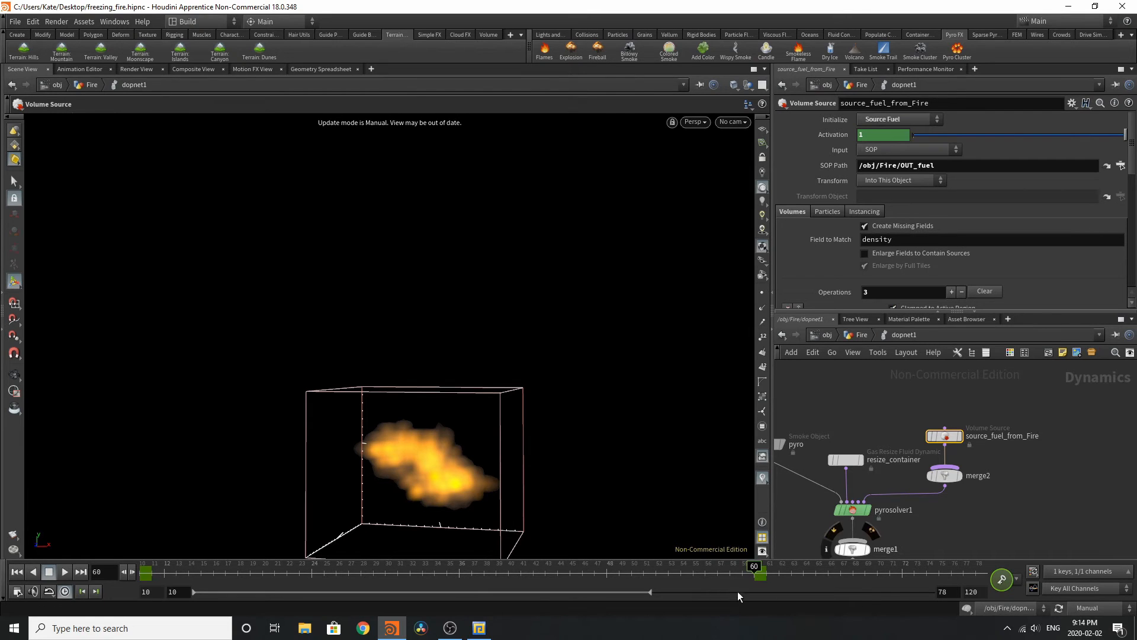
{"action": "left_click", "coordinate": [741, 570]}
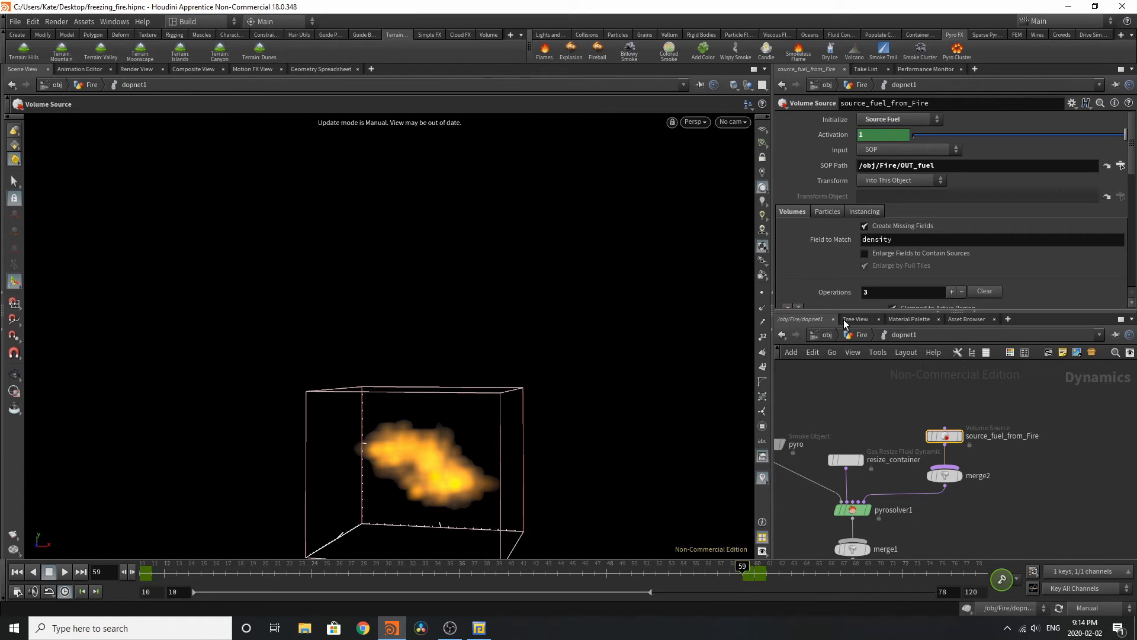
{"action": "left_click", "coordinate": [754, 571]}
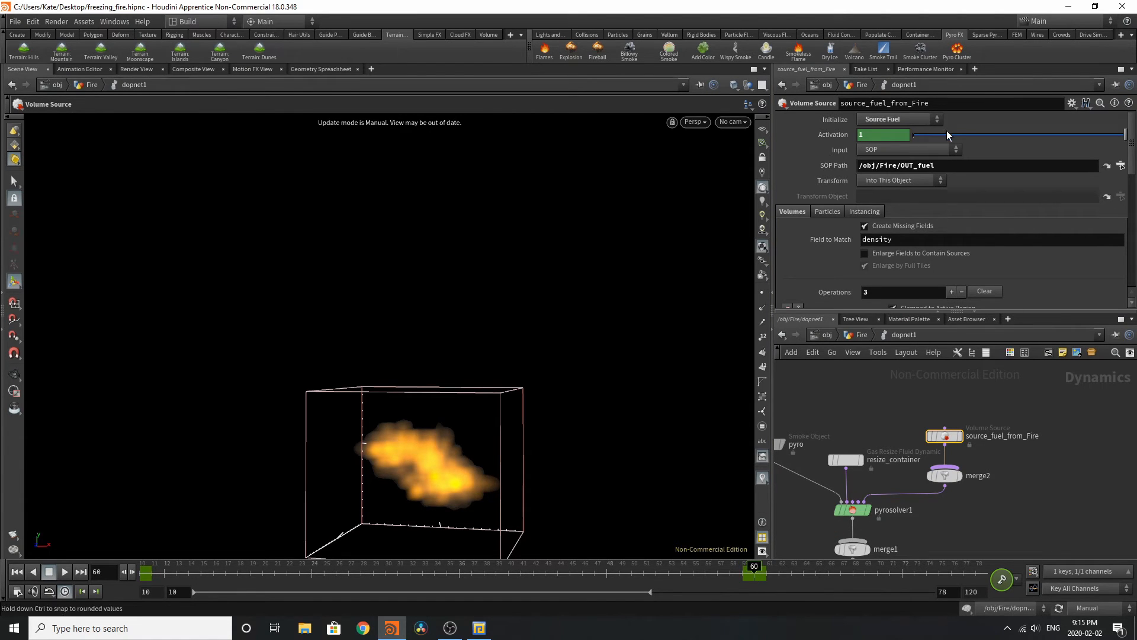
{"action": "left_click_drag", "start_coordinate": [947, 130], "coordinate": [847, 135]}
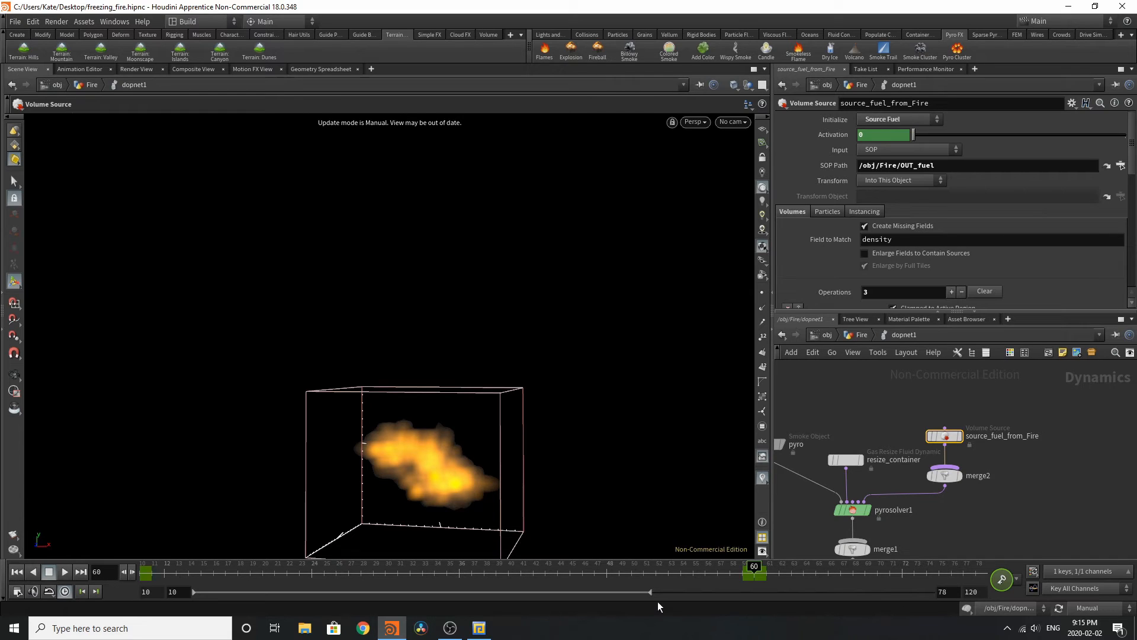
Step: Extend the playback range to frame 120, then return to the first frame with the update mode set to Auto Update
{"action": "left_click_drag", "start_coordinate": [649, 591], "coordinate": [978, 582]}
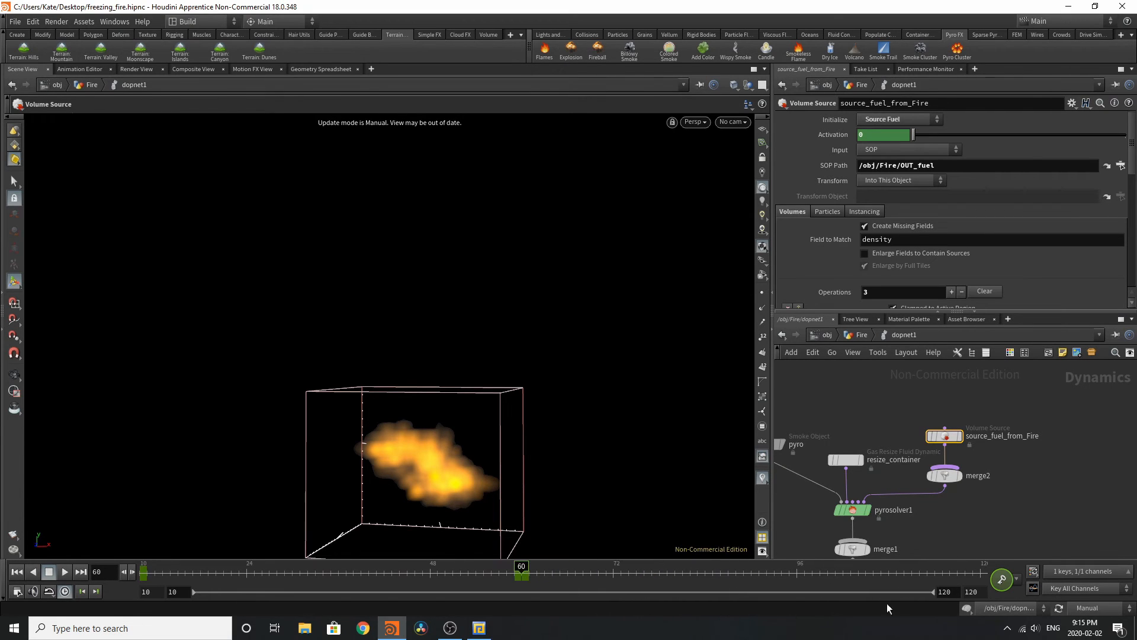
{"action": "left_click", "coordinate": [18, 571]}
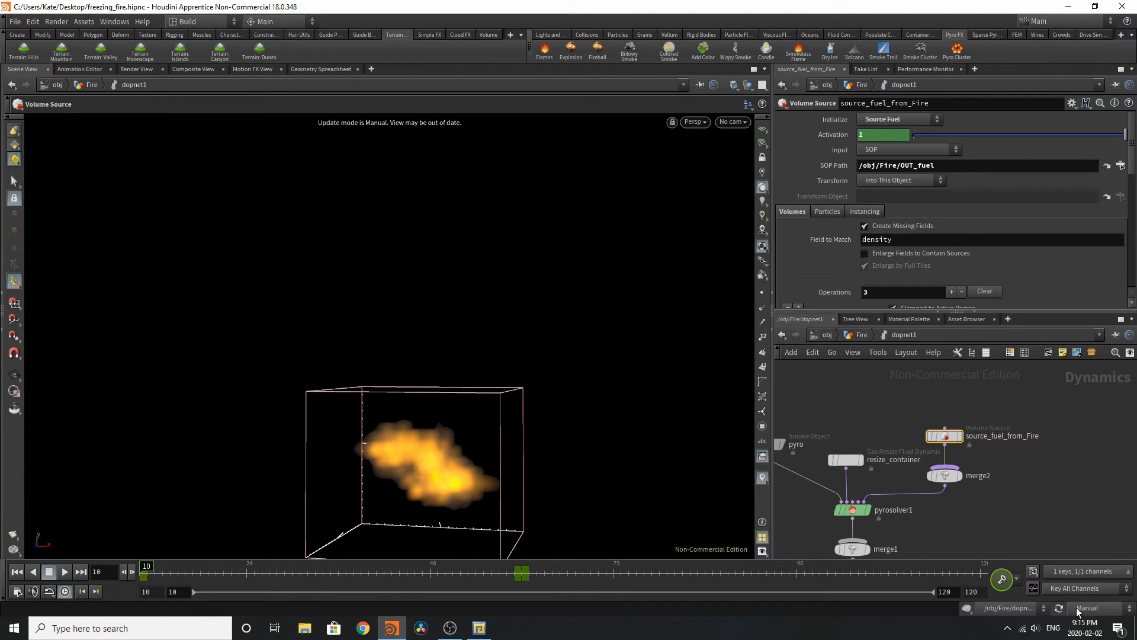
{"action": "left_click", "coordinate": [1095, 607]}
{"action": "left_click", "coordinate": [1086, 578]}
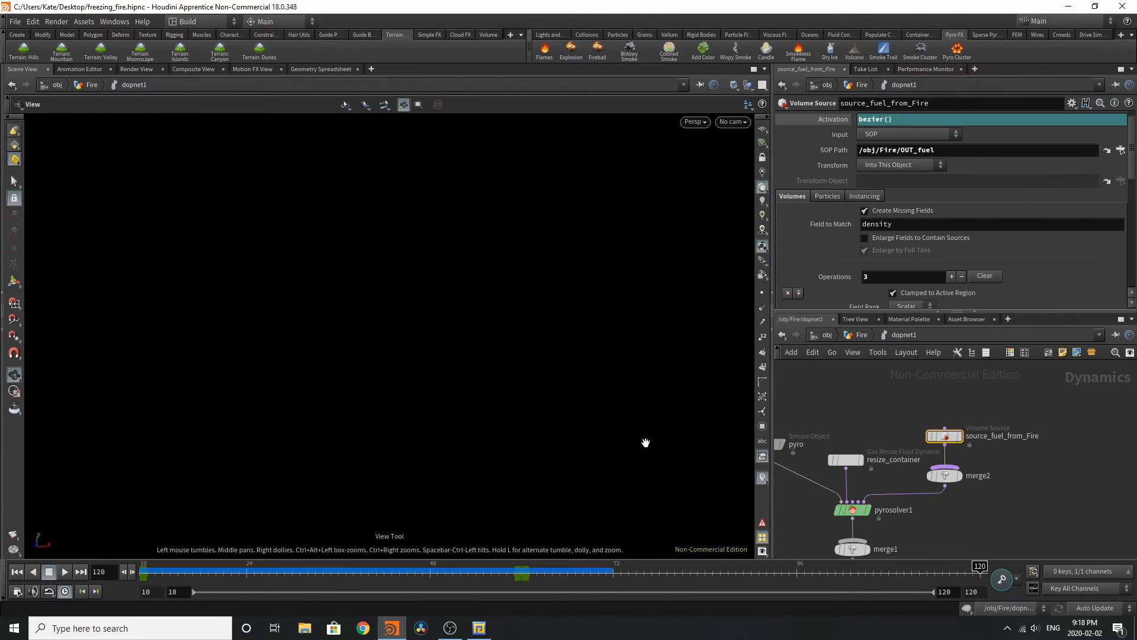
Step: Scrub the simulated fire between about frames 39 and 56 and examine the full flame column at frame 56
{"action": "left_click", "coordinate": [516, 562]}
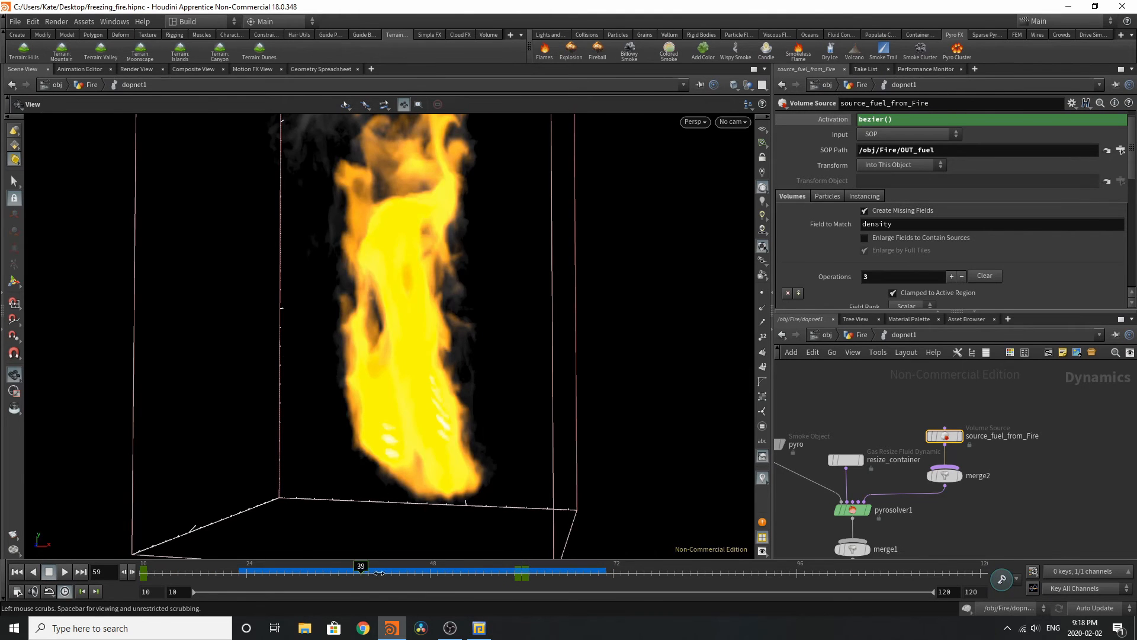
{"action": "left_click_drag", "start_coordinate": [379, 572], "coordinate": [493, 574]}
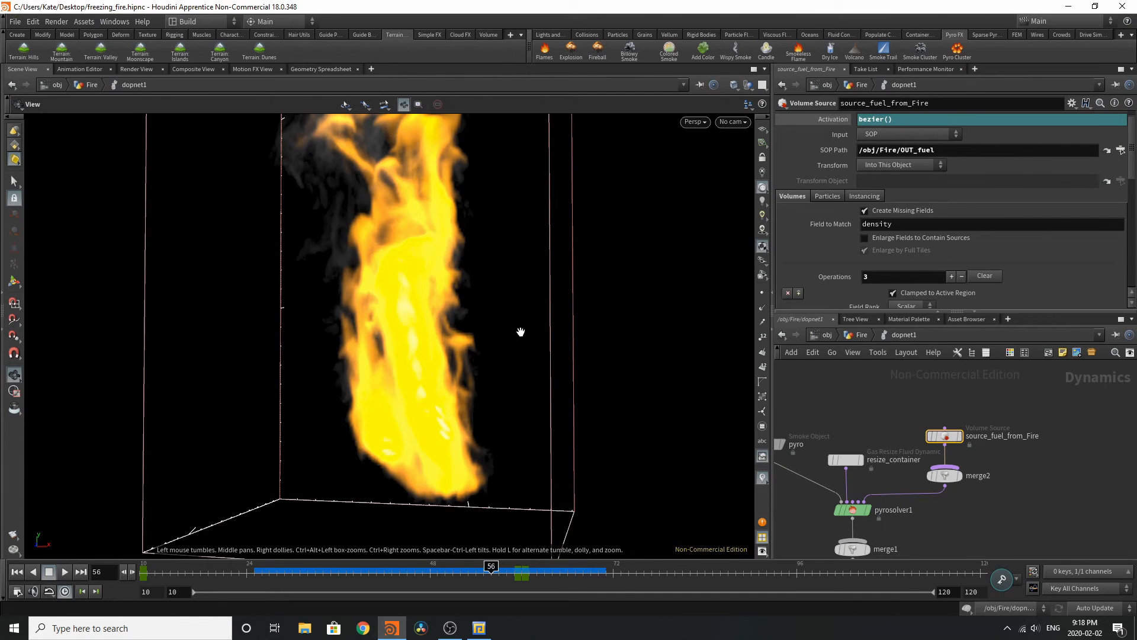
{"action": "left_click_drag", "start_coordinate": [521, 331], "coordinate": [420, 307]}
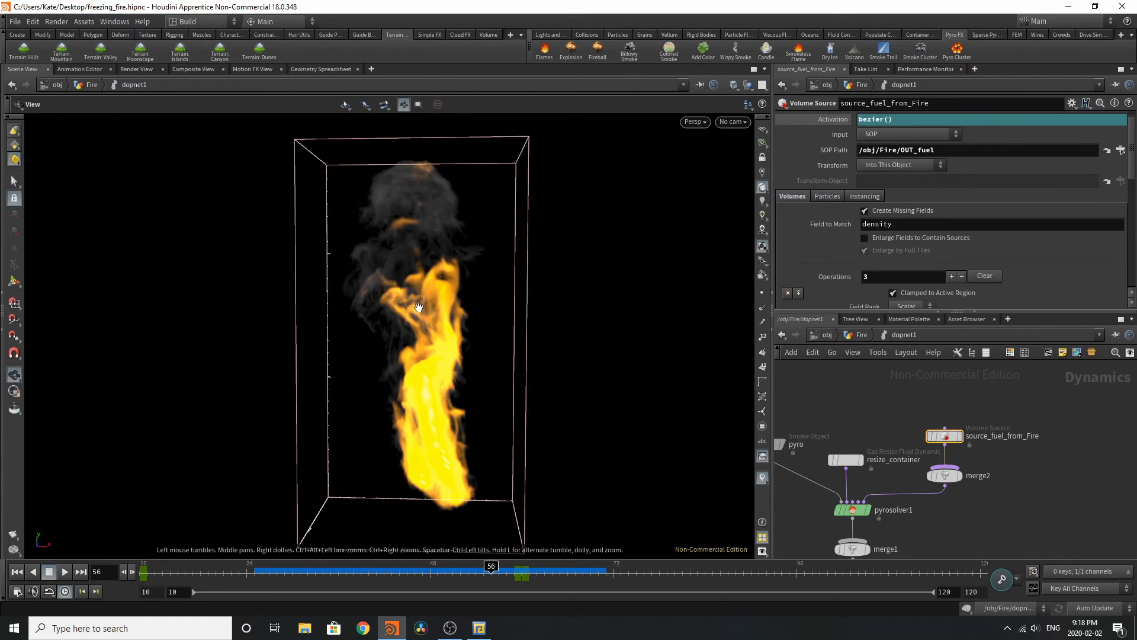
Step: Create a camera from the current view of the fire
{"action": "left_click", "coordinate": [546, 36]}
{"action": "left_click", "coordinate": [549, 55], "text": "ctrl"}
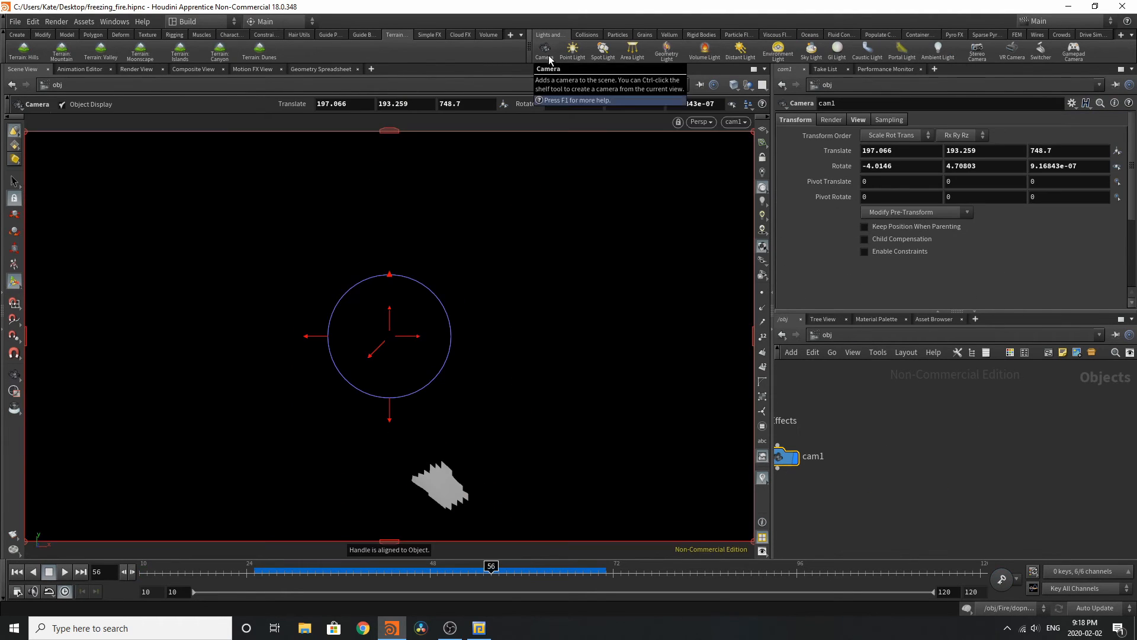
Step: Go inside the Fire object and turn on the display of the import_pyrofields node
{"action": "scroll", "coordinate": [975, 439], "scroll_direction": "down", "scroll_amount": 5}
{"action": "scroll", "coordinate": [906, 417], "scroll_direction": "up", "scroll_amount": 7}
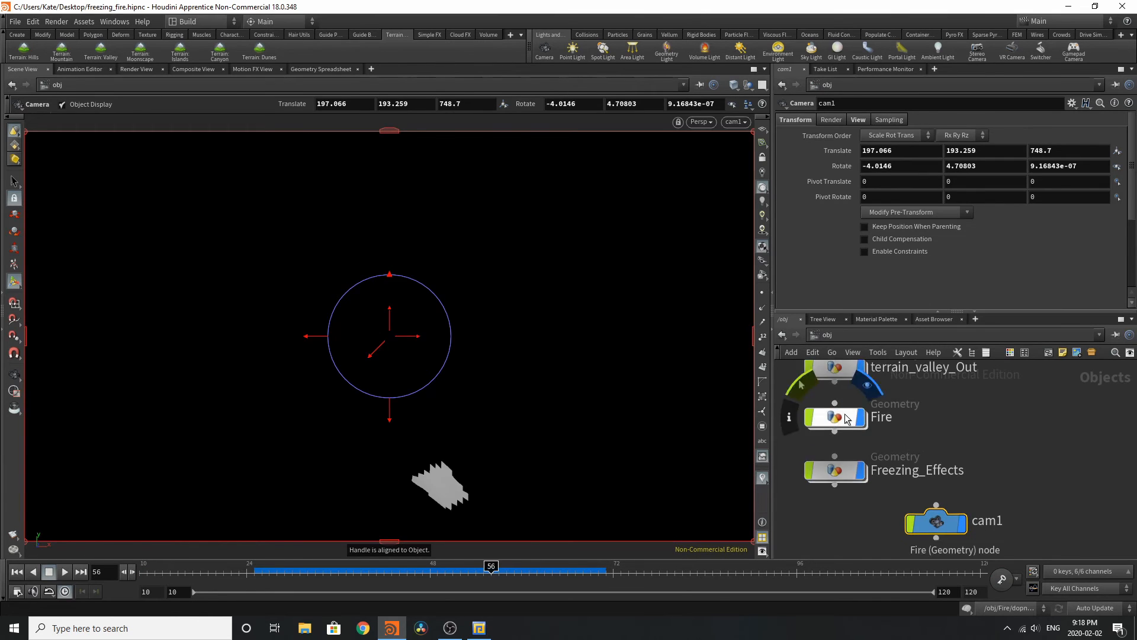
{"action": "double_click", "coordinate": [845, 418]}
{"action": "scroll", "coordinate": [936, 453], "scroll_direction": "down", "scroll_amount": 3}
{"action": "scroll", "coordinate": [1028, 414], "scroll_direction": "up", "scroll_amount": 5}
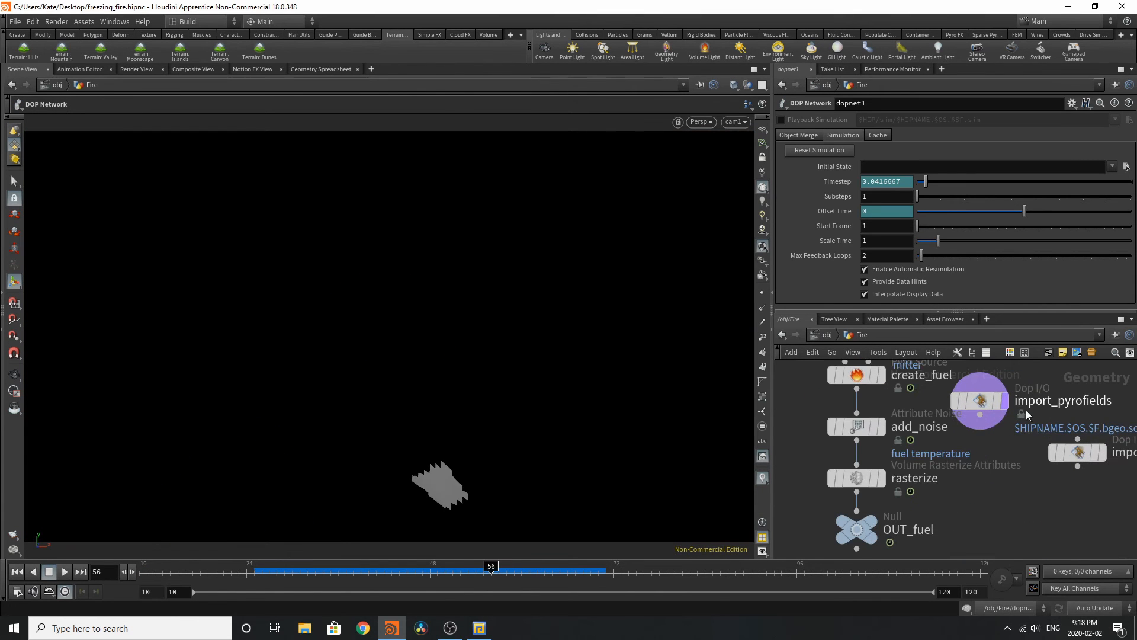
{"action": "left_click", "coordinate": [1007, 399]}
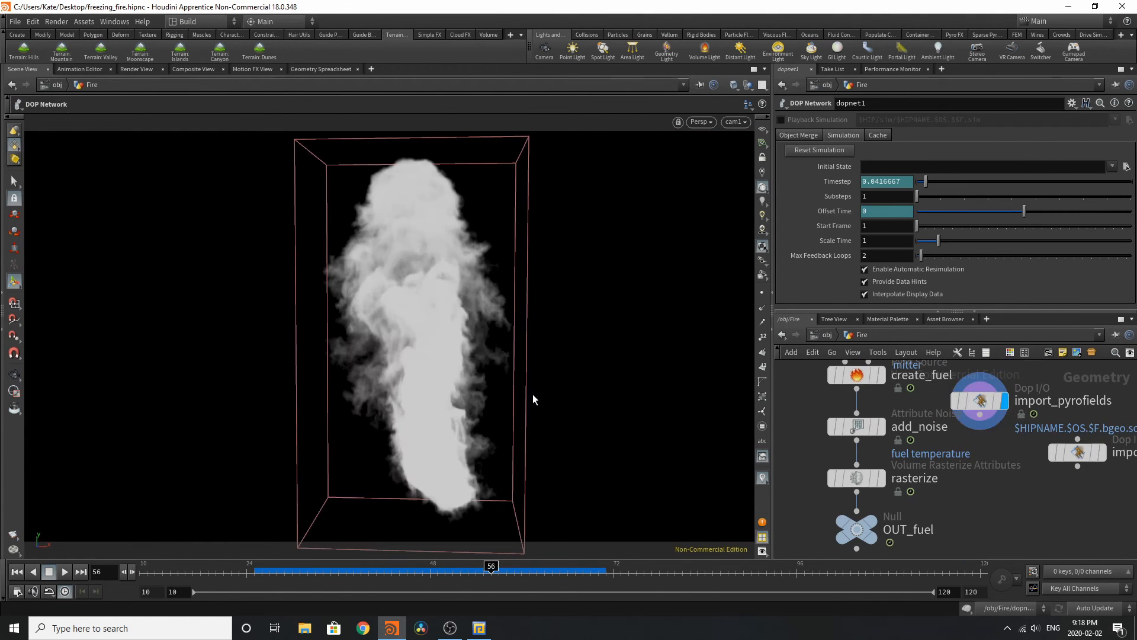
Step: Set the timeline to frame 58 and review the fields imported by the import_pyrofields node
{"action": "mouse_move", "coordinate": [409, 571]}
{"action": "left_mouse_down"}
{"action": "mouse_move", "coordinate": [374, 575]}
{"action": "mouse_move", "coordinate": [505, 578]}
{"action": "left_mouse_up"}
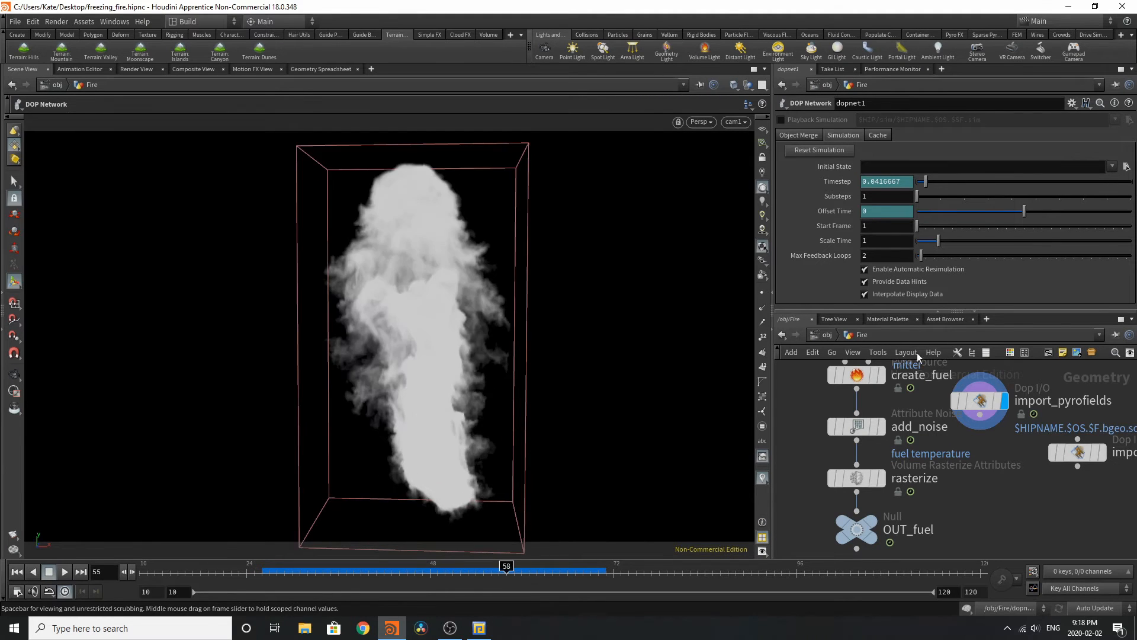
{"action": "left_click", "coordinate": [980, 400]}
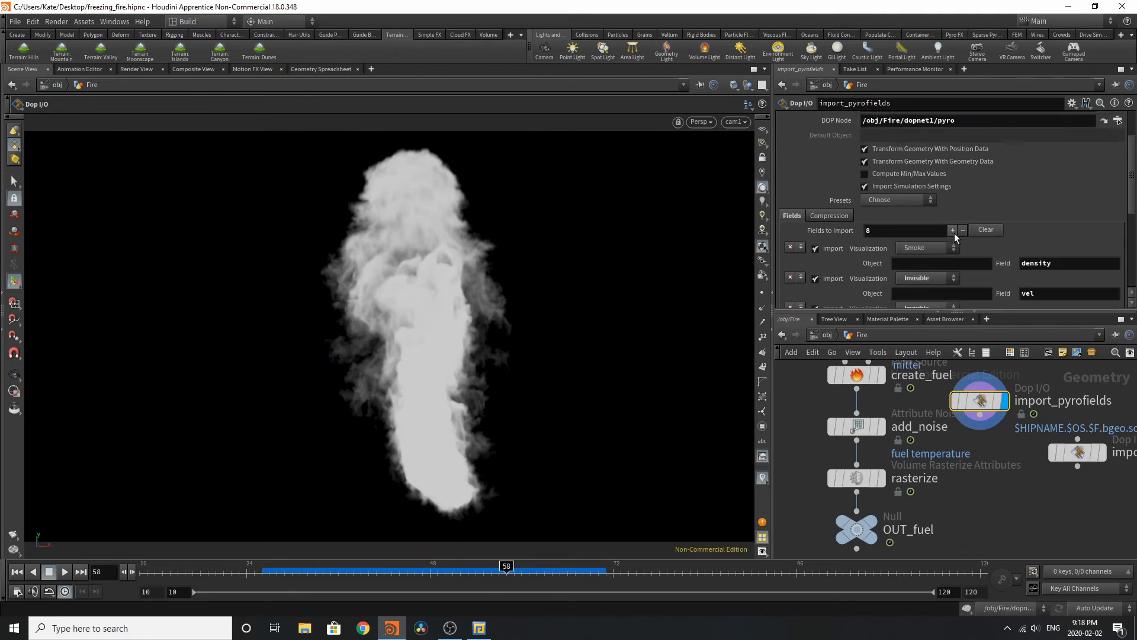
{"action": "scroll", "coordinate": [955, 237], "scroll_direction": "down", "scroll_amount": 5}
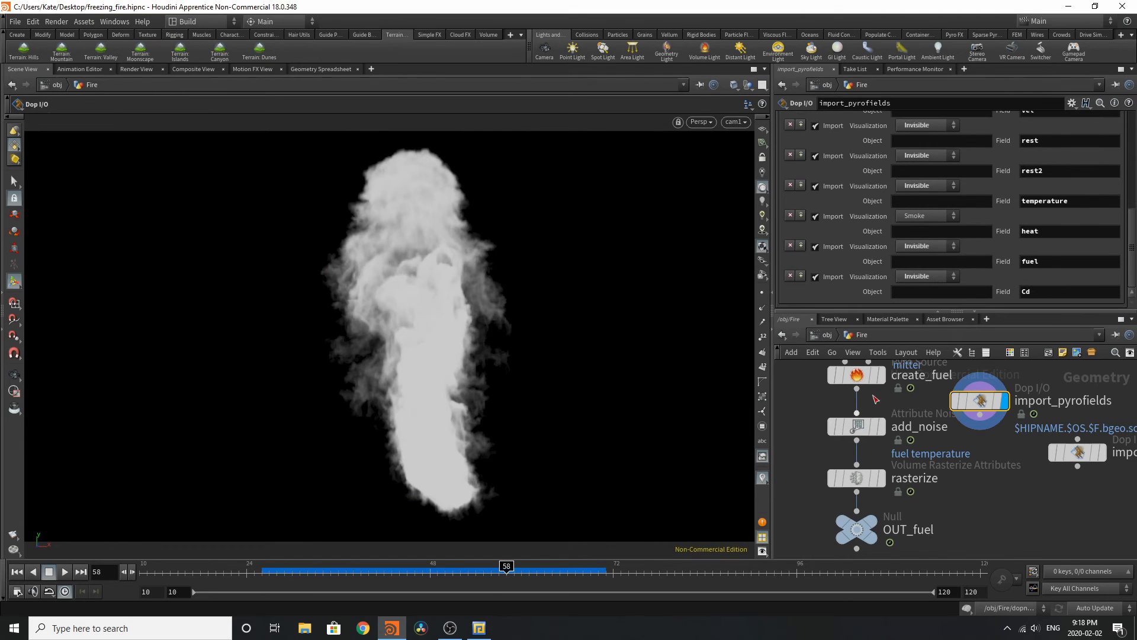
Step: Return to the object level and examine which lights the lights network box contains, leaving it collapsed
{"action": "left_click", "coordinate": [827, 335]}
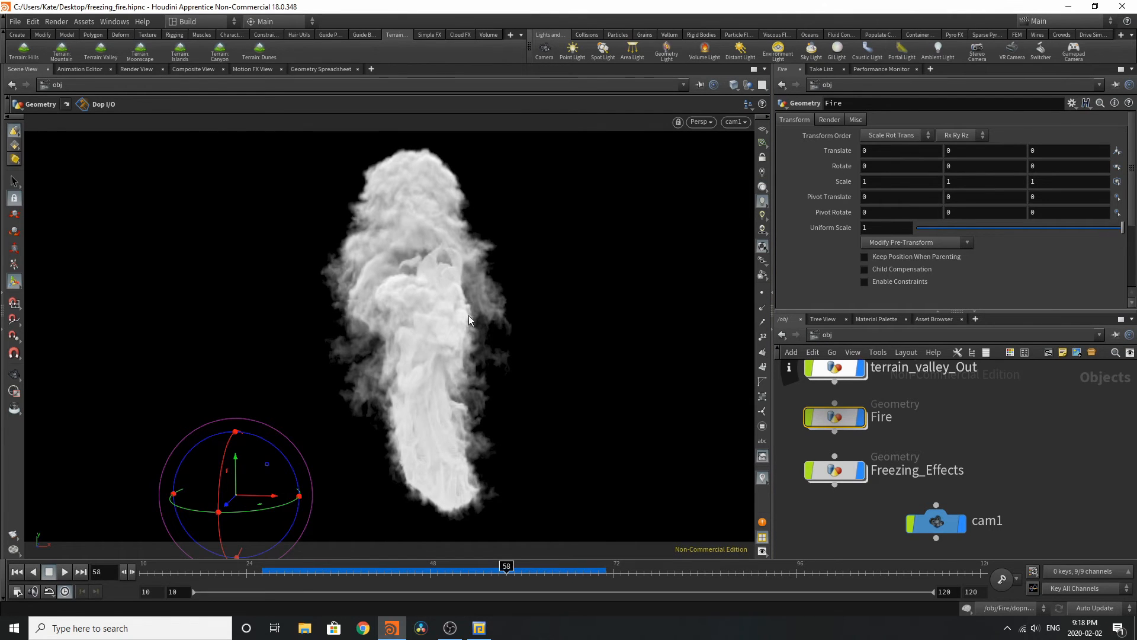
{"action": "scroll", "coordinate": [876, 485], "scroll_direction": "down", "scroll_amount": 3}
{"action": "scroll", "coordinate": [831, 405], "scroll_direction": "up", "scroll_amount": 2}
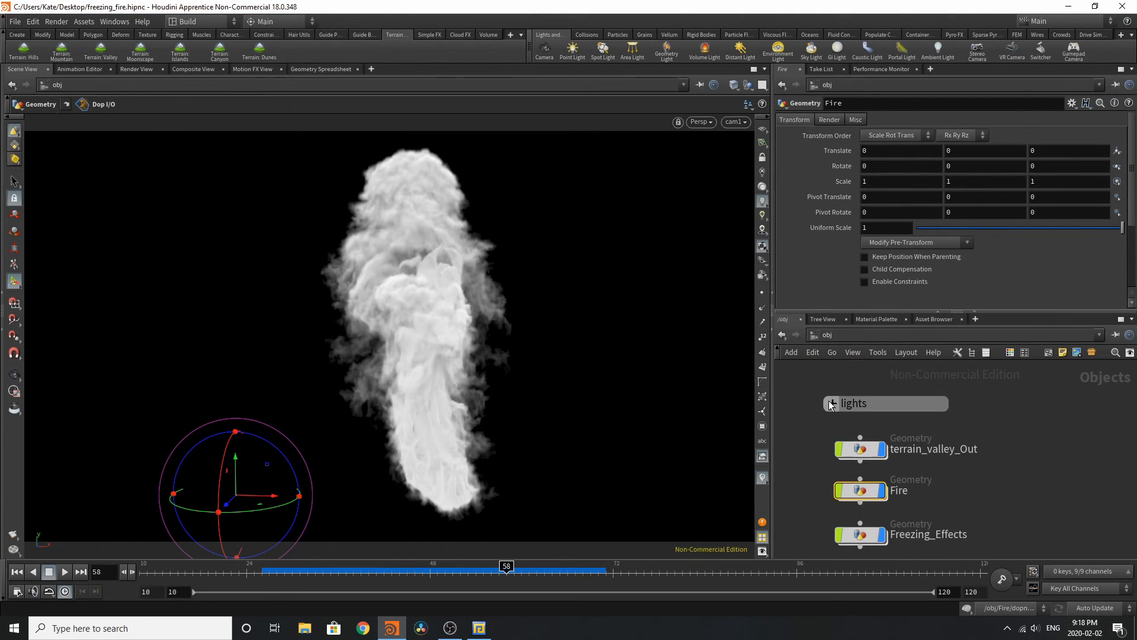
{"action": "left_click", "coordinate": [831, 403]}
{"action": "mouse_move", "coordinate": [953, 497]}
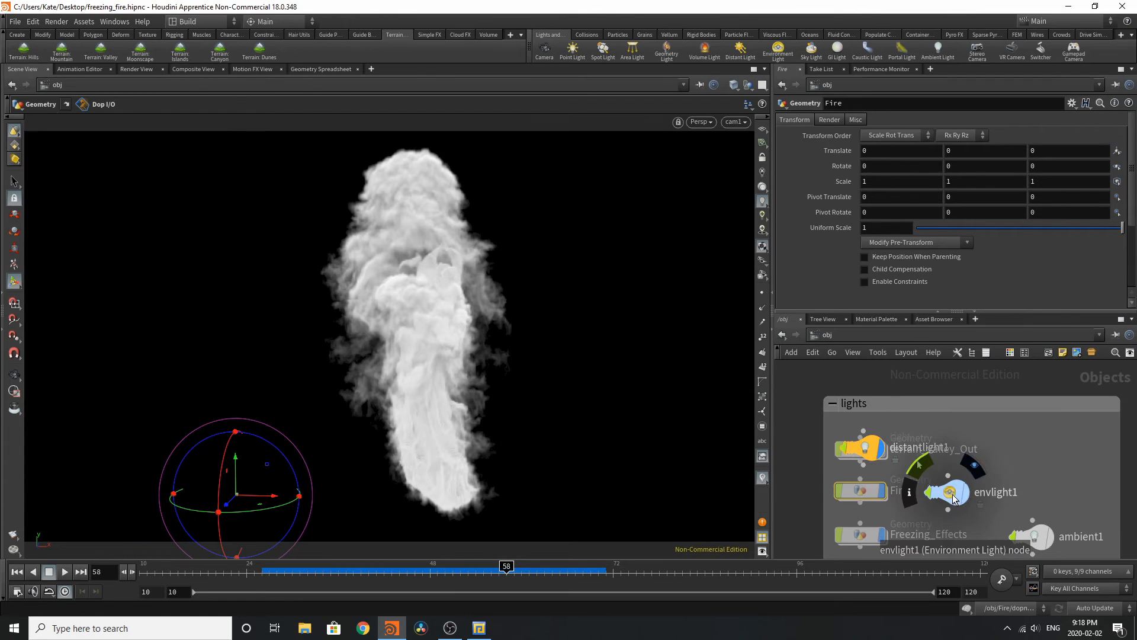
{"action": "left_click", "coordinate": [833, 406]}
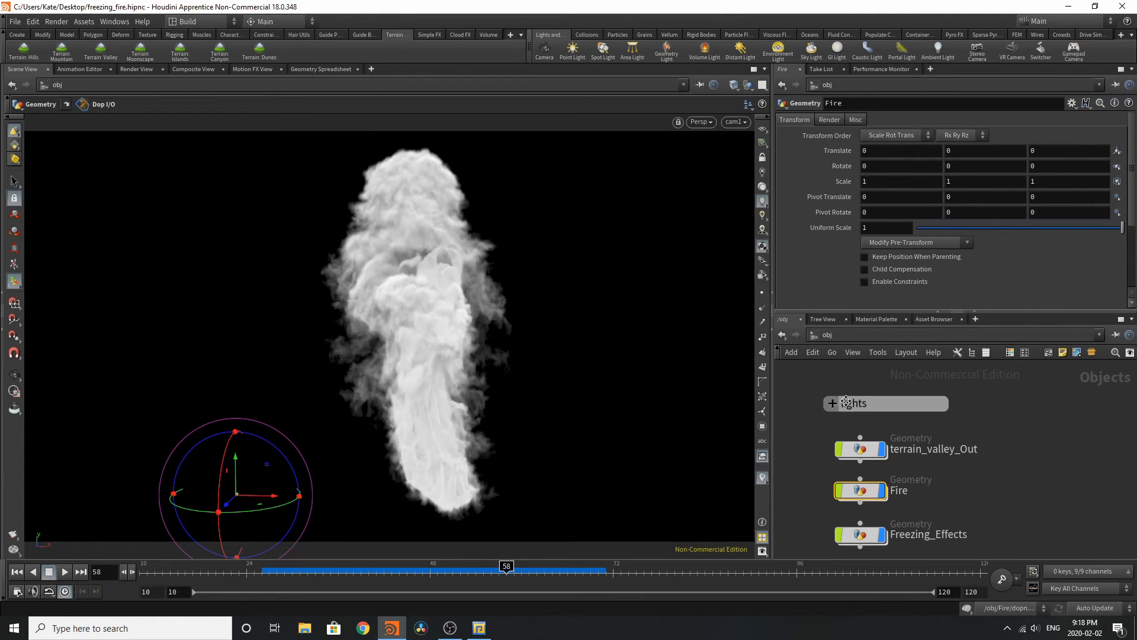
Step: Delete the fireball material from the scene's materials, keeping flames
{"action": "left_click", "coordinate": [880, 320]}
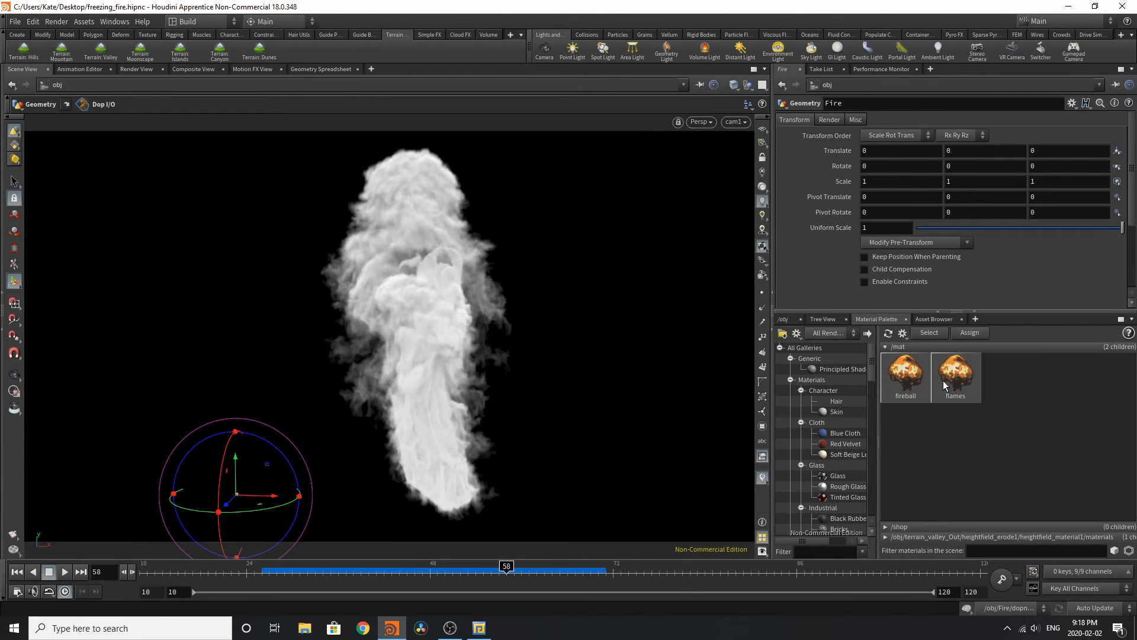
{"action": "left_click", "coordinate": [905, 373]}
{"action": "key", "text": "Delete"}
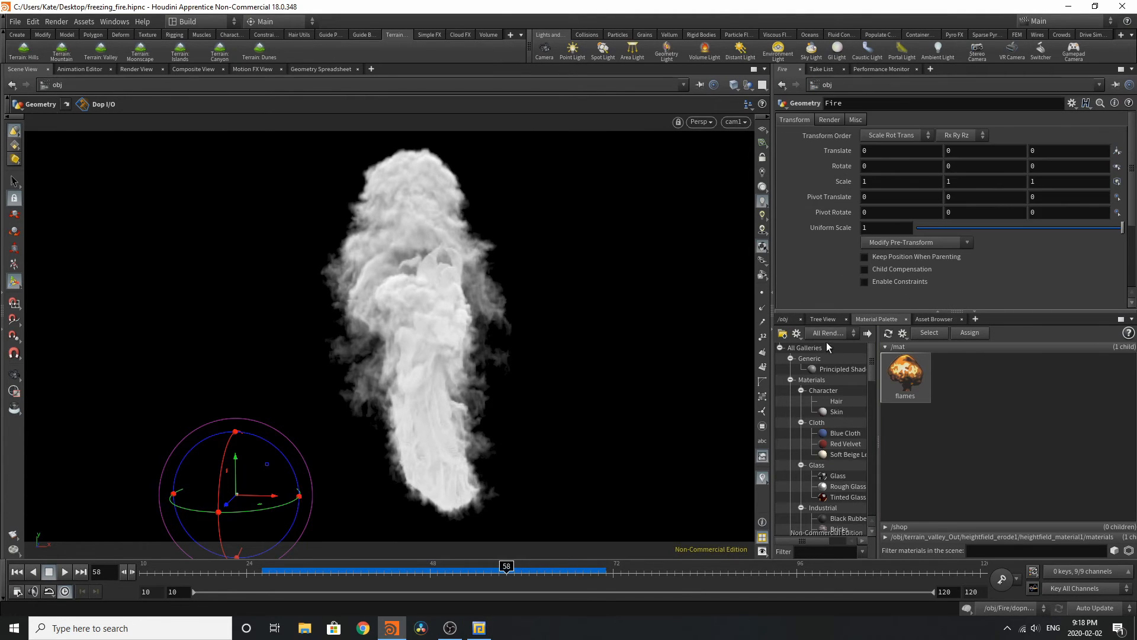
Step: Set the Fire object's Geometry Velocity Blur sampling option to Velocity Blur
{"action": "left_click", "coordinate": [784, 320]}
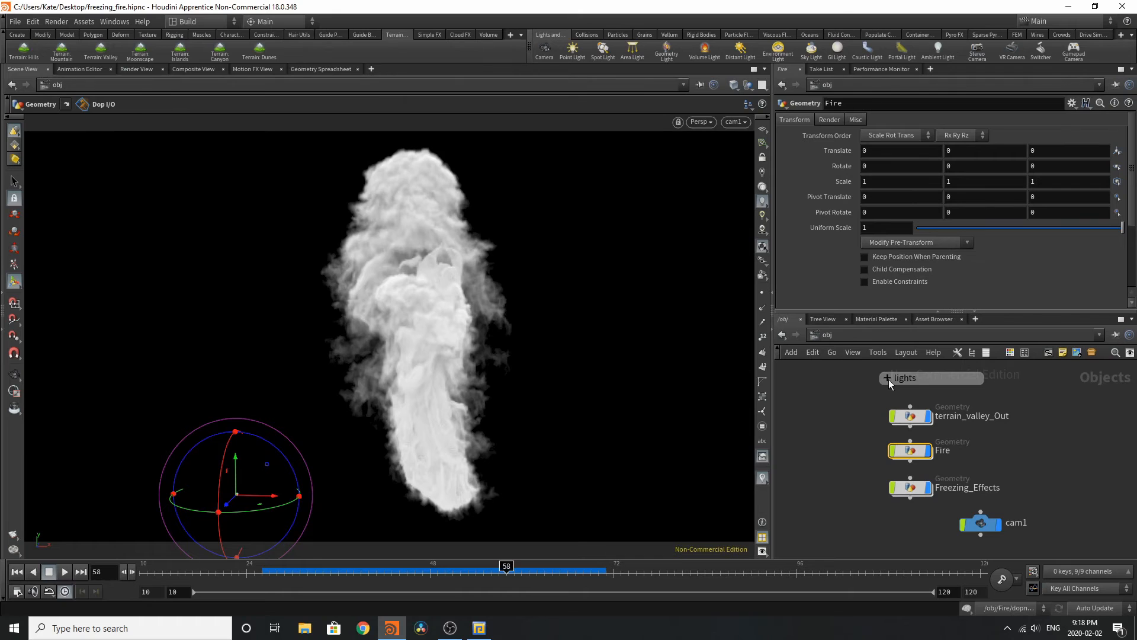
{"action": "left_click", "coordinate": [830, 120]}
{"action": "left_click", "coordinate": [835, 208]}
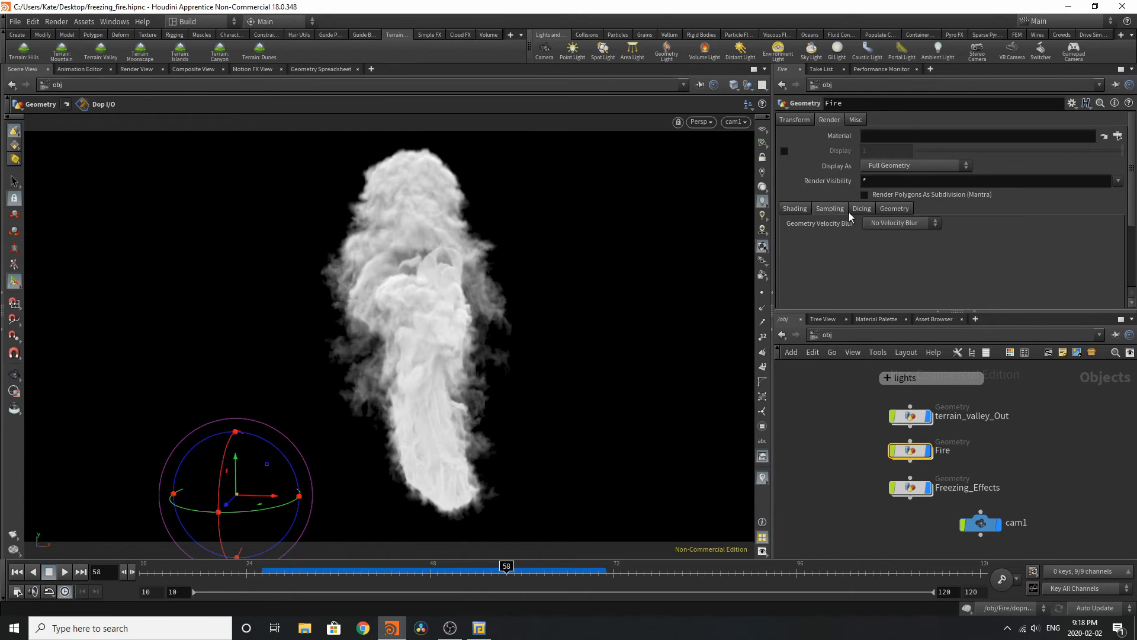
{"action": "left_click", "coordinate": [891, 230]}
{"action": "left_click", "coordinate": [893, 233]}
Step: Assign the /mat/flames material to the Fire object
{"action": "left_click", "coordinate": [1118, 136]}
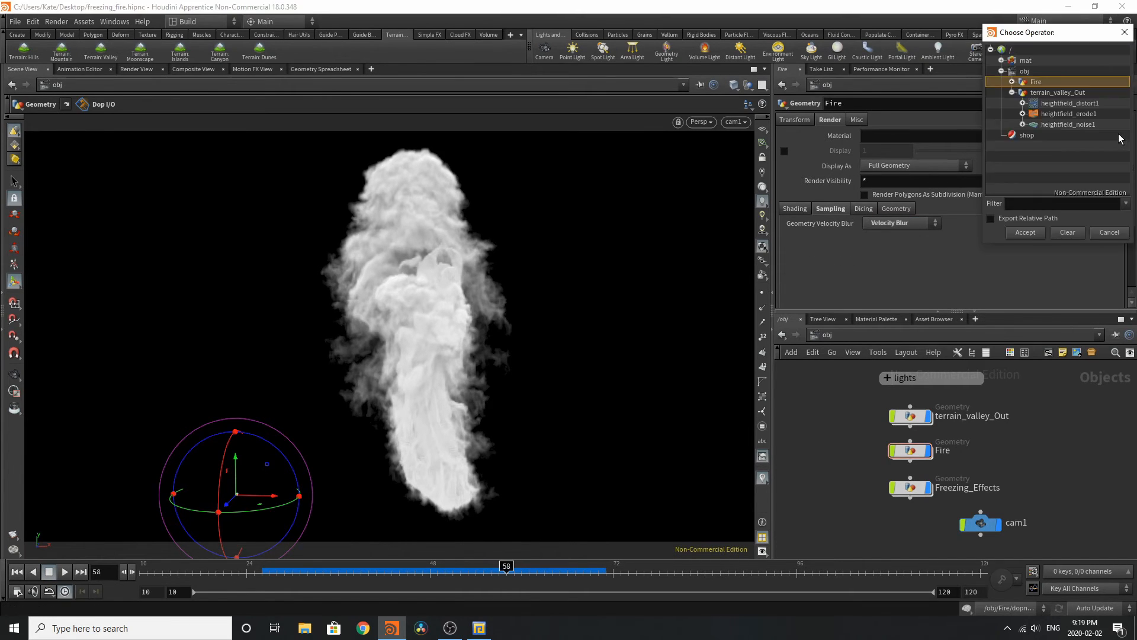
{"action": "left_click", "coordinate": [1001, 61]}
{"action": "double_click", "coordinate": [1040, 74]}
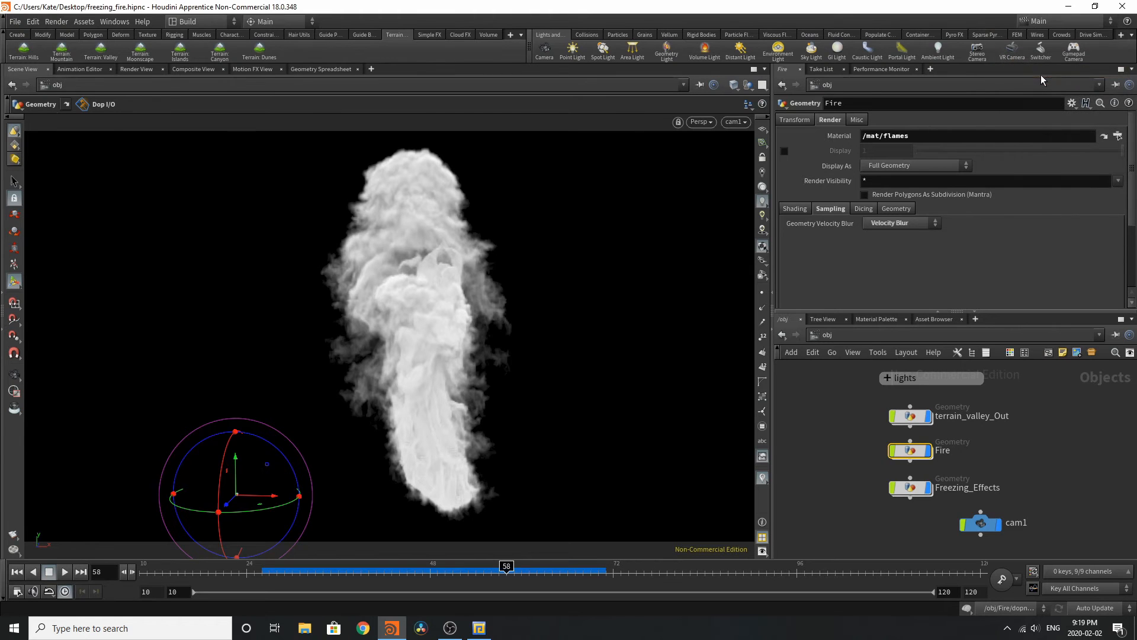
Step: Save the scene and start an interactive preview render of frame 58
{"action": "left_click", "coordinate": [14, 22]}
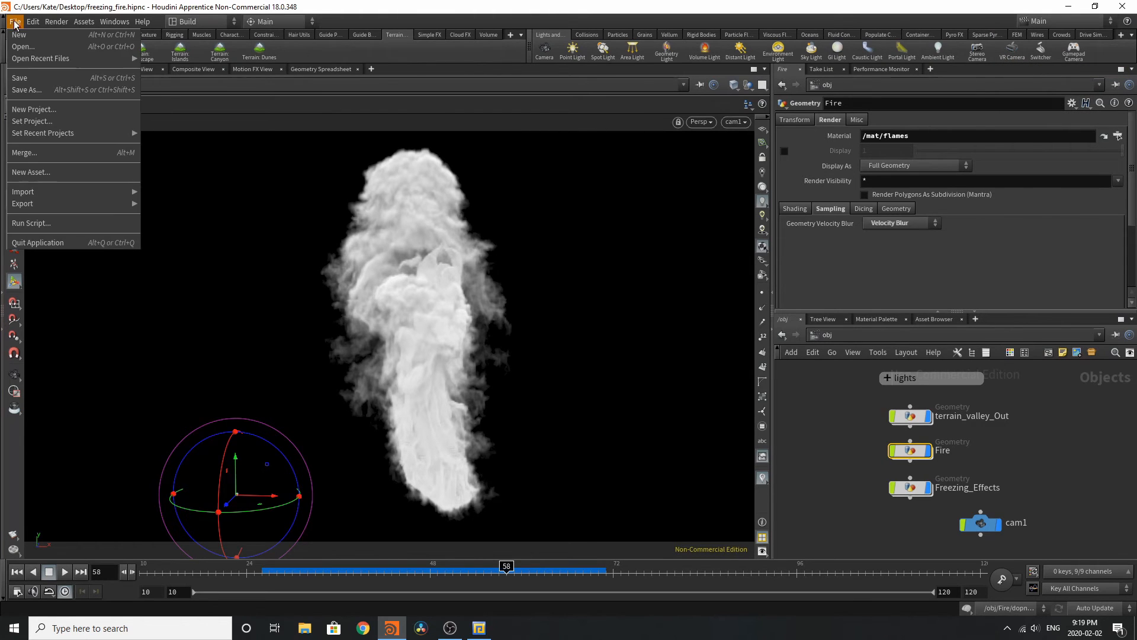
{"action": "left_click", "coordinate": [21, 77]}
{"action": "left_click", "coordinate": [133, 70]}
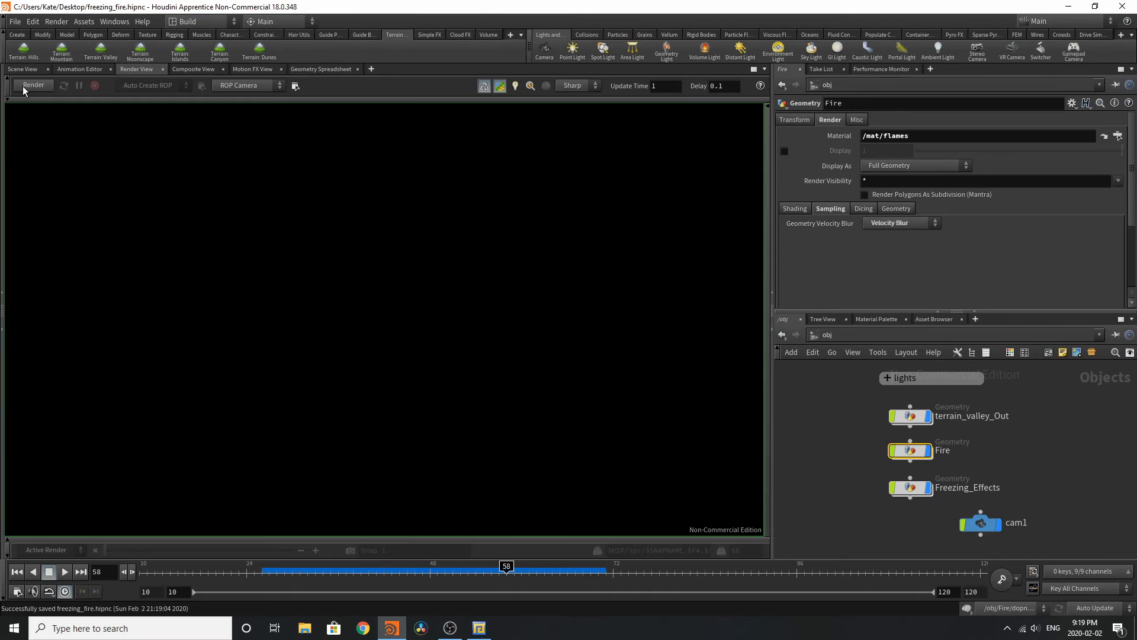
{"action": "left_click", "coordinate": [30, 85]}
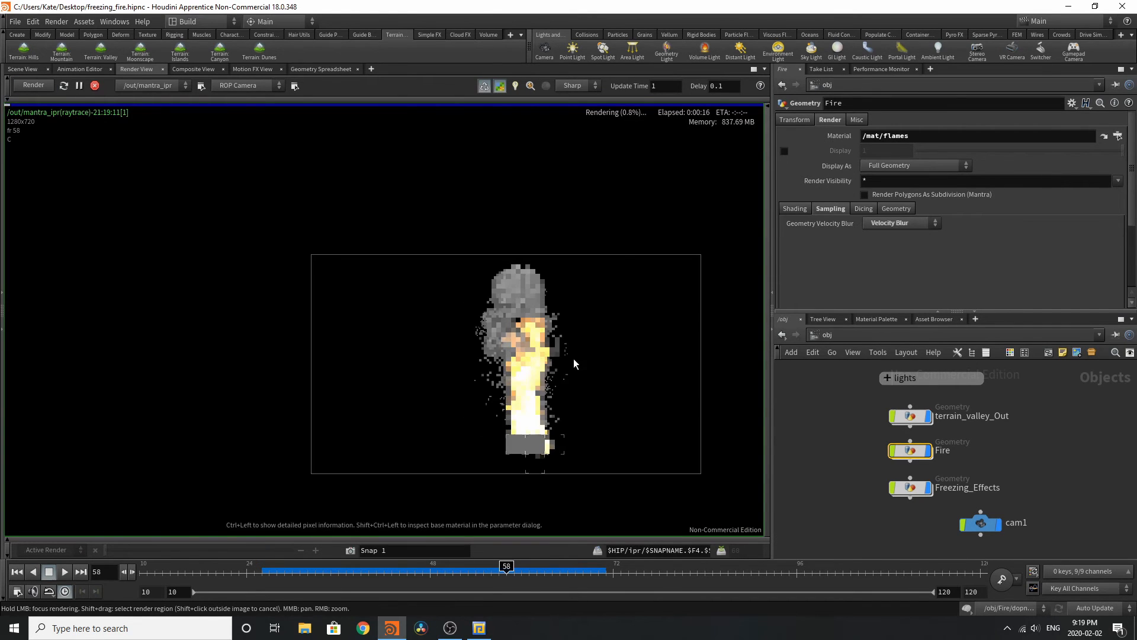
{"action": "scroll", "coordinate": [625, 407], "scroll_direction": "up", "scroll_amount": 2}
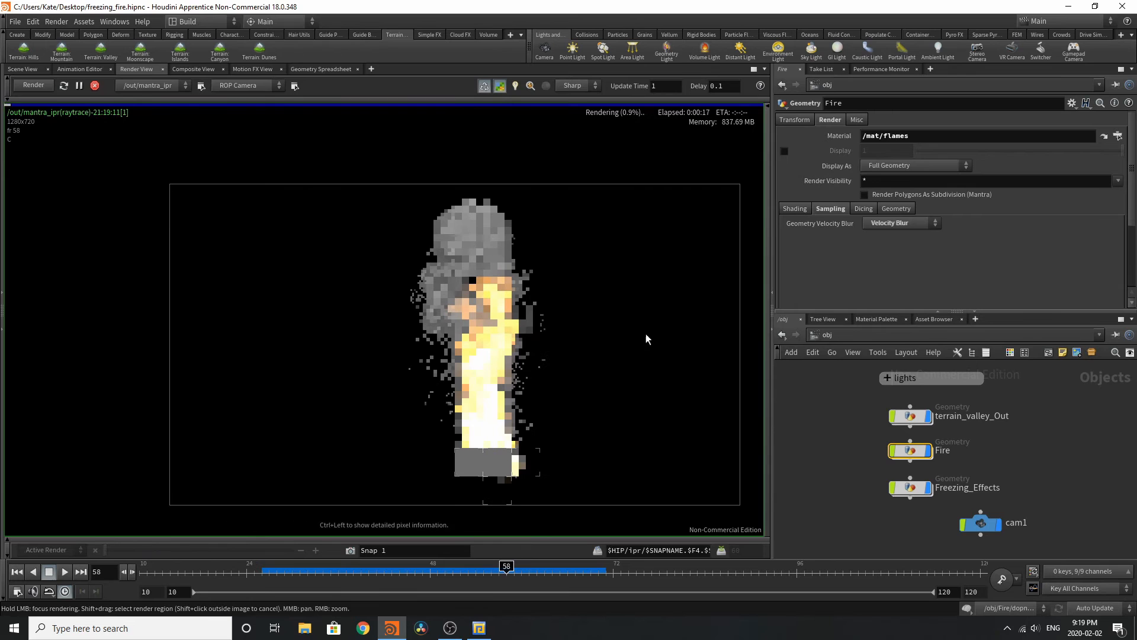
Step: Set the fire Color Mode of the flames material to Temperature to Physical (Black-Body) Color
{"action": "left_click", "coordinate": [890, 319]}
{"action": "left_click", "coordinate": [900, 379]}
{"action": "scroll", "coordinate": [709, 401], "scroll_direction": "up", "scroll_amount": 2}
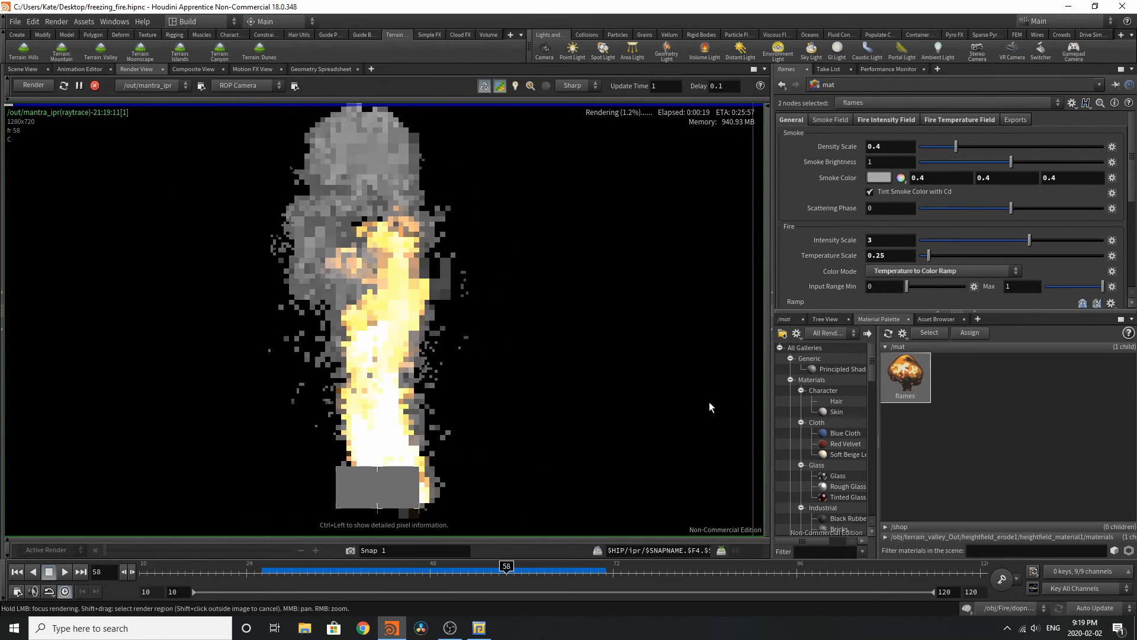
{"action": "scroll", "coordinate": [680, 374], "scroll_direction": "down", "scroll_amount": 1}
{"action": "scroll", "coordinate": [851, 144], "scroll_direction": "down", "scroll_amount": 2}
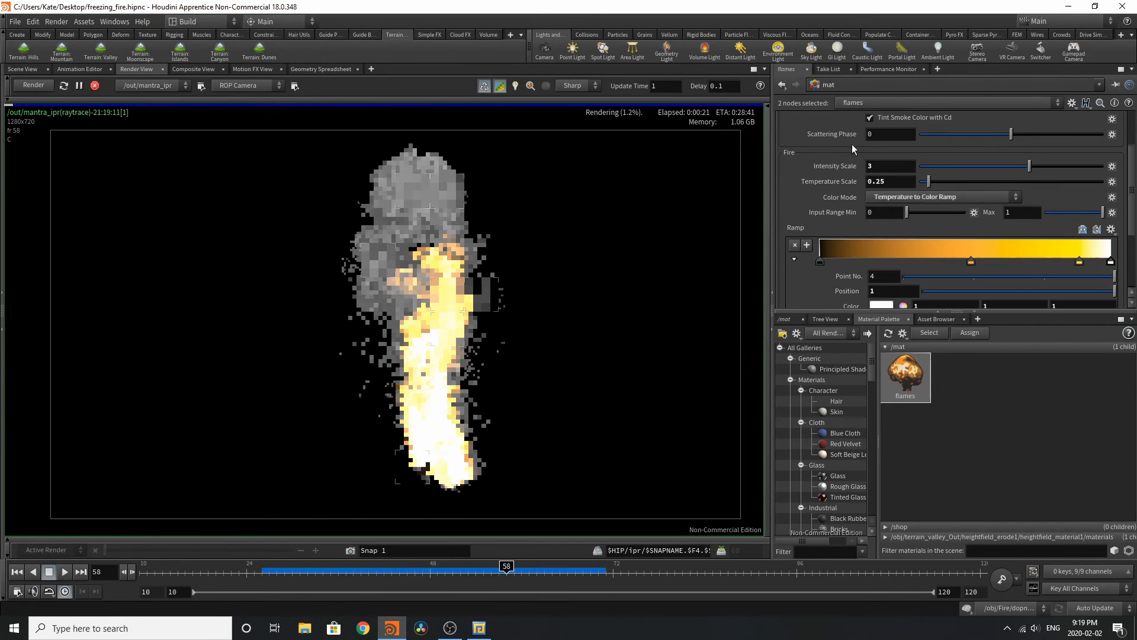
{"action": "left_click", "coordinate": [930, 199]}
{"action": "left_click", "coordinate": [936, 232]}
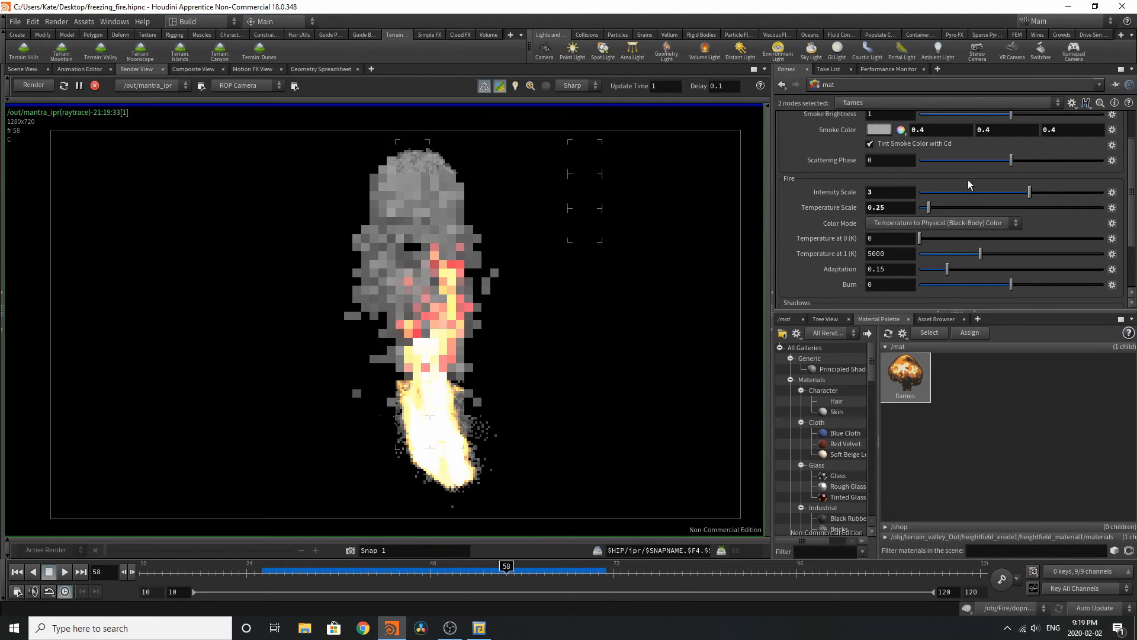
Step: Darken the flames material's Smoke Color to 0.055 grey and set its Smoke Brightness to 0.768
{"action": "left_click", "coordinate": [890, 126]}
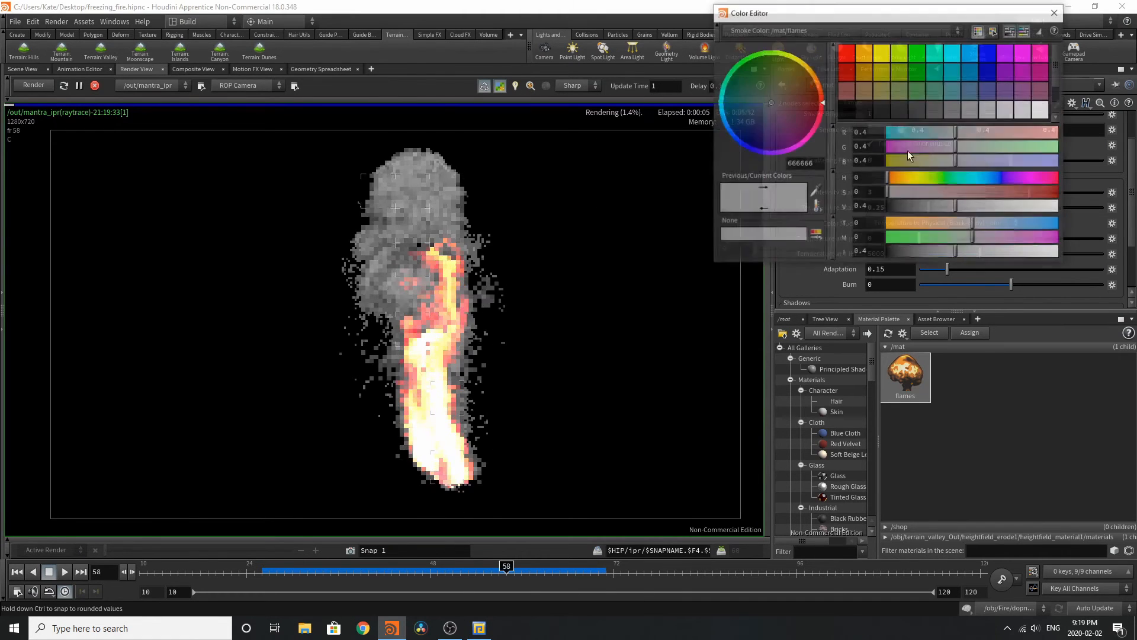
{"action": "left_click_drag", "start_coordinate": [911, 203], "coordinate": [898, 207]}
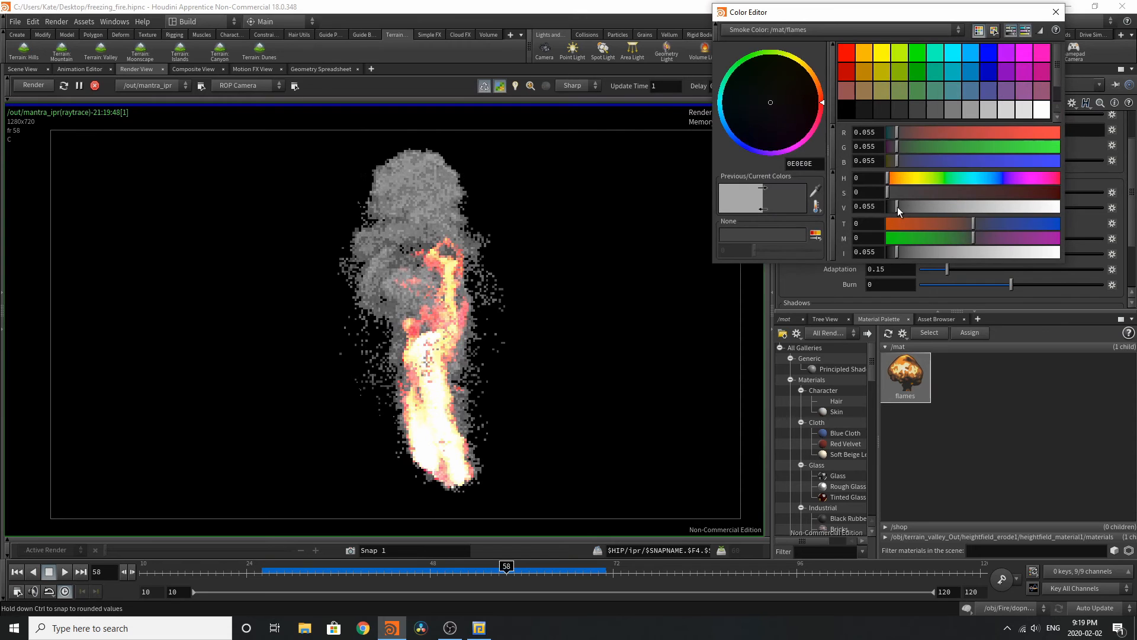
{"action": "left_click", "coordinate": [1055, 12]}
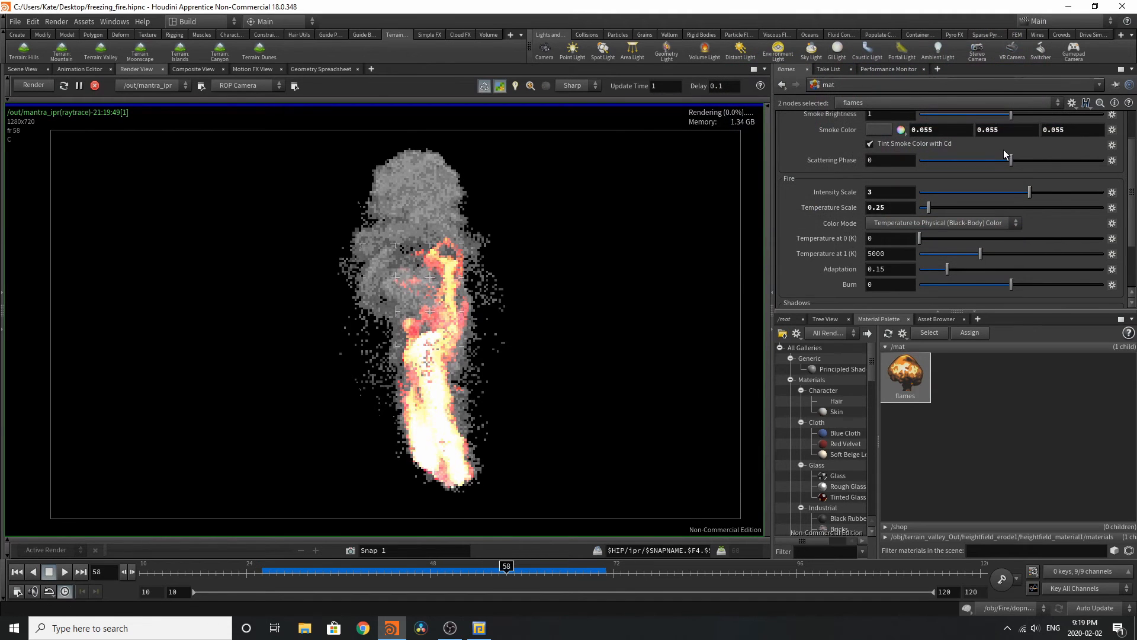
{"action": "scroll", "coordinate": [1002, 151], "scroll_direction": "up", "scroll_amount": 2}
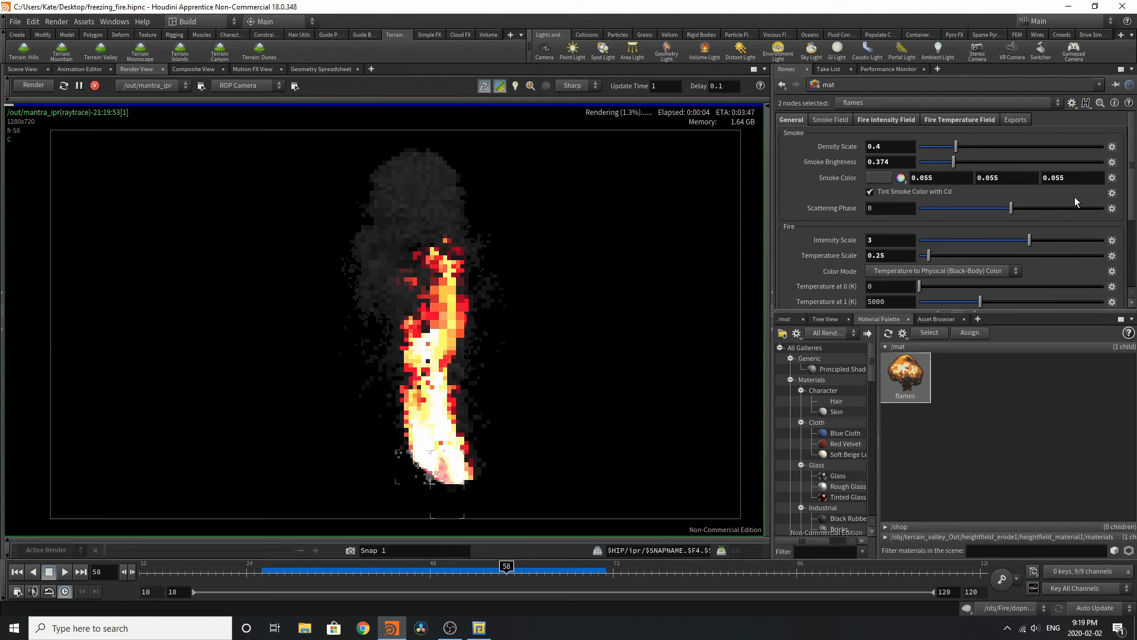
{"action": "left_click_drag", "start_coordinate": [953, 161], "coordinate": [990, 161]}
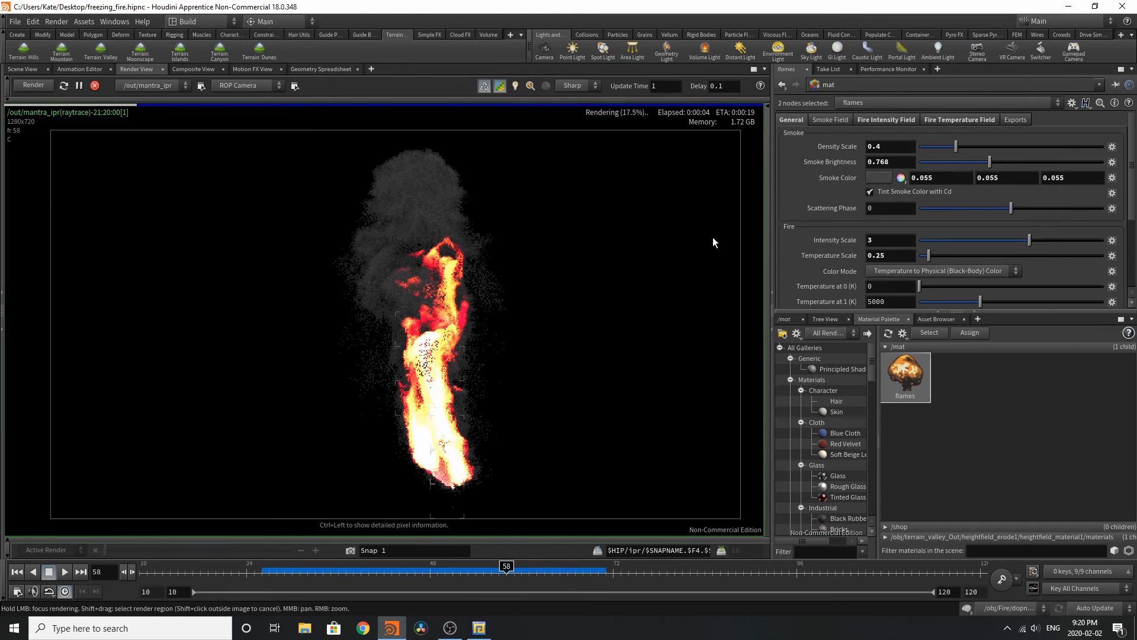
Step: Set the flames material's fire Intensity Scale to 0.89 and Temperature at 0 to 39 K
{"action": "scroll", "coordinate": [952, 187], "scroll_direction": "down", "scroll_amount": 3}
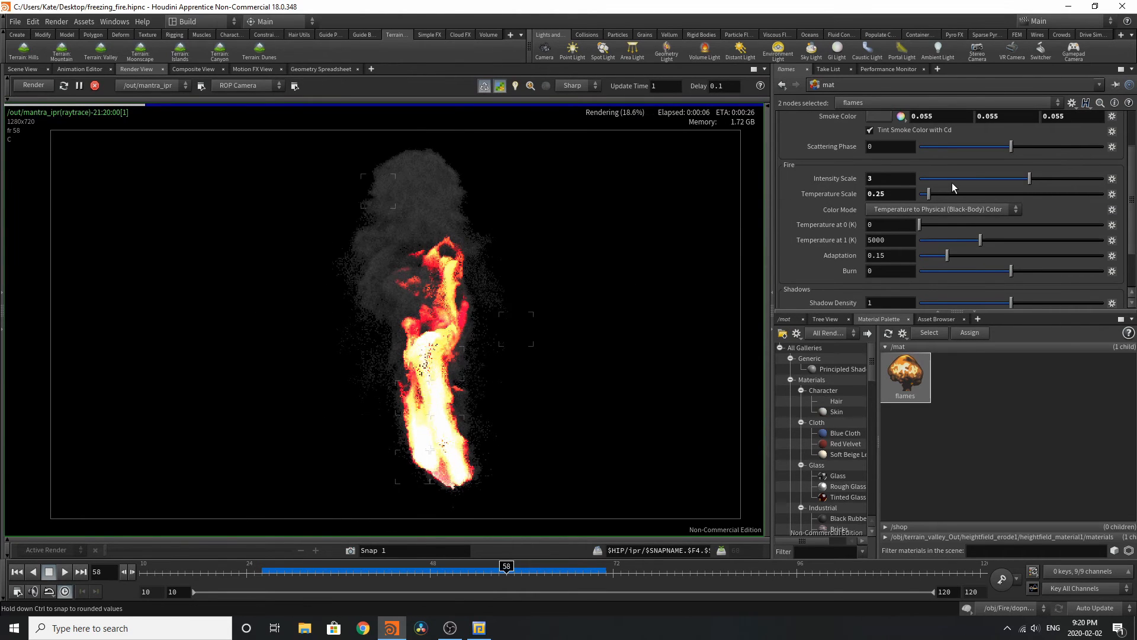
{"action": "left_click", "coordinate": [953, 187]}
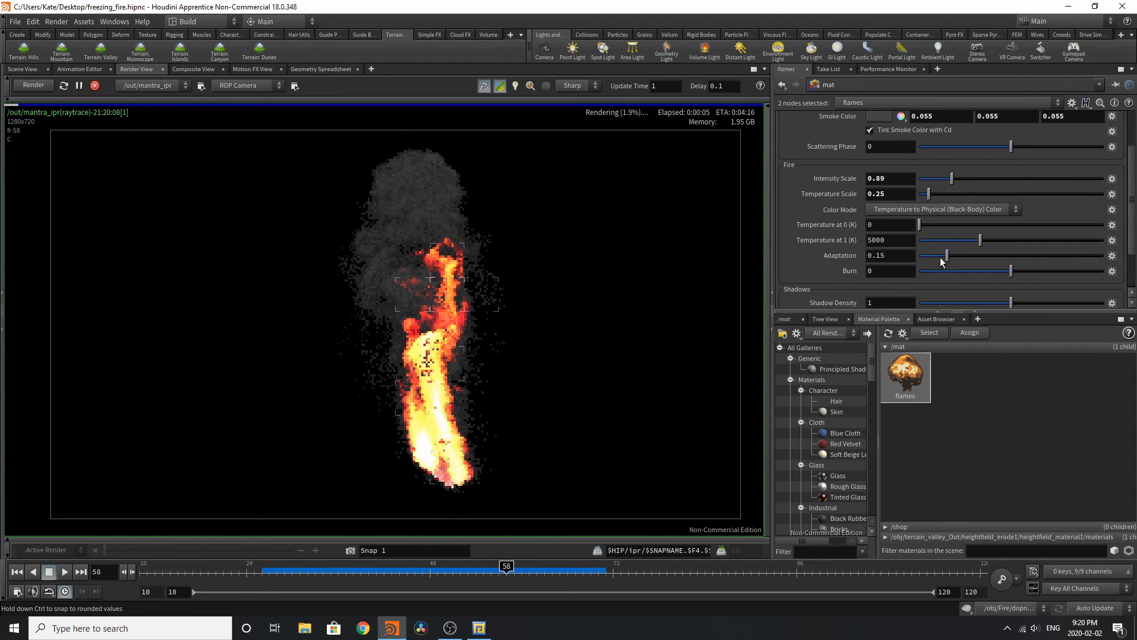
{"action": "left_click", "coordinate": [927, 228]}
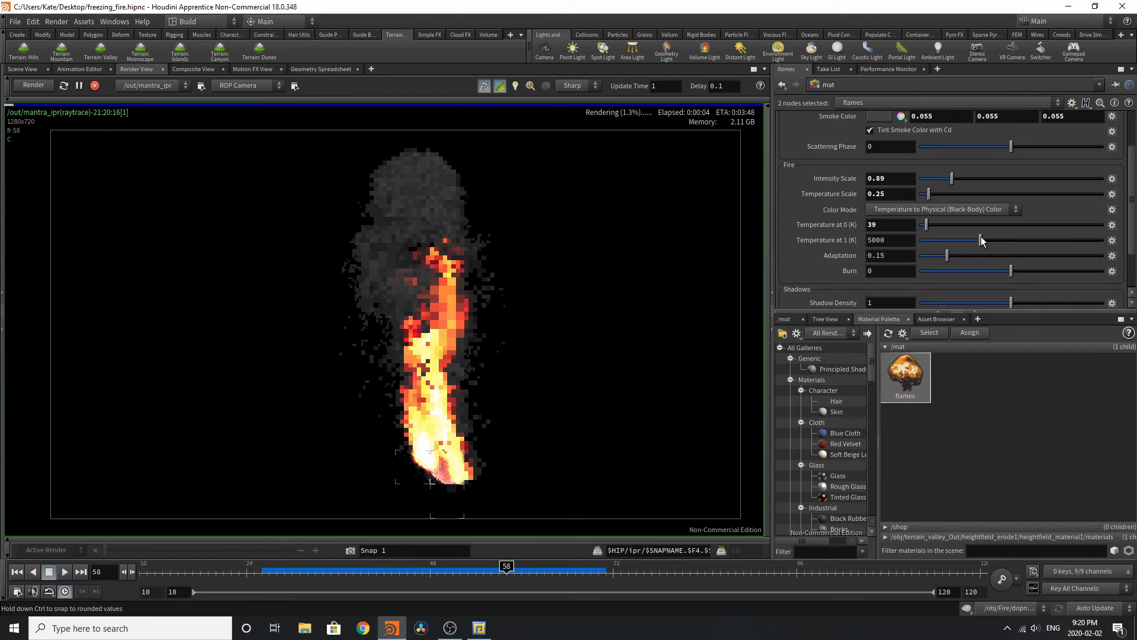
Step: Lower the flames material's Burn to -1.37 and its Adaptation to 0.074
{"action": "left_click", "coordinate": [1031, 272]}
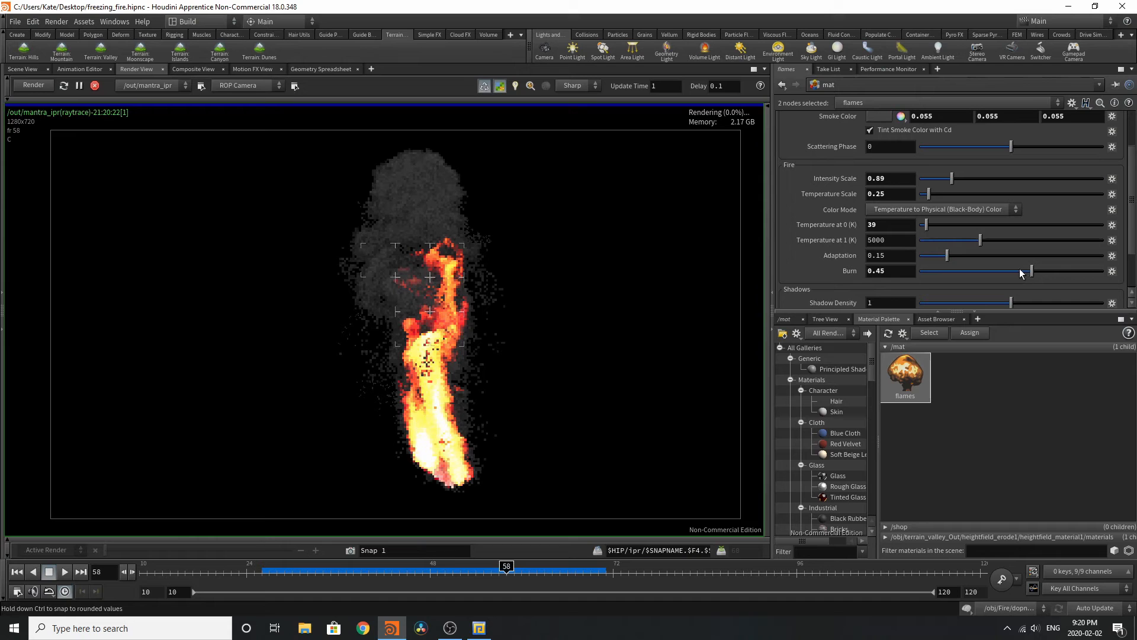
{"action": "left_click", "coordinate": [947, 269]}
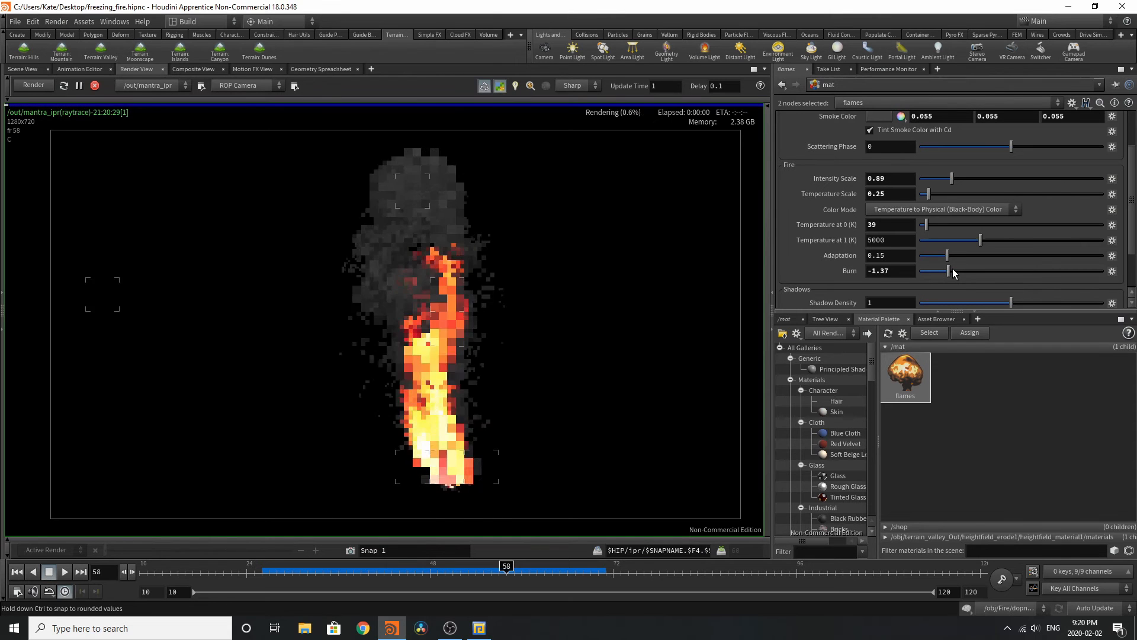
{"action": "left_click", "coordinate": [926, 254]}
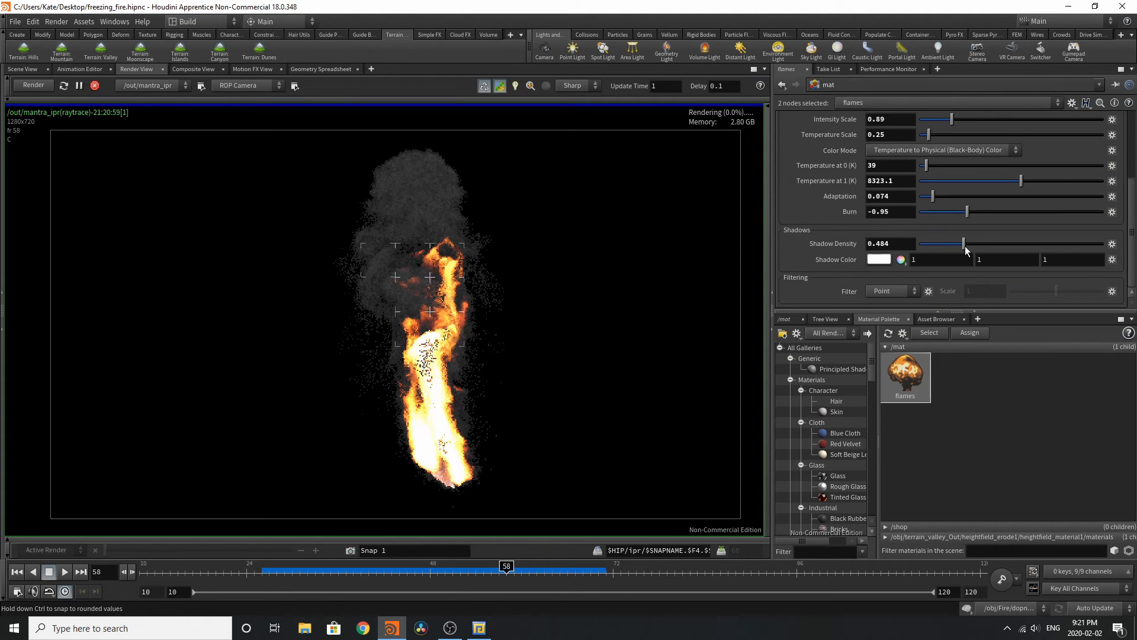
Step: Raise the flames material's Shadow Density and set its smoke Density Scale to 1.348
{"action": "left_click", "coordinate": [965, 243]}
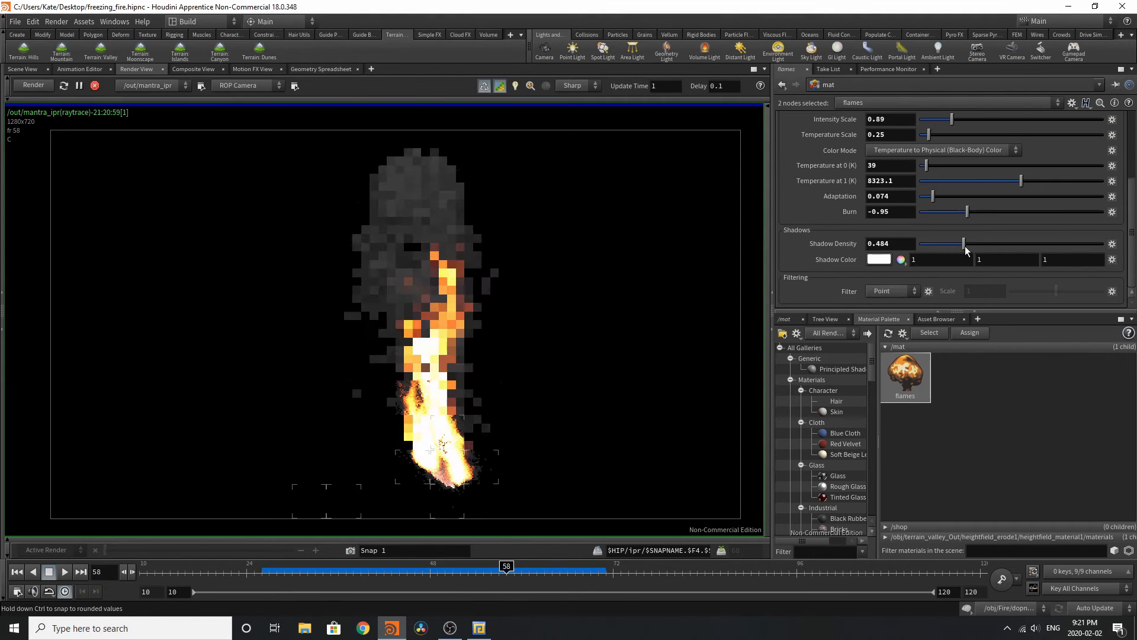
{"action": "left_click_drag", "start_coordinate": [964, 246], "coordinate": [1043, 245]}
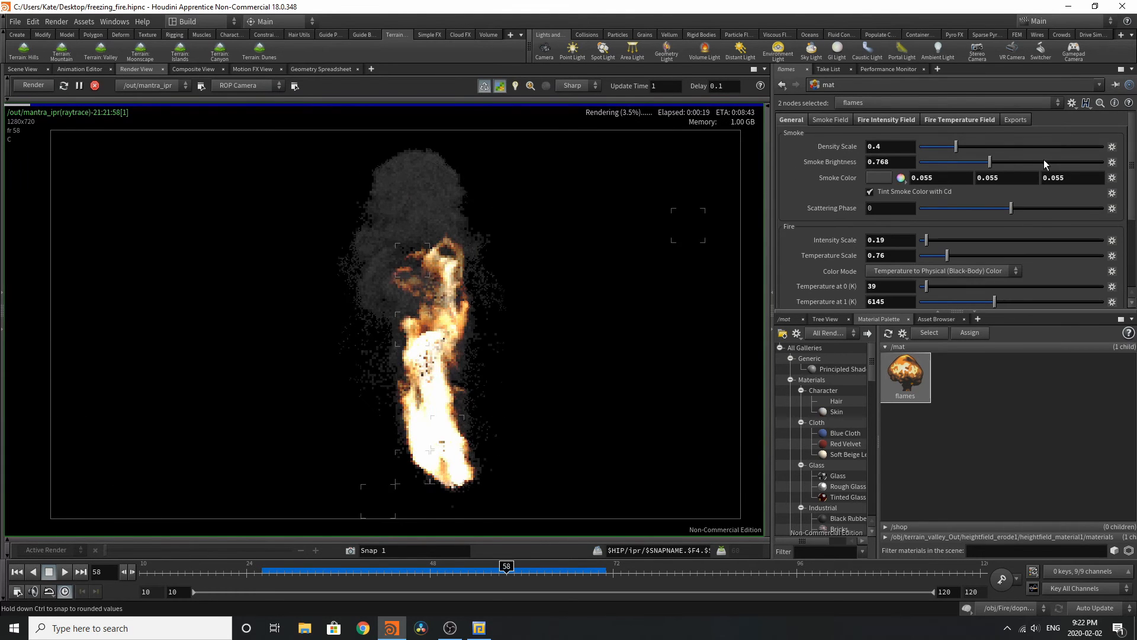
{"action": "left_click", "coordinate": [1043, 153]}
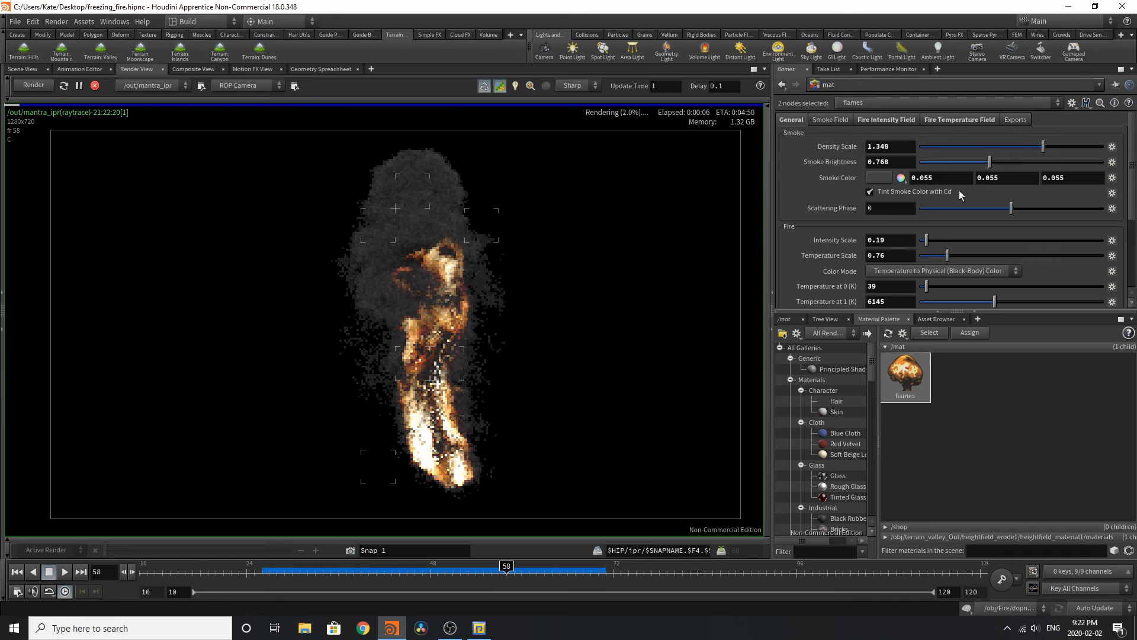
Step: Enable Fit to Range (Unclamped) and Use Lookup Ramp for the flames material's smoke density field
{"action": "left_click", "coordinate": [829, 119]}
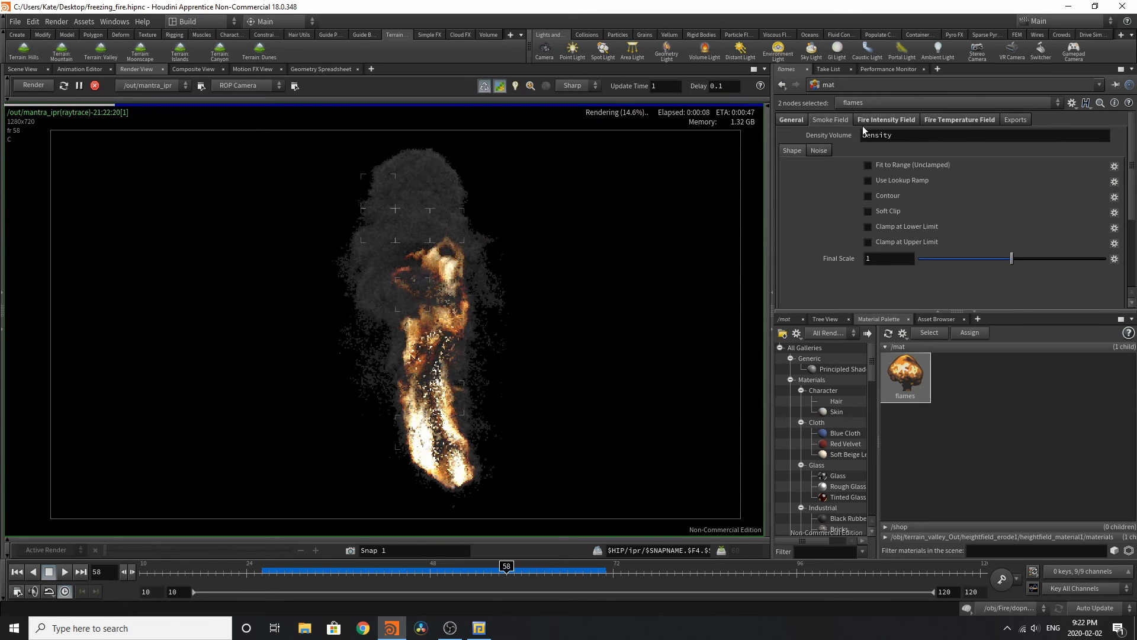
{"action": "left_click", "coordinate": [901, 166]}
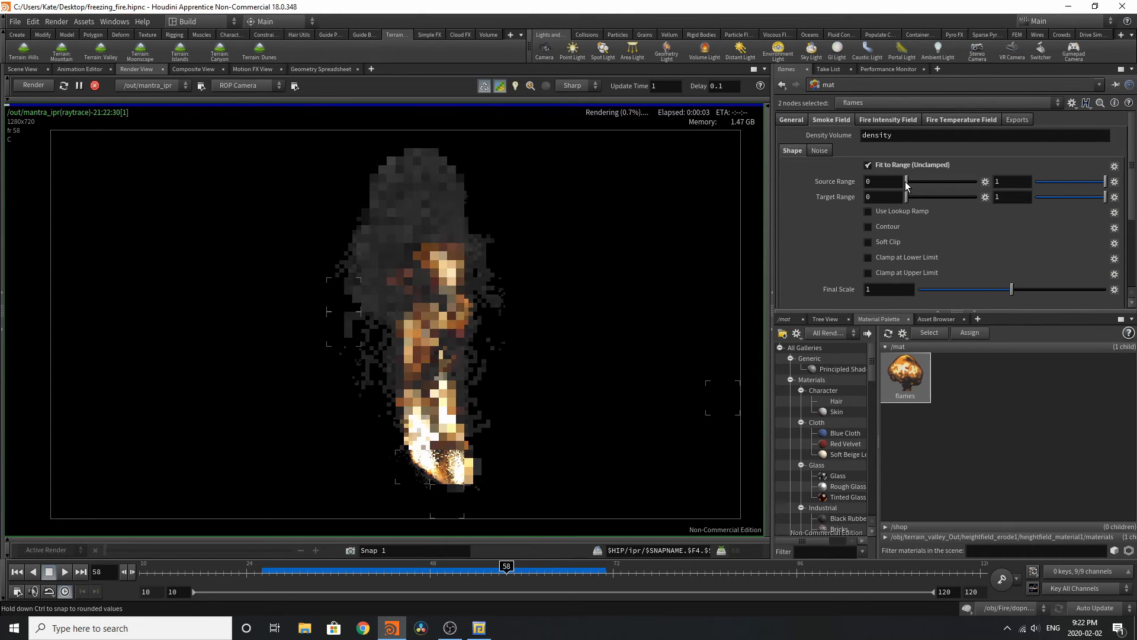
{"action": "left_click", "coordinate": [868, 212]}
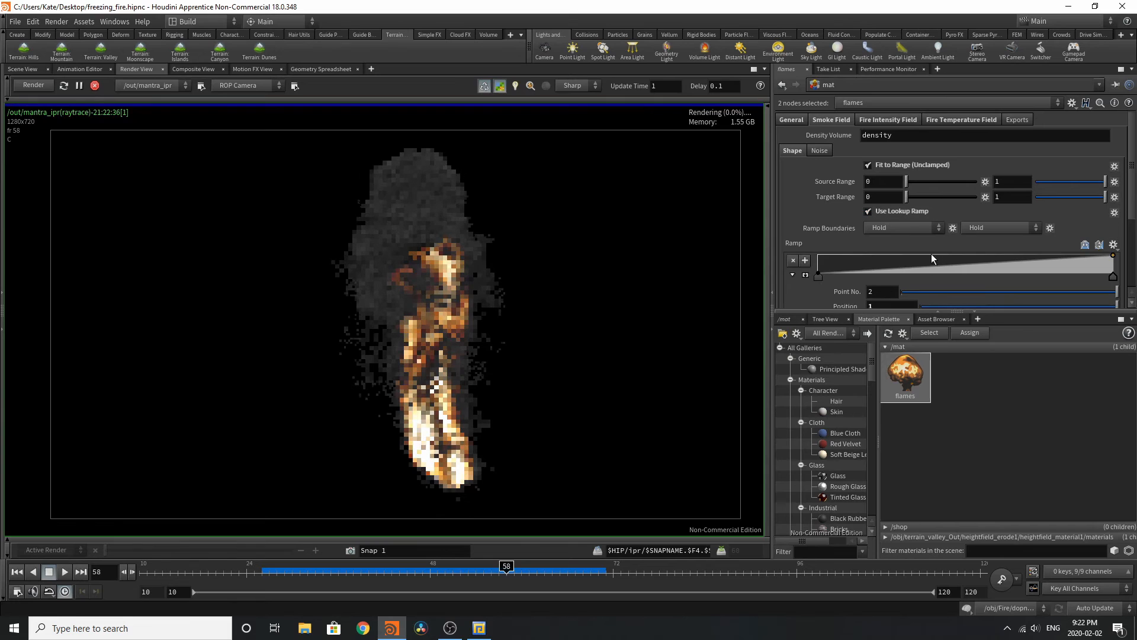
Step: Shape the smoke density lookup ramp into several peaks and dips, with its first point lowered to the baseline at position 0.0582329
{"action": "left_click_drag", "start_coordinate": [866, 272], "coordinate": [909, 274]}
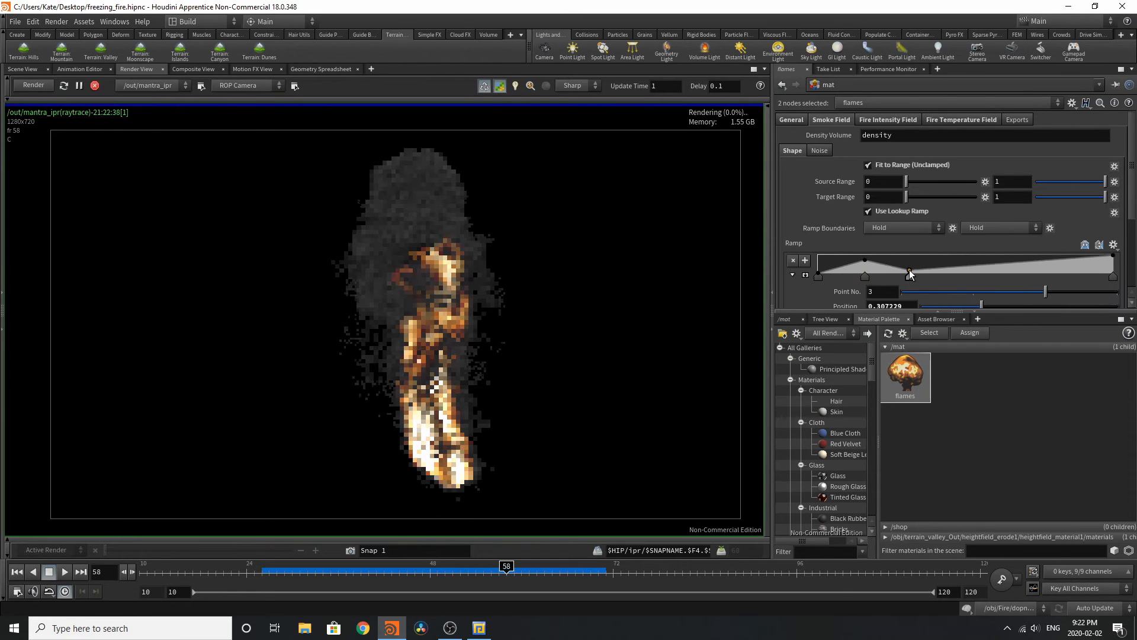
{"action": "left_click_drag", "start_coordinate": [1025, 265], "coordinate": [1023, 275]}
{"action": "left_click_drag", "start_coordinate": [895, 271], "coordinate": [850, 274]}
{"action": "left_click", "coordinate": [837, 268]}
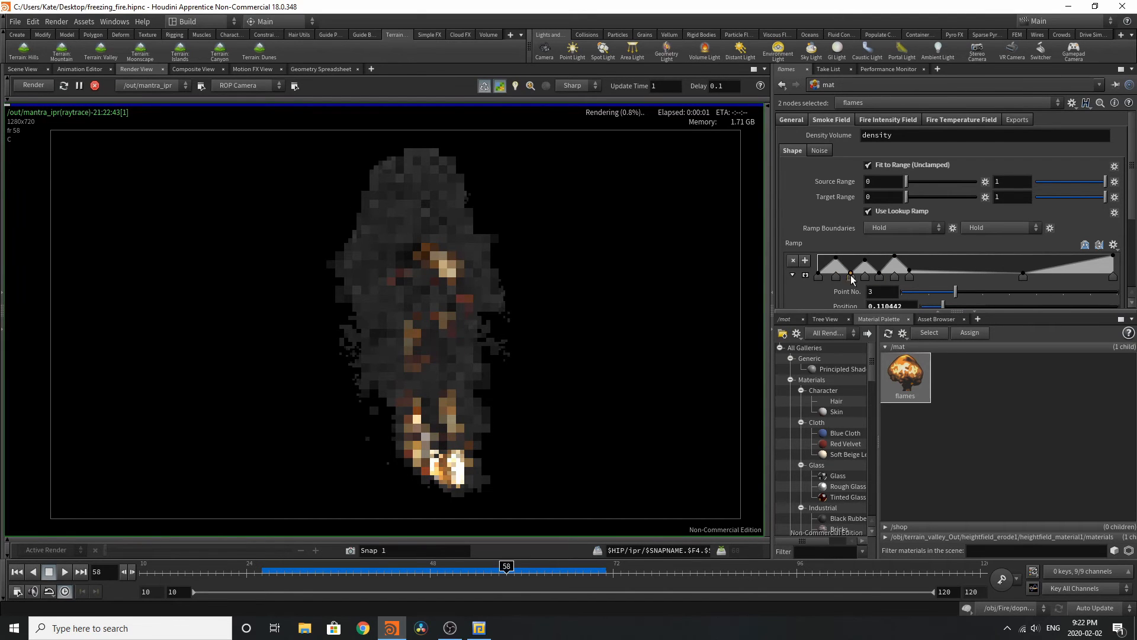
{"action": "left_click", "coordinate": [1113, 274]}
{"action": "left_click_drag", "start_coordinate": [1113, 274], "coordinate": [1112, 276]}
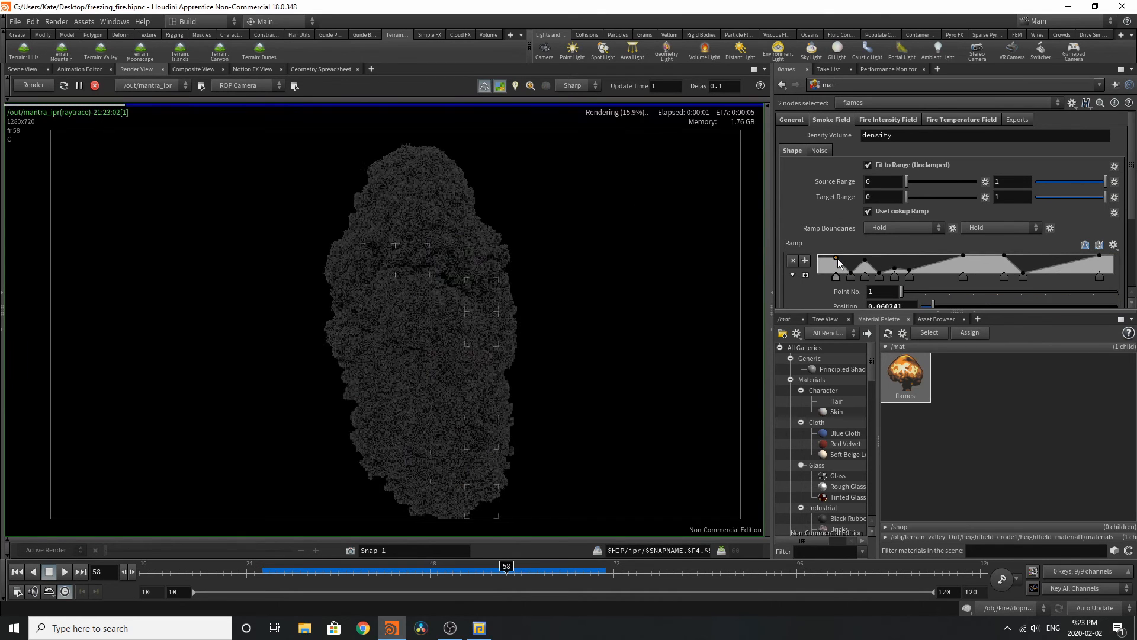
{"action": "left_click_drag", "start_coordinate": [836, 263], "coordinate": [866, 268]}
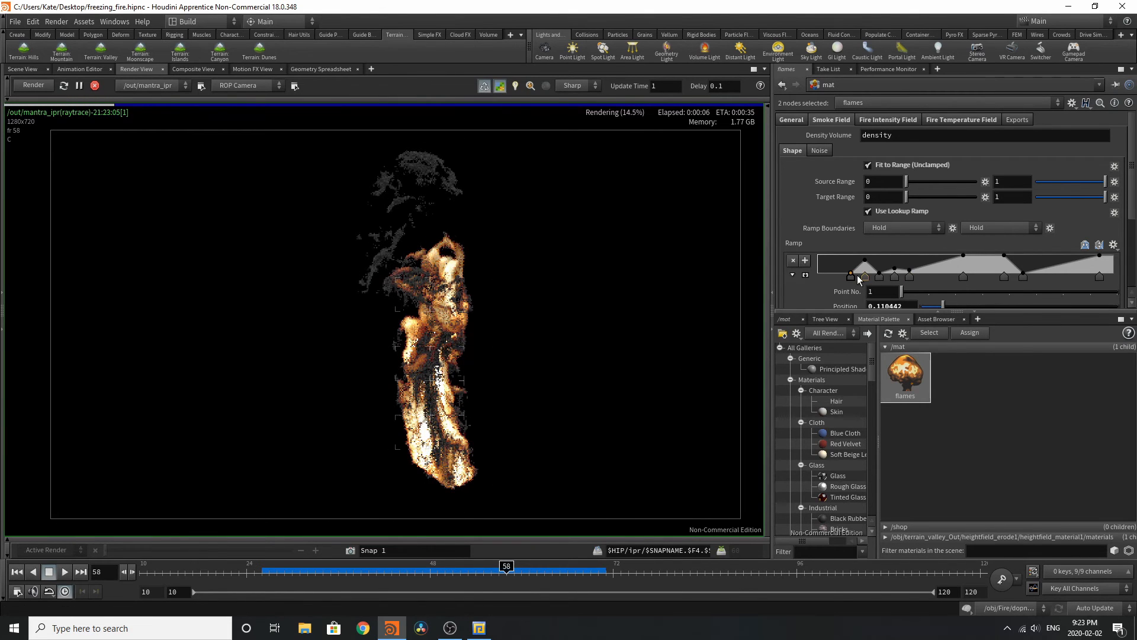
{"action": "left_click_drag", "start_coordinate": [850, 276], "coordinate": [835, 275]}
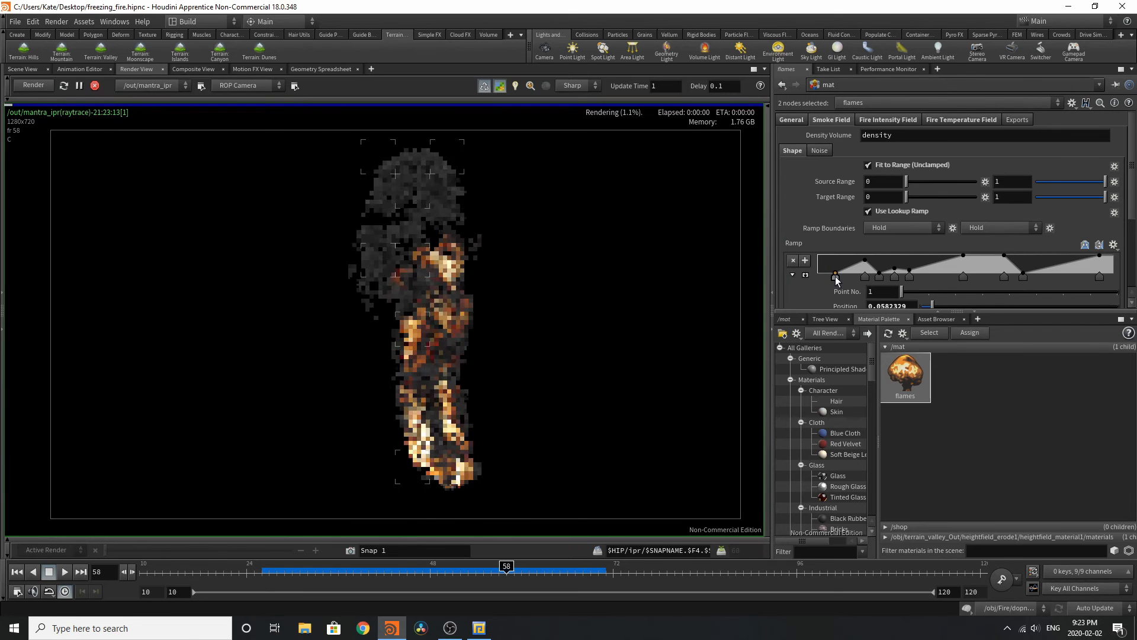
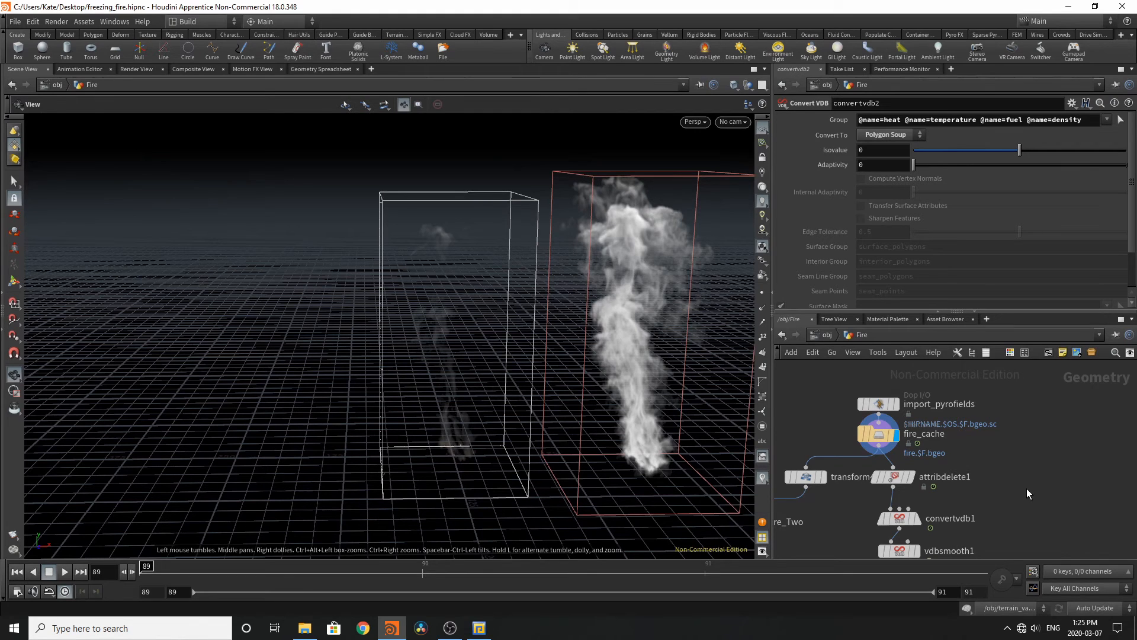
Step: Examine the Fire network from the fire_cache branches up to dopnet1 and the fuel source nodes
{"action": "scroll", "coordinate": [983, 471], "scroll_direction": "down", "scroll_amount": 5}
{"action": "mouse_move", "coordinate": [957, 472]}
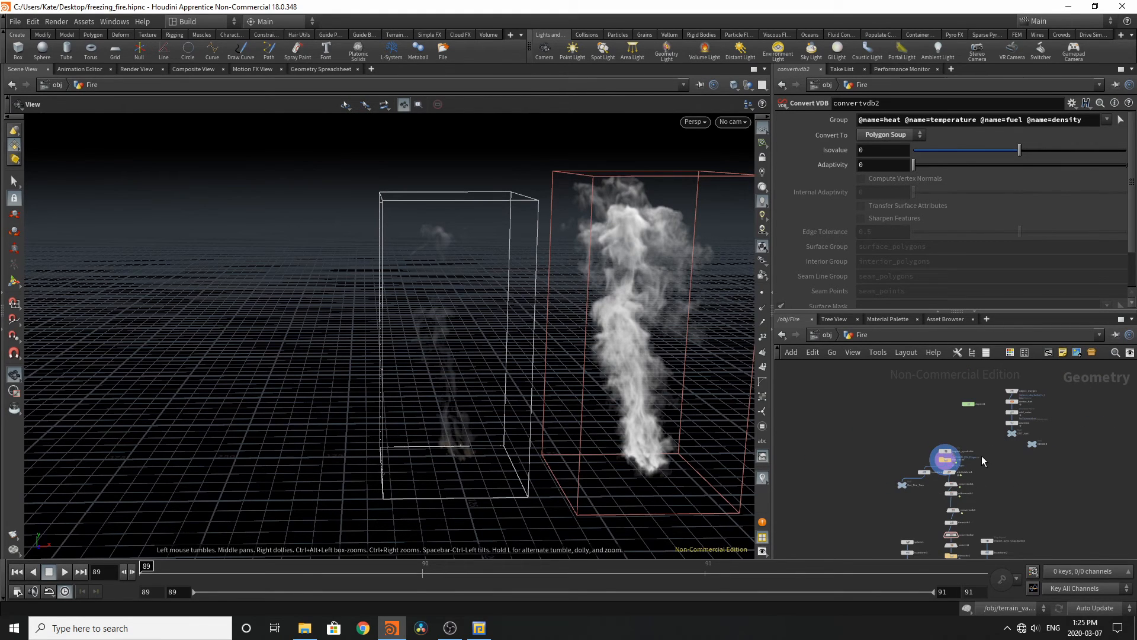
{"action": "scroll", "coordinate": [1003, 427], "scroll_direction": "up", "scroll_amount": 5}
{"action": "mouse_move", "coordinate": [1005, 419]}
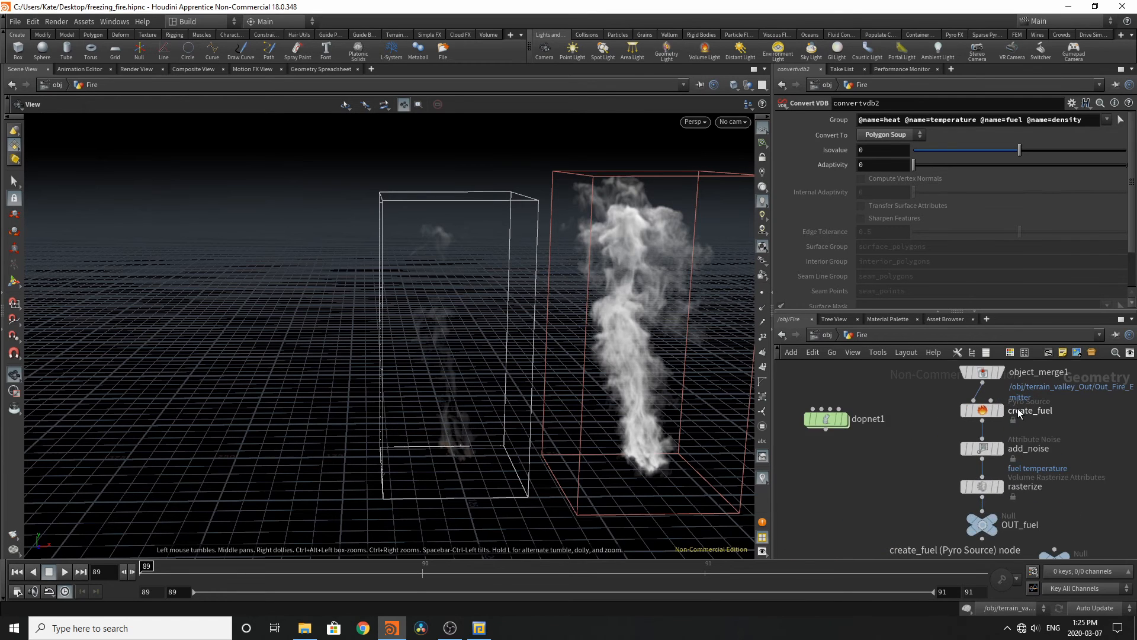
{"action": "scroll", "coordinate": [1006, 473], "scroll_direction": "up", "scroll_amount": 2}
{"action": "mouse_move", "coordinate": [995, 491]}
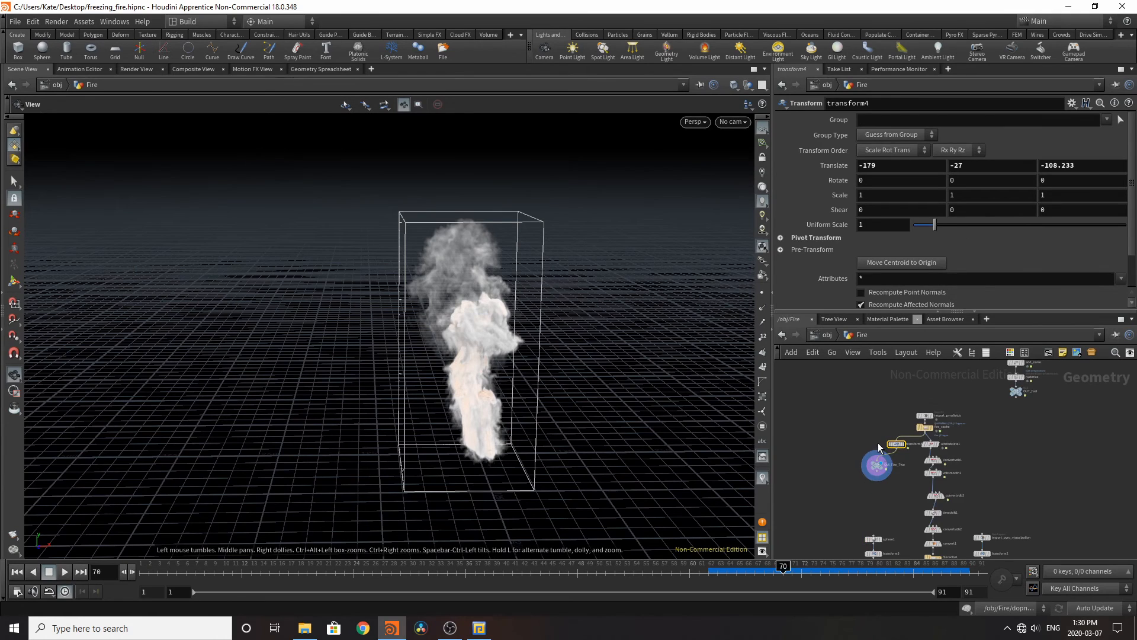
Step: Move the four nodes from import_pyro_visualization through Out_Fire_One up beside the import_pyrofields branch
{"action": "scroll", "coordinate": [941, 412], "scroll_direction": "up", "scroll_amount": 4}
{"action": "mouse_move", "coordinate": [917, 425]}
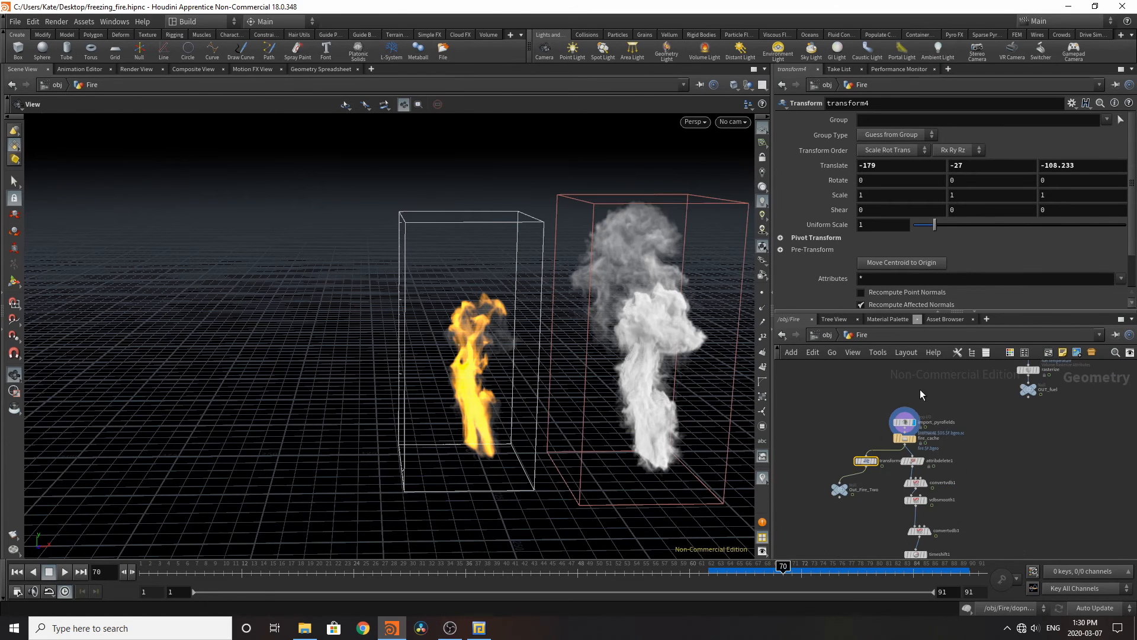
{"action": "scroll", "coordinate": [921, 392], "scroll_direction": "down", "scroll_amount": 3}
{"action": "scroll", "coordinate": [951, 462], "scroll_direction": "down", "scroll_amount": 1}
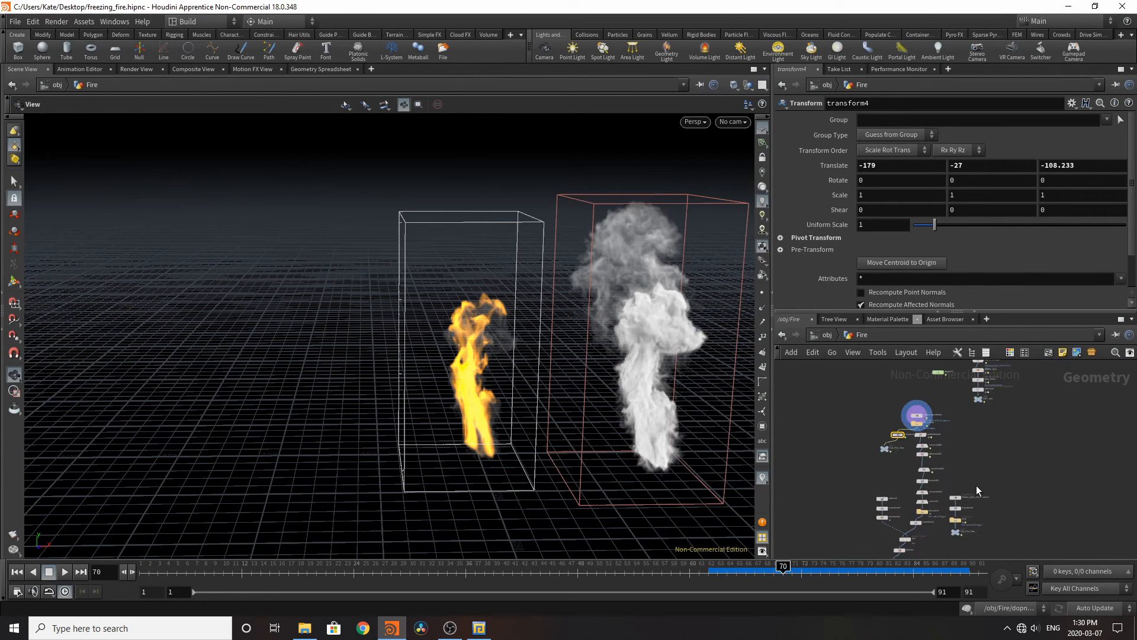
{"action": "left_click_drag", "start_coordinate": [975, 480], "coordinate": [946, 421]}
{"action": "scroll", "coordinate": [946, 421], "scroll_direction": "up", "scroll_amount": 5}
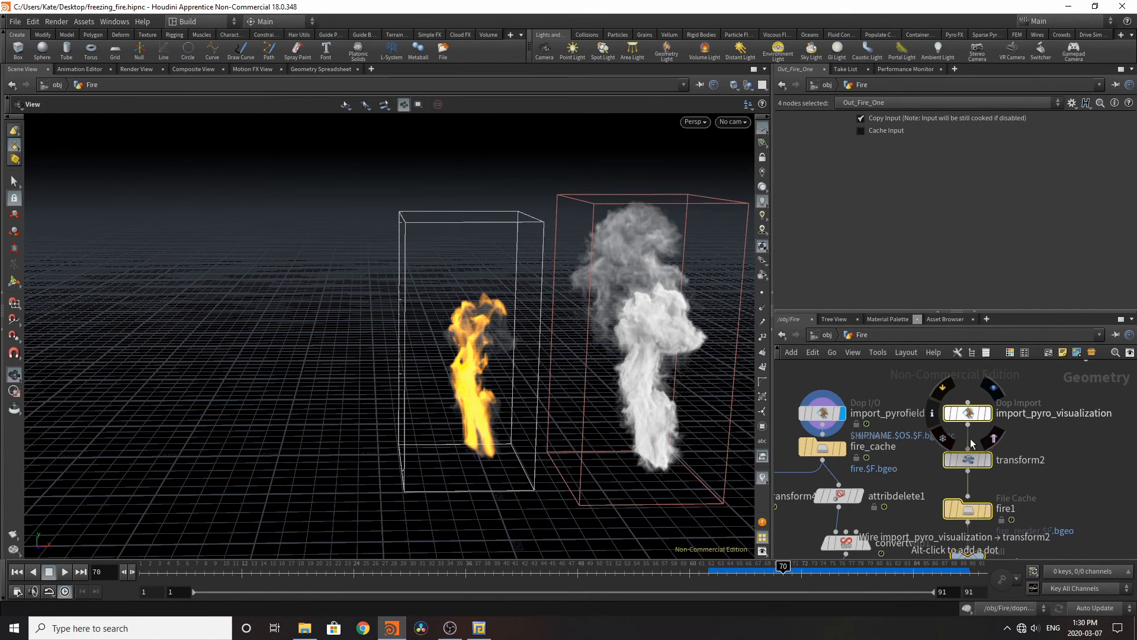
{"action": "left_click", "coordinate": [1010, 416]}
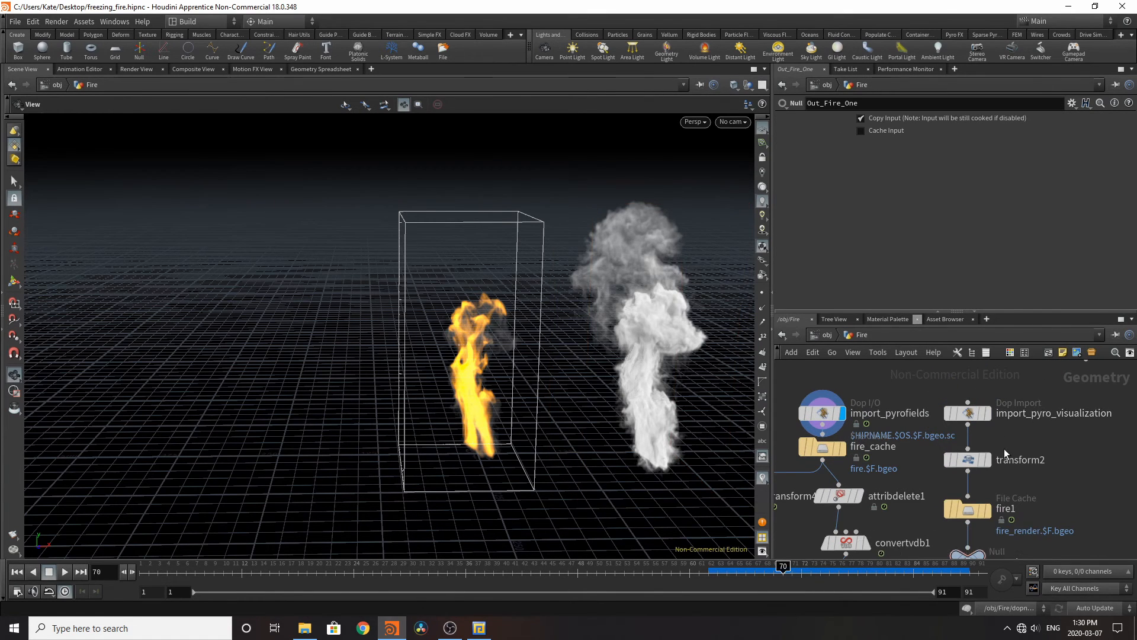
Step: Display transform2 and Out_Fire_One in the viewport to check the visualization branch of the fire
{"action": "left_click", "coordinate": [989, 459]}
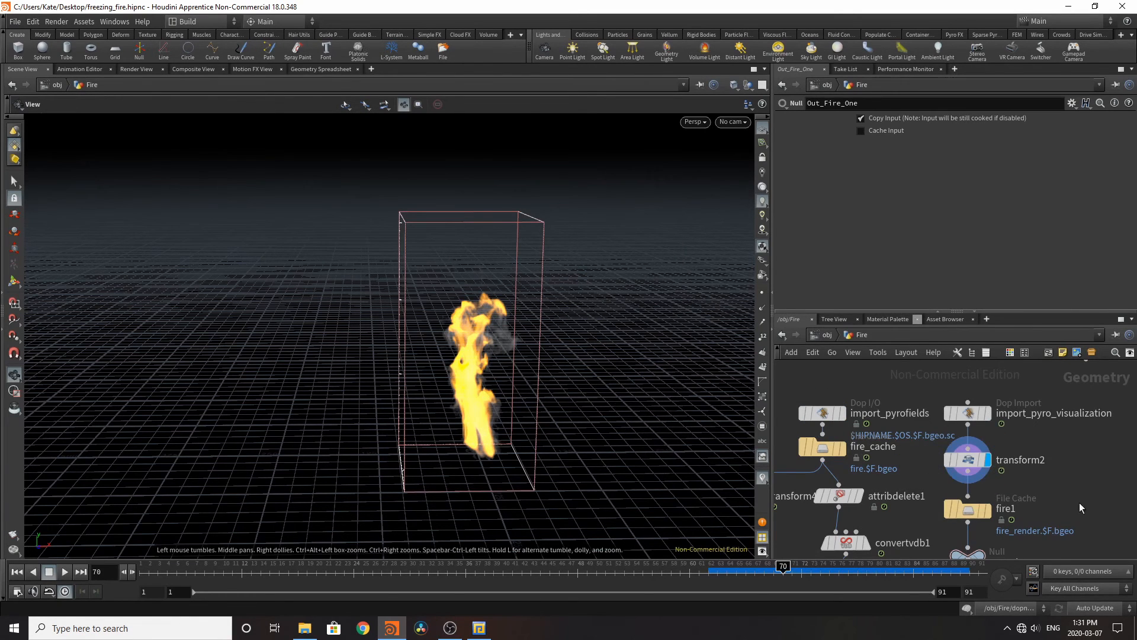
{"action": "scroll", "coordinate": [1047, 518], "scroll_direction": "down", "scroll_amount": 3}
{"action": "scroll", "coordinate": [1047, 518], "scroll_direction": "up", "scroll_amount": 3}
{"action": "mouse_move", "coordinate": [999, 499]}
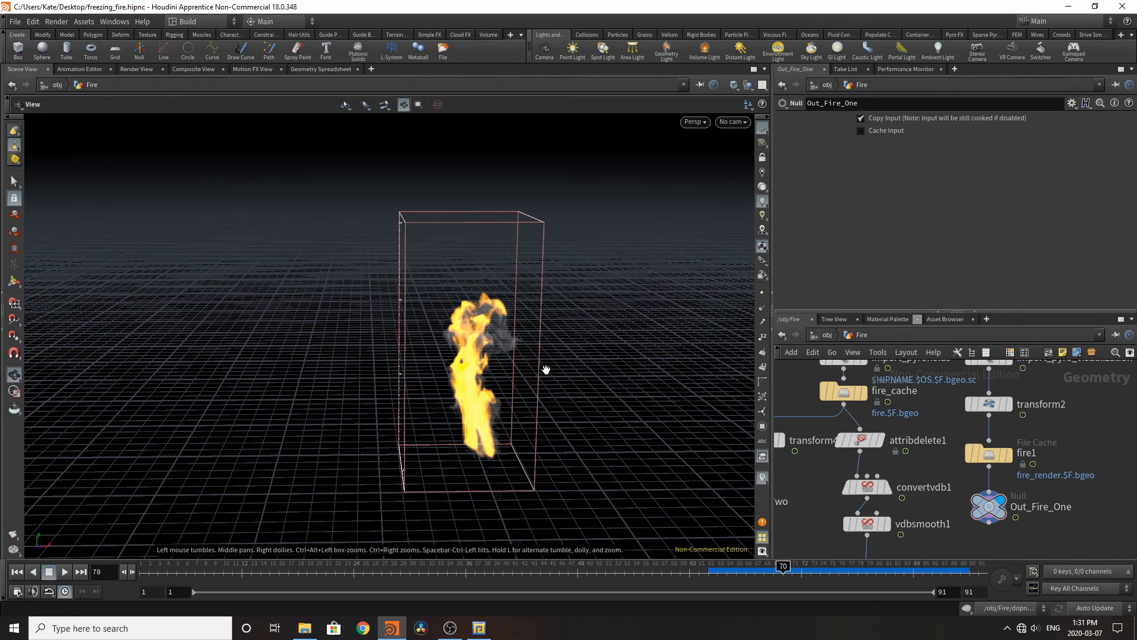
{"action": "scroll", "coordinate": [1014, 527], "scroll_direction": "down", "scroll_amount": 4}
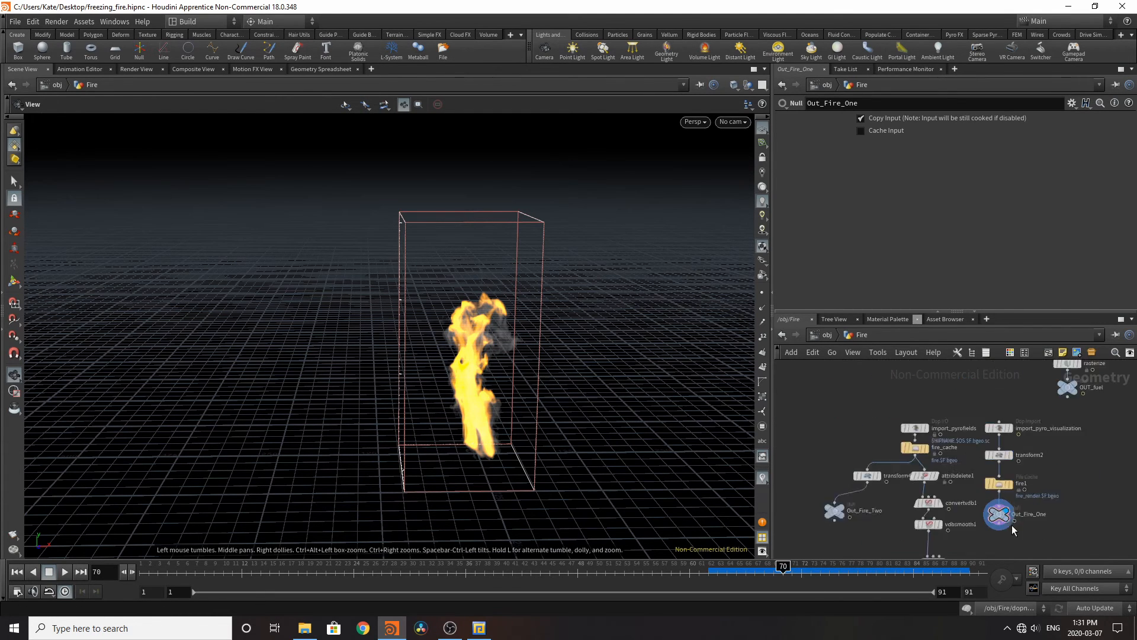
{"action": "scroll", "coordinate": [975, 474], "scroll_direction": "up", "scroll_amount": 4}
Step: Compare the outputs of fire_cache, Out_Fire_Two and Out_Fire_One by displaying each in the viewport
{"action": "left_click", "coordinate": [941, 470]}
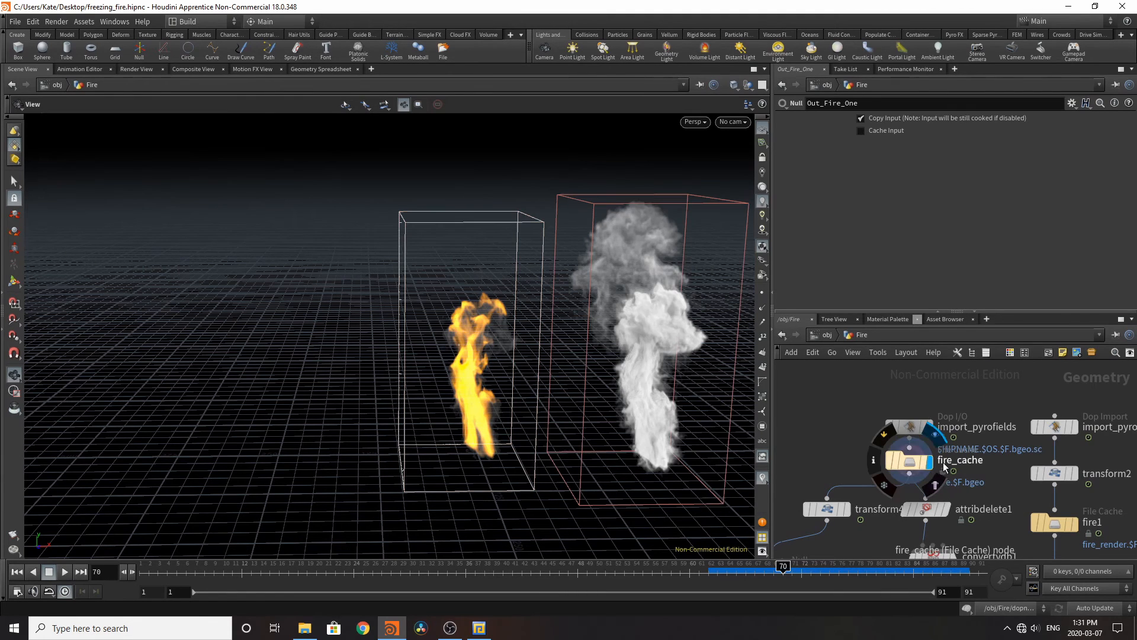
{"action": "scroll", "coordinate": [1001, 503], "scroll_direction": "down", "scroll_amount": 3}
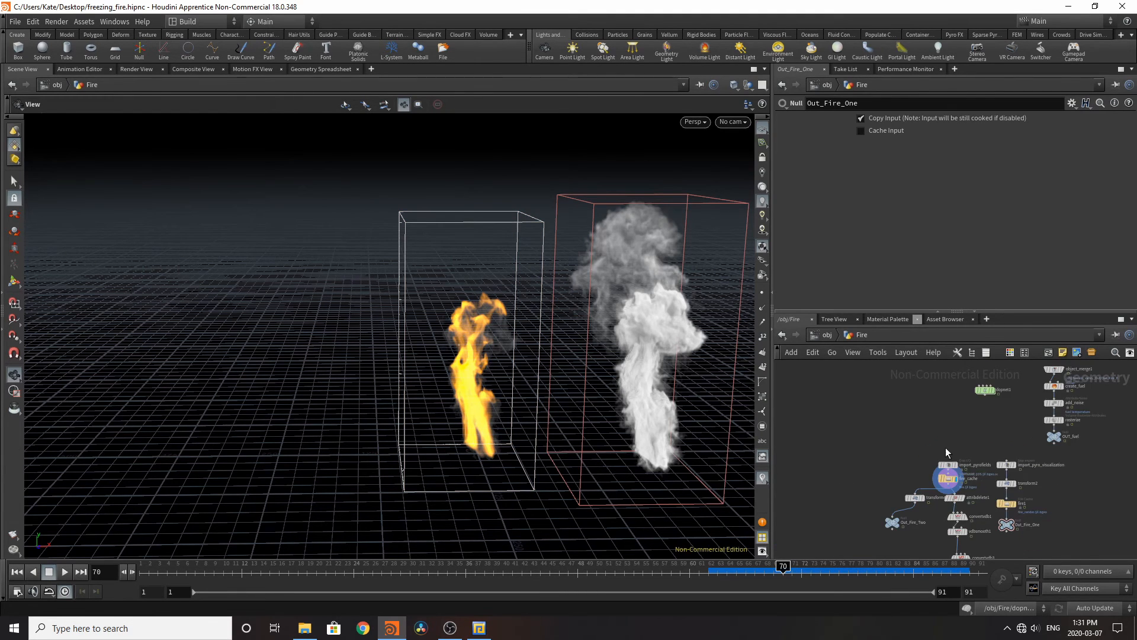
{"action": "scroll", "coordinate": [1021, 527], "scroll_direction": "up", "scroll_amount": 2}
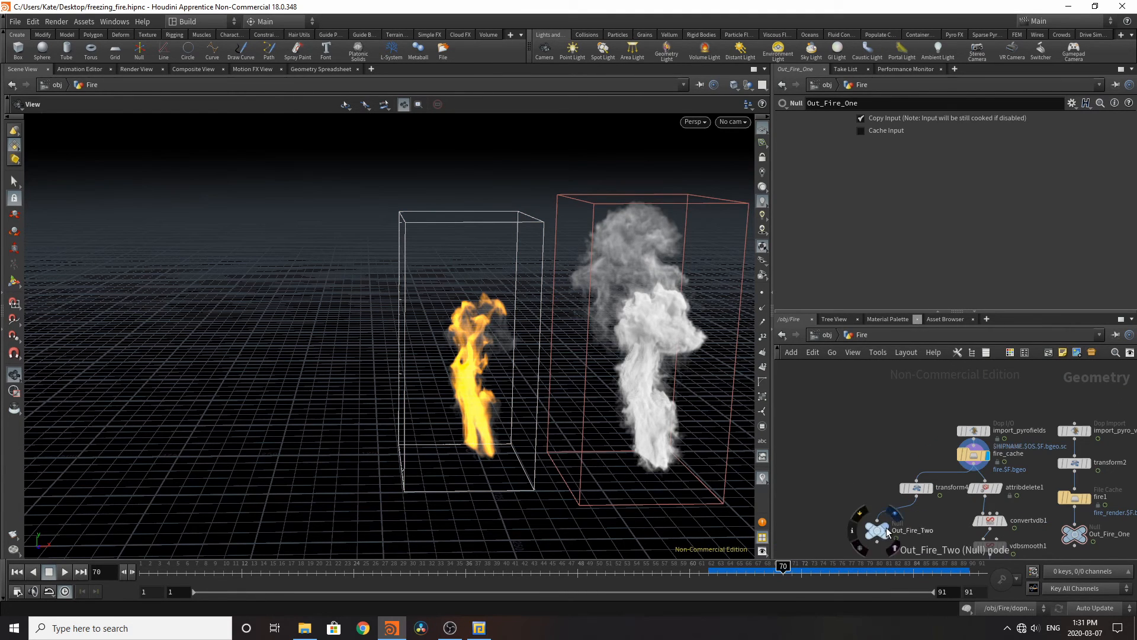
{"action": "left_click", "coordinate": [889, 533]}
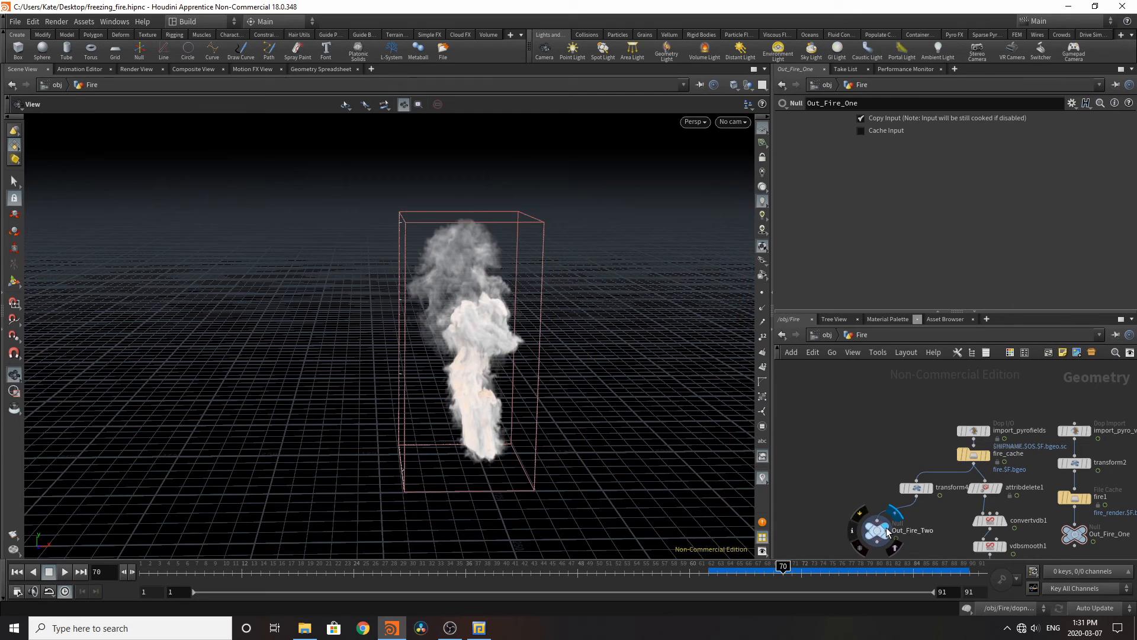
{"action": "left_click", "coordinate": [1087, 532]}
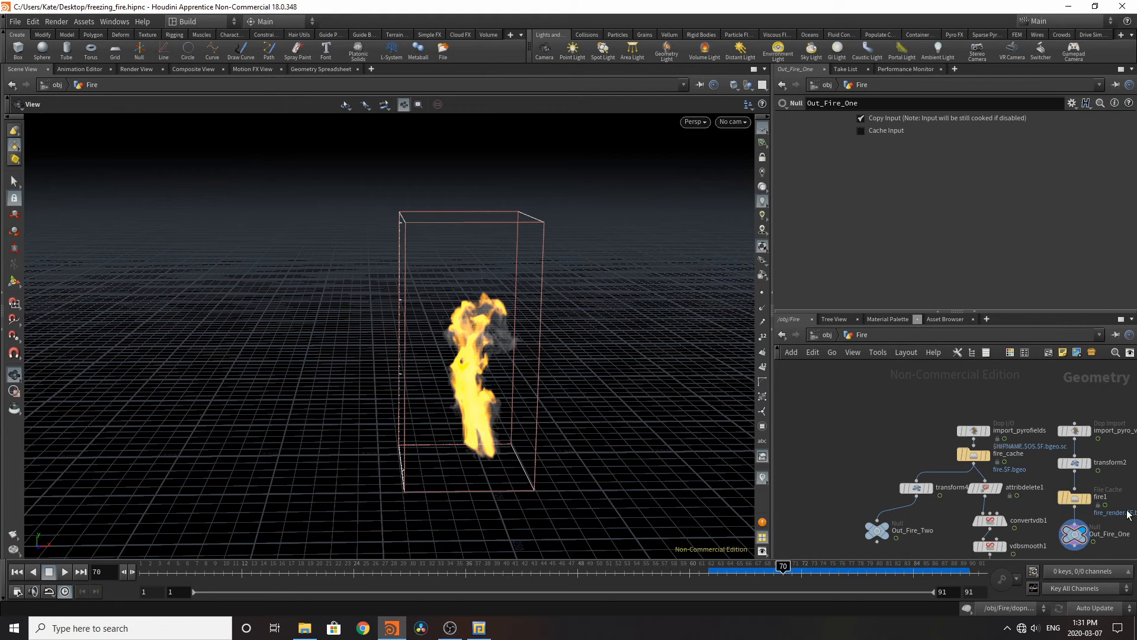
Step: Review the translate settings of transform2 and transform4, displaying each node's output
{"action": "left_click", "coordinate": [1078, 464]}
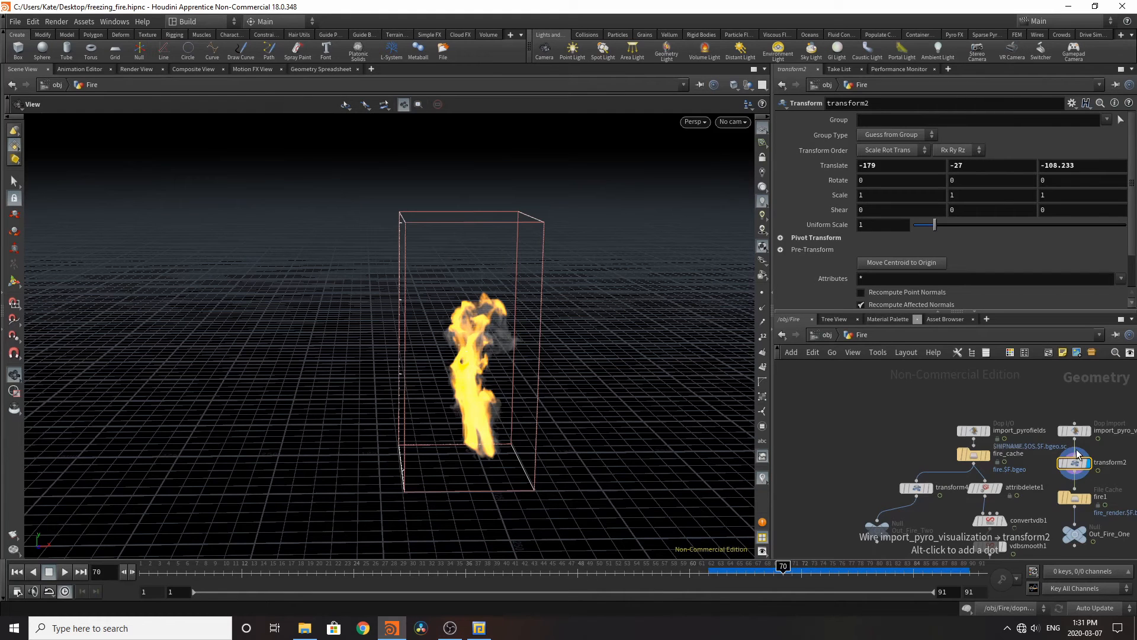
{"action": "left_click", "coordinate": [930, 488]}
{"action": "left_click", "coordinate": [921, 489]}
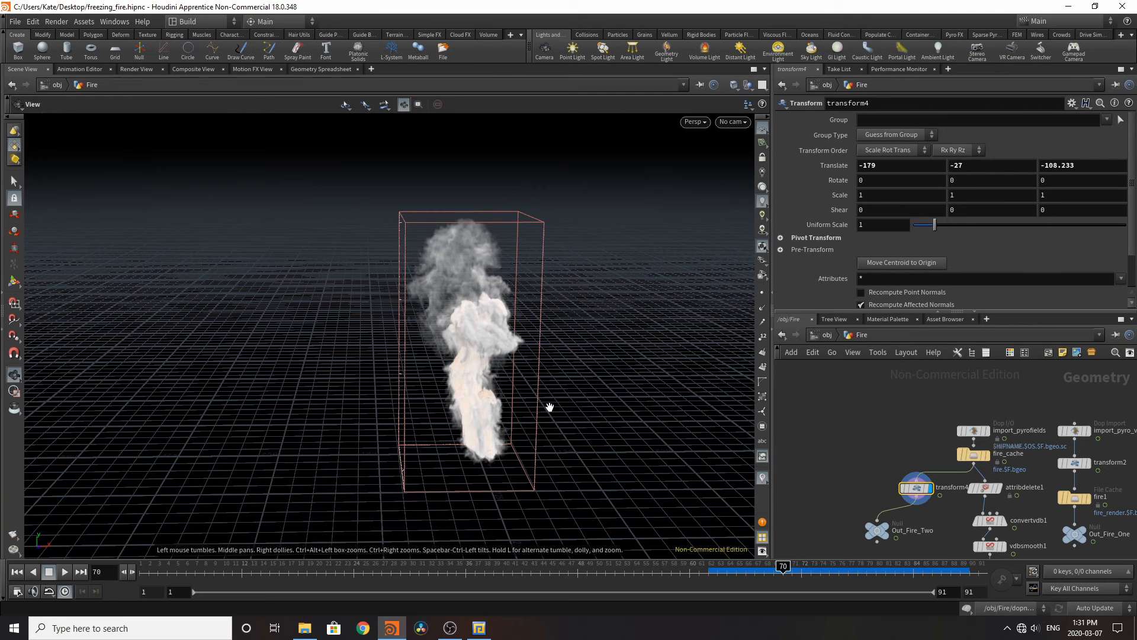
Step: Inspect the ice branch's attribdelete1, convertvdb1 and vdbsmooth1 nodes by displaying each in sequence
{"action": "scroll", "coordinate": [651, 388], "scroll_direction": "down", "scroll_amount": 1}
{"action": "scroll", "coordinate": [816, 427], "scroll_direction": "down", "scroll_amount": 4}
{"action": "scroll", "coordinate": [847, 455], "scroll_direction": "up", "scroll_amount": 4}
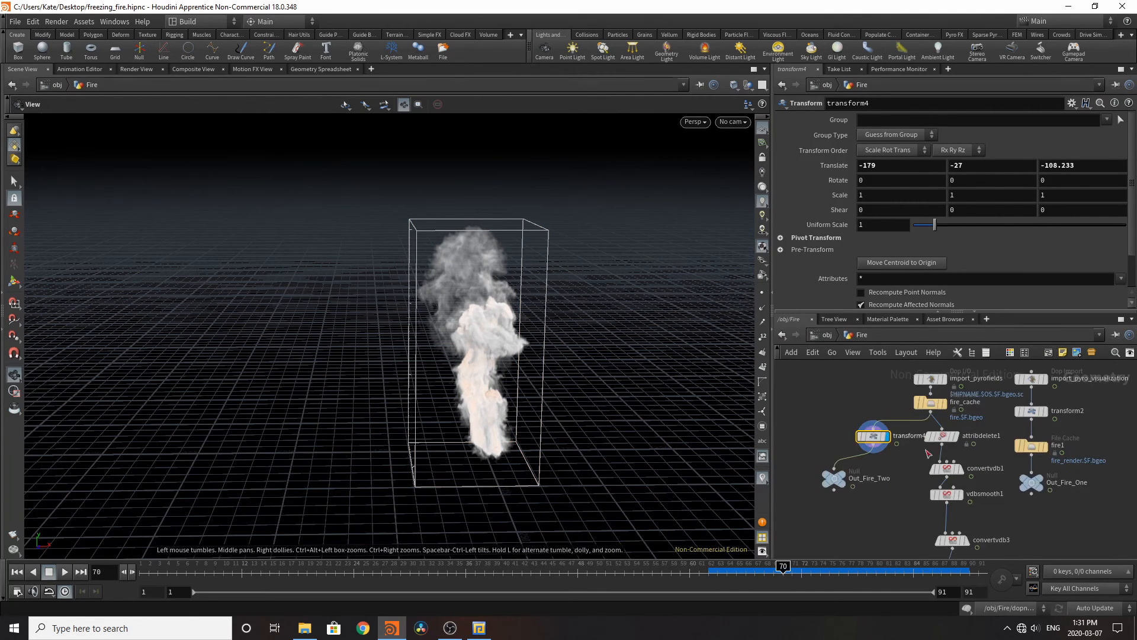
{"action": "scroll", "coordinate": [955, 512], "scroll_direction": "up", "scroll_amount": 2}
{"action": "left_click", "coordinate": [943, 415]}
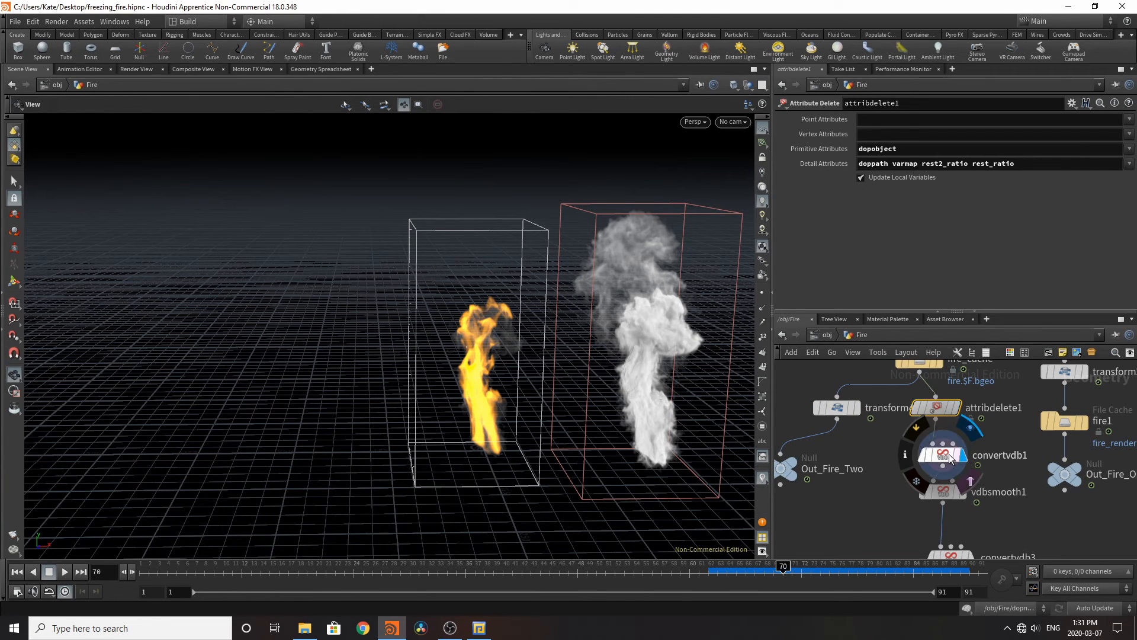
{"action": "left_click", "coordinate": [948, 456]}
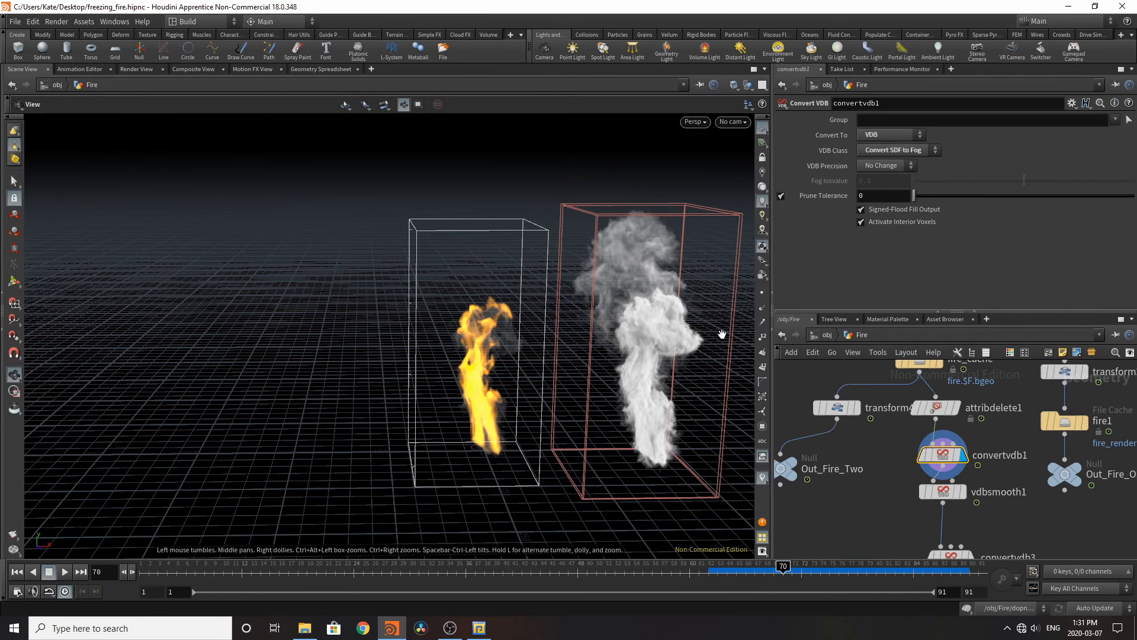
{"action": "mouse_move", "coordinate": [964, 499]}
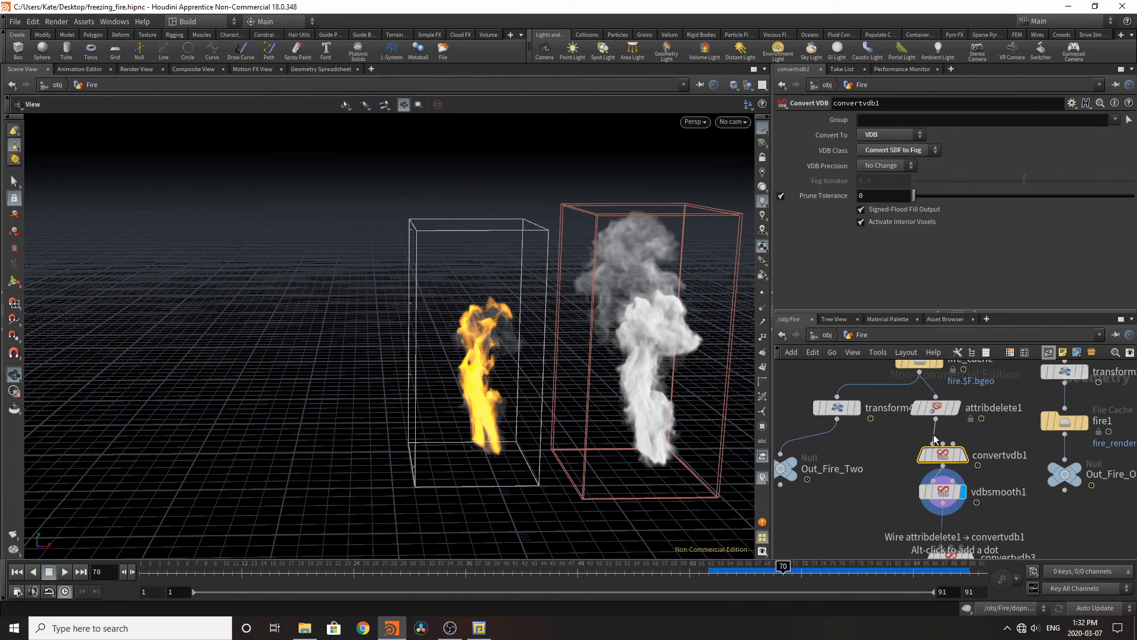
Step: Leave the Fire network and return to the scene's object level
{"action": "scroll", "coordinate": [1061, 524], "scroll_direction": "down", "scroll_amount": 3}
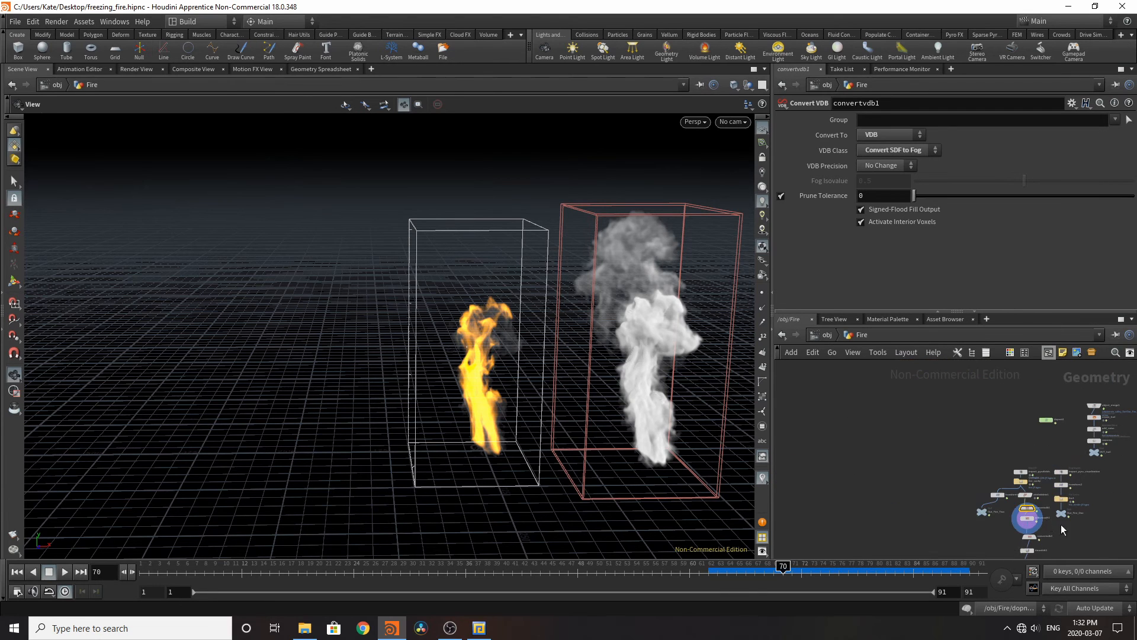
{"action": "scroll", "coordinate": [1061, 524], "scroll_direction": "up", "scroll_amount": 3}
{"action": "left_click", "coordinate": [839, 336]}
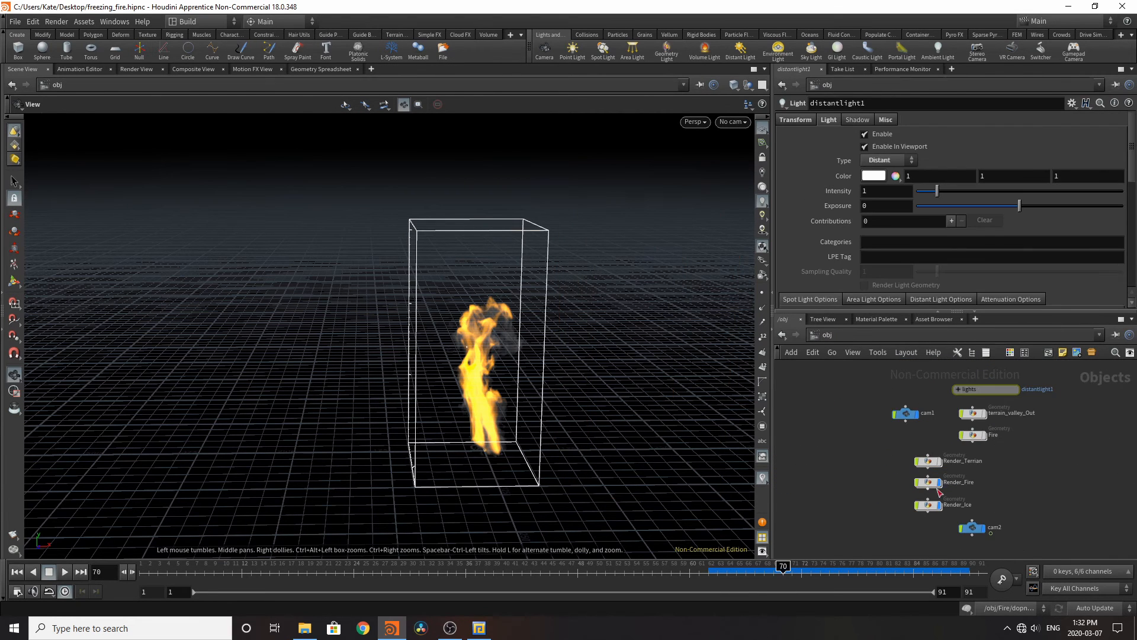
Step: Enter the Fire network and select vdbsmooth1 to review its smoothing operation and iterations
{"action": "scroll", "coordinate": [942, 489], "scroll_direction": "up", "scroll_amount": 3}
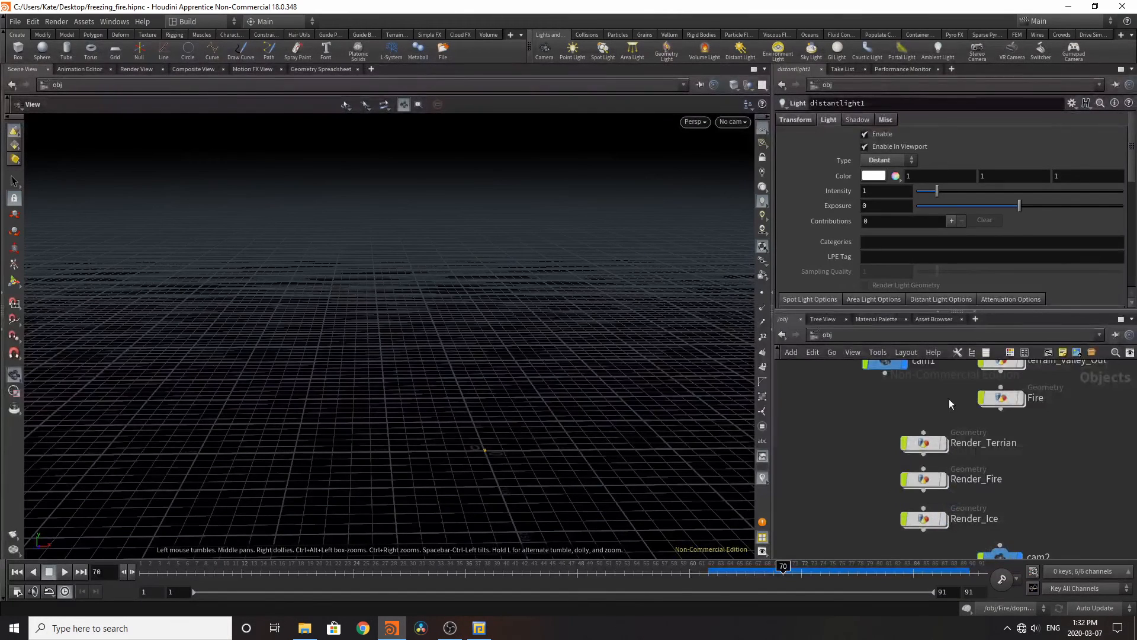
{"action": "scroll", "coordinate": [891, 442], "scroll_direction": "down", "scroll_amount": 3}
{"action": "scroll", "coordinate": [933, 437], "scroll_direction": "up", "scroll_amount": 3}
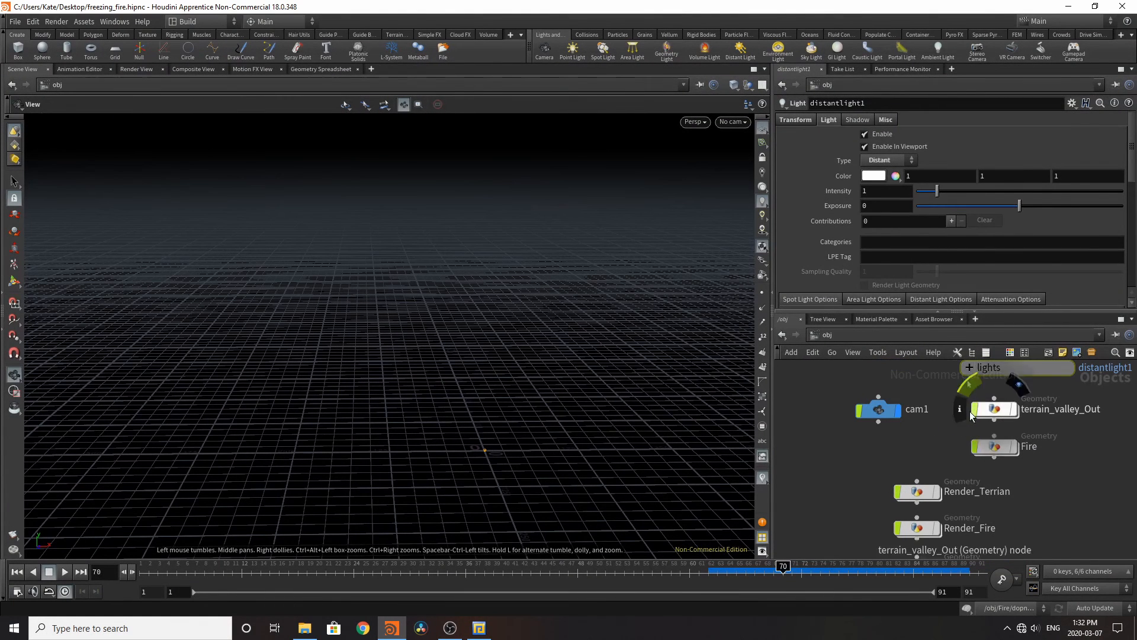
{"action": "double_click", "coordinate": [1003, 446]}
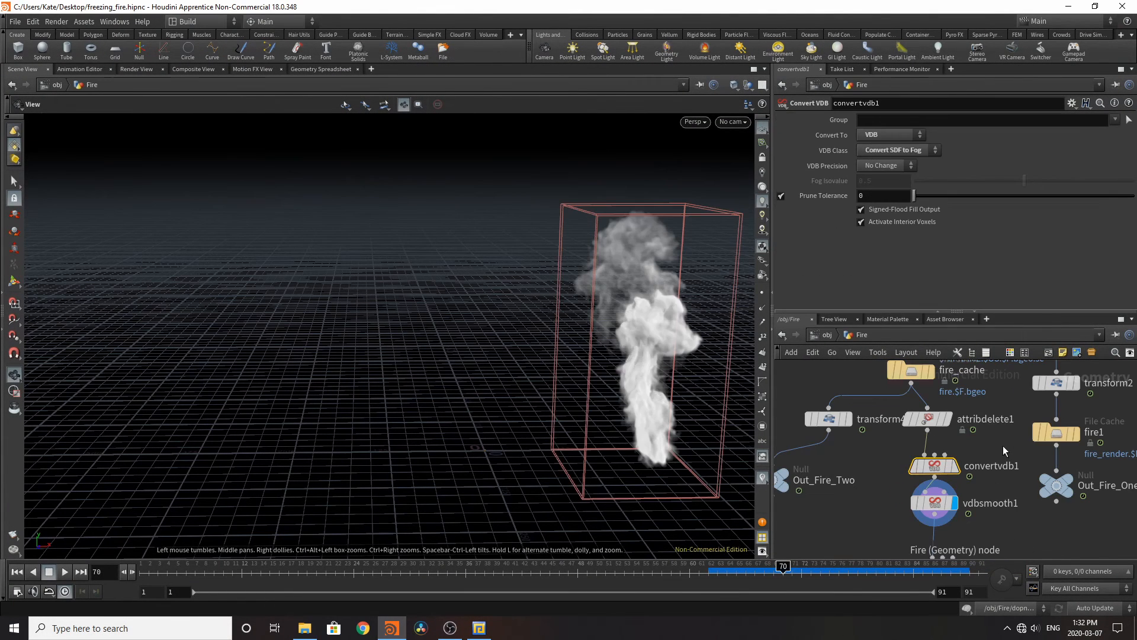
{"action": "scroll", "coordinate": [976, 451], "scroll_direction": "down", "scroll_amount": 3}
{"action": "scroll", "coordinate": [988, 472], "scroll_direction": "up", "scroll_amount": 3}
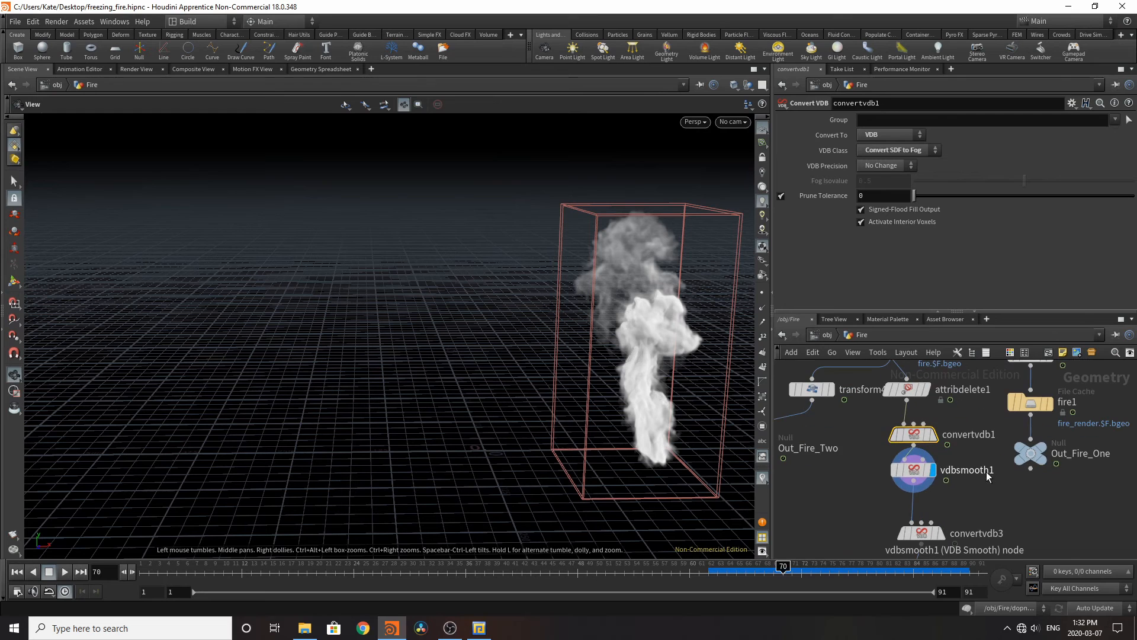
{"action": "left_click", "coordinate": [921, 472]}
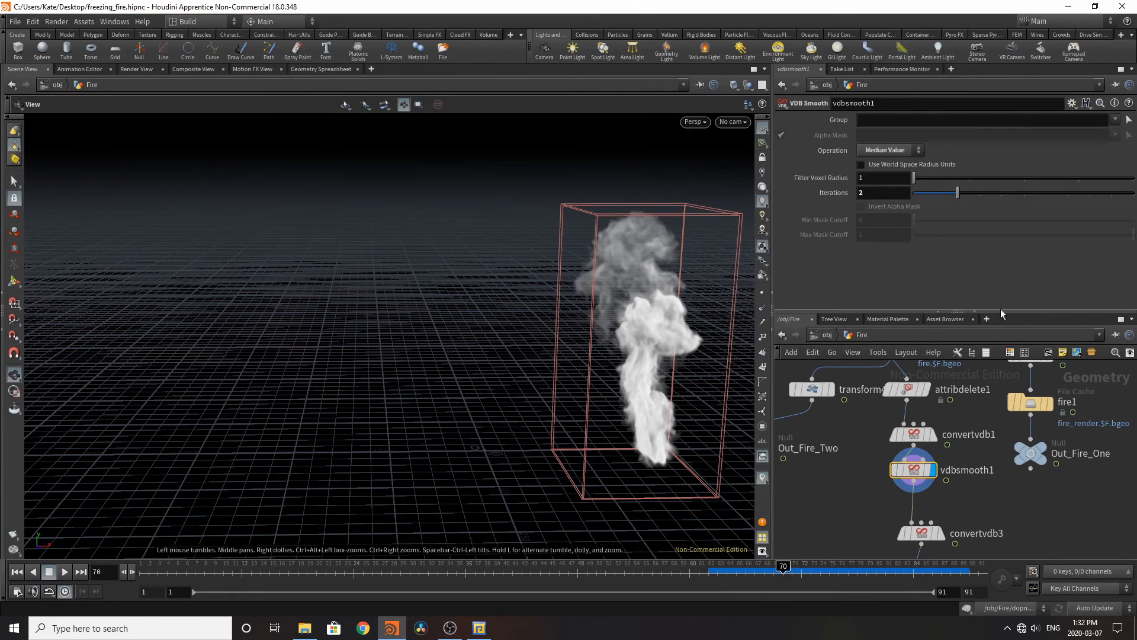
Step: Display convertvdb3's output and open its settings to review the fog-to-SDF conversion
{"action": "scroll", "coordinate": [971, 462], "scroll_direction": "down", "scroll_amount": 3}
{"action": "scroll", "coordinate": [965, 474], "scroll_direction": "up", "scroll_amount": 3}
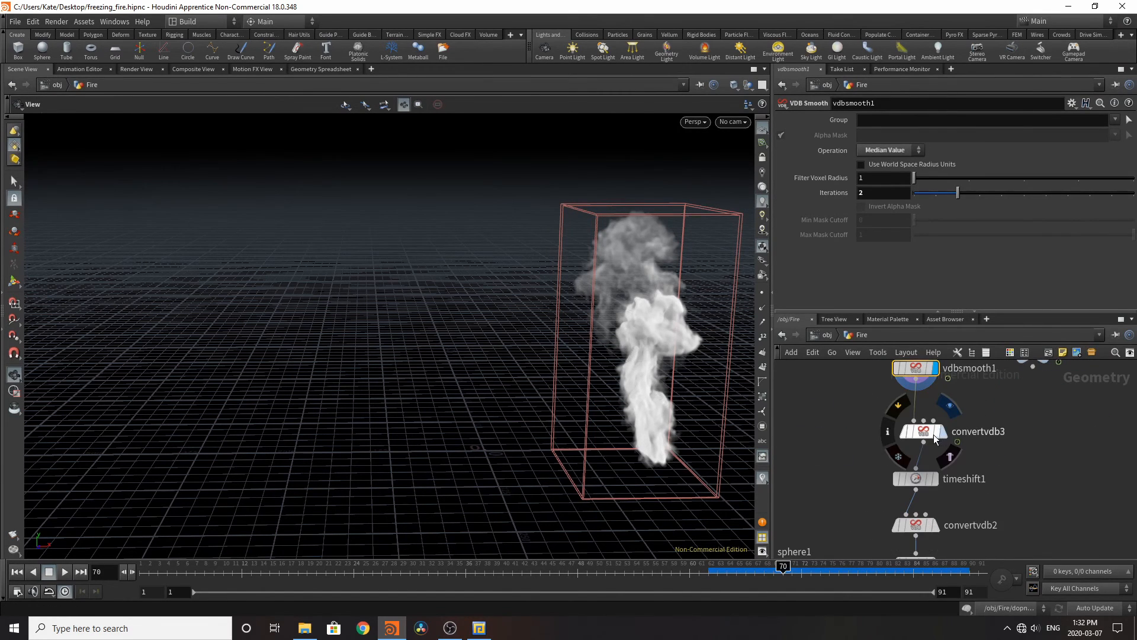
{"action": "left_click", "coordinate": [934, 434]}
{"action": "left_click", "coordinate": [929, 433]}
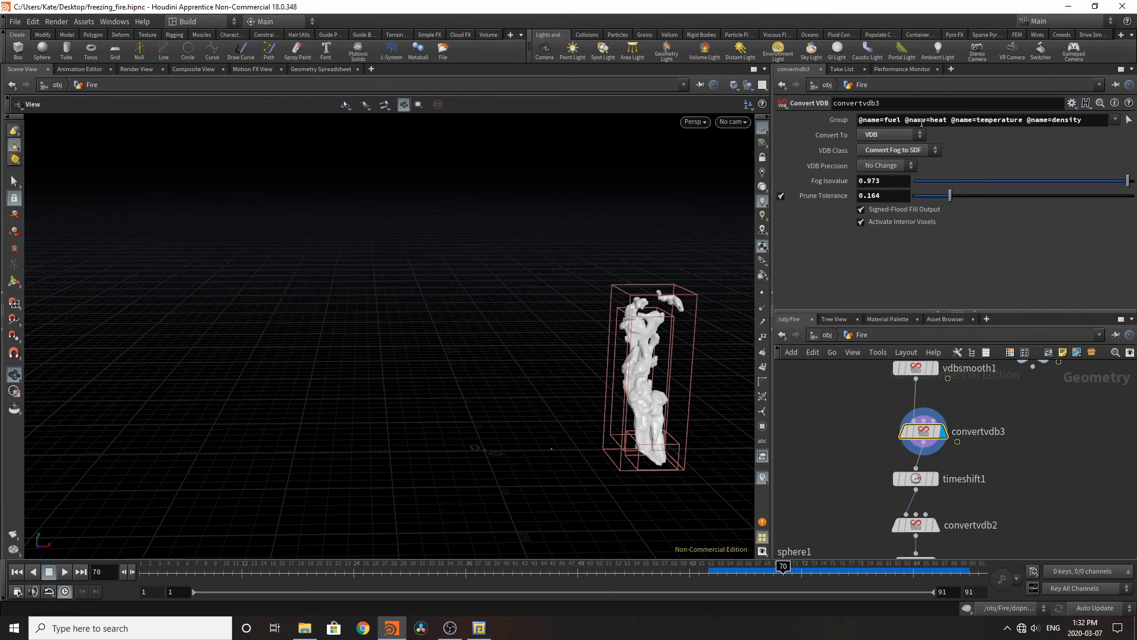
Step: Select import_pyrofields and review its list of fields to import
{"action": "scroll", "coordinate": [970, 386], "scroll_direction": "down", "scroll_amount": 3}
{"action": "scroll", "coordinate": [940, 398], "scroll_direction": "up", "scroll_amount": 3}
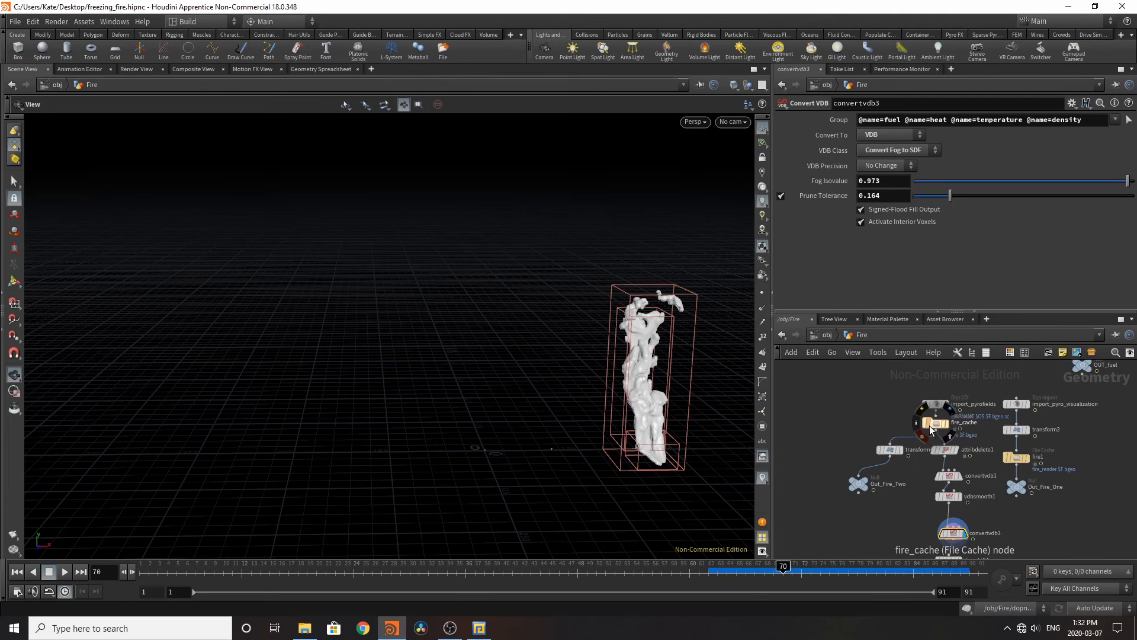
{"action": "left_click", "coordinate": [938, 395]}
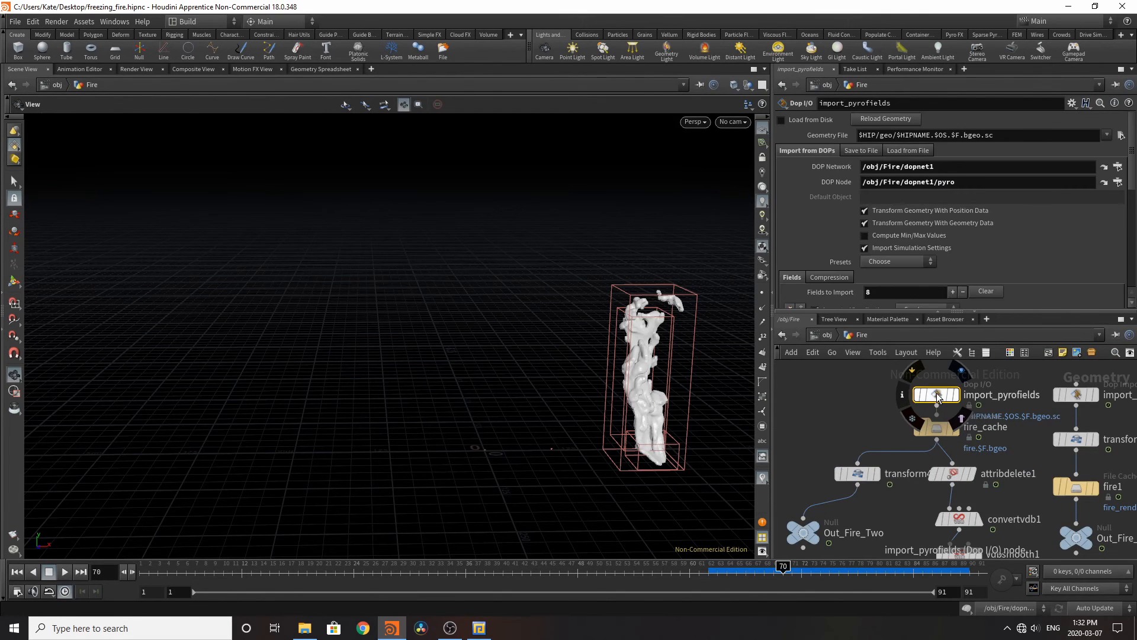
{"action": "scroll", "coordinate": [907, 299], "scroll_direction": "down", "scroll_amount": 5}
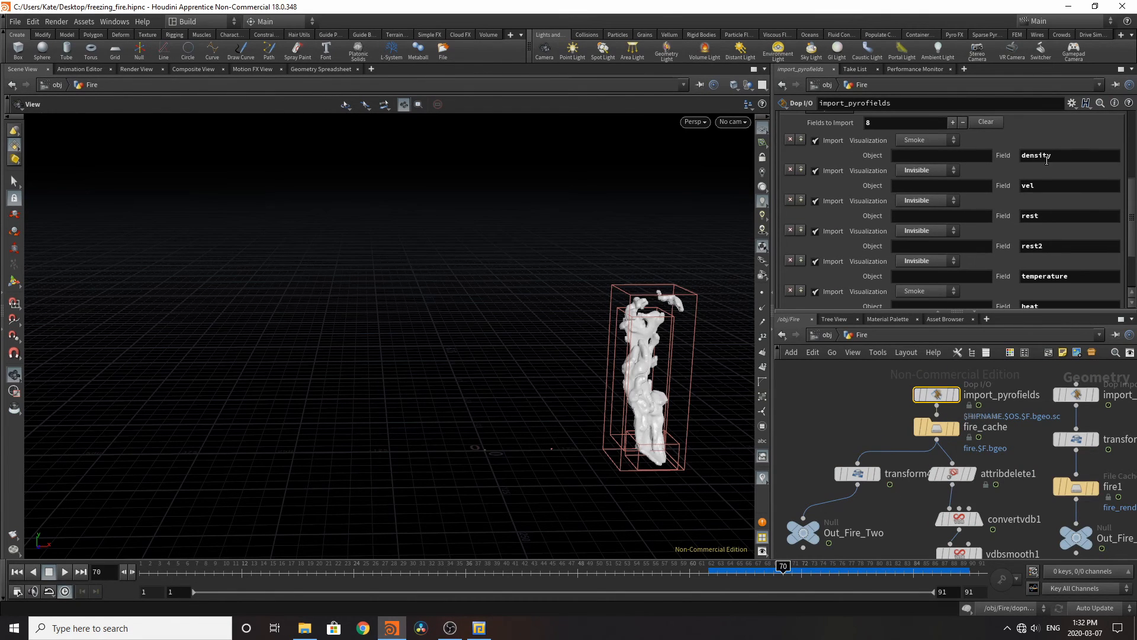
{"action": "scroll", "coordinate": [1060, 232], "scroll_direction": "down", "scroll_amount": 3}
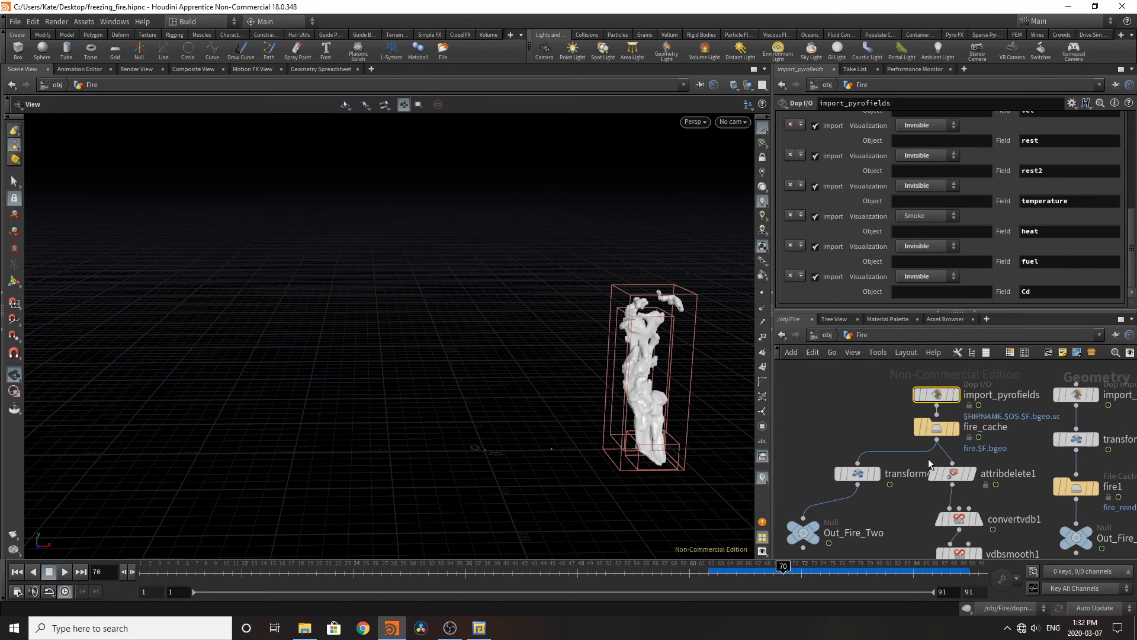
Step: Recheck convertvdb3's field group, and display timeshift1 to review its frame setting
{"action": "scroll", "coordinate": [929, 458], "scroll_direction": "down", "scroll_amount": 3}
{"action": "scroll", "coordinate": [985, 475], "scroll_direction": "up", "scroll_amount": 3}
{"action": "left_click", "coordinate": [960, 502]}
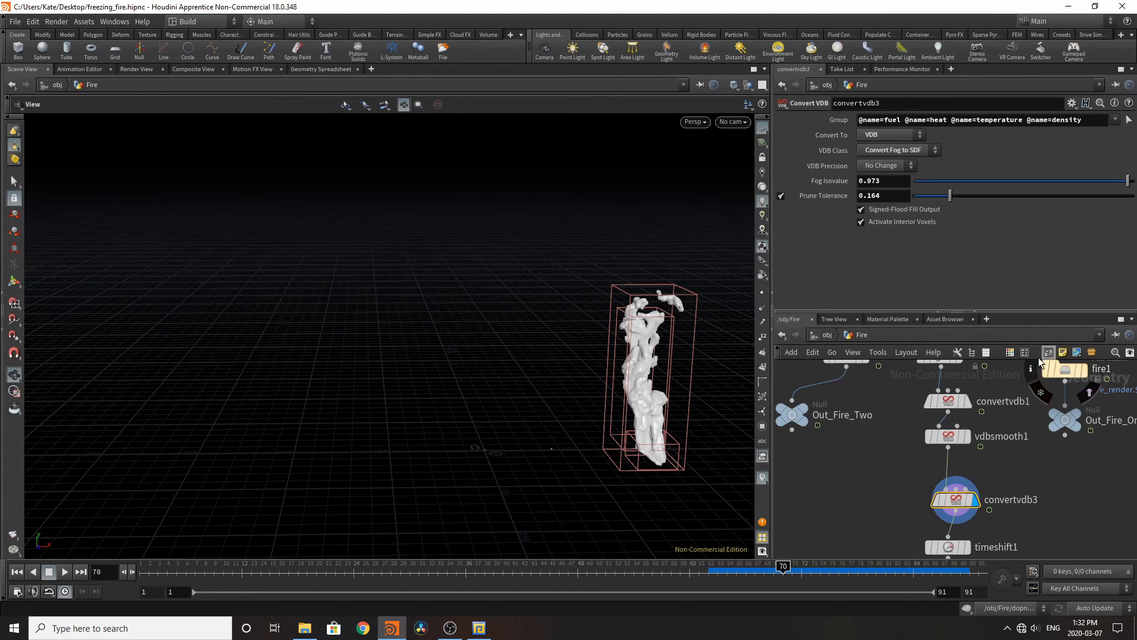
{"action": "scroll", "coordinate": [918, 546], "scroll_direction": "down", "scroll_amount": 2}
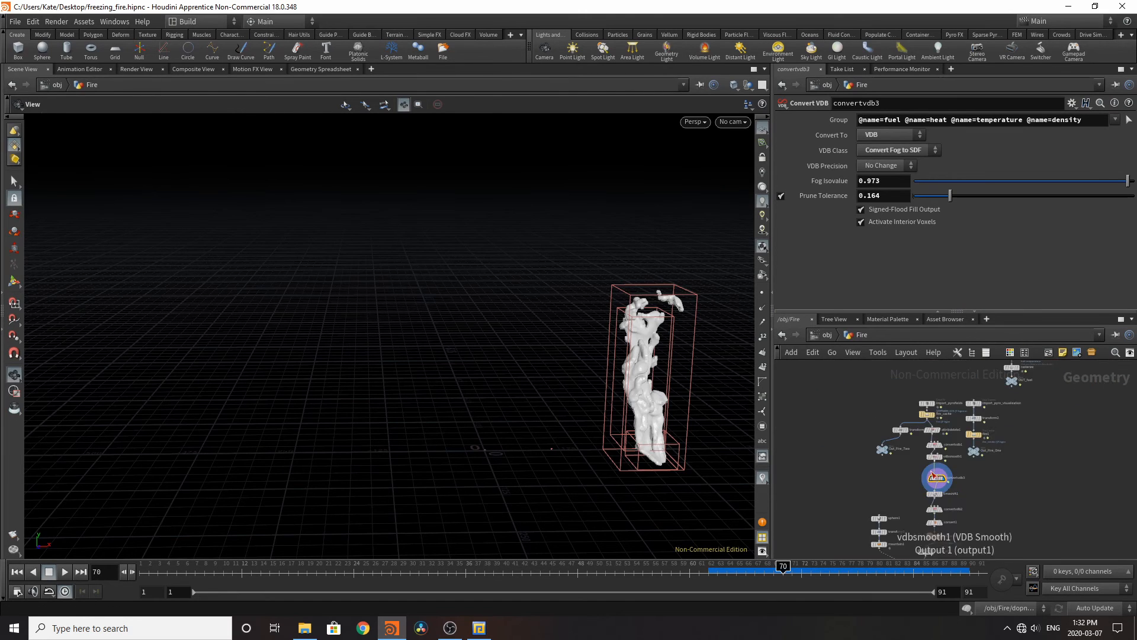
{"action": "scroll", "coordinate": [937, 456], "scroll_direction": "up", "scroll_amount": 3}
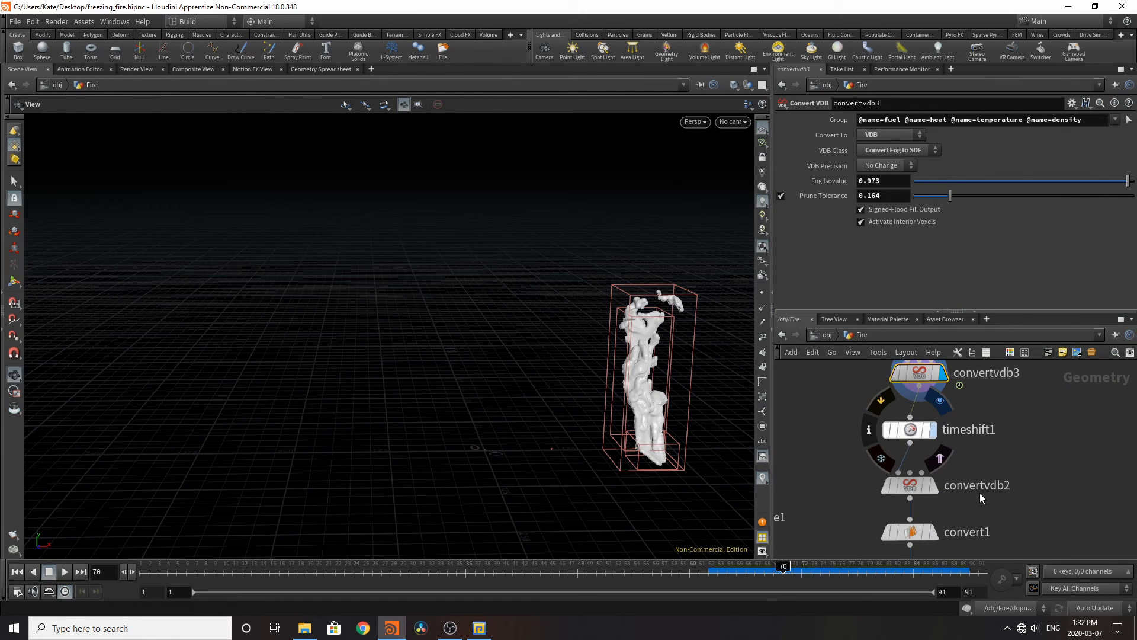
{"action": "left_click", "coordinate": [911, 429]}
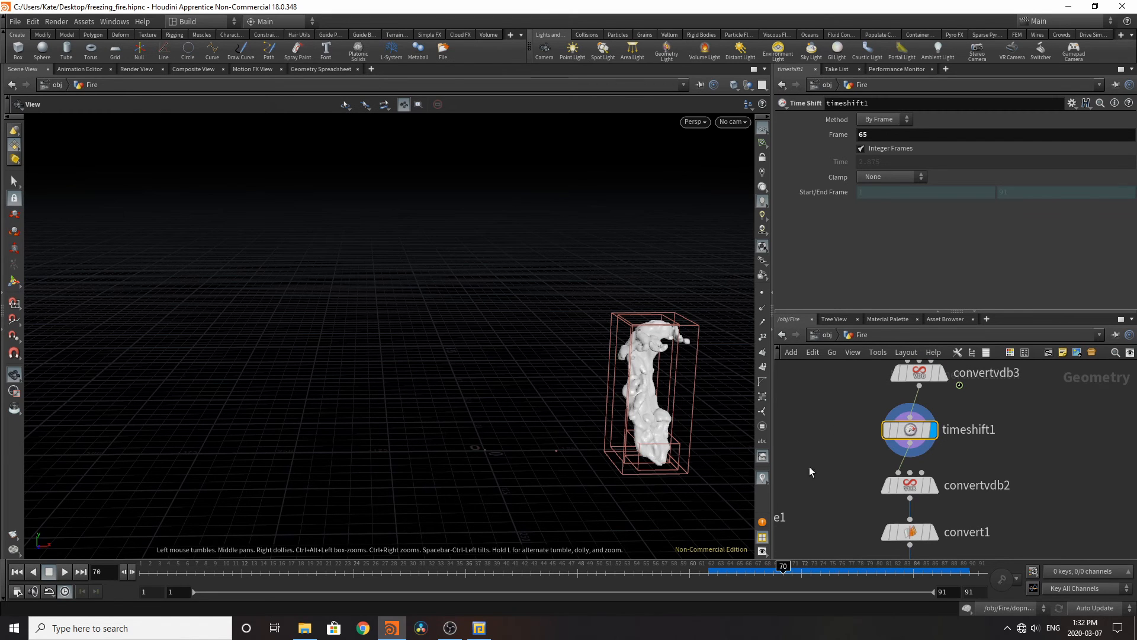
Step: Display convertvdb2's polygon soup output and examine the frozen flame mesh up close from several angles
{"action": "scroll", "coordinate": [976, 461], "scroll_direction": "down", "scroll_amount": 2}
{"action": "scroll", "coordinate": [966, 459], "scroll_direction": "down", "scroll_amount": 1}
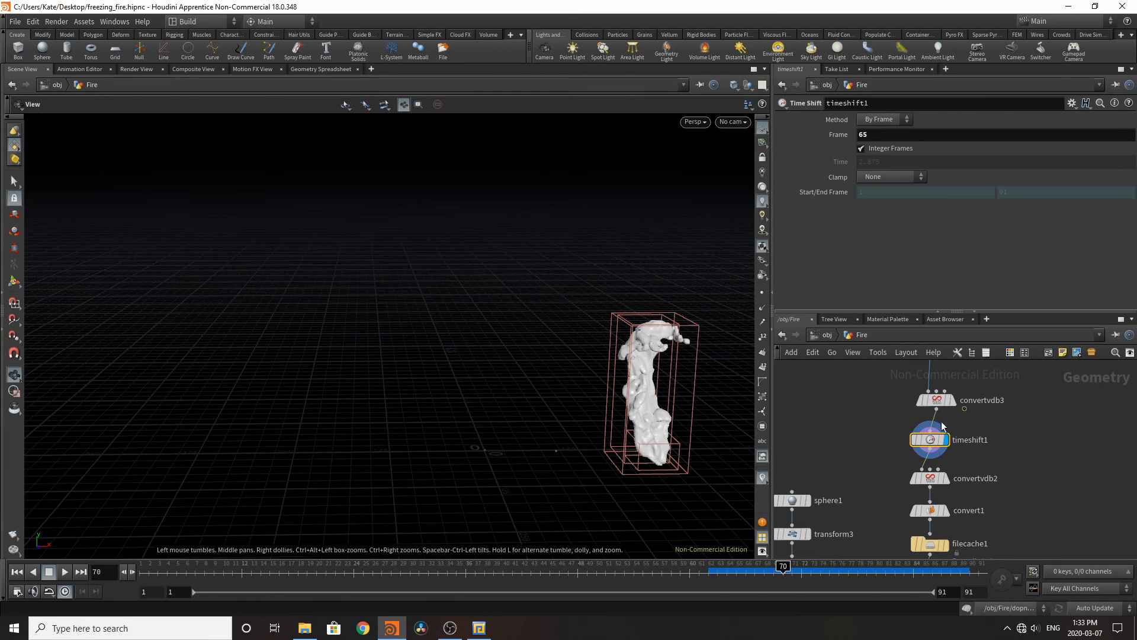
{"action": "left_click", "coordinate": [942, 478]}
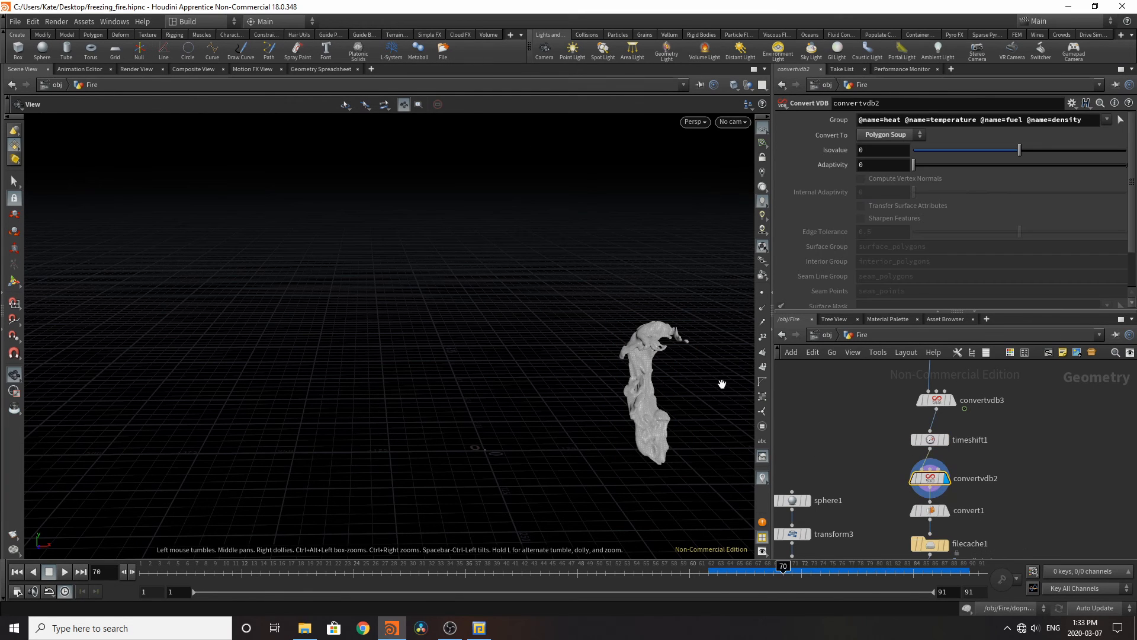
{"action": "middle_click_drag", "start_coordinate": [561, 333], "coordinate": [428, 313]}
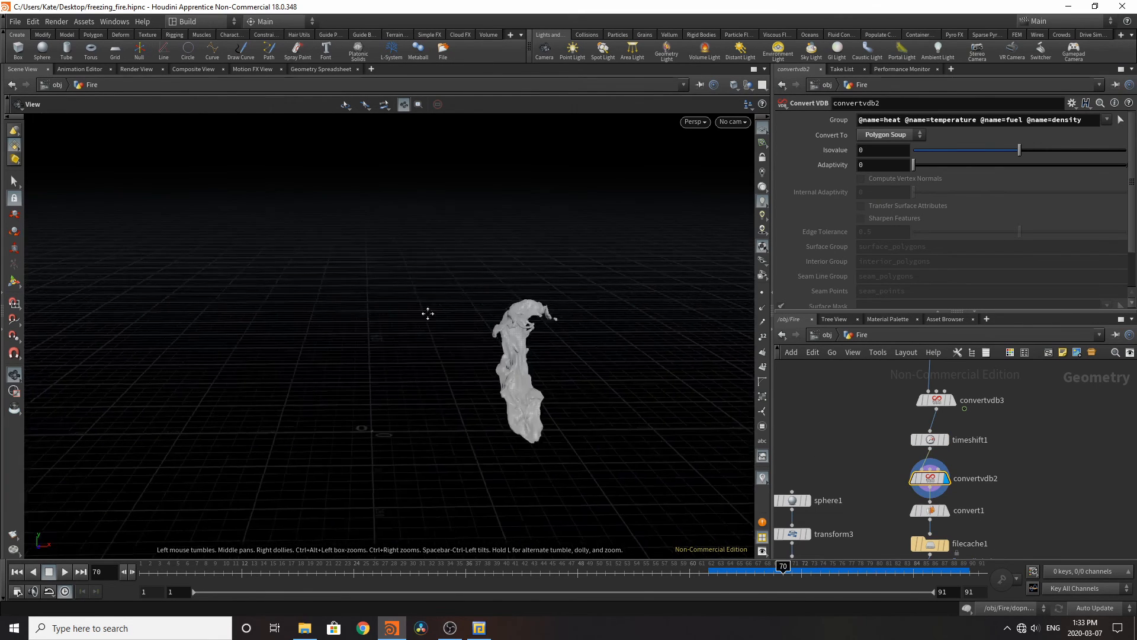
{"action": "scroll", "coordinate": [538, 353], "scroll_direction": "up", "scroll_amount": 6}
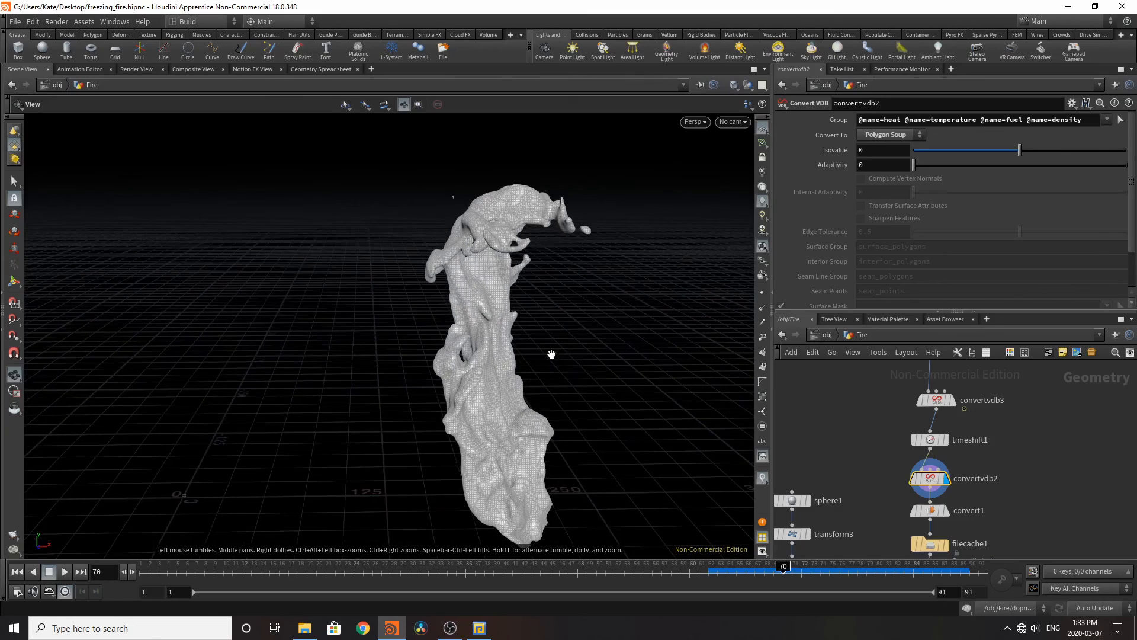
{"action": "left_click_drag", "start_coordinate": [551, 354], "coordinate": [487, 316]}
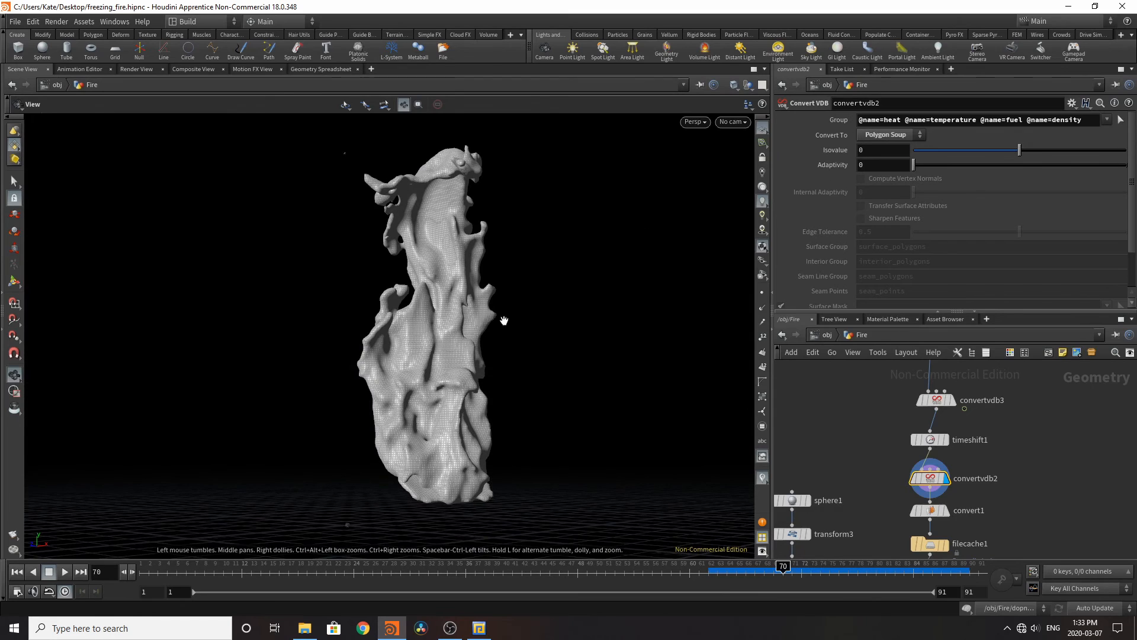
{"action": "left_click_drag", "start_coordinate": [538, 284], "coordinate": [500, 275]}
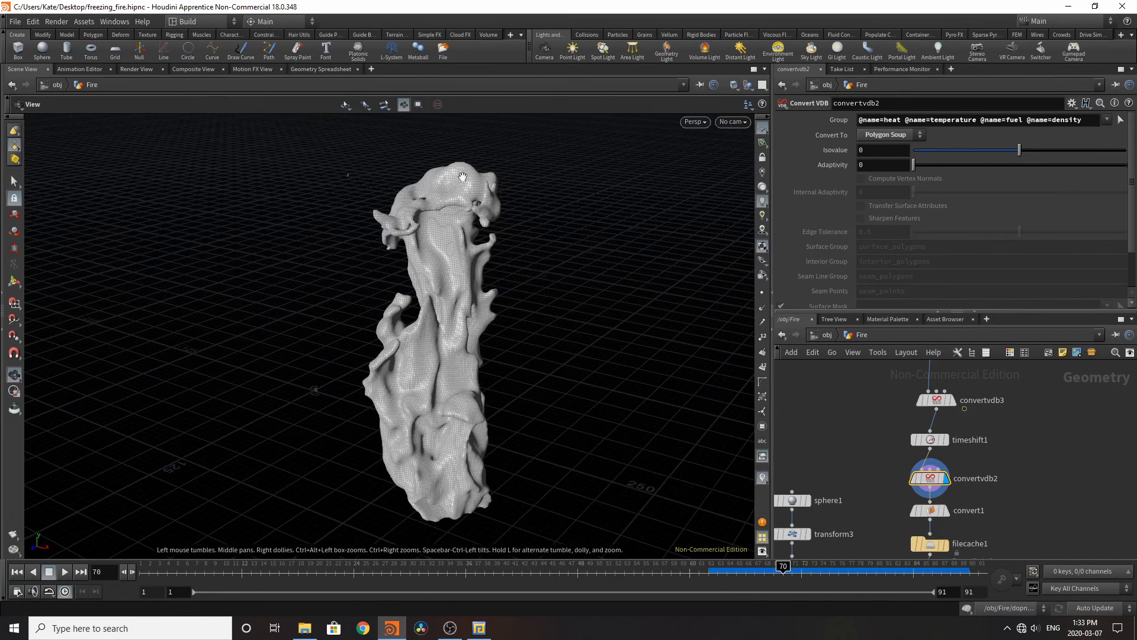
{"action": "left_click_drag", "start_coordinate": [530, 312], "coordinate": [535, 322]}
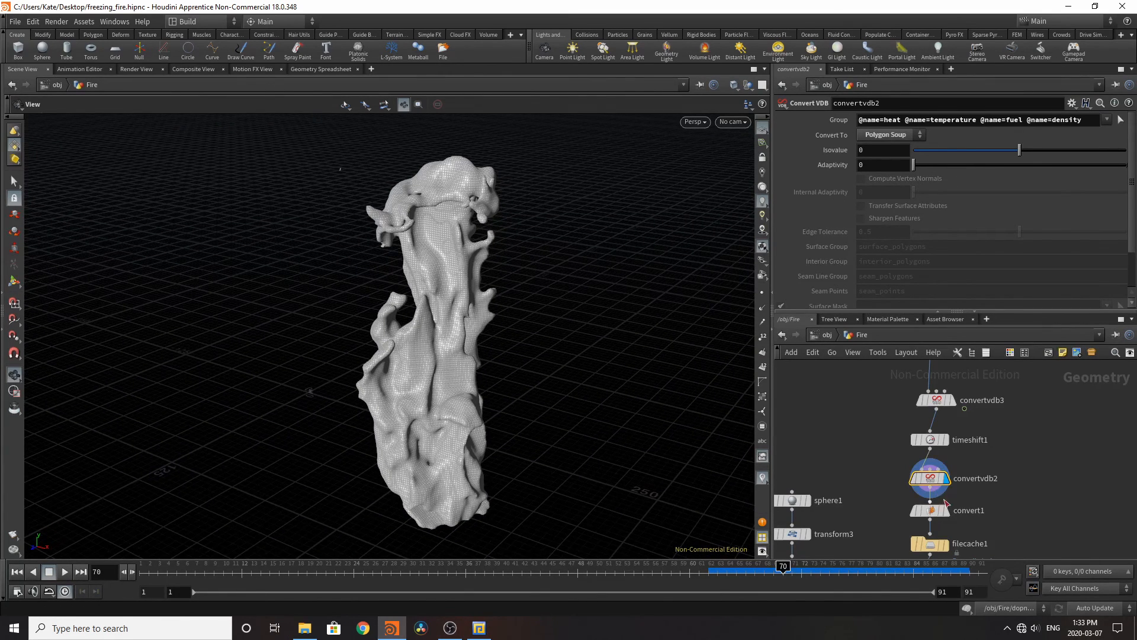
Step: Display convert1 and filecache1 in sequence, reviewing their polygon conversion and geometry file settings
{"action": "left_click", "coordinate": [930, 511]}
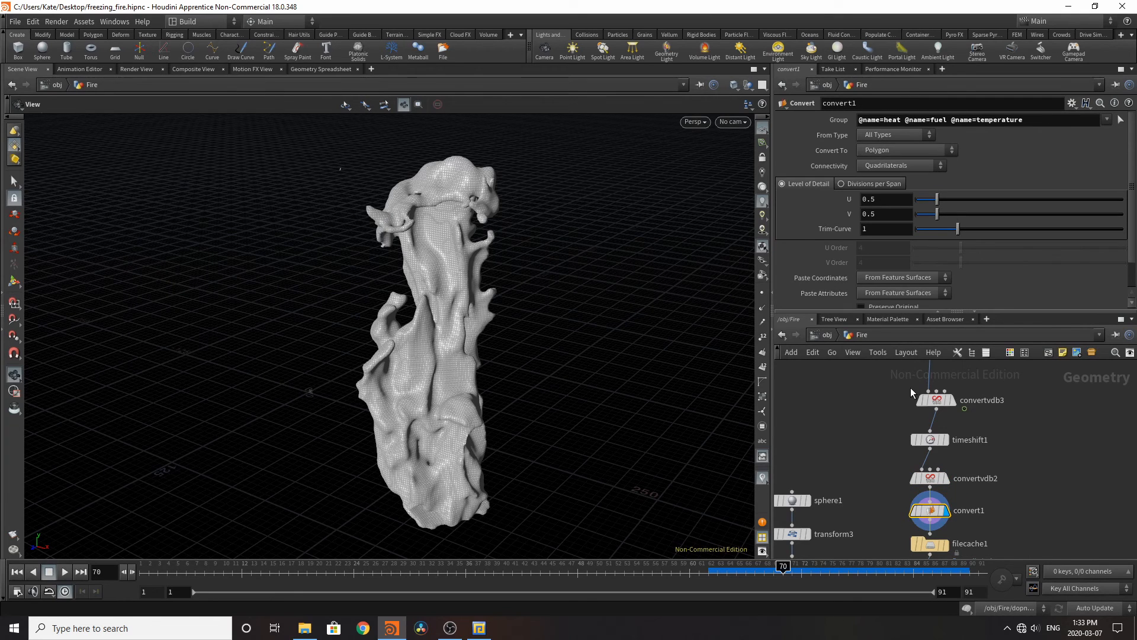
{"action": "scroll", "coordinate": [986, 429], "scroll_direction": "down", "scroll_amount": 5}
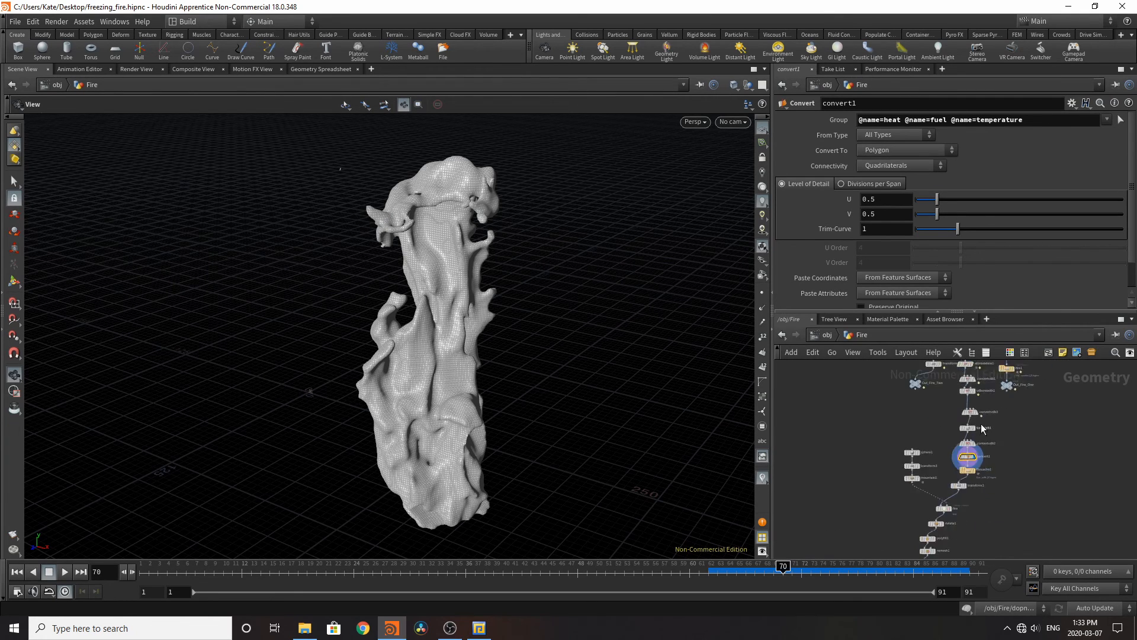
{"action": "scroll", "coordinate": [983, 486], "scroll_direction": "up", "scroll_amount": 7}
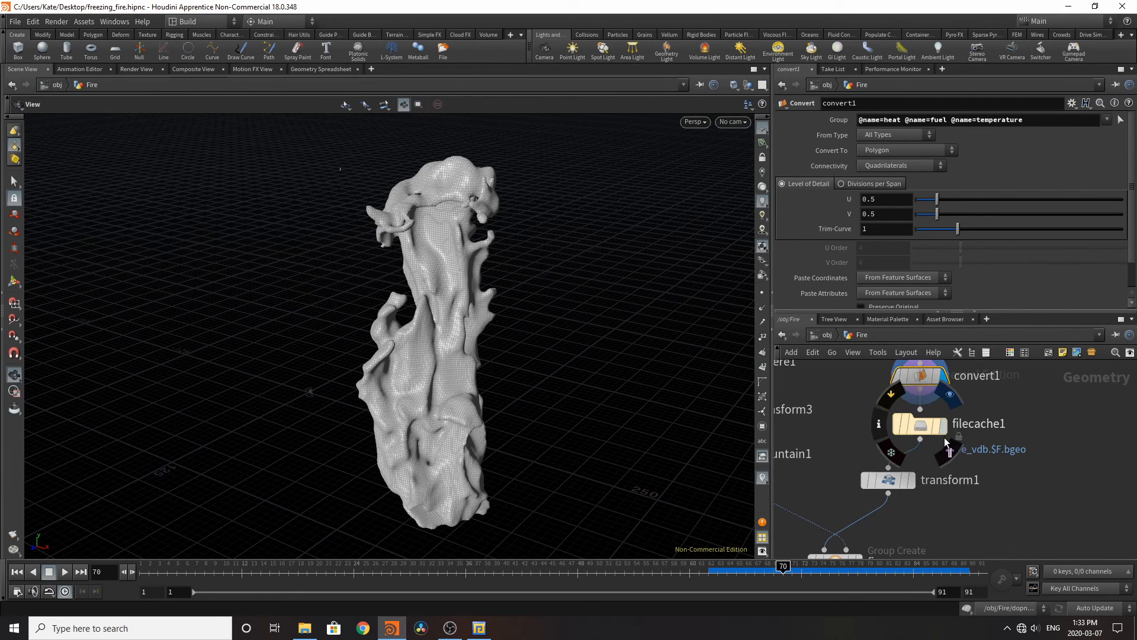
{"action": "left_click", "coordinate": [923, 428]}
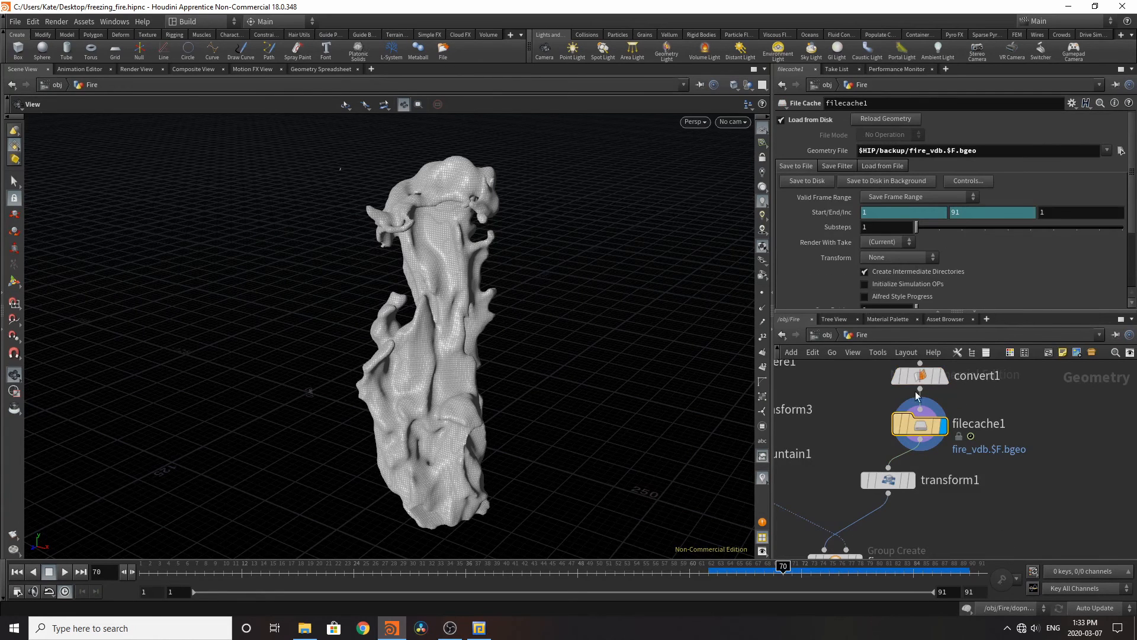
Step: Compare the cached mesh with a template overlay of the transform feeding Out_Fire_Two, and display transform1 to review its translate values
{"action": "scroll", "coordinate": [934, 511], "scroll_direction": "down", "scroll_amount": 5}
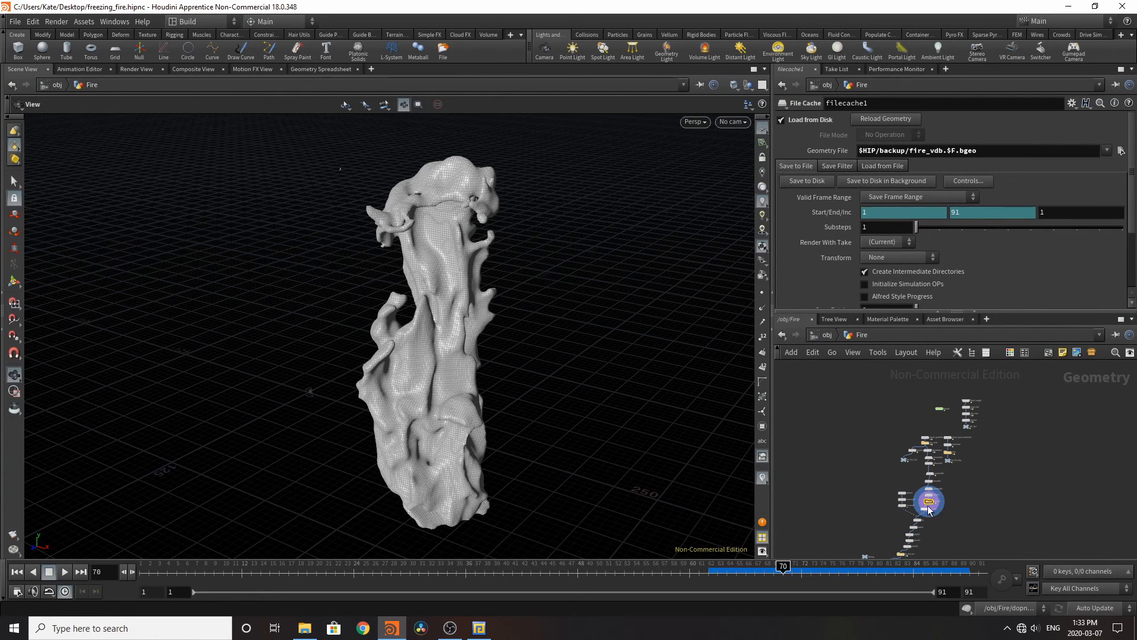
{"action": "scroll", "coordinate": [924, 420], "scroll_direction": "up", "scroll_amount": 5}
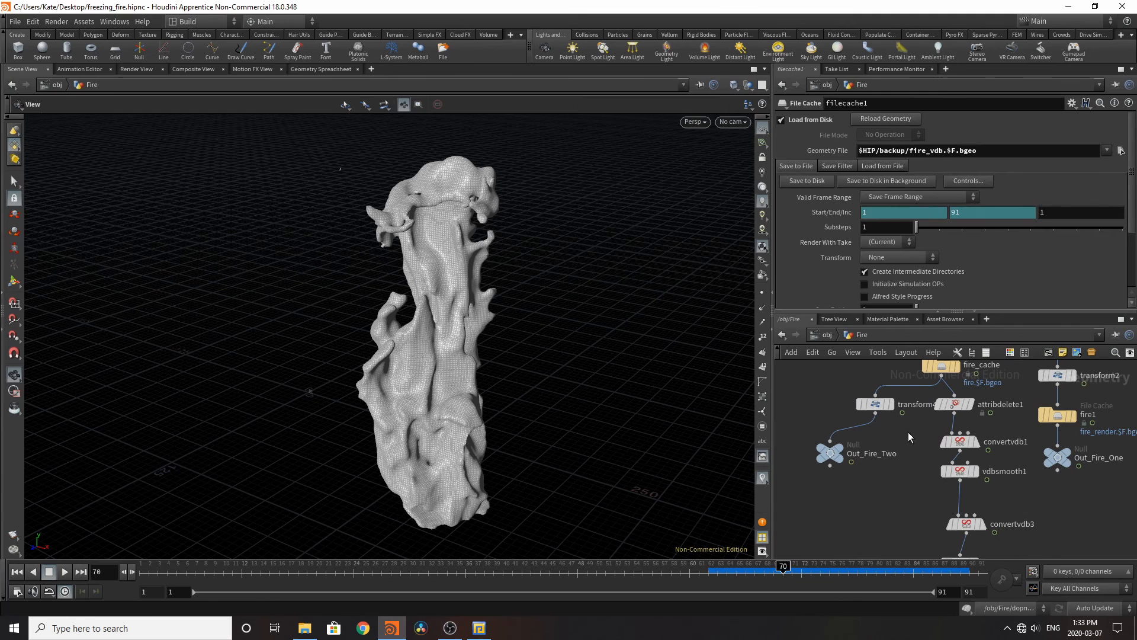
{"action": "left_click", "coordinate": [885, 404]}
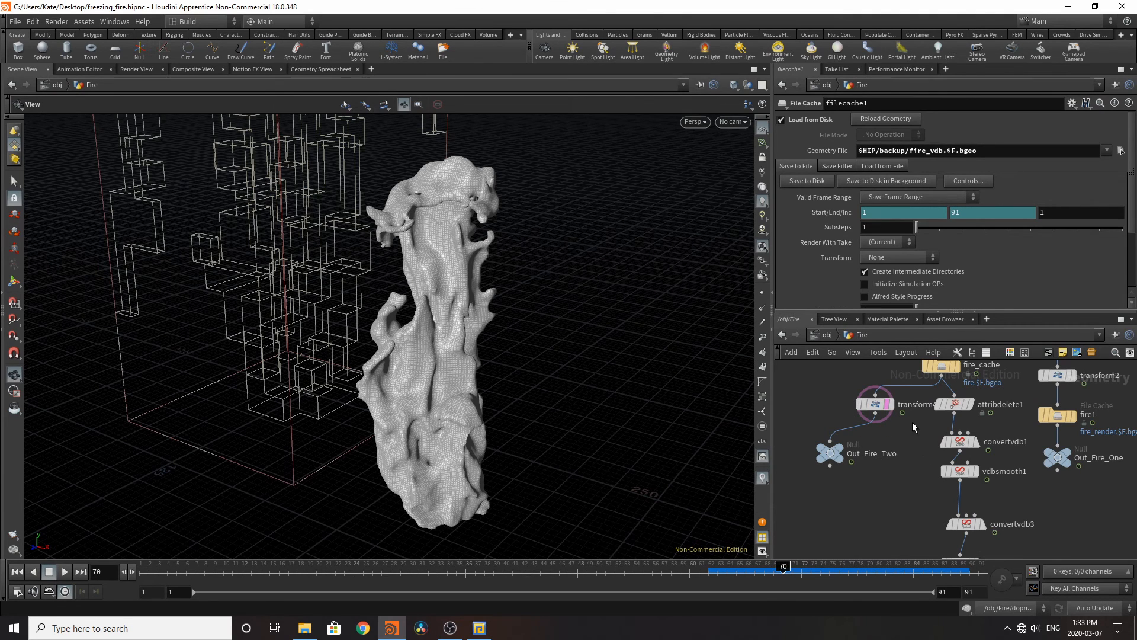
{"action": "left_click", "coordinate": [887, 404]}
{"action": "scroll", "coordinate": [944, 513], "scroll_direction": "down", "scroll_amount": 5}
{"action": "scroll", "coordinate": [942, 513], "scroll_direction": "up", "scroll_amount": 6}
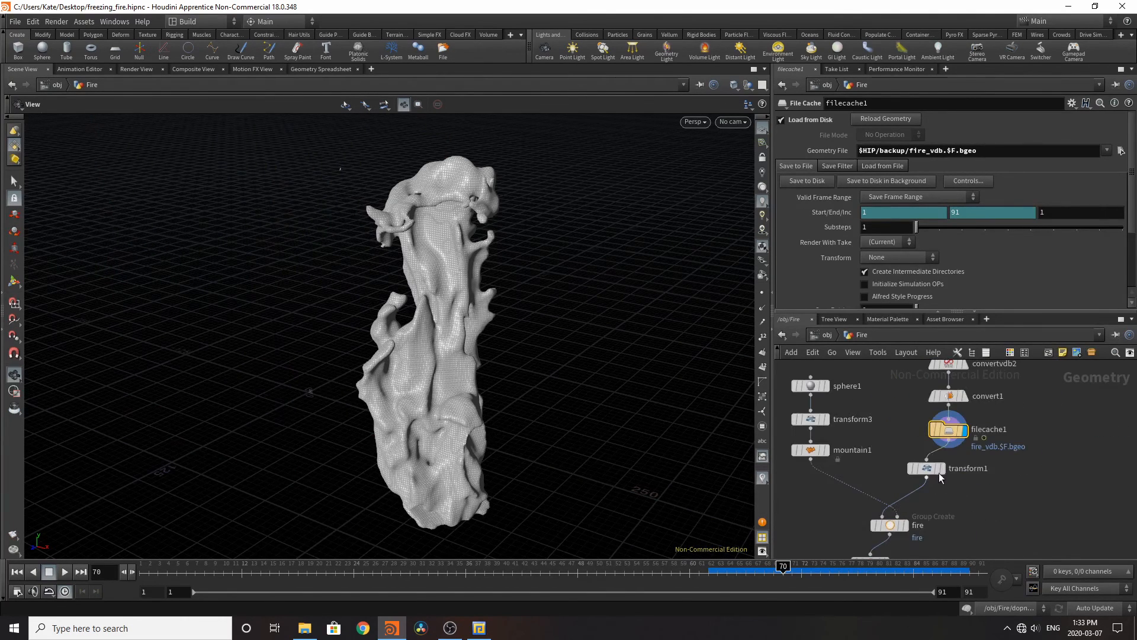
{"action": "left_click", "coordinate": [943, 467]}
{"action": "left_click", "coordinate": [922, 467]}
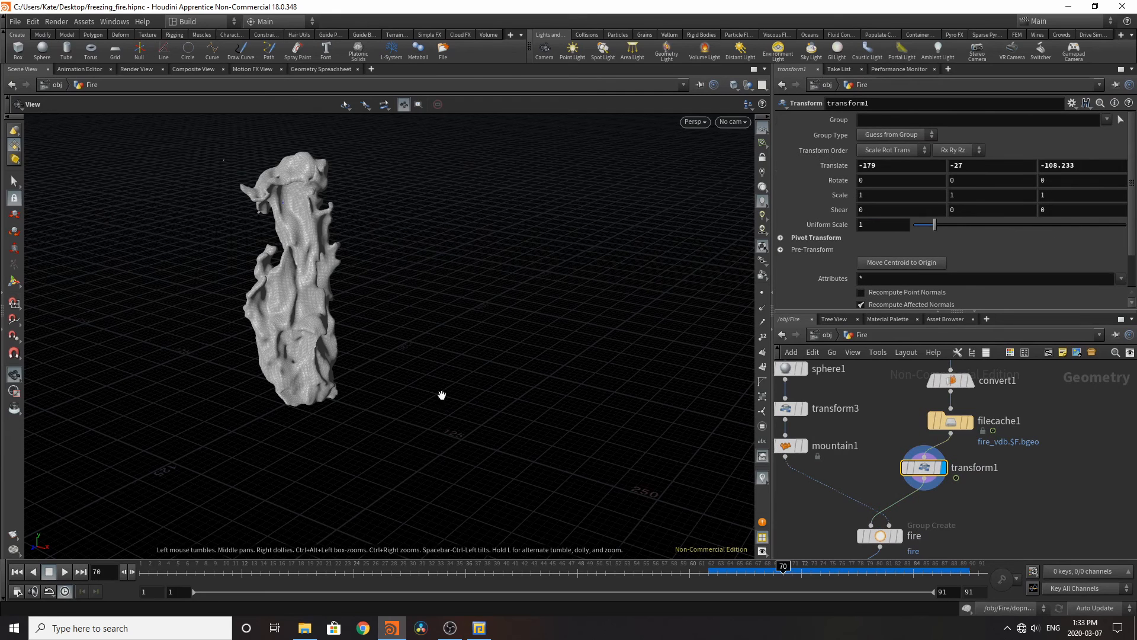
Step: Display the fire group node's output and the mountain1 sphere that feeds into it
{"action": "scroll", "coordinate": [889, 494], "scroll_direction": "down", "scroll_amount": 2}
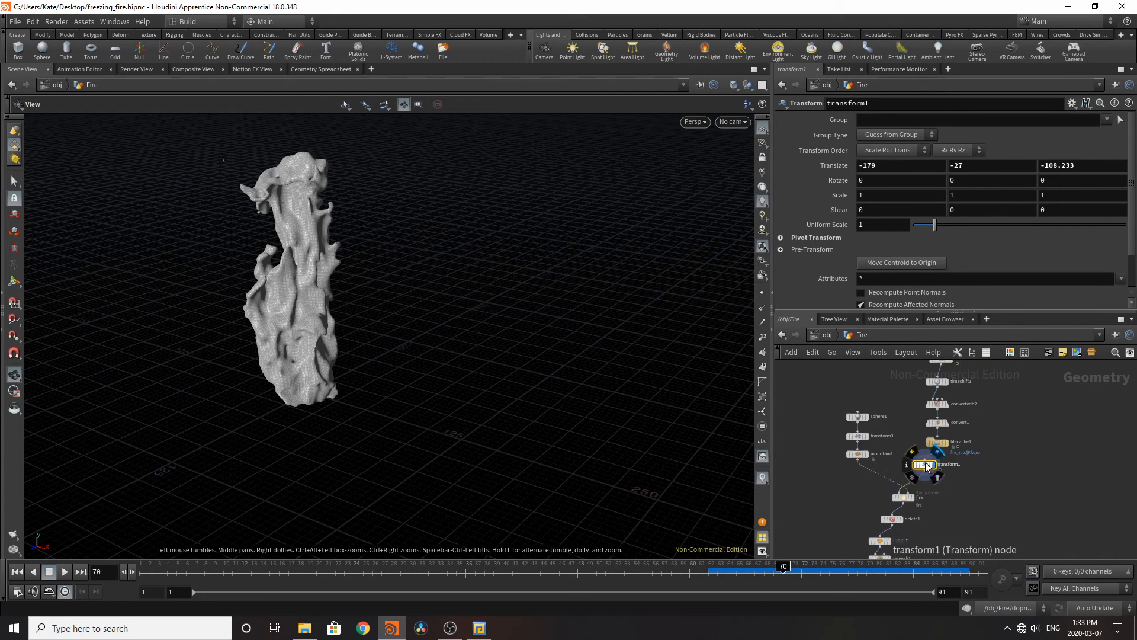
{"action": "left_click", "coordinate": [934, 499]}
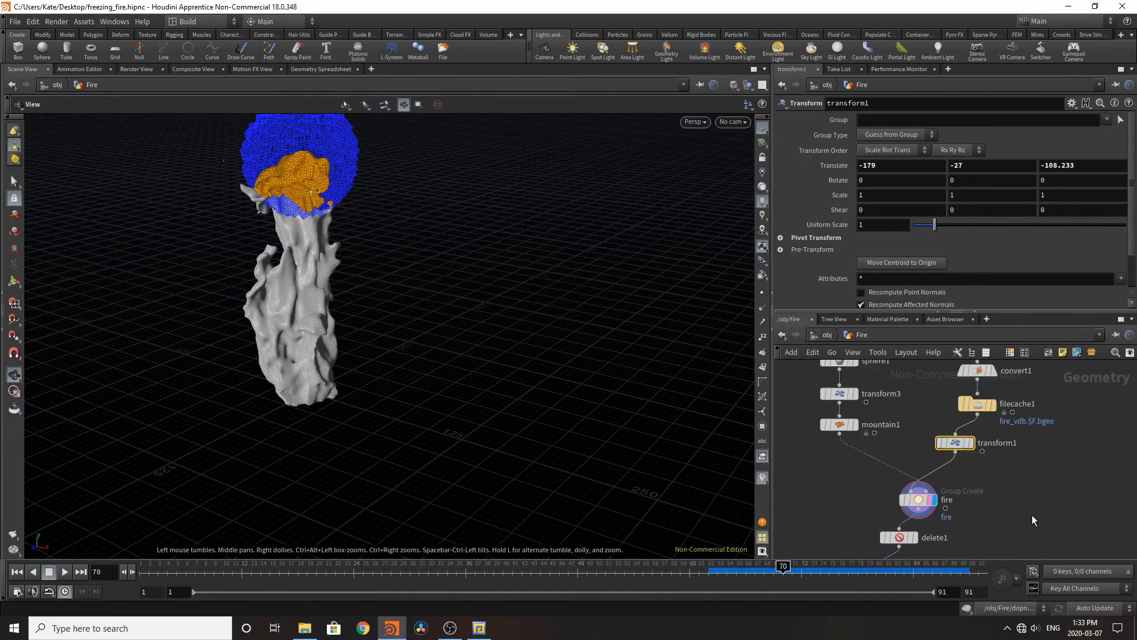
{"action": "scroll", "coordinate": [916, 521], "scroll_direction": "down", "scroll_amount": 3}
{"action": "scroll", "coordinate": [918, 512], "scroll_direction": "up", "scroll_amount": 3}
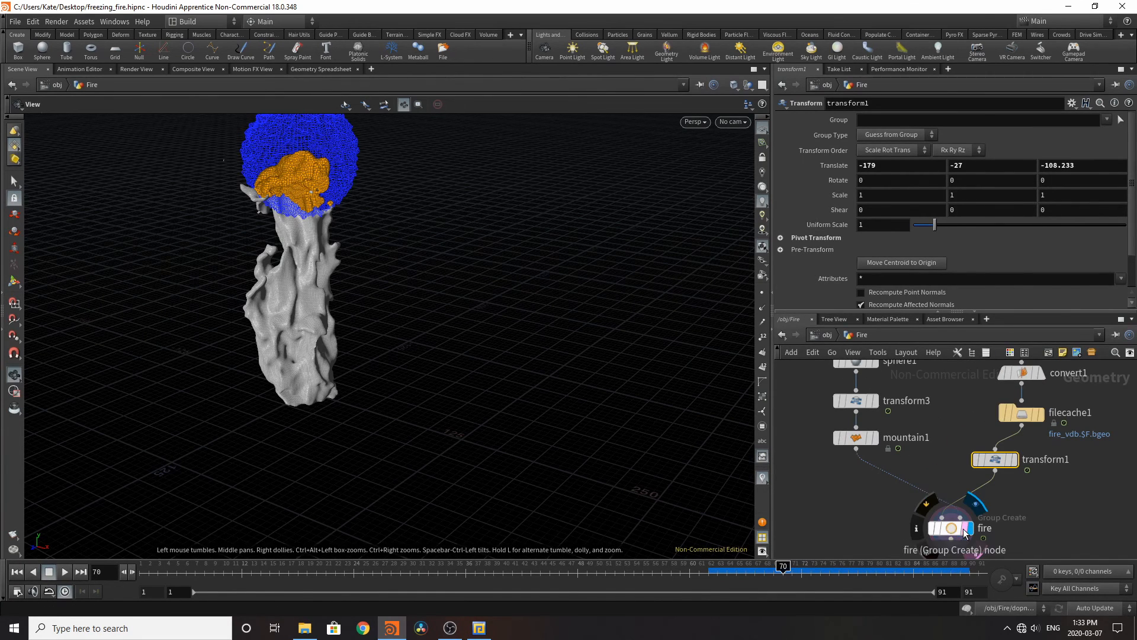
{"action": "left_click", "coordinate": [876, 437]}
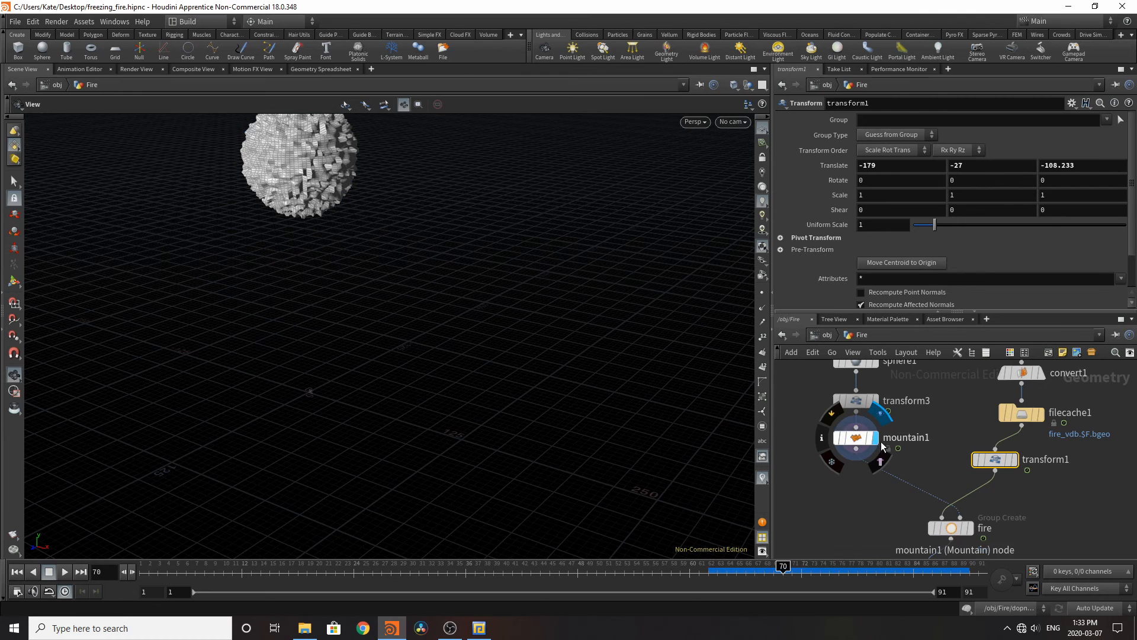
Step: Play back the mountain1 sphere's animation and stop it after watching the shape change
{"action": "left_click", "coordinate": [65, 571]}
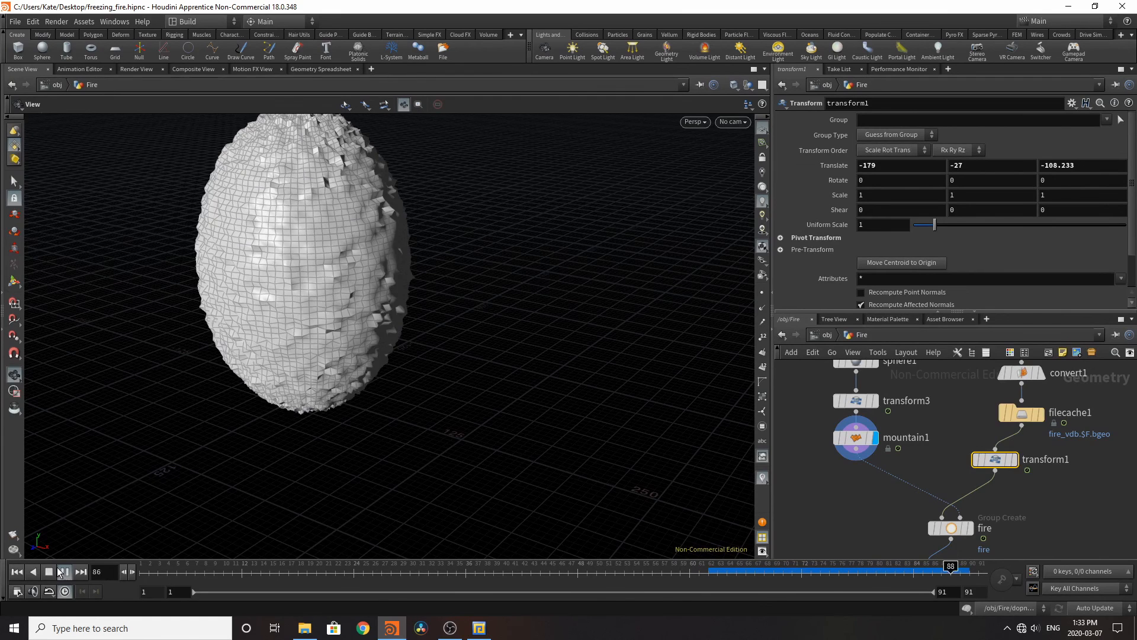
{"action": "left_click", "coordinate": [50, 571]}
{"action": "scroll", "coordinate": [915, 403], "scroll_direction": "down", "scroll_amount": 3}
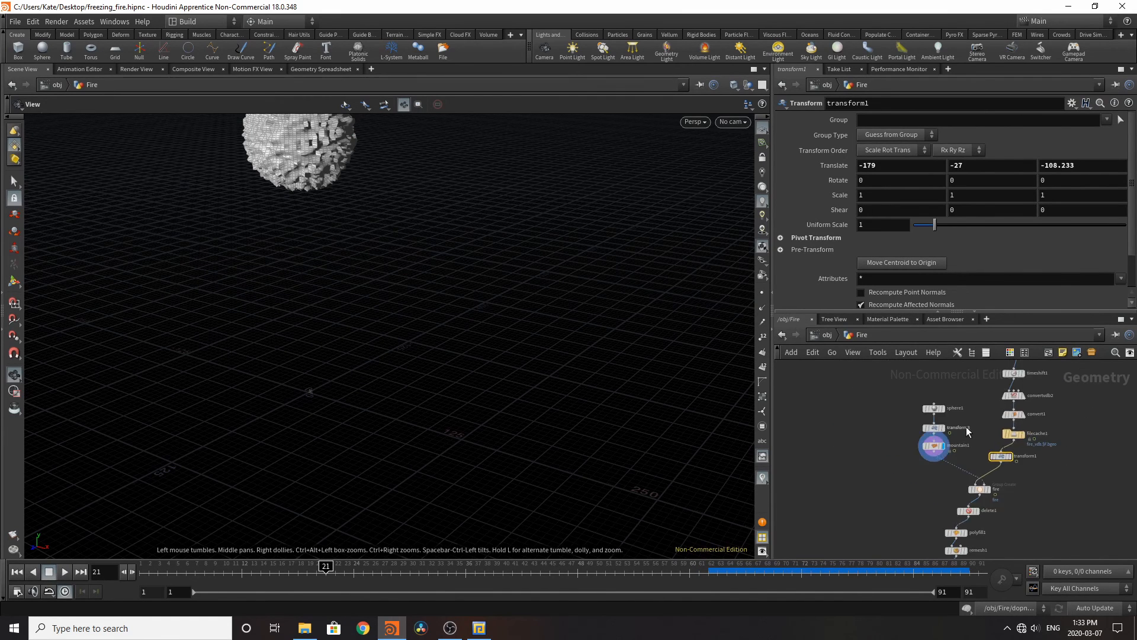
Step: Display transform3 and then sphere1, reviewing the parameters of each node
{"action": "scroll", "coordinate": [914, 374], "scroll_direction": "up", "scroll_amount": 3}
{"action": "left_click", "coordinate": [903, 431]}
{"action": "left_click", "coordinate": [922, 432]}
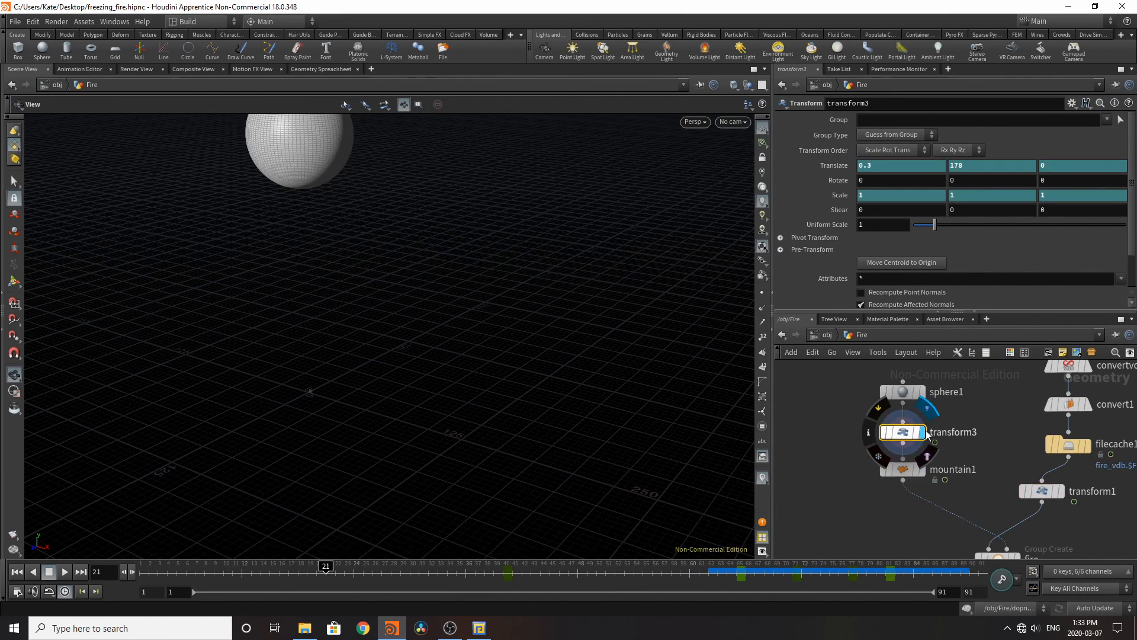
{"action": "left_click", "coordinate": [918, 393]}
{"action": "left_click", "coordinate": [921, 393]}
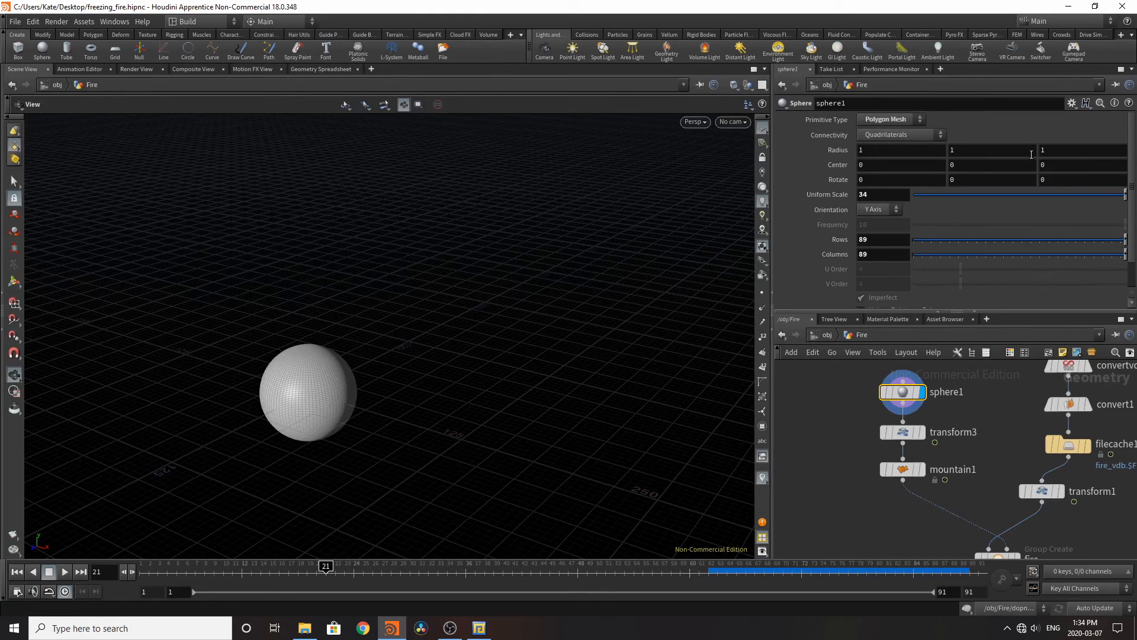
Step: Display transform3 again and scrub the timeline to frame 81 to review its keyframed translate and scale
{"action": "left_click", "coordinate": [921, 432]}
{"action": "left_click", "coordinate": [901, 432]}
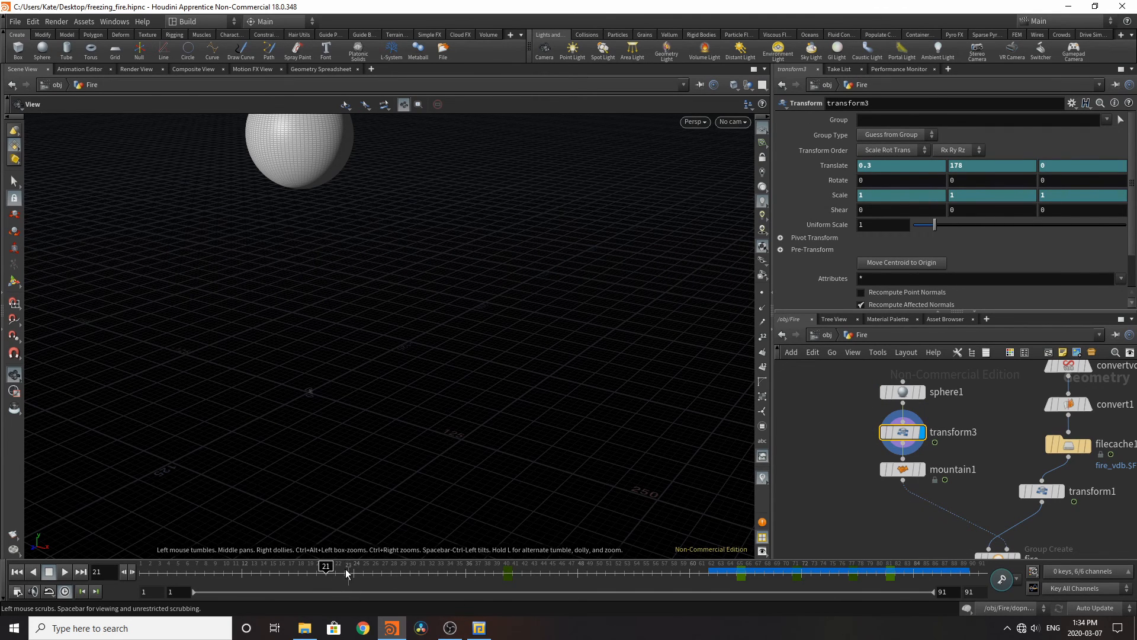
{"action": "left_click_drag", "start_coordinate": [348, 572], "coordinate": [886, 578]}
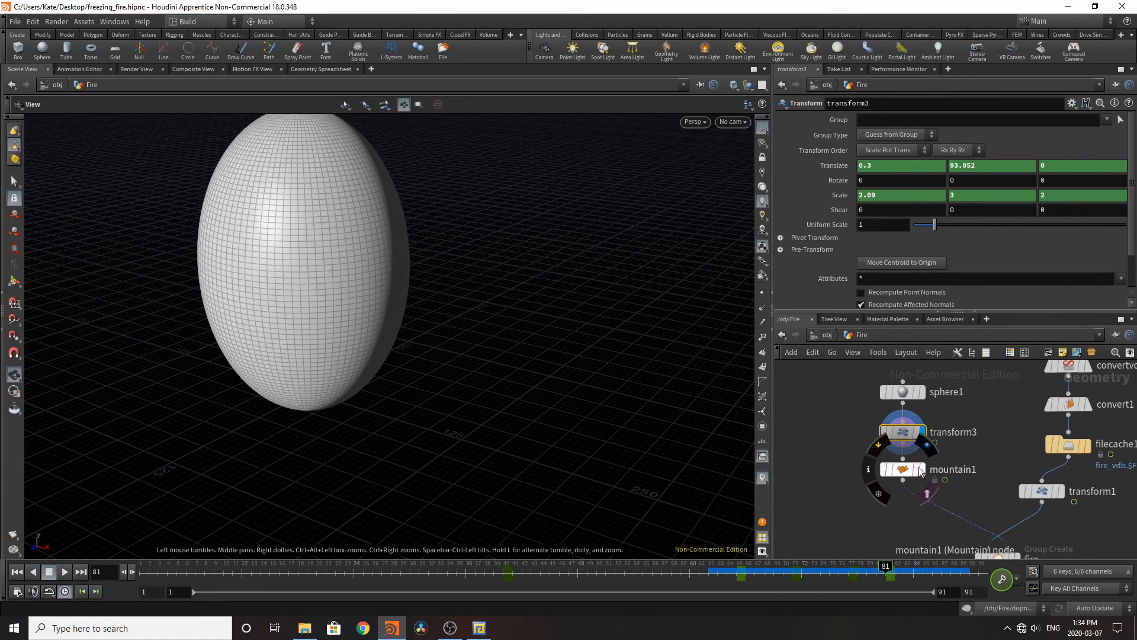
Step: Compare the mountain1 displaced sphere with the fire group node's output at frame 81
{"action": "left_click", "coordinate": [920, 469]}
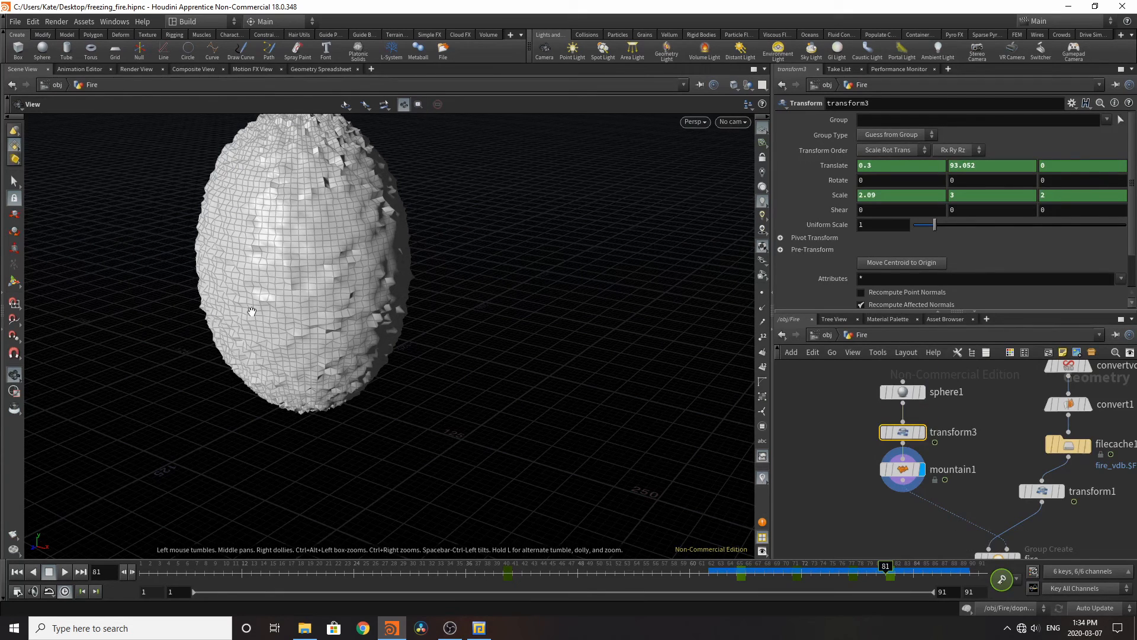
{"action": "scroll", "coordinate": [900, 530], "scroll_direction": "down", "scroll_amount": 4}
{"action": "middle_click_drag", "start_coordinate": [924, 533], "coordinate": [918, 488]}
{"action": "scroll", "coordinate": [941, 509], "scroll_direction": "up", "scroll_amount": 5}
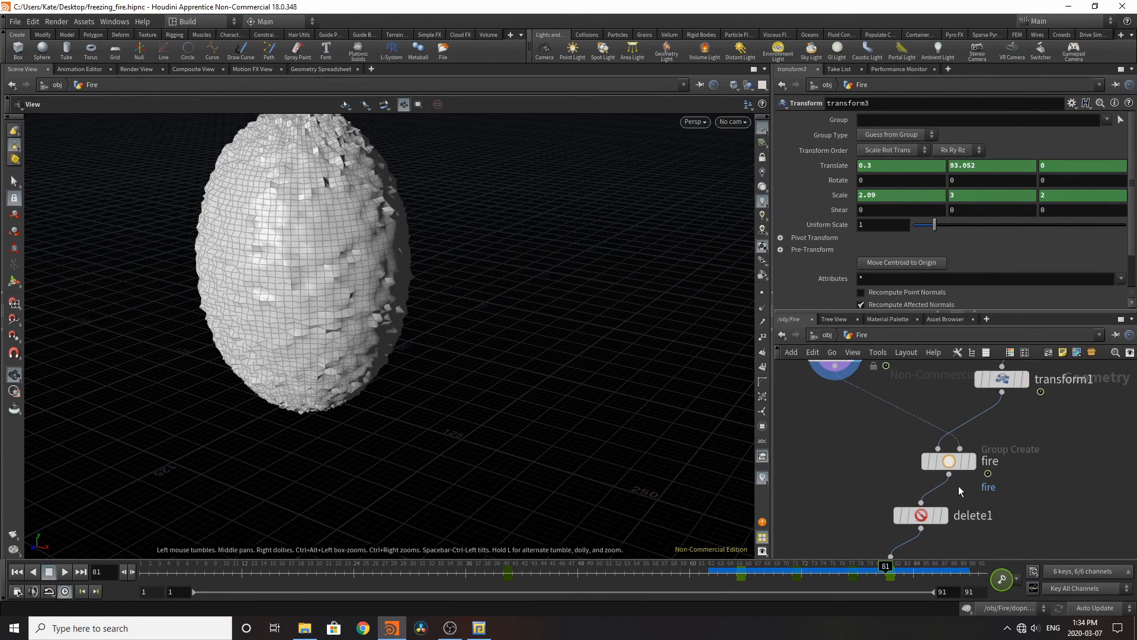
{"action": "left_click", "coordinate": [971, 460]}
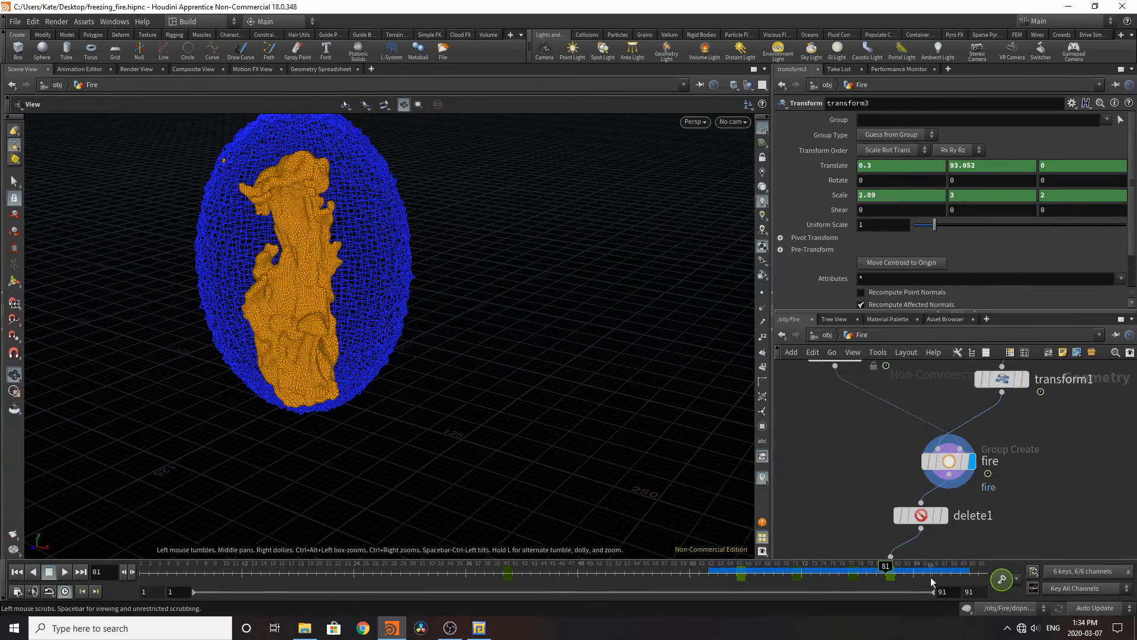
Step: Display delete1, review its group deletion settings, and scrub the timeline to frame 64
{"action": "left_click", "coordinate": [943, 519]}
{"action": "left_click", "coordinate": [929, 520]}
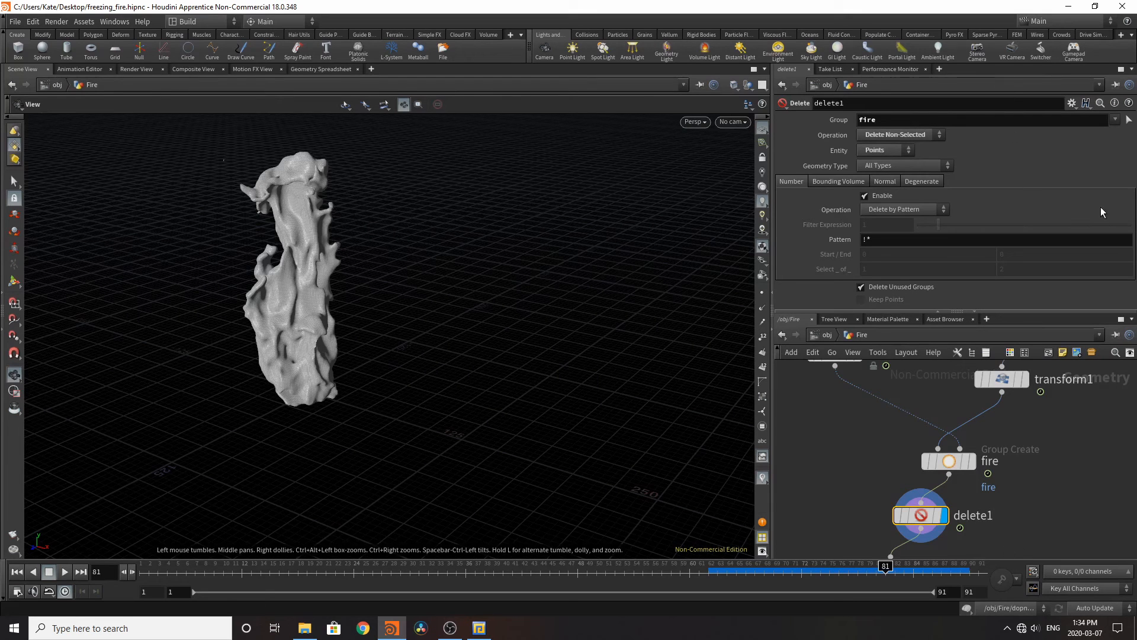
{"action": "left_click", "coordinate": [950, 570]}
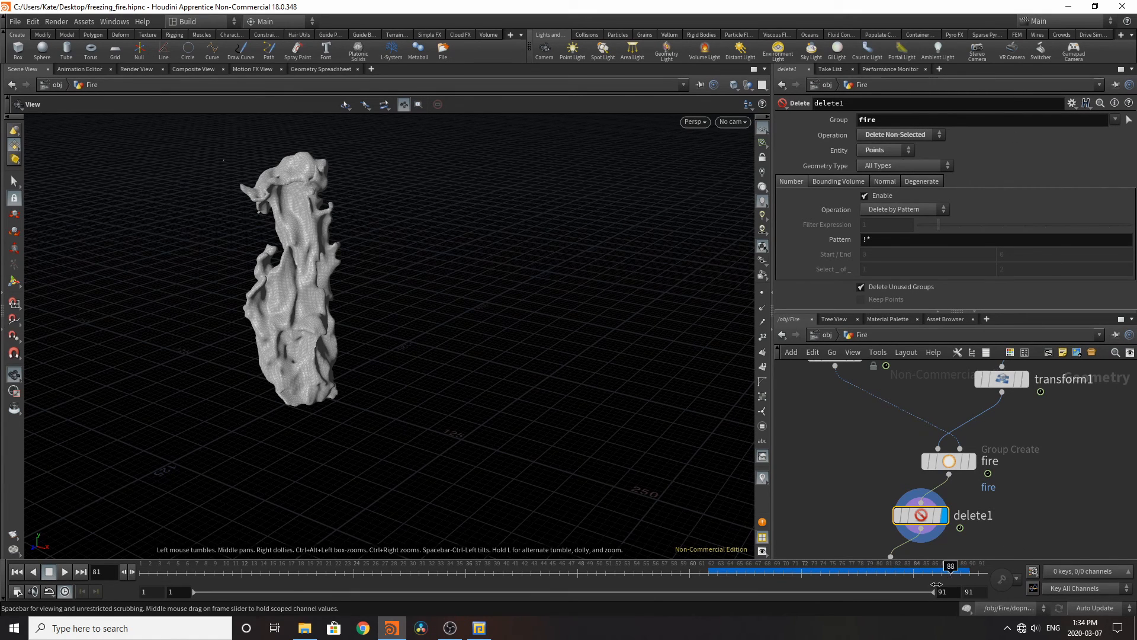
{"action": "left_click", "coordinate": [731, 578]}
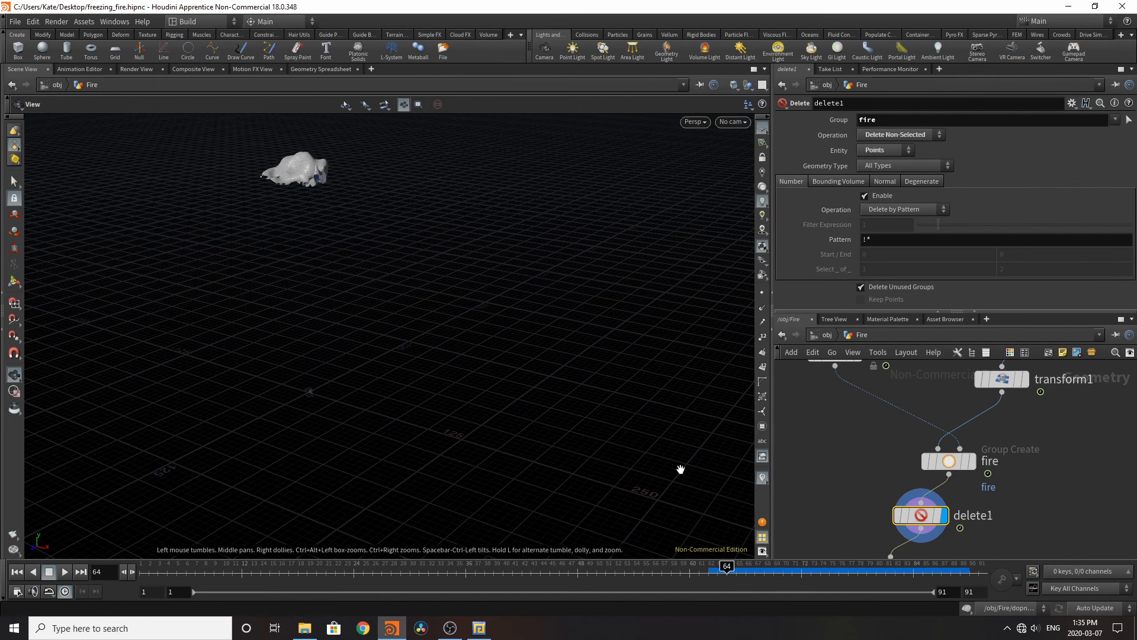
Step: Display polyfill1's output and examine the flame fragment's open edges up close
{"action": "scroll", "coordinate": [912, 450], "scroll_direction": "down", "scroll_amount": 5}
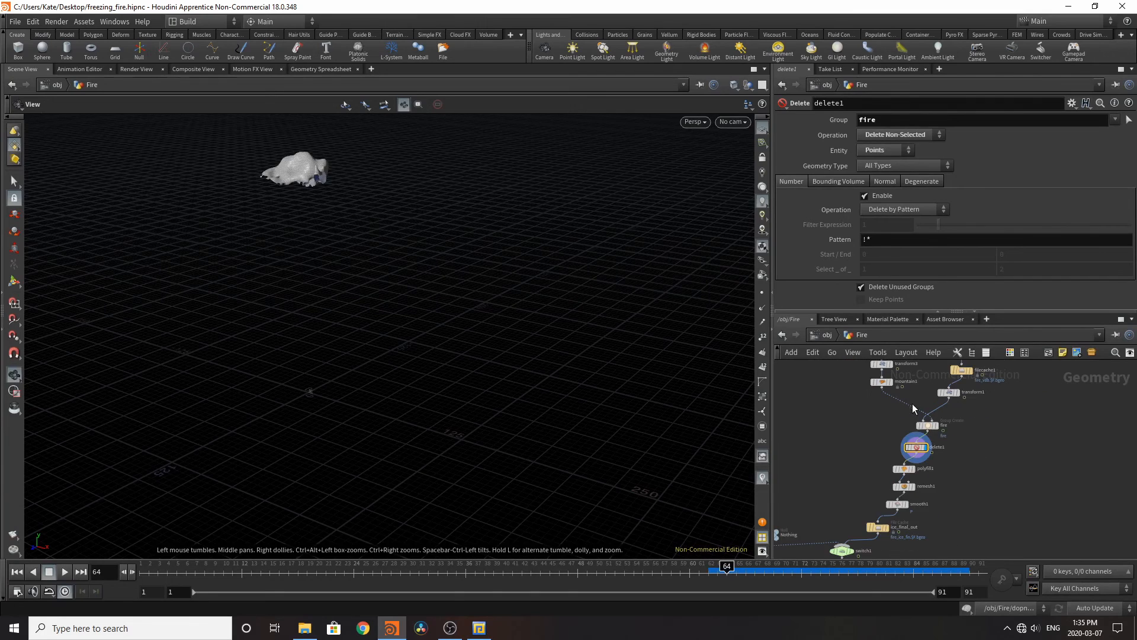
{"action": "left_click", "coordinate": [929, 440]}
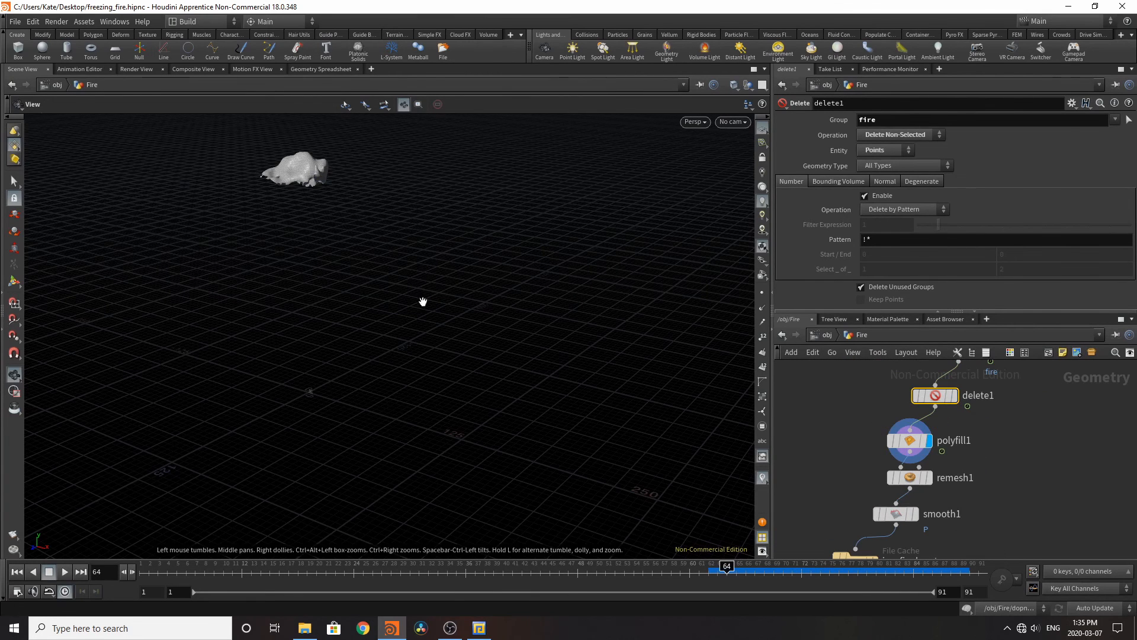
{"action": "left_click_drag", "start_coordinate": [353, 225], "coordinate": [318, 252]}
{"action": "right_click_drag", "start_coordinate": [318, 252], "coordinate": [472, 318]}
{"action": "middle_click_drag", "start_coordinate": [472, 317], "coordinate": [393, 322]}
{"action": "left_click_drag", "start_coordinate": [394, 322], "coordinate": [467, 292]}
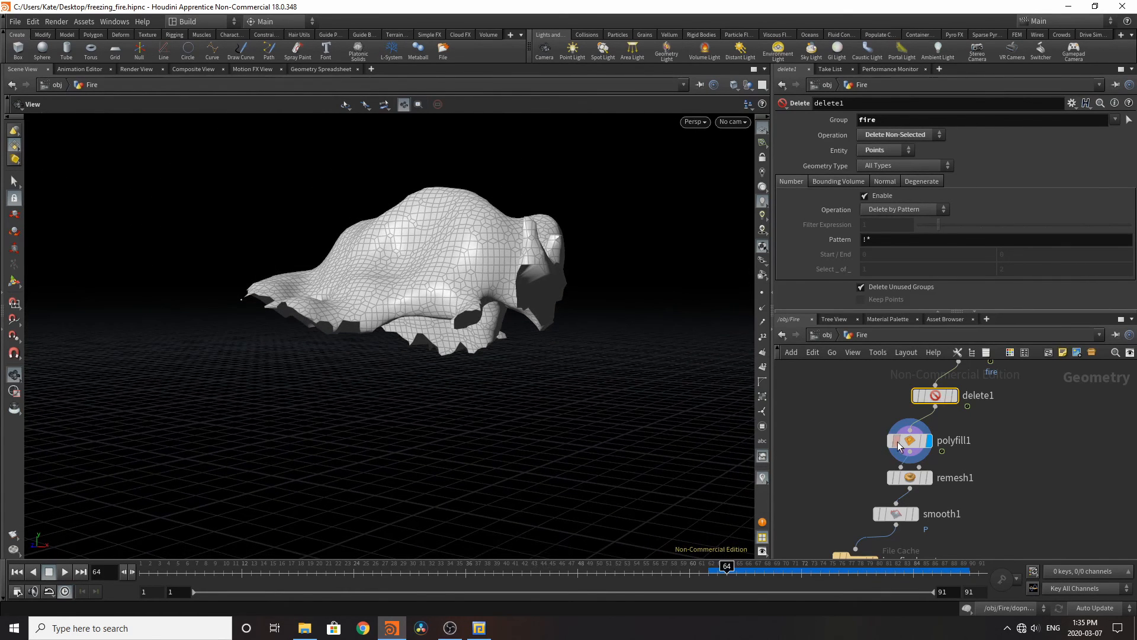
Step: Review polyfill1's fill settings, and display remesh1 with its meshing parameters
{"action": "left_click", "coordinate": [897, 441]}
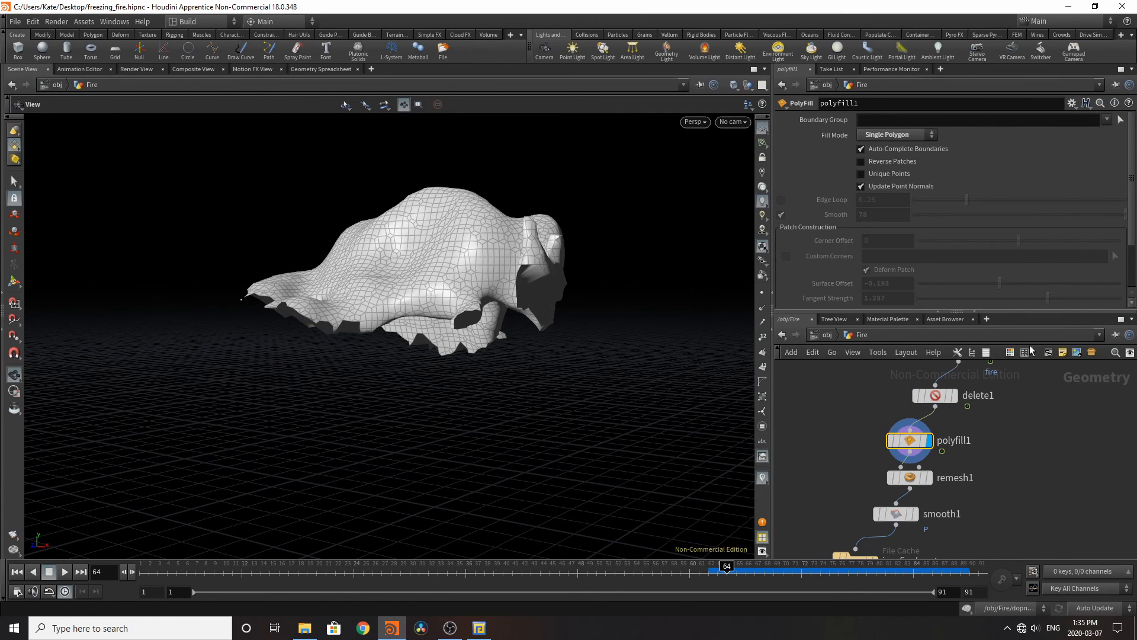
{"action": "key", "text": "r"}
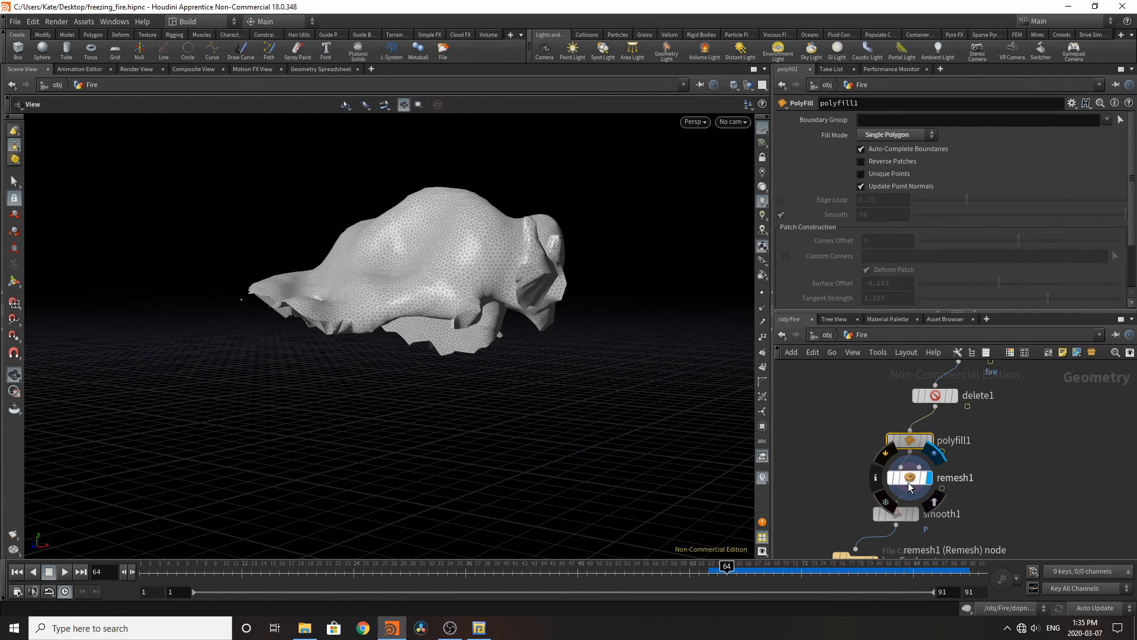
{"action": "left_click", "coordinate": [908, 482]}
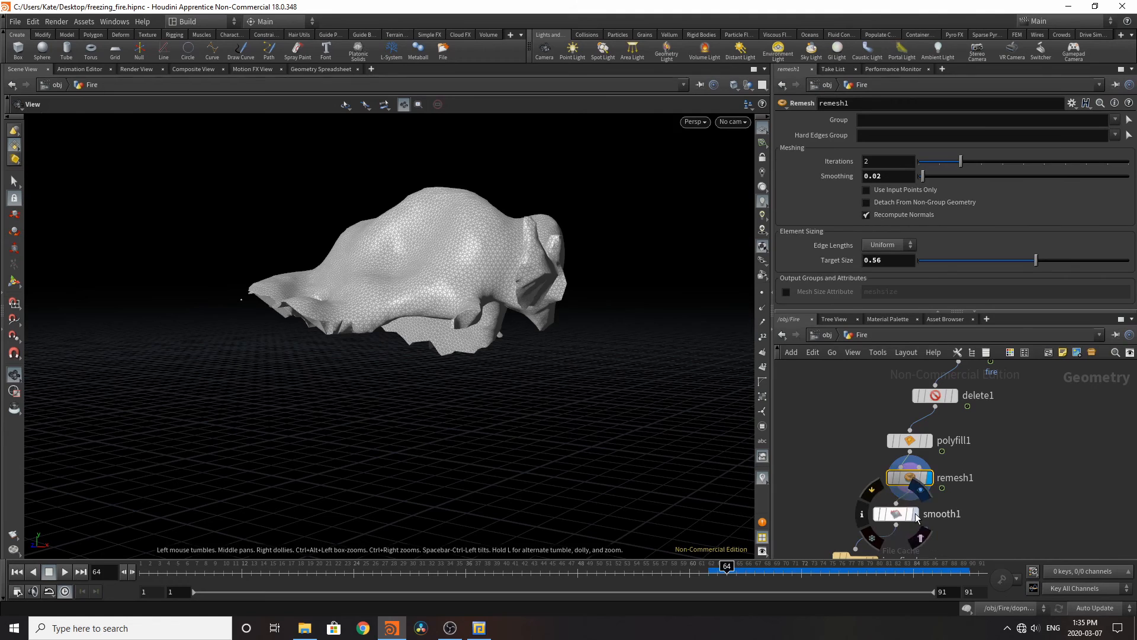
Step: Display smooth1 and the ice_final_out file cache in sequence, reviewing their smoothing and caching settings
{"action": "left_click", "coordinate": [917, 517]}
{"action": "left_click", "coordinate": [900, 514]}
{"action": "scroll", "coordinate": [1051, 510], "scroll_direction": "down", "scroll_amount": 2}
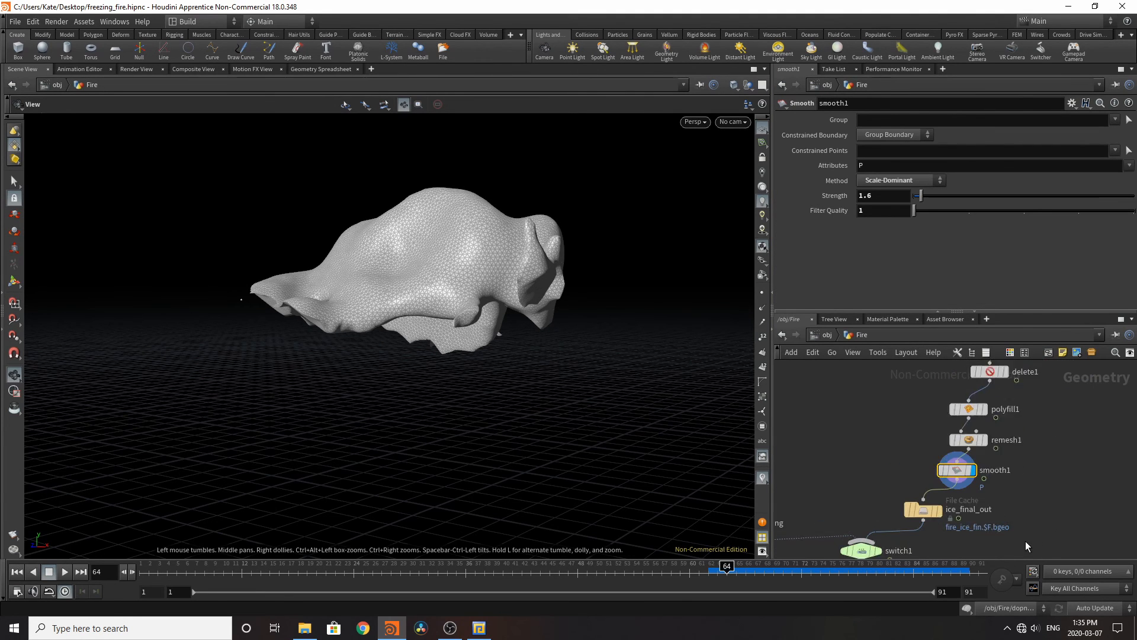
{"action": "scroll", "coordinate": [1025, 541], "scroll_direction": "up", "scroll_amount": 2}
{"action": "left_click", "coordinate": [912, 504]}
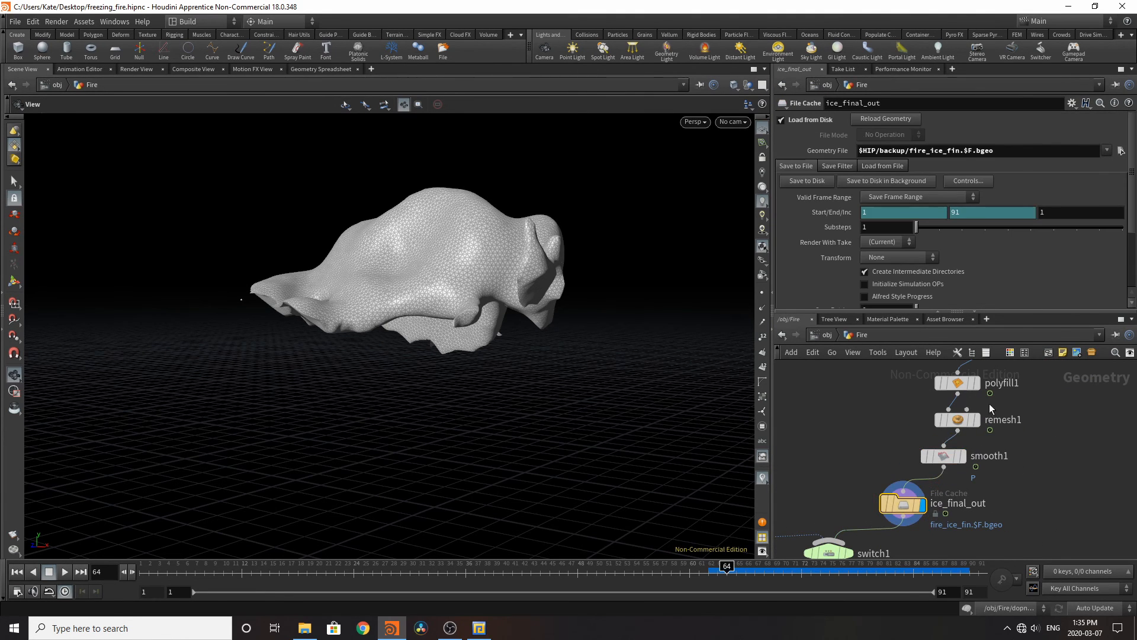
Step: Display switch1 and show its Select Input as the expression $FF>=65
{"action": "scroll", "coordinate": [889, 377], "scroll_direction": "down", "scroll_amount": 4}
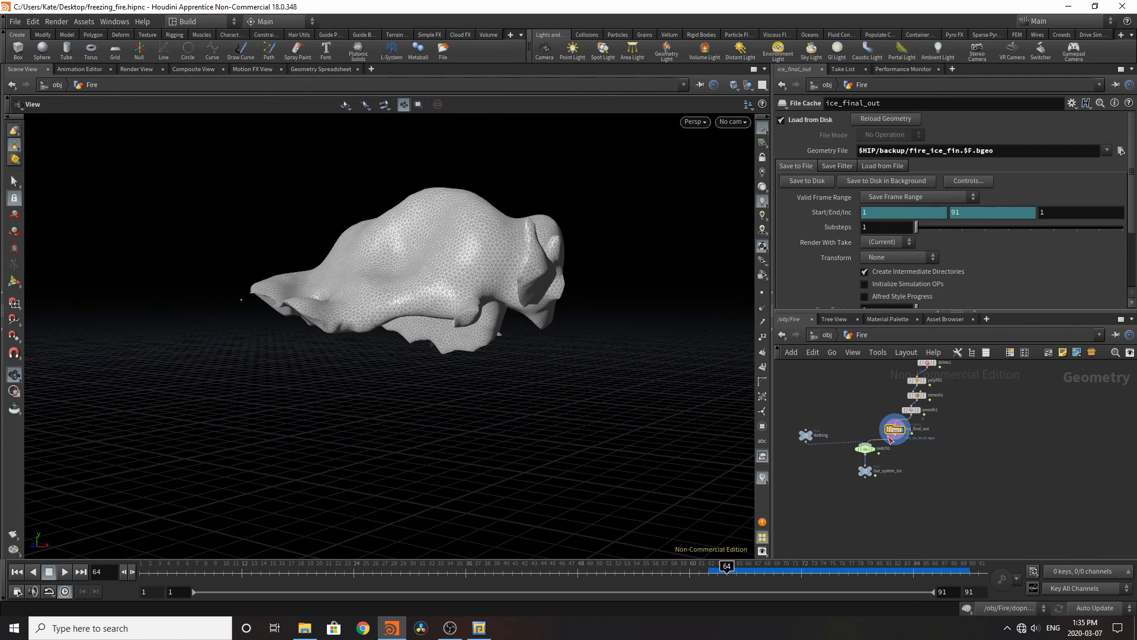
{"action": "scroll", "coordinate": [865, 450], "scroll_direction": "up", "scroll_amount": 3}
{"action": "scroll", "coordinate": [869, 443], "scroll_direction": "down", "scroll_amount": 3}
{"action": "scroll", "coordinate": [869, 443], "scroll_direction": "up", "scroll_amount": 3}
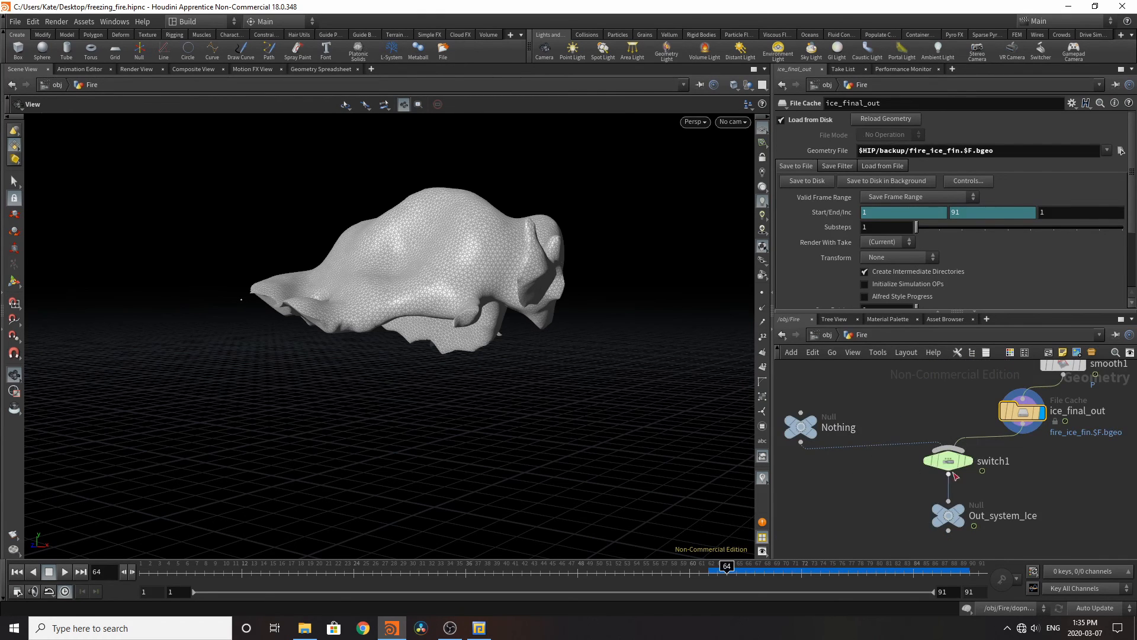
{"action": "left_click", "coordinate": [952, 462]}
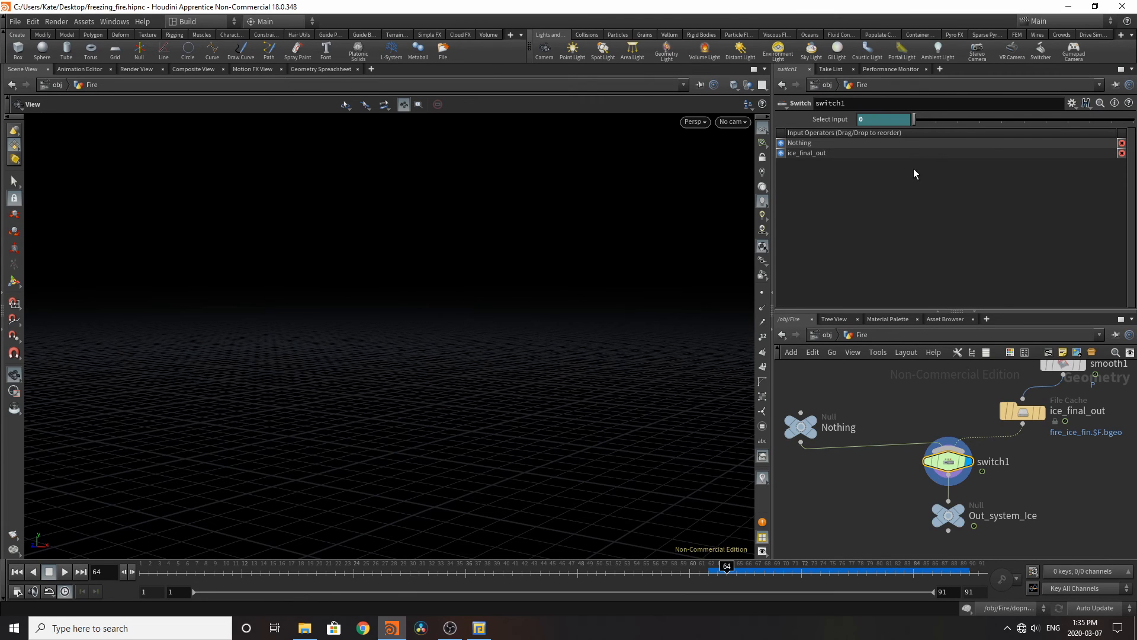
{"action": "left_click", "coordinate": [868, 119]}
{"action": "type", "text": "$FF>=65"}
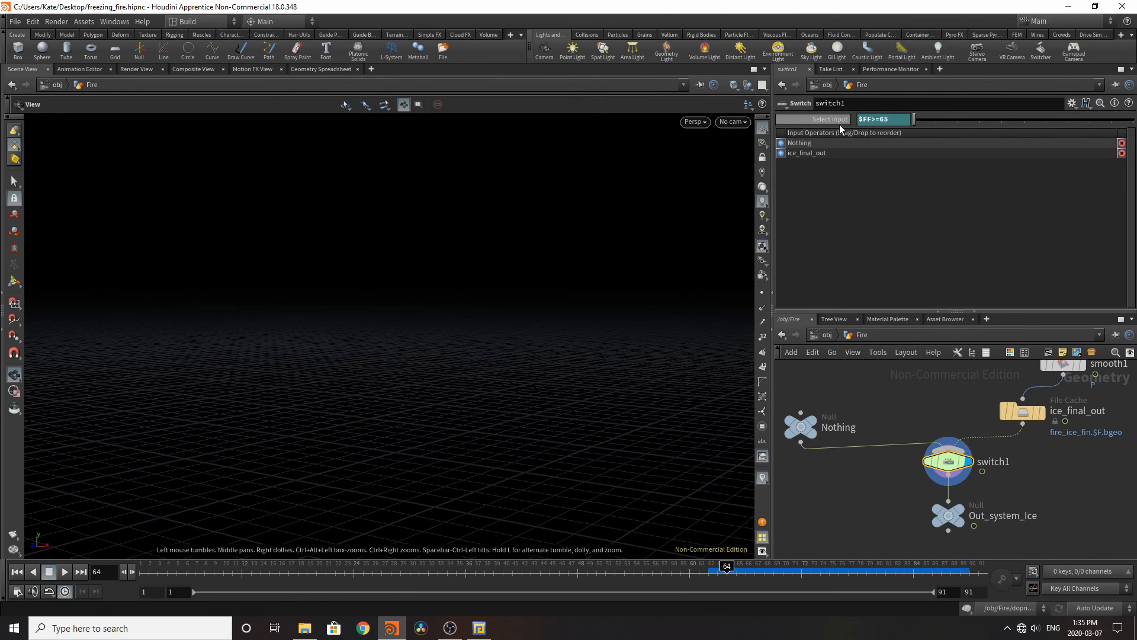
{"action": "key", "text": "Return"}
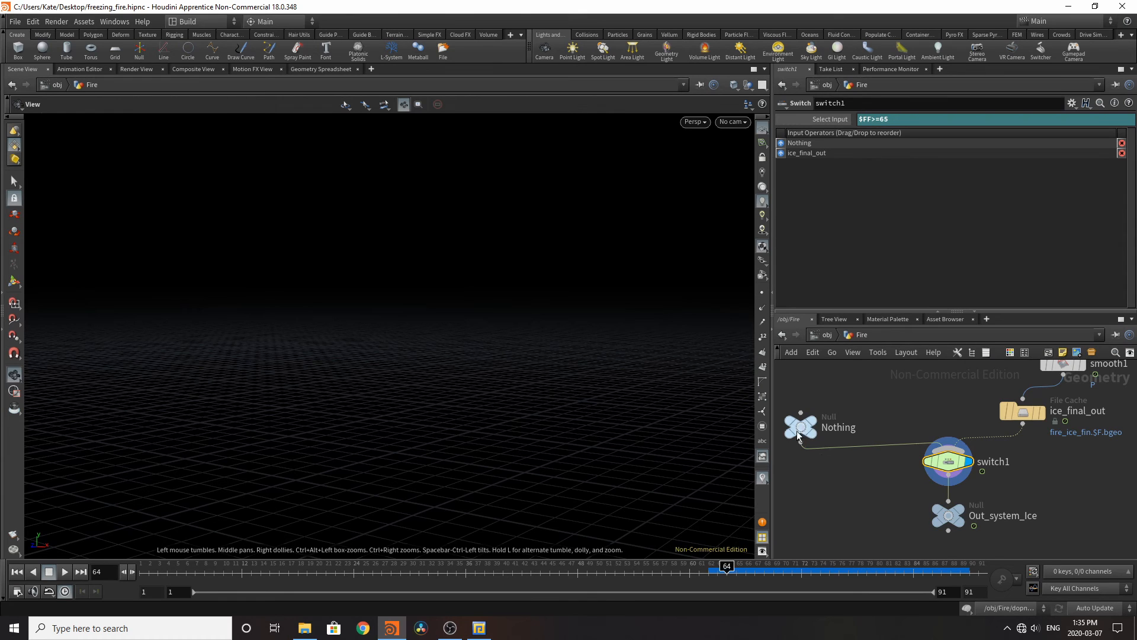
Step: Move the Nothing null closer to switch1, shift Out_system_Ice up slightly, and display Out_system_Ice
{"action": "left_click_drag", "start_coordinate": [796, 425], "coordinate": [883, 399]}
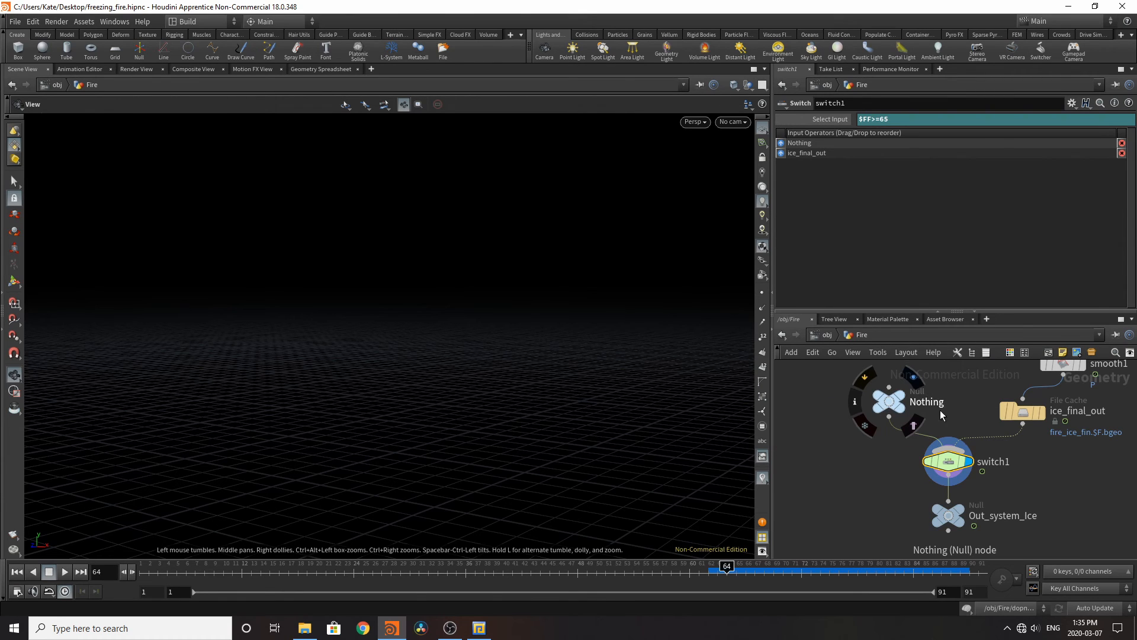
{"action": "left_click_drag", "start_coordinate": [958, 511], "coordinate": [959, 499]}
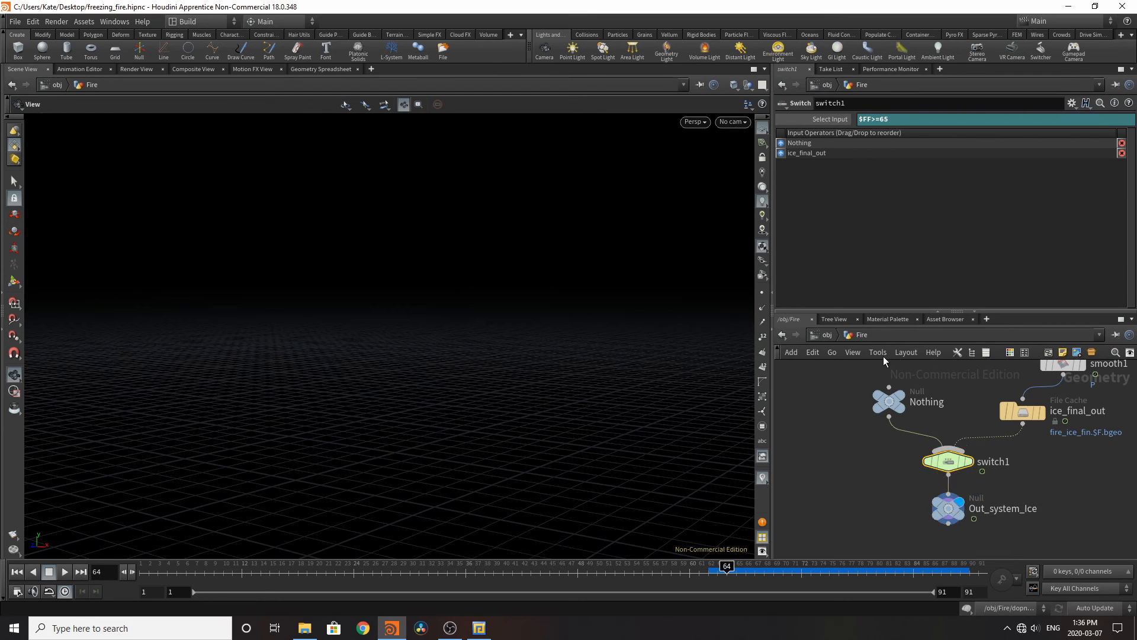
Step: Open the glass material and review its surface reflection, transparency and subsurface settings, plus its opacity and fake caustics
{"action": "left_click", "coordinate": [891, 322]}
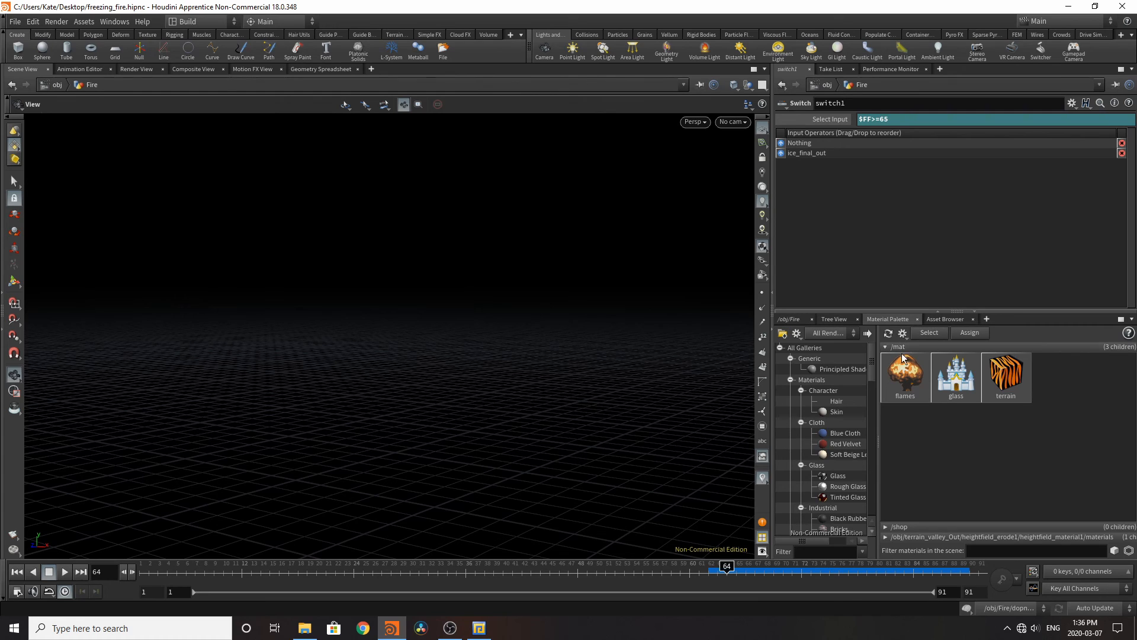
{"action": "left_click", "coordinate": [943, 381]}
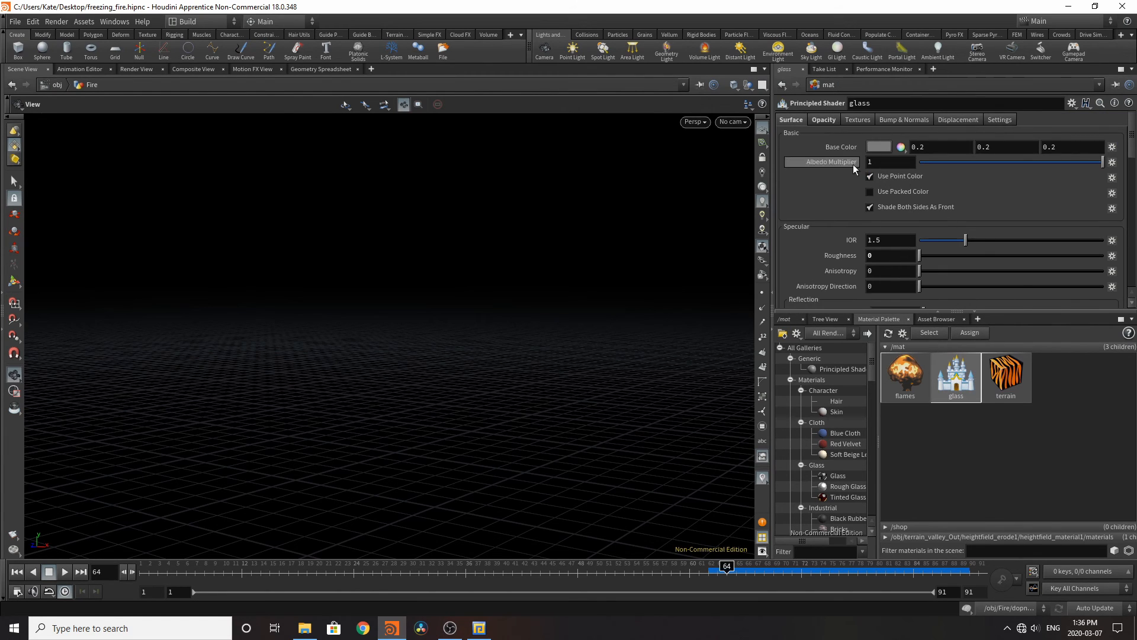
{"action": "scroll", "coordinate": [945, 218], "scroll_direction": "down", "scroll_amount": 3}
{"action": "scroll", "coordinate": [944, 214], "scroll_direction": "down", "scroll_amount": 3}
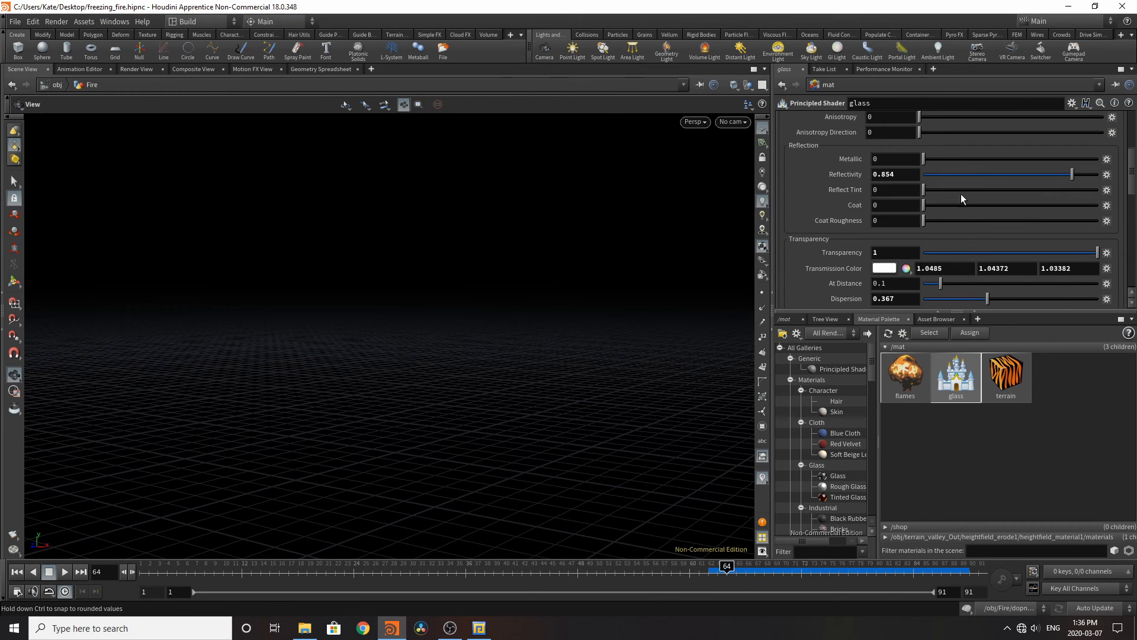
{"action": "scroll", "coordinate": [960, 195], "scroll_direction": "down", "scroll_amount": 3}
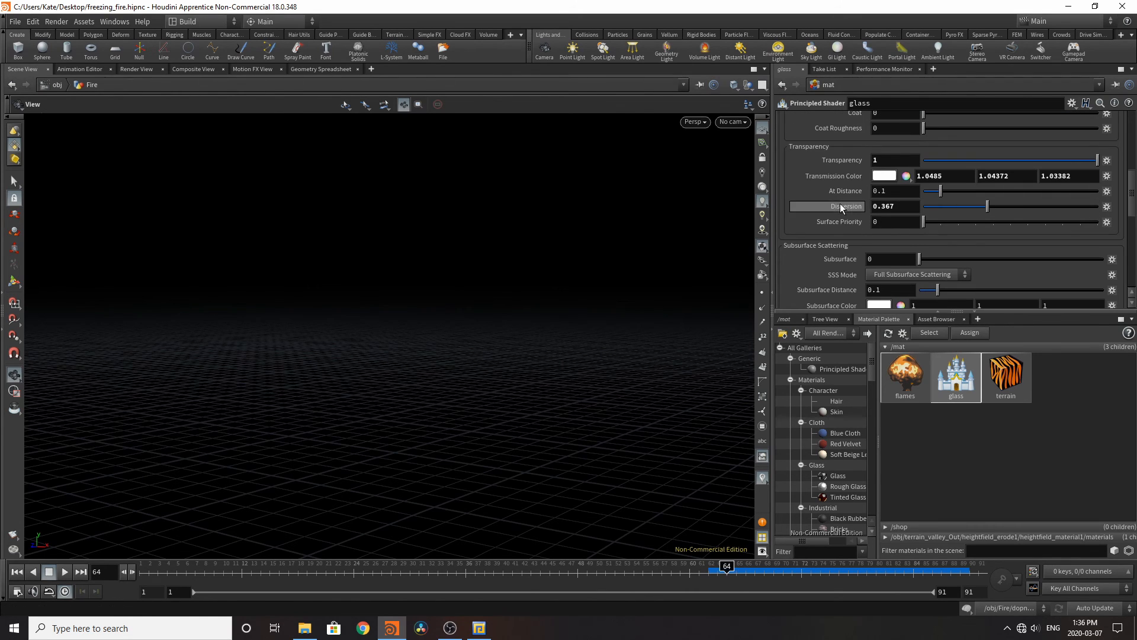
{"action": "scroll", "coordinate": [837, 203], "scroll_direction": "down", "scroll_amount": 3}
{"action": "scroll", "coordinate": [837, 193], "scroll_direction": "up", "scroll_amount": 1}
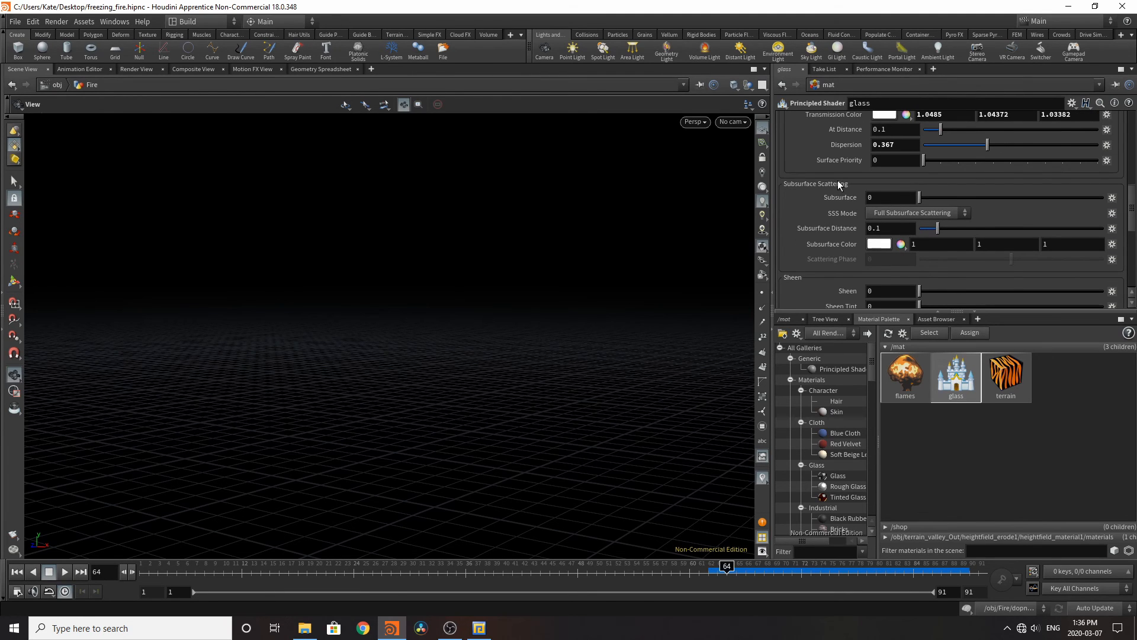
{"action": "scroll", "coordinate": [869, 194], "scroll_direction": "up", "scroll_amount": 4}
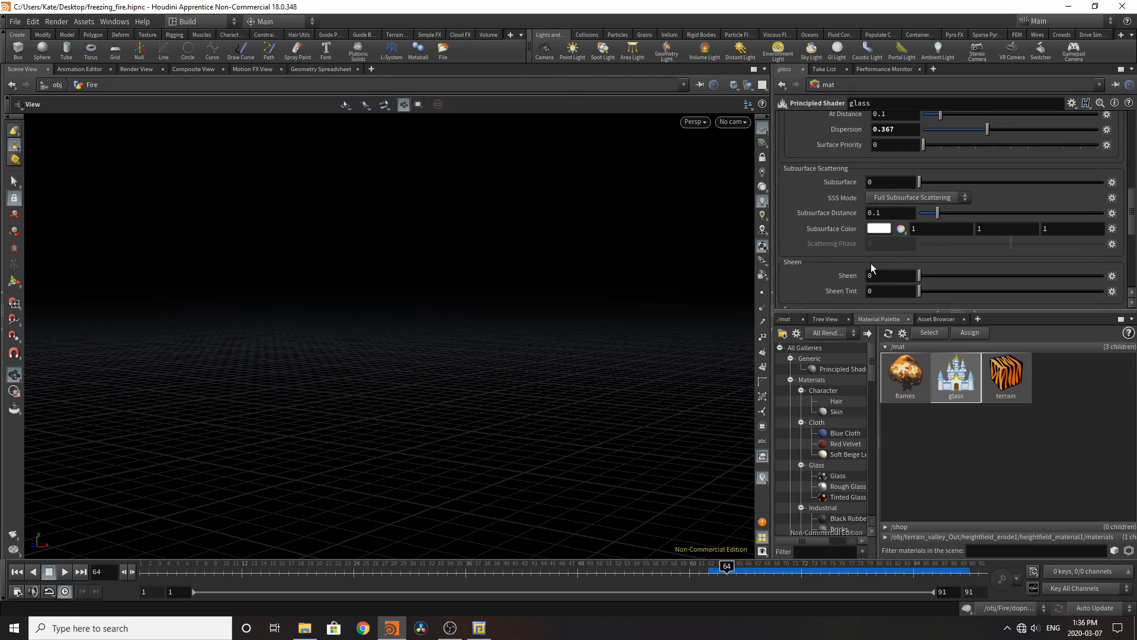
{"action": "scroll", "coordinate": [865, 269], "scroll_direction": "up", "scroll_amount": 6}
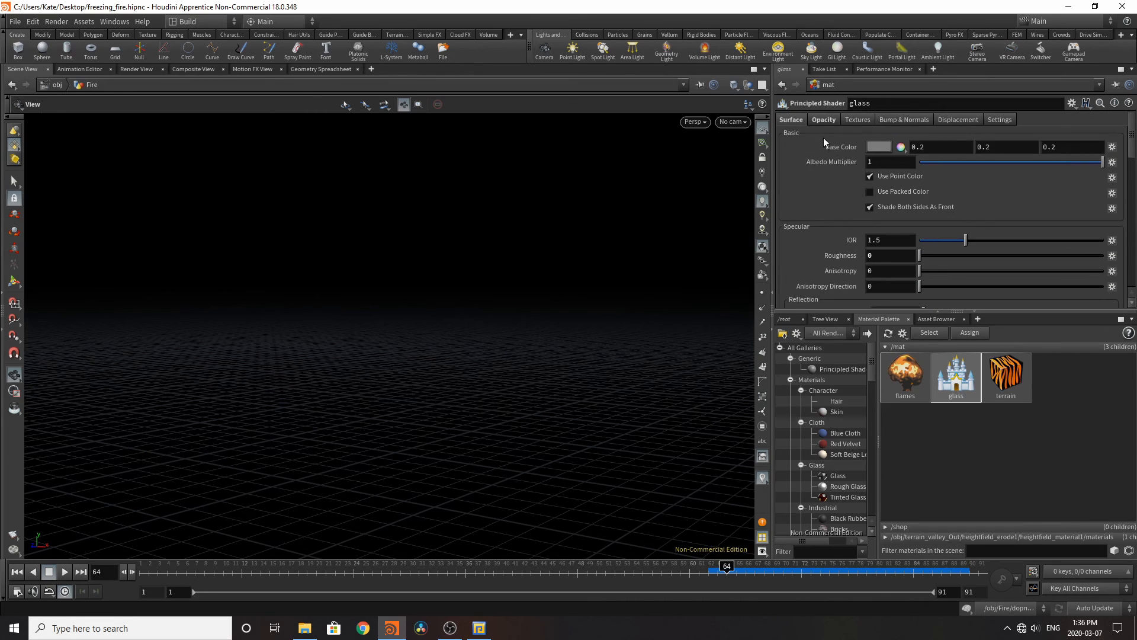
{"action": "left_click", "coordinate": [822, 120]}
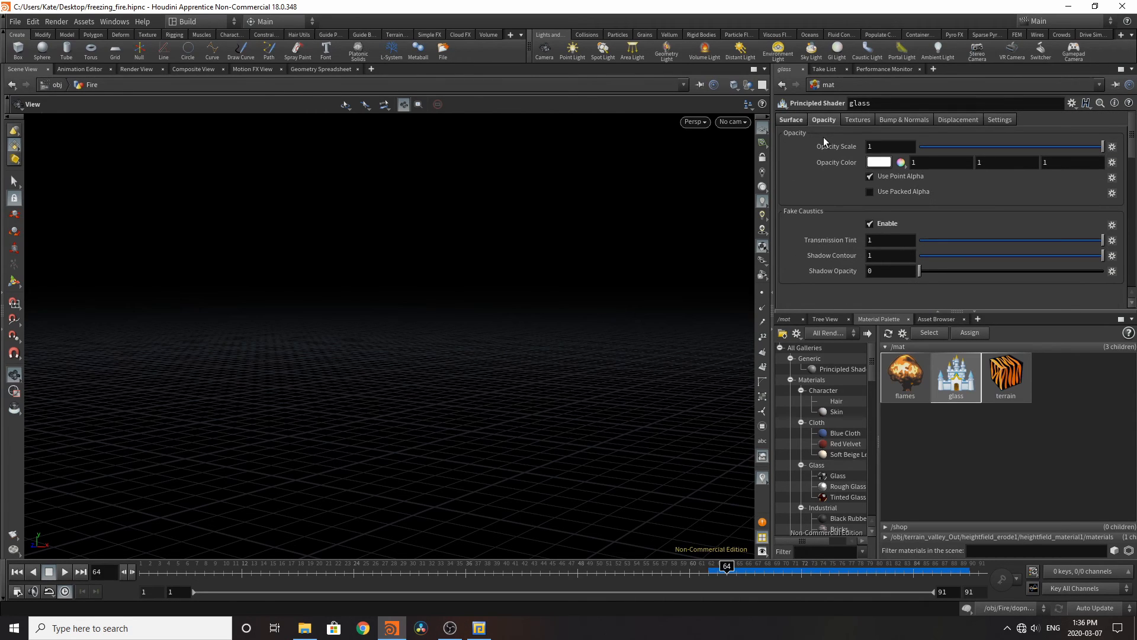
Step: Return to the glass material's surface settings, then switch the network editor through the mat and out networks to obj
{"action": "left_click", "coordinate": [793, 121]}
{"action": "left_click", "coordinate": [790, 319]}
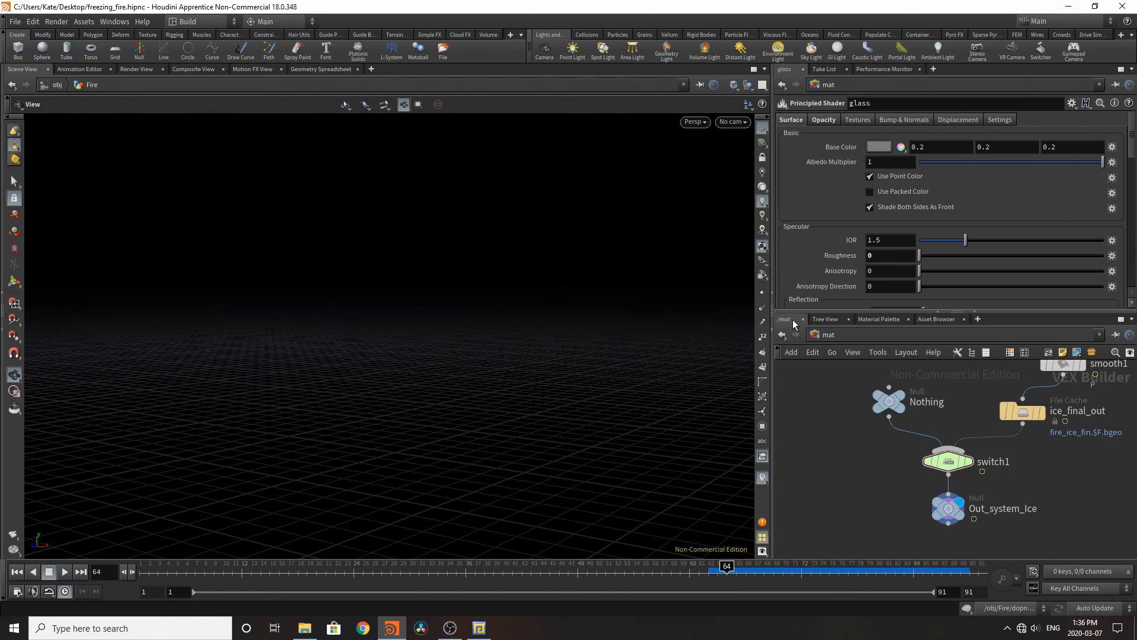
{"action": "left_click", "coordinate": [828, 339]}
{"action": "left_click", "coordinate": [853, 398]}
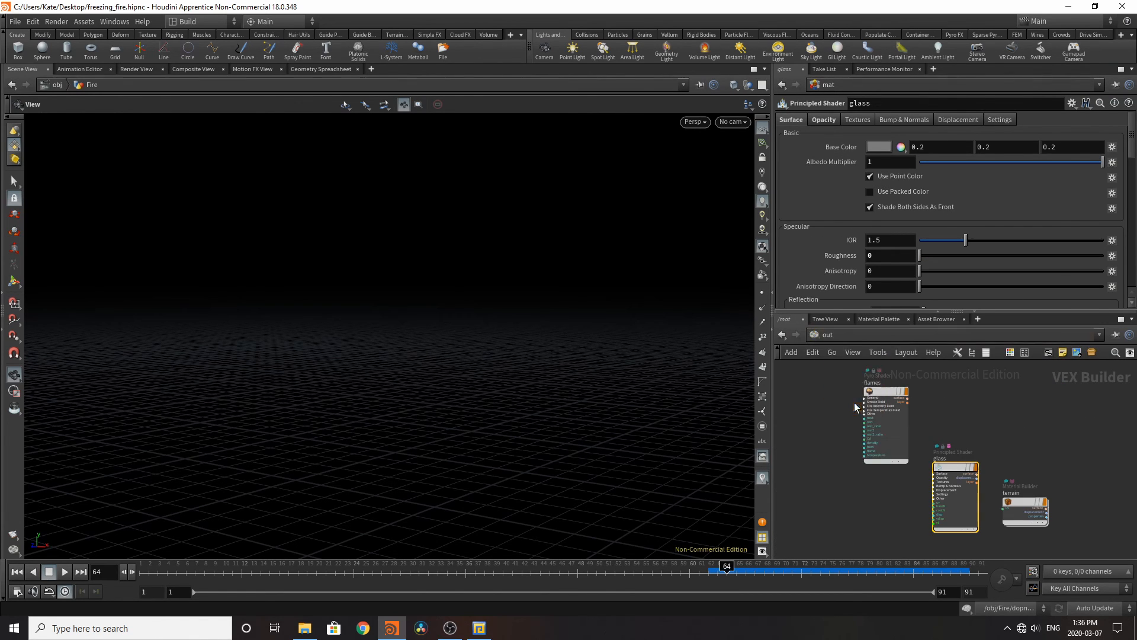
{"action": "left_click", "coordinate": [883, 331]}
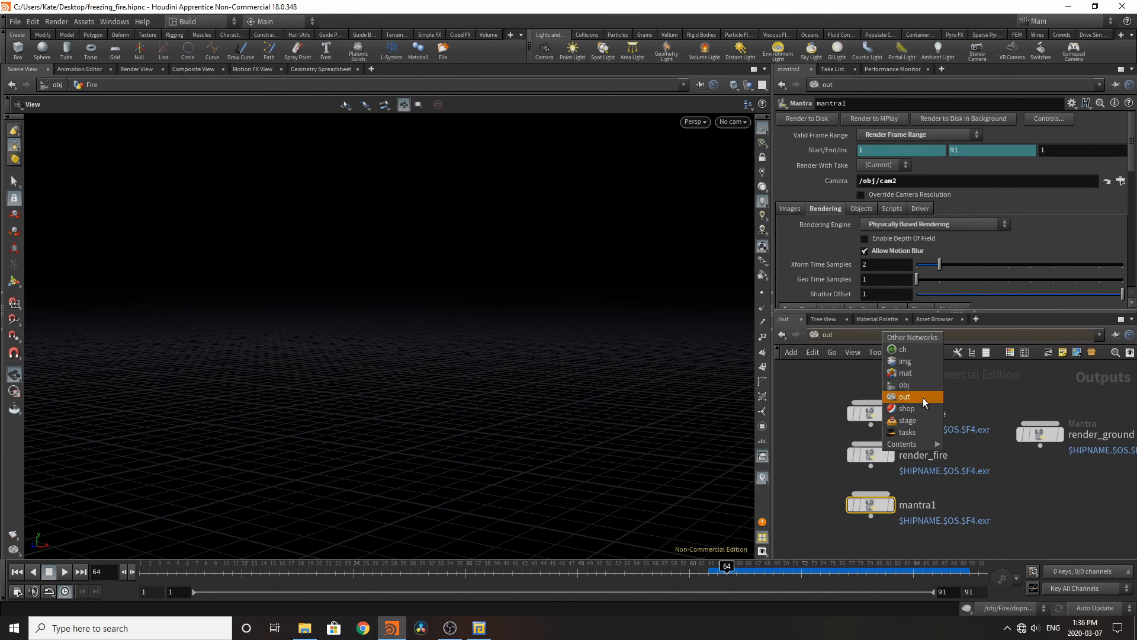
{"action": "left_click", "coordinate": [922, 395]}
{"action": "left_click", "coordinate": [907, 336]}
{"action": "left_click", "coordinate": [926, 392]}
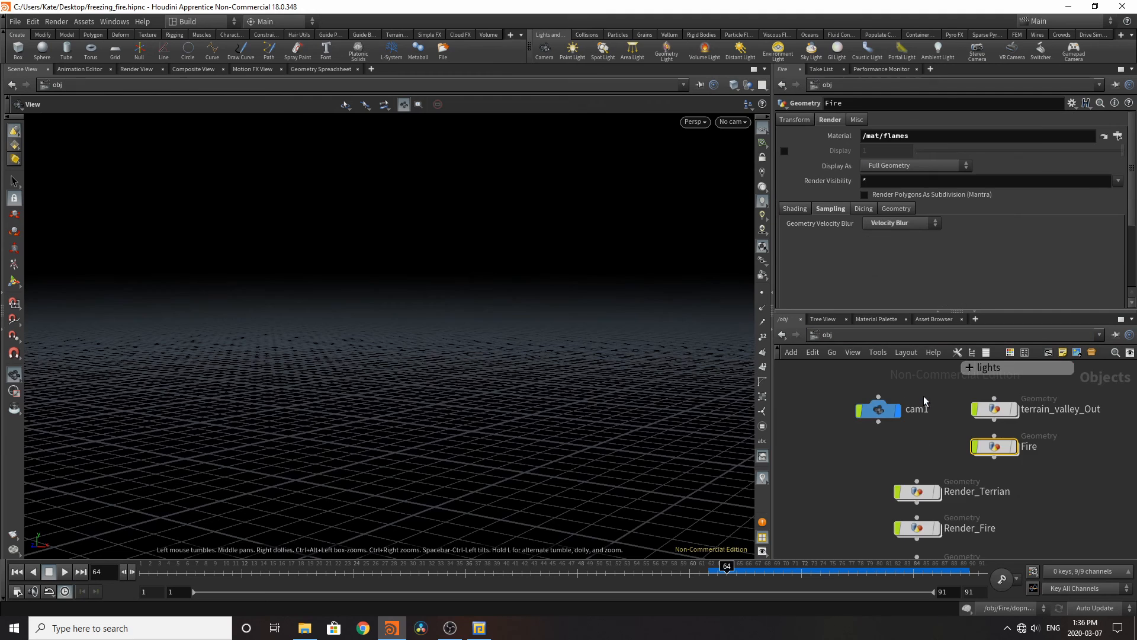
Step: Display Render_Terrian, Render_Fire and Render_Ice at frame 69 and frame the flame in the valley
{"action": "scroll", "coordinate": [927, 443], "scroll_direction": "up", "scroll_amount": 3}
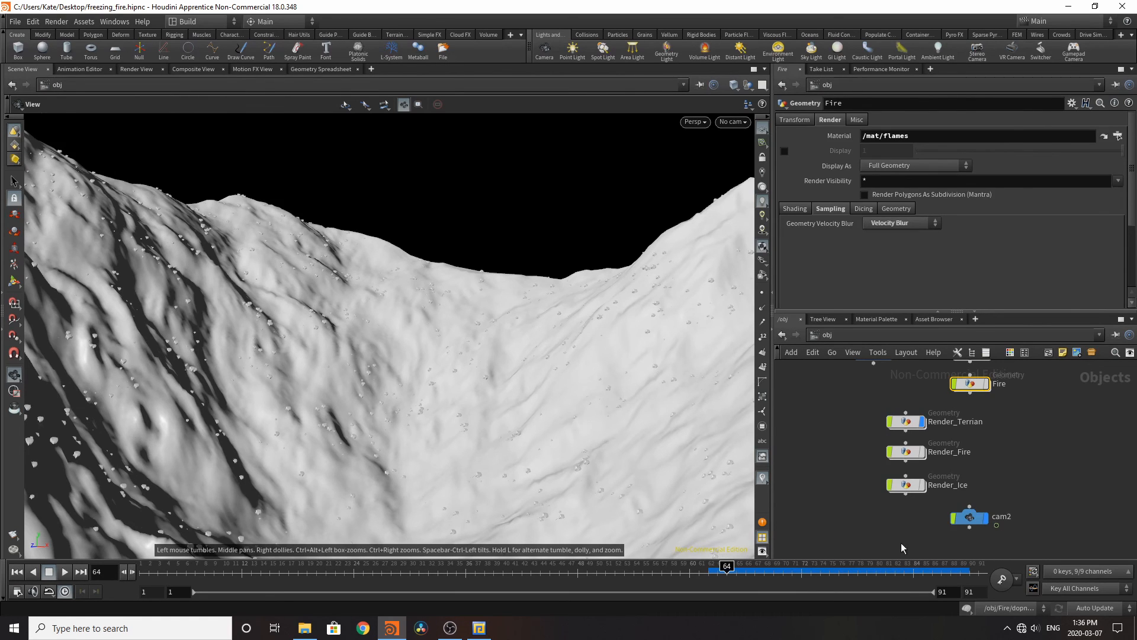
{"action": "scroll", "coordinate": [901, 536], "scroll_direction": "up", "scroll_amount": 2}
{"action": "left_click", "coordinate": [931, 414]}
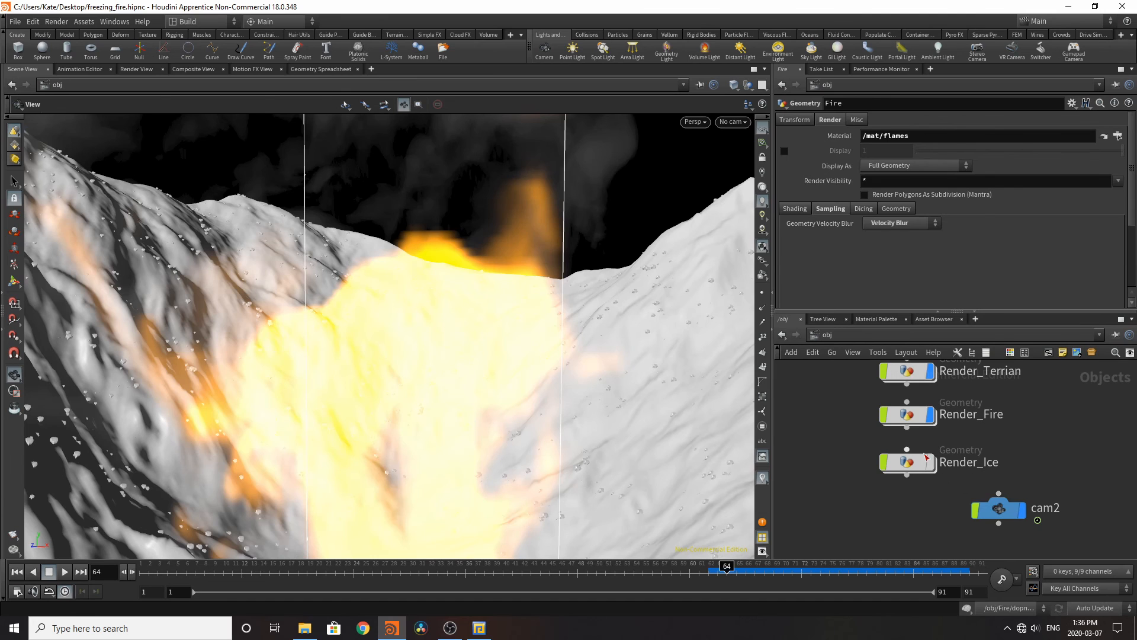
{"action": "mouse_move", "coordinate": [934, 468]}
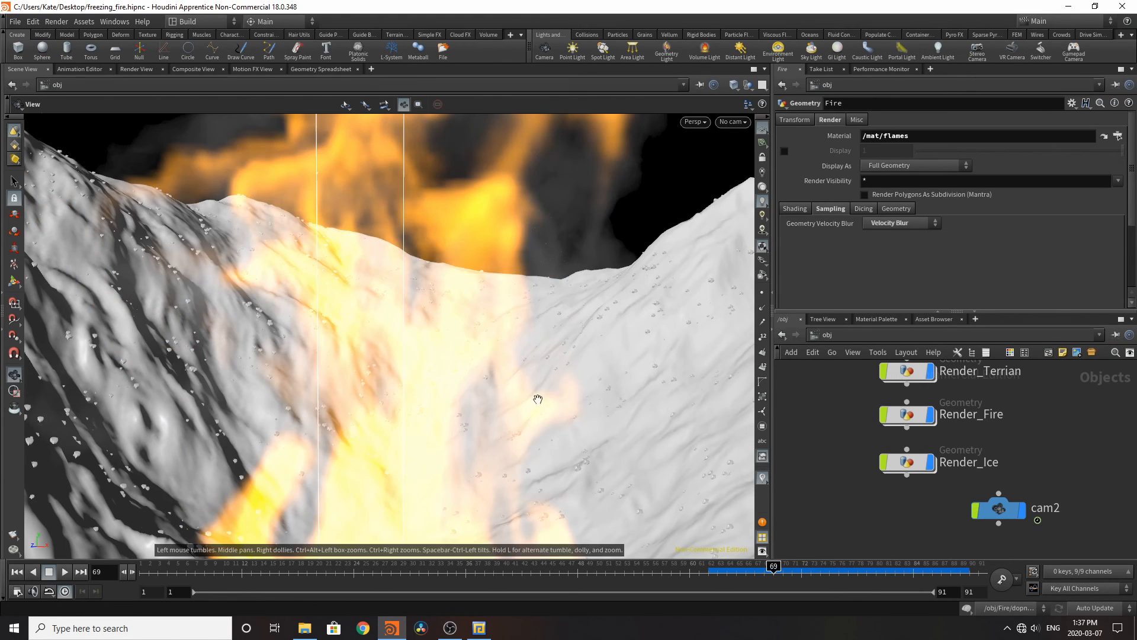
{"action": "key", "text": "g"}
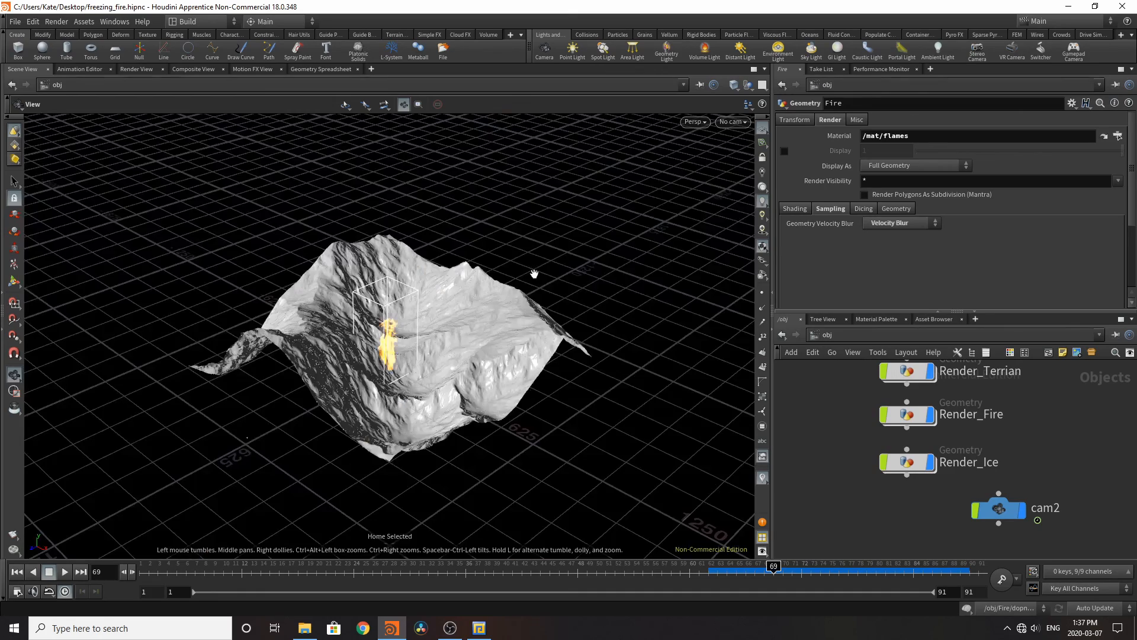
{"action": "scroll", "coordinate": [520, 315], "scroll_direction": "up", "scroll_amount": 10}
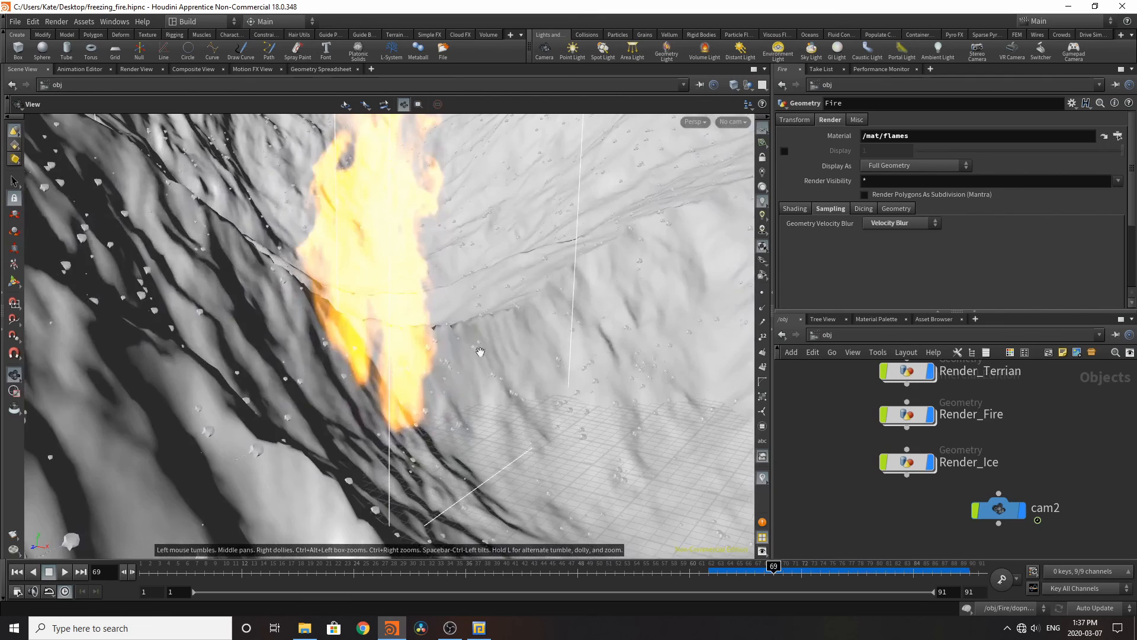
{"action": "left_click_drag", "start_coordinate": [480, 352], "coordinate": [433, 296]}
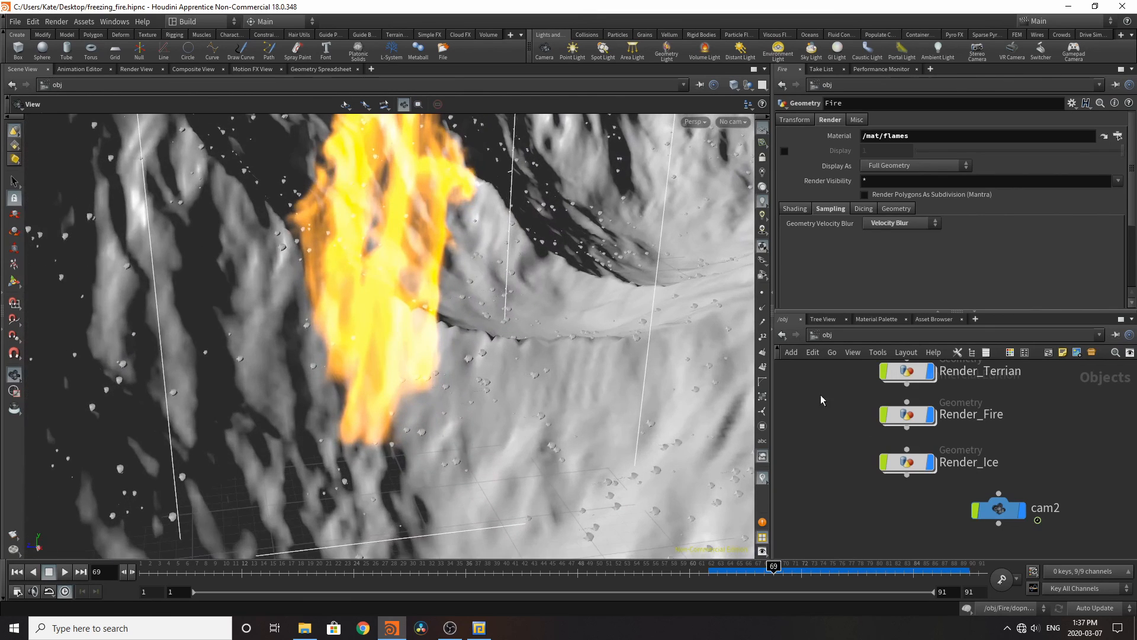
Step: Enter Render_Ice and frame the ice geometry that object_merge1 brings in from /obj/Fire/Out_system_Ice
{"action": "double_click", "coordinate": [906, 462]}
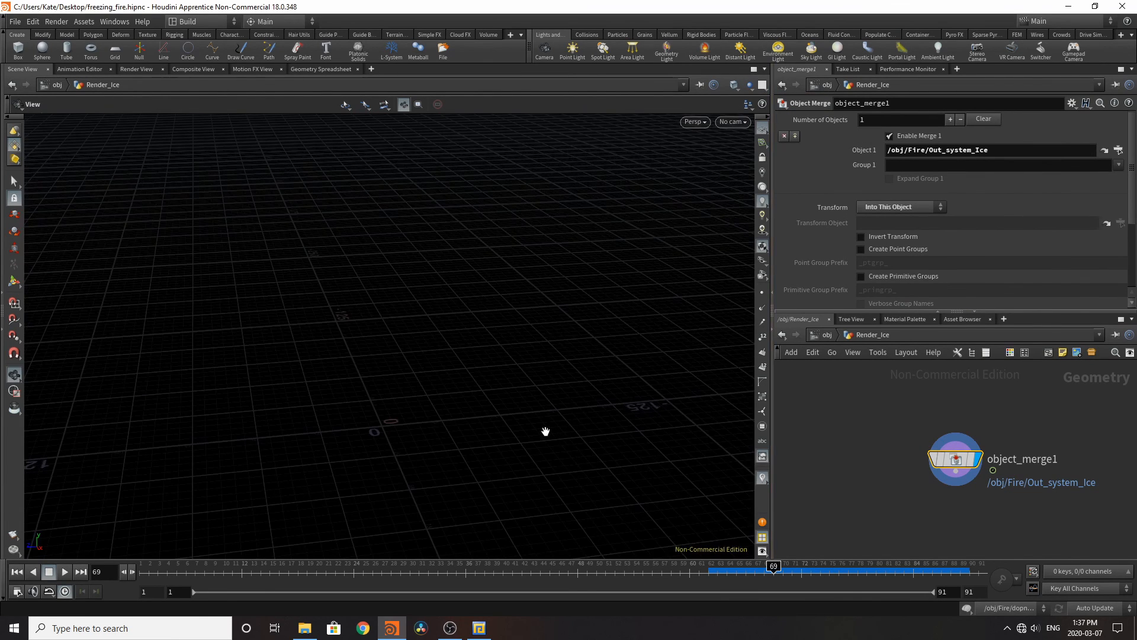
{"action": "key", "text": "space+g"}
{"action": "left_click_drag", "start_coordinate": [437, 386], "coordinate": [410, 320]}
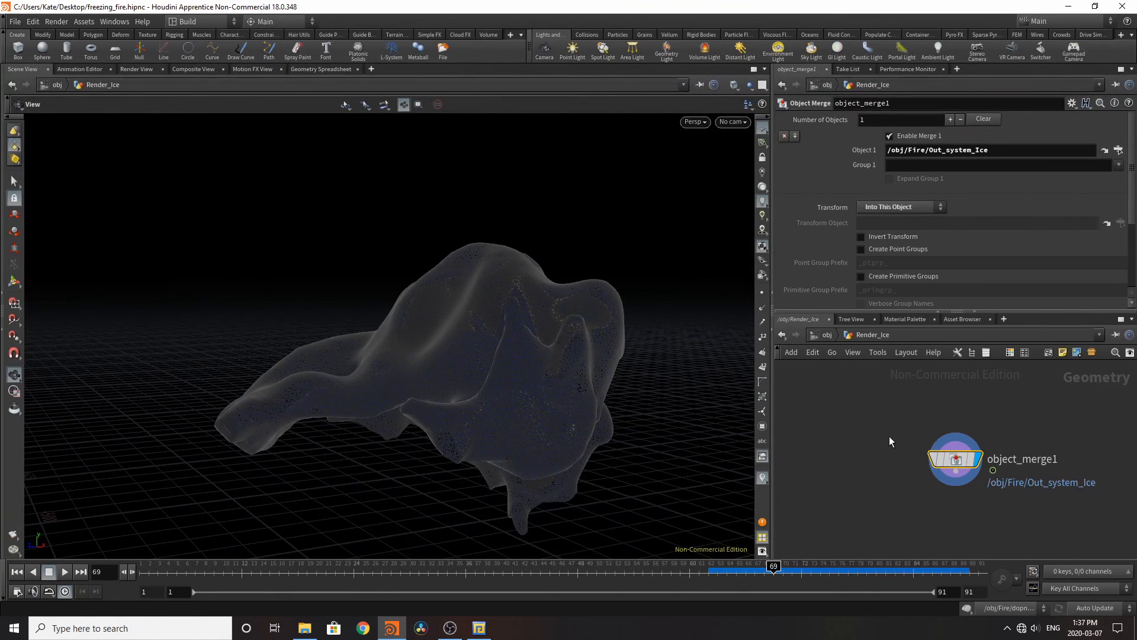
Step: Ghost the other objects in the viewport and examine how the ice sits within the flame and terrain
{"action": "left_click", "coordinate": [724, 122]}
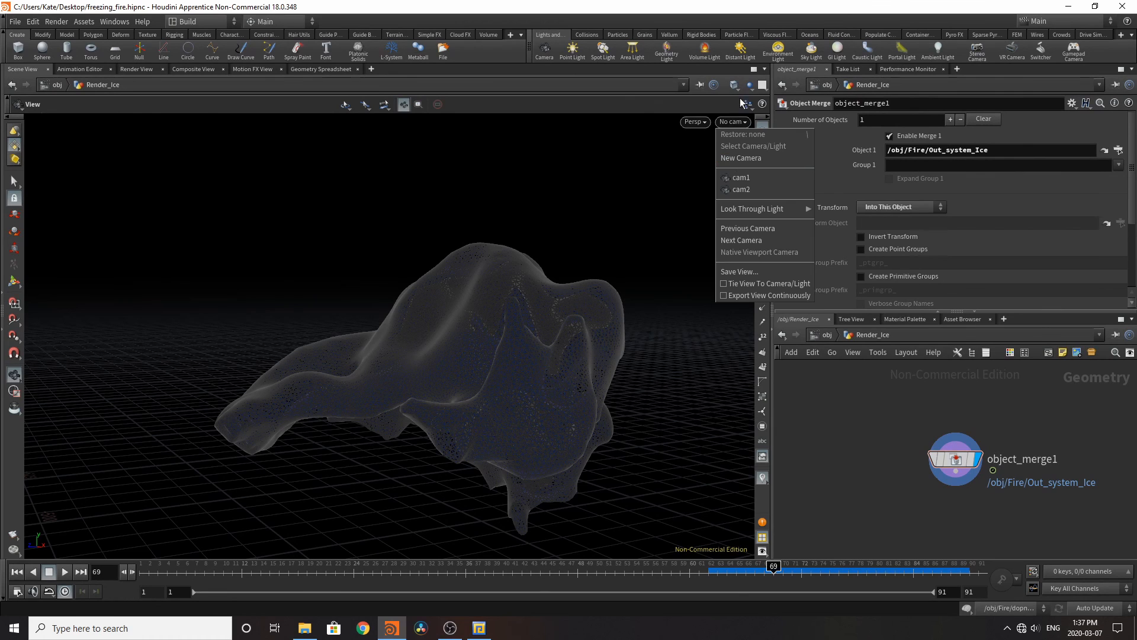
{"action": "left_click", "coordinate": [749, 85]}
{"action": "left_click", "coordinate": [749, 84]}
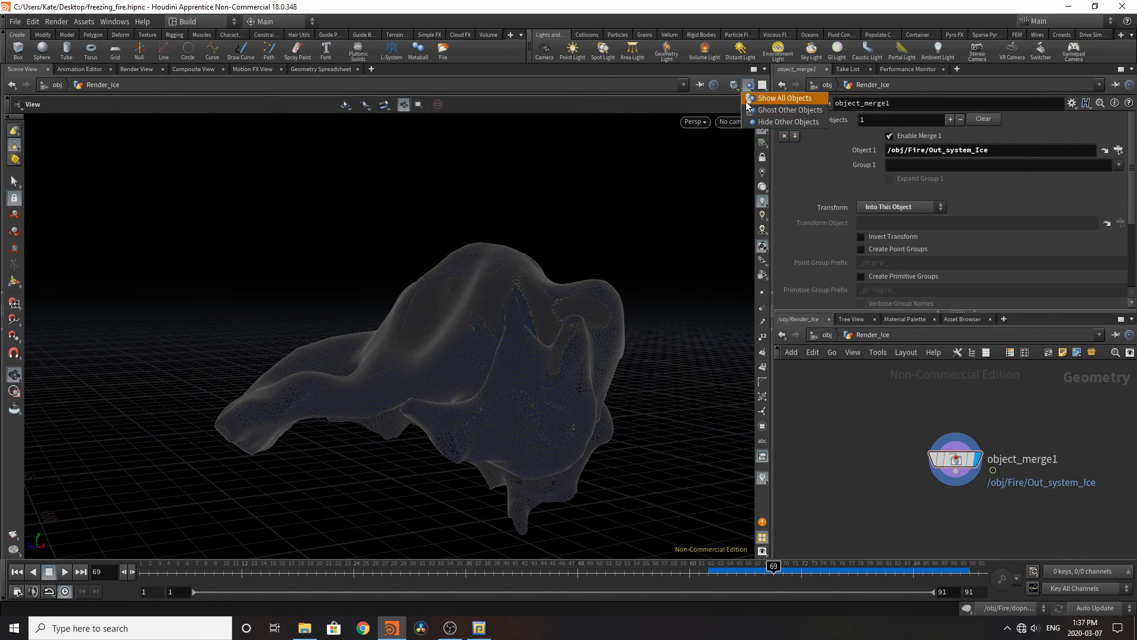
{"action": "left_click", "coordinate": [751, 111]}
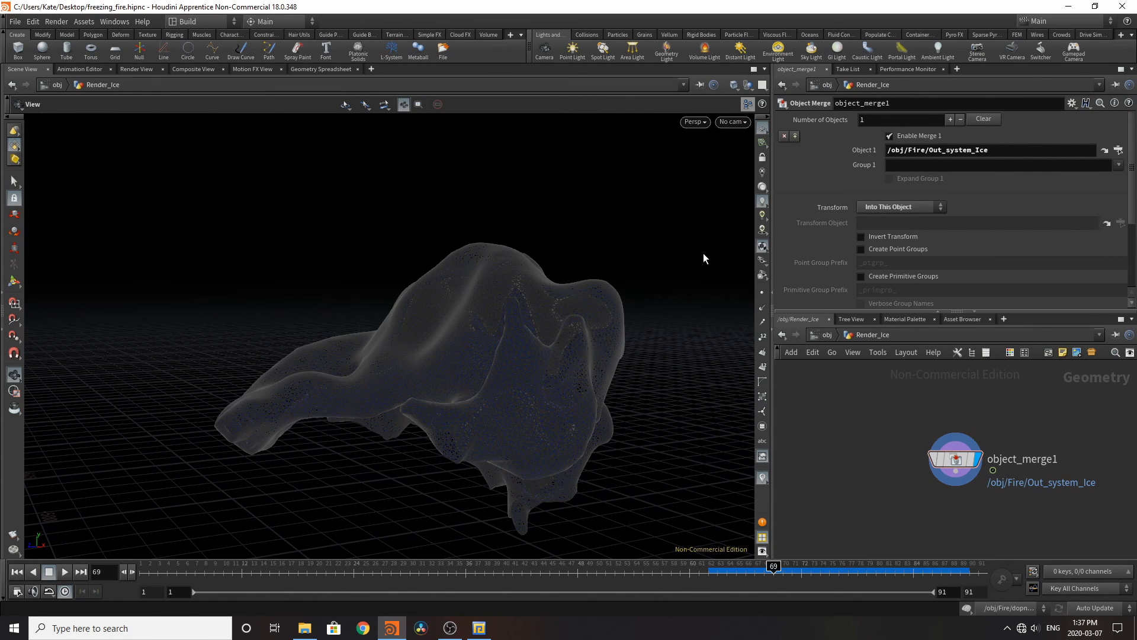
{"action": "right_click_drag", "start_coordinate": [498, 289], "coordinate": [293, 265]}
{"action": "right_click_drag", "start_coordinate": [459, 317], "coordinate": [372, 313]}
{"action": "left_click_drag", "start_coordinate": [372, 313], "coordinate": [170, 252]}
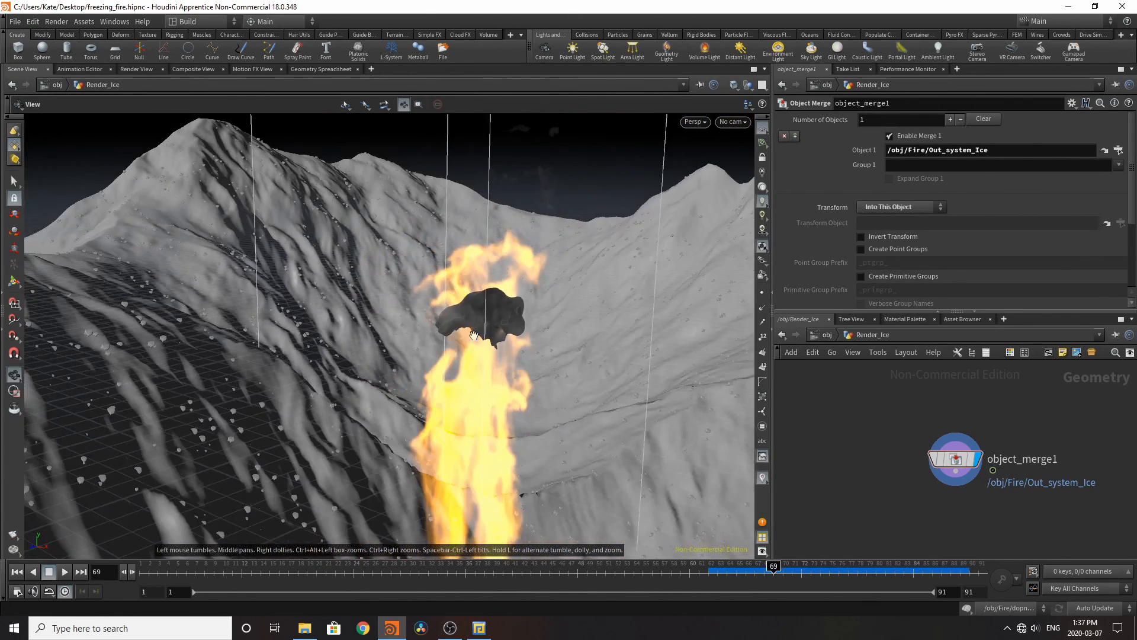
{"action": "middle_click_drag", "start_coordinate": [481, 284], "coordinate": [480, 202]}
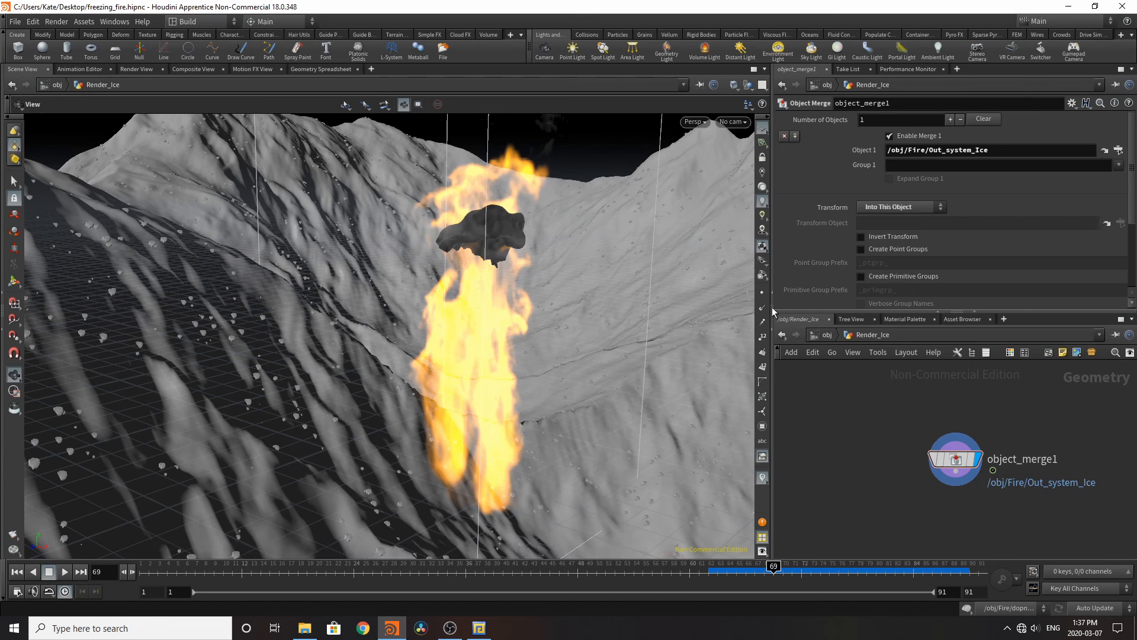
Step: Return to the obj level and hide Render_Terrian, Render_Fire and Render_Ice
{"action": "left_click", "coordinate": [826, 335]}
{"action": "scroll", "coordinate": [954, 417], "scroll_direction": "down", "scroll_amount": 4}
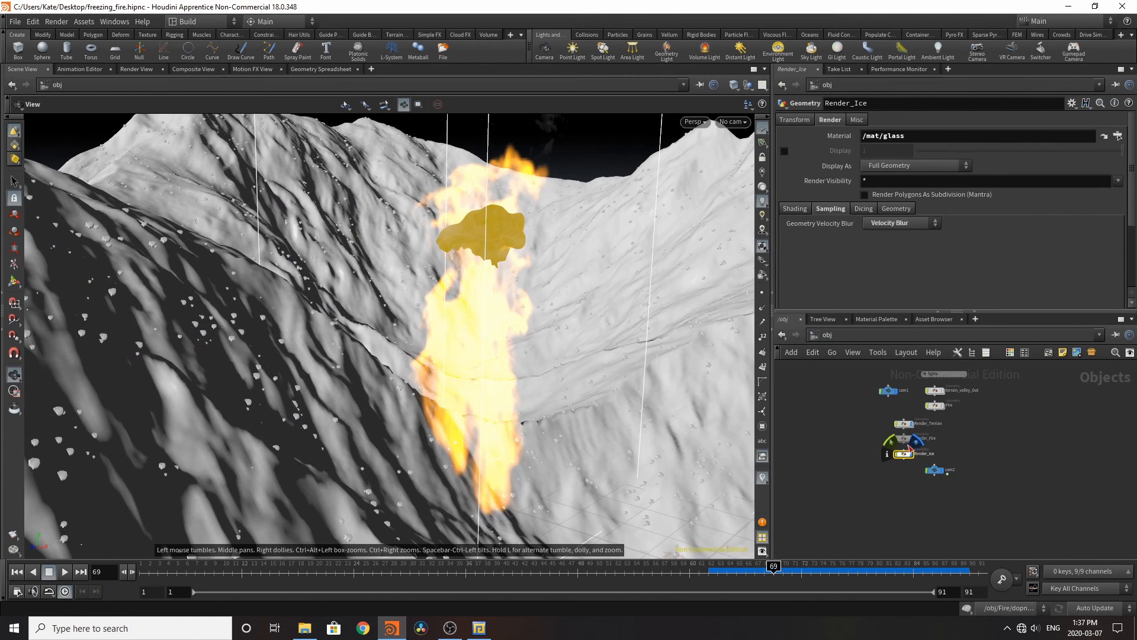
{"action": "left_click", "coordinate": [917, 422]}
{"action": "left_click", "coordinate": [919, 458]}
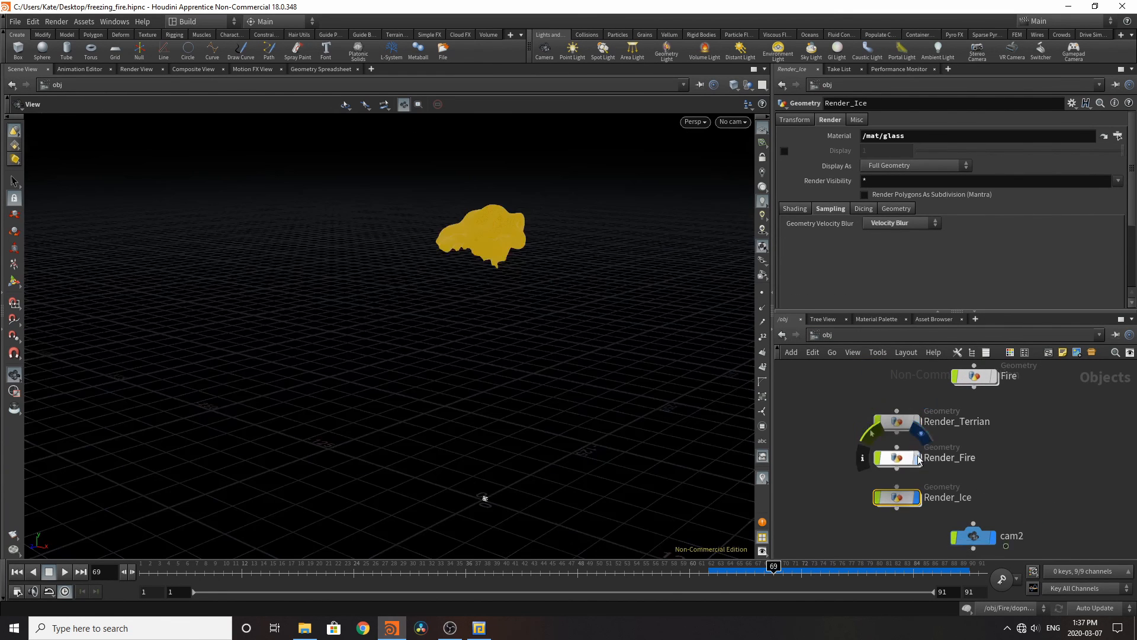
{"action": "left_click", "coordinate": [918, 497]}
Step: Open the out network, select render_ice, place render_ground beside it and move mantra1 away from the other render nodes
{"action": "left_click", "coordinate": [837, 339]}
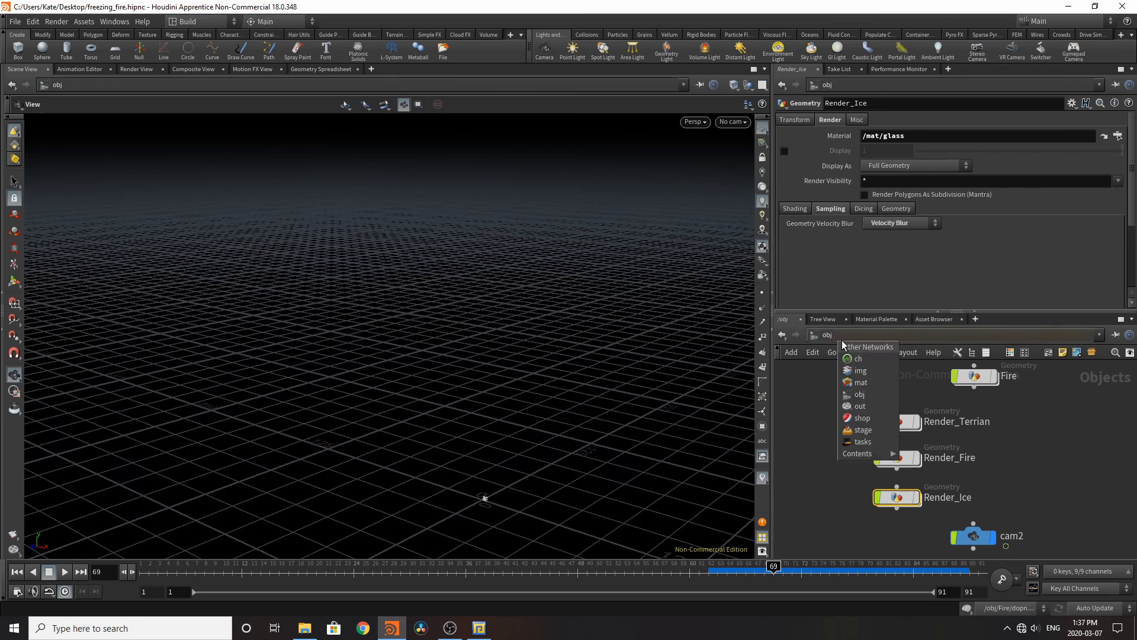
{"action": "left_click", "coordinate": [859, 406]}
{"action": "left_click", "coordinate": [872, 418]}
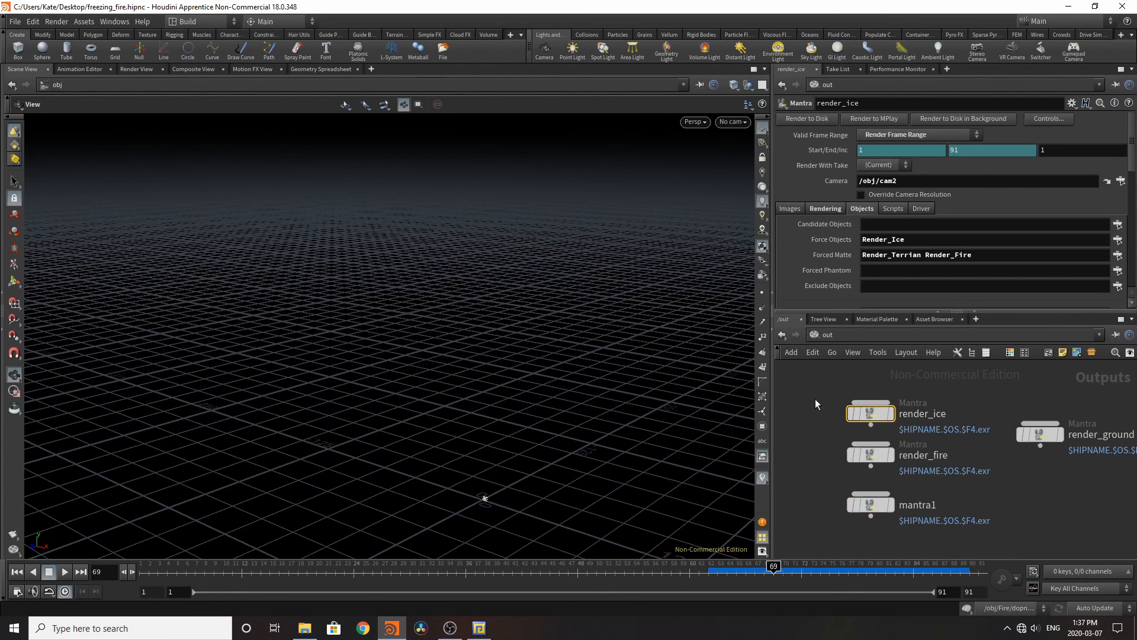
{"action": "scroll", "coordinate": [818, 399], "scroll_direction": "down", "scroll_amount": 1}
{"action": "left_click_drag", "start_coordinate": [990, 429], "coordinate": [957, 410]}
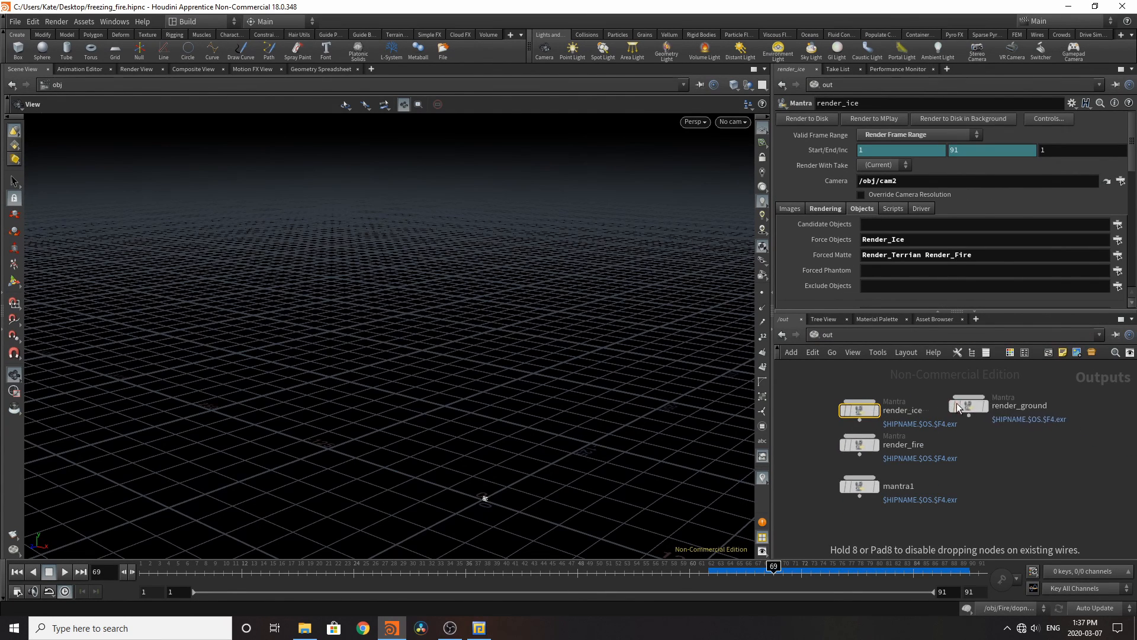
{"action": "left_click_drag", "start_coordinate": [868, 483], "coordinate": [1083, 496]}
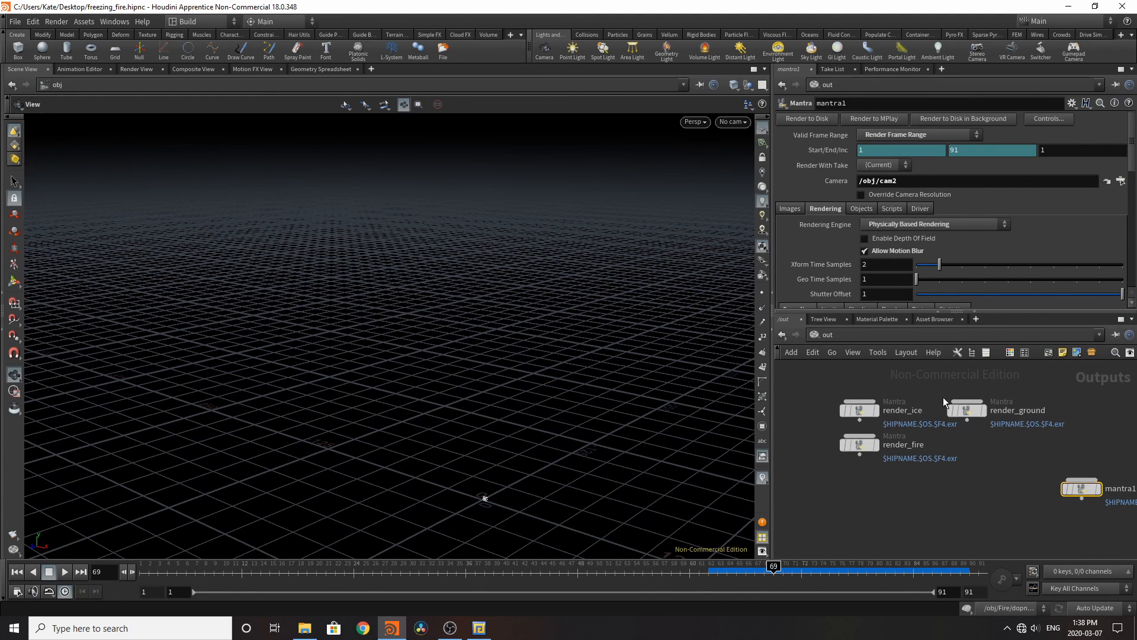
Step: Check render_ground's settings, shift render_ice slightly up, and review render_ice's camera, forced objects and forced matte
{"action": "left_click", "coordinate": [859, 409]}
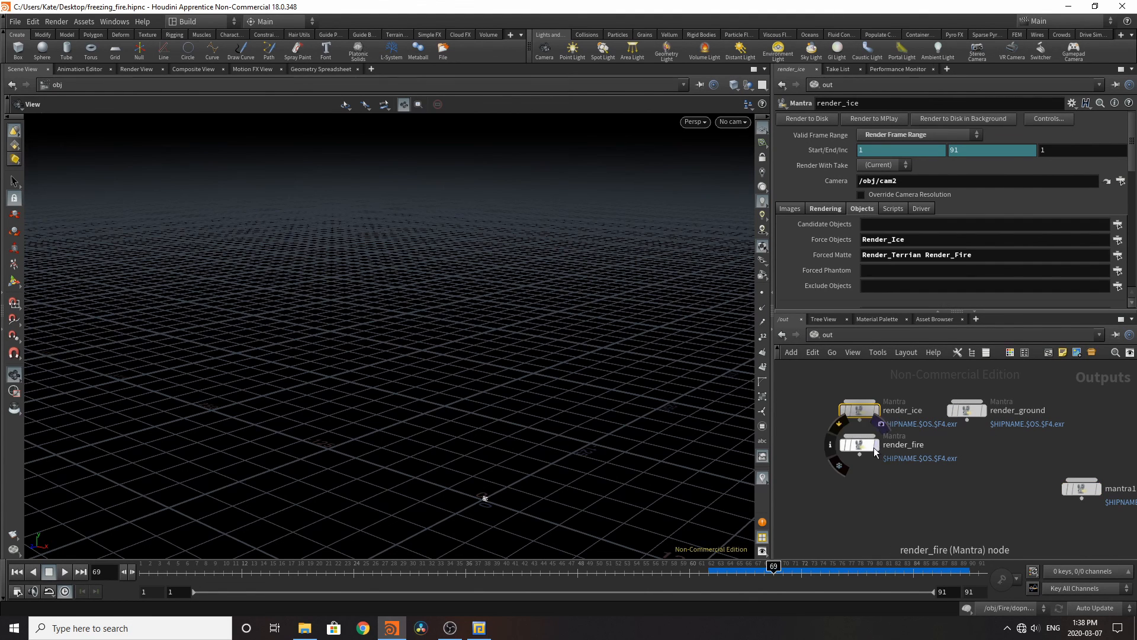
{"action": "left_click", "coordinate": [967, 409]}
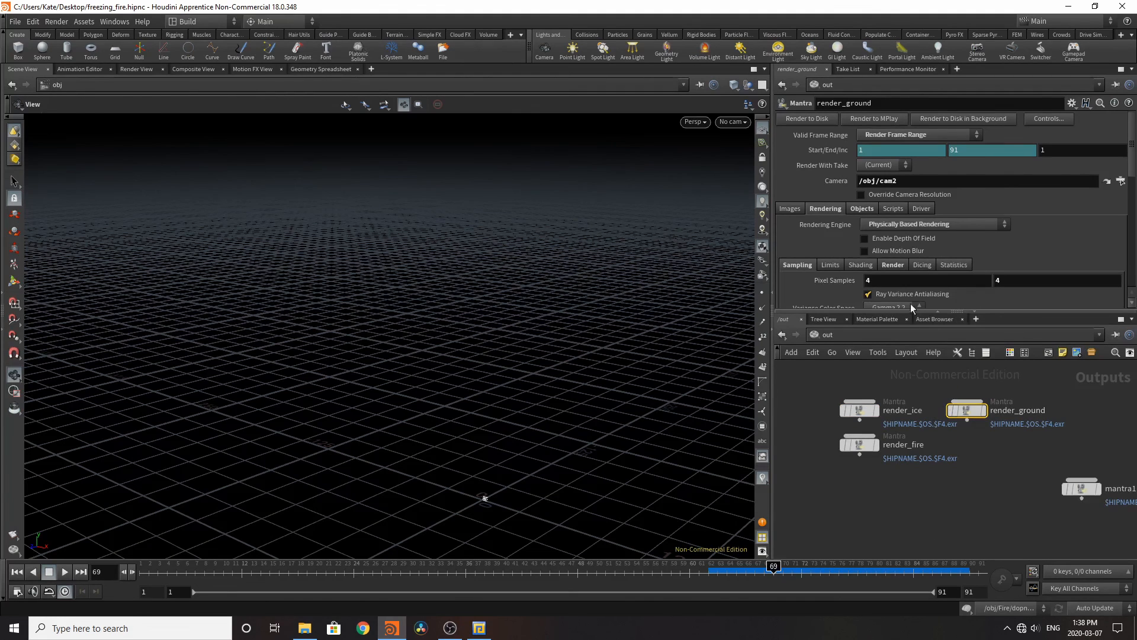
{"action": "left_click", "coordinate": [846, 410]}
{"action": "left_click_drag", "start_coordinate": [862, 410], "coordinate": [857, 384]}
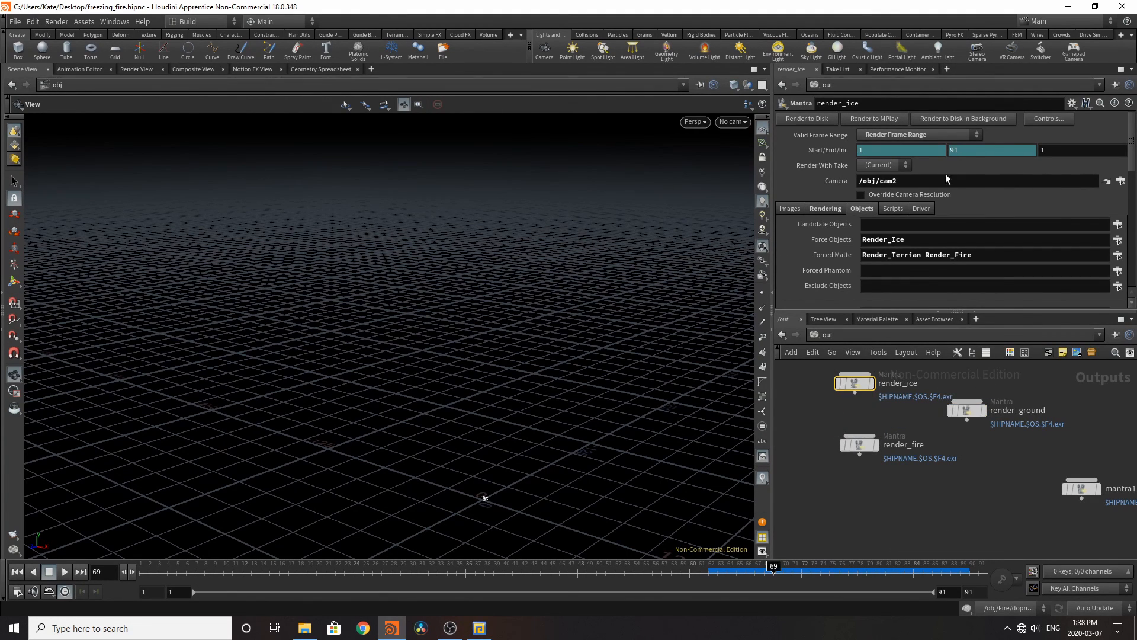
{"action": "scroll", "coordinate": [945, 183], "scroll_direction": "down", "scroll_amount": 1}
{"action": "scroll", "coordinate": [945, 191], "scroll_direction": "down", "scroll_amount": 3}
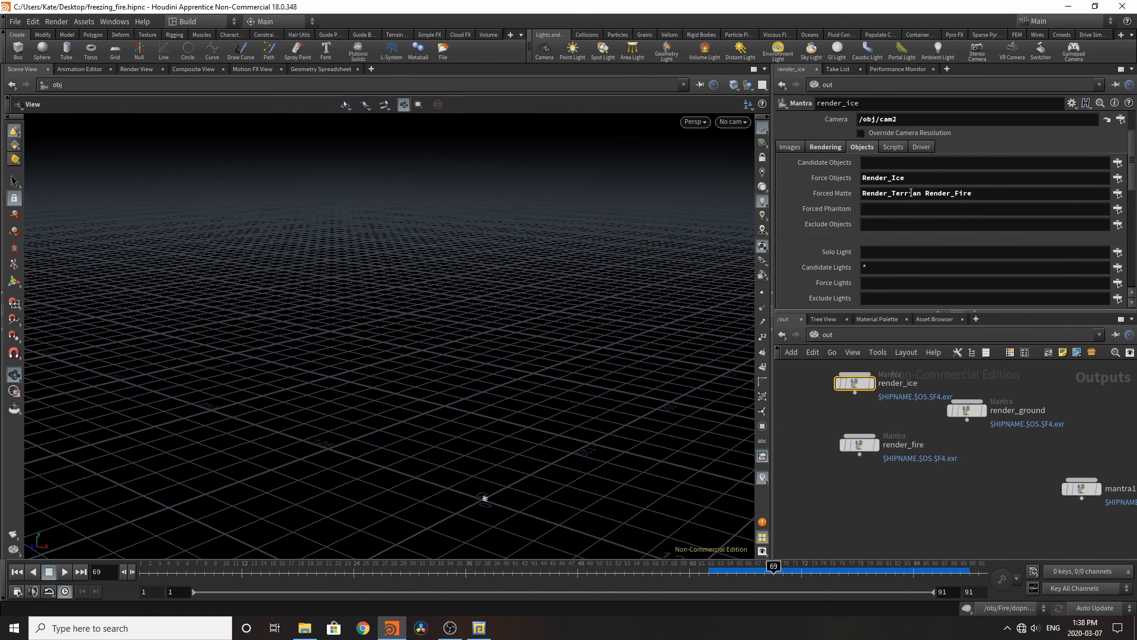
Step: Review render_ice's rendering engine, motion blur, sampling quality and render settings
{"action": "left_click", "coordinate": [824, 147]}
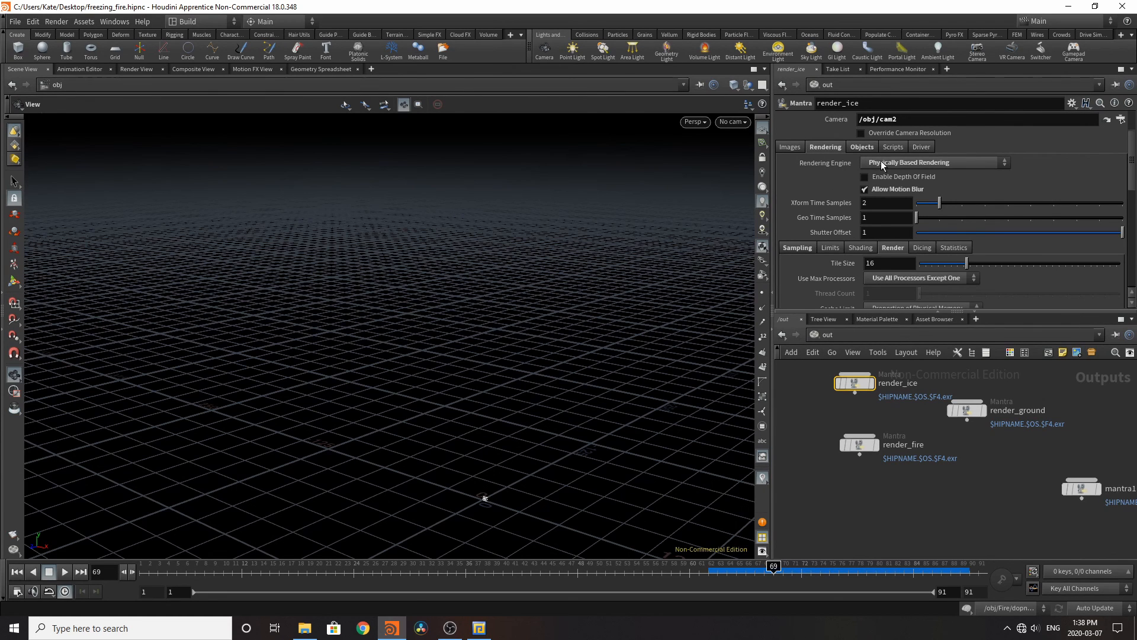
{"action": "scroll", "coordinate": [889, 190], "scroll_direction": "down", "scroll_amount": 7}
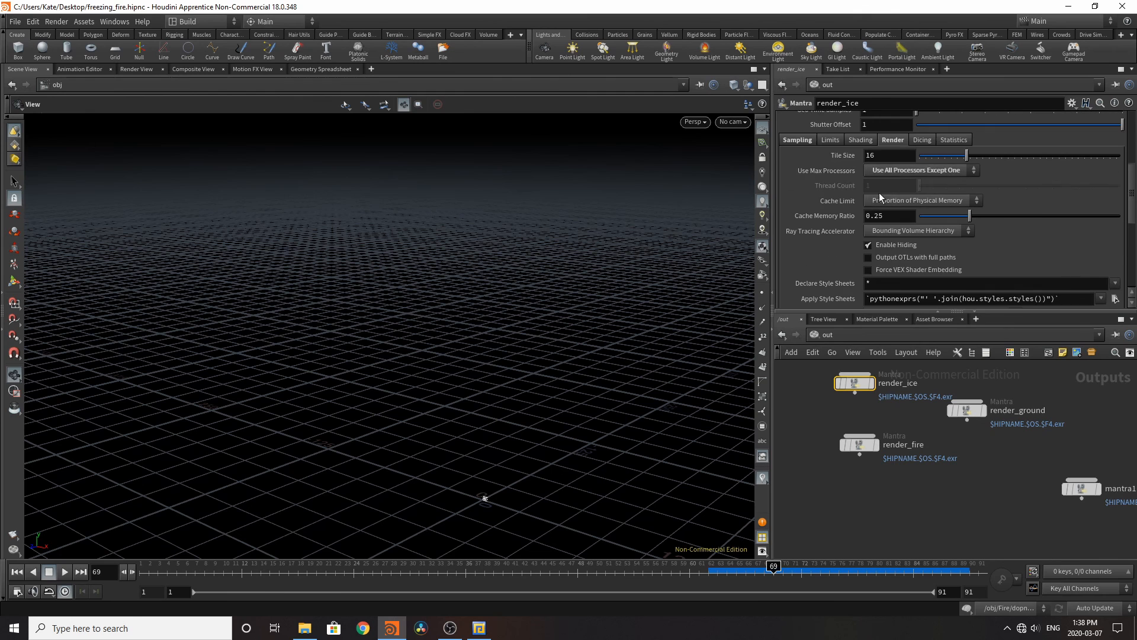
{"action": "left_click", "coordinate": [809, 140]}
{"action": "scroll", "coordinate": [871, 177], "scroll_direction": "down", "scroll_amount": 1}
{"action": "scroll", "coordinate": [875, 177], "scroll_direction": "up", "scroll_amount": 3}
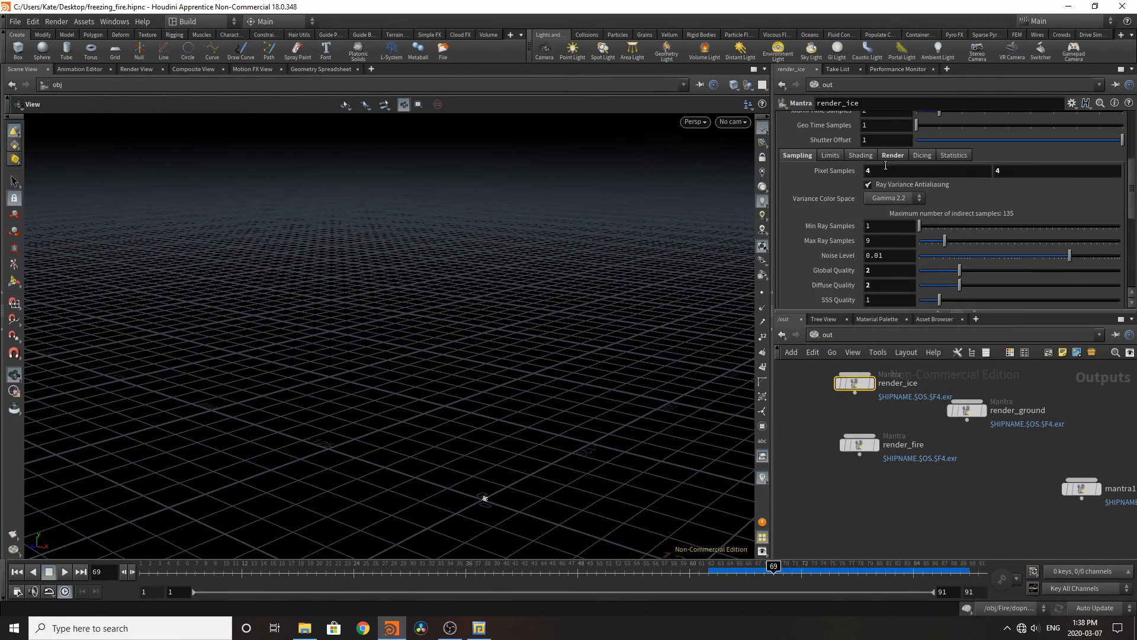
{"action": "left_click", "coordinate": [890, 155]}
{"action": "scroll", "coordinate": [885, 175], "scroll_direction": "down", "scroll_amount": 4}
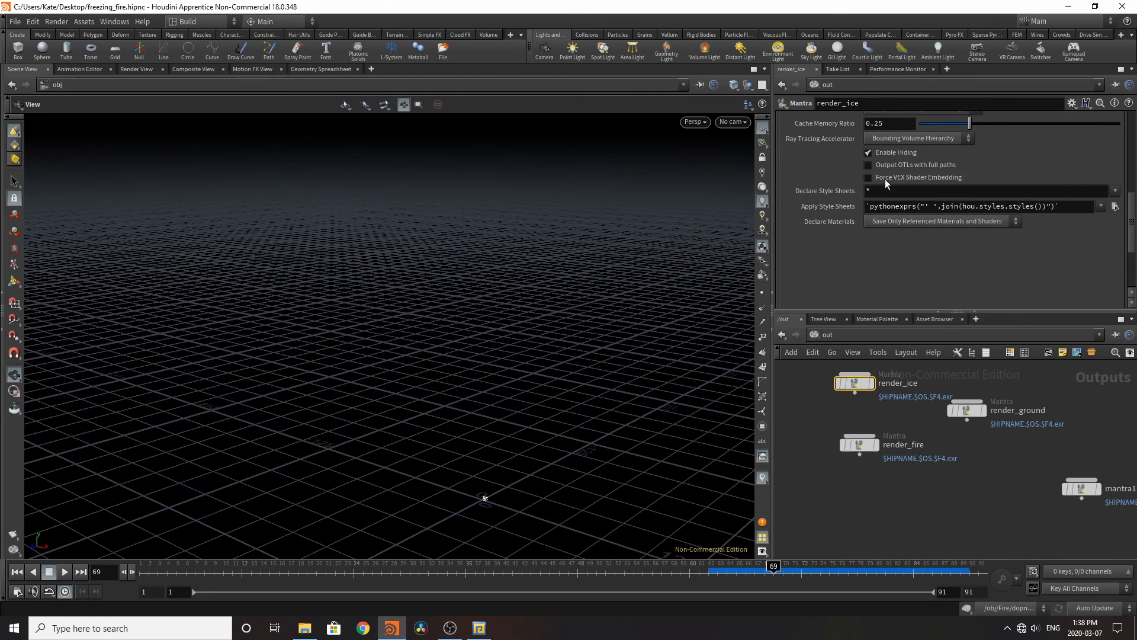
{"action": "scroll", "coordinate": [884, 179], "scroll_direction": "up", "scroll_amount": 10}
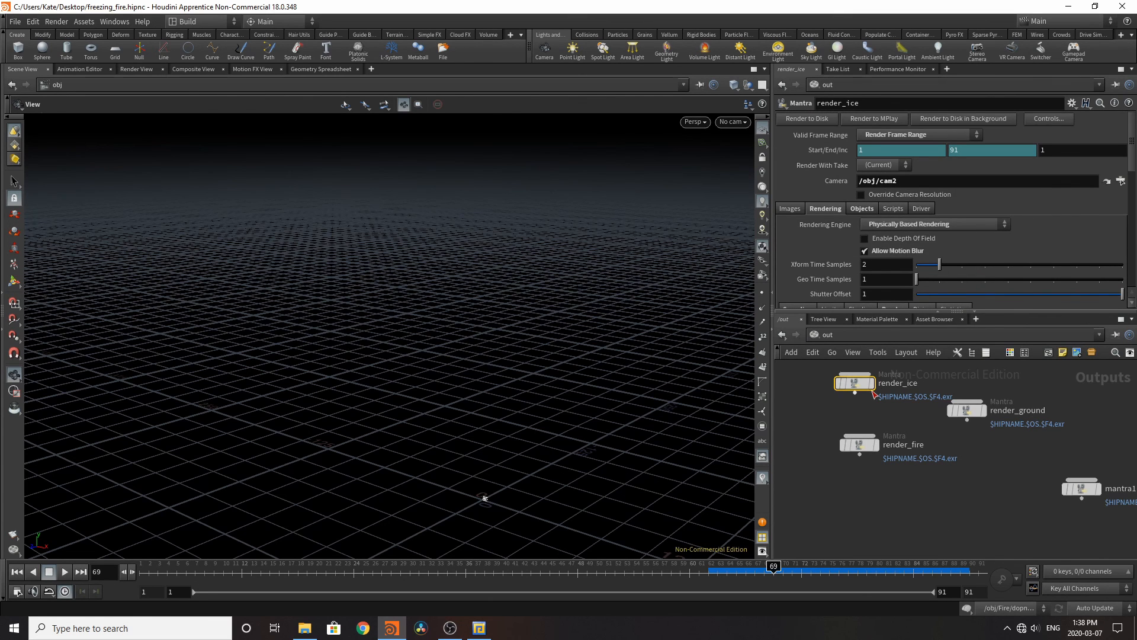
Step: Review render_fire's forced objects and matte, rendering engine, motion blur and sampling quality values
{"action": "left_click", "coordinate": [858, 442]}
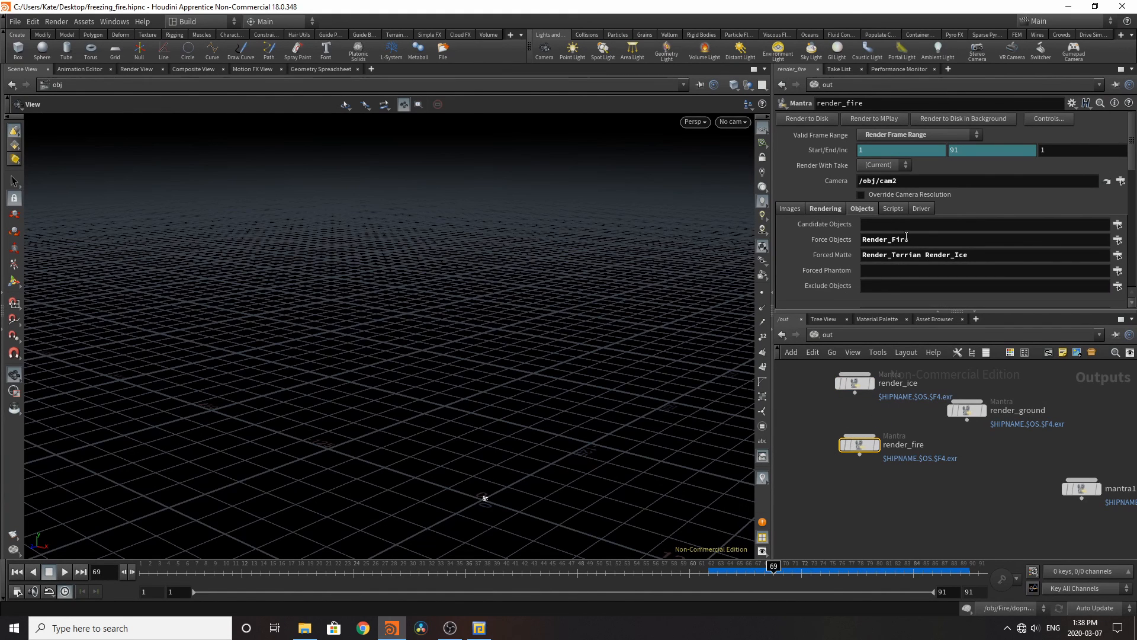
{"action": "left_click", "coordinate": [827, 212]}
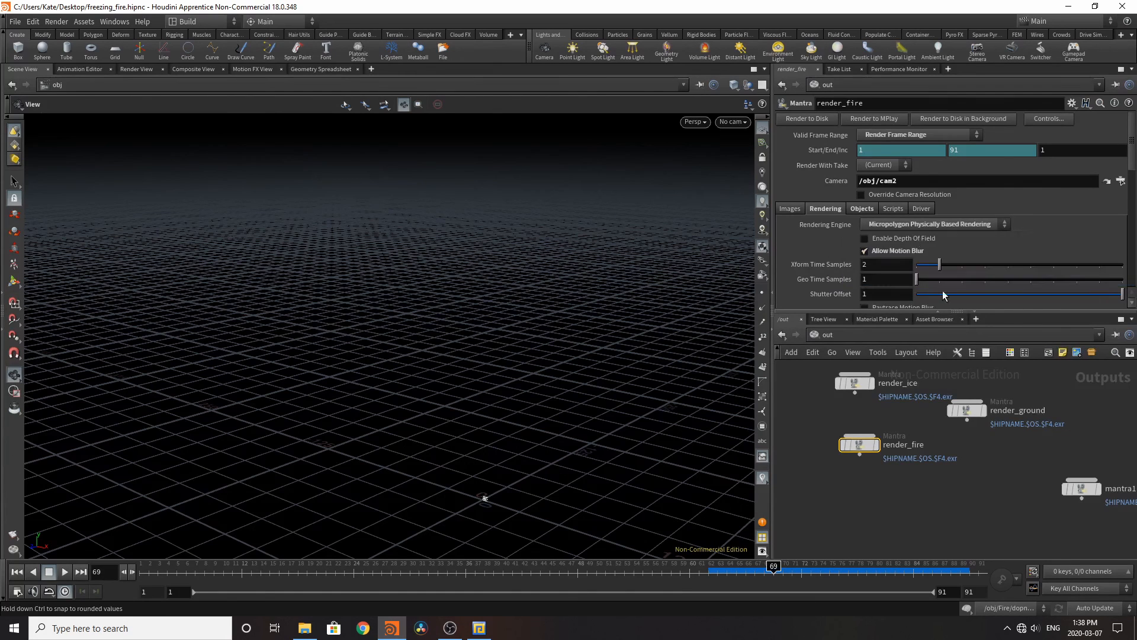
{"action": "scroll", "coordinate": [947, 264], "scroll_direction": "down", "scroll_amount": 3}
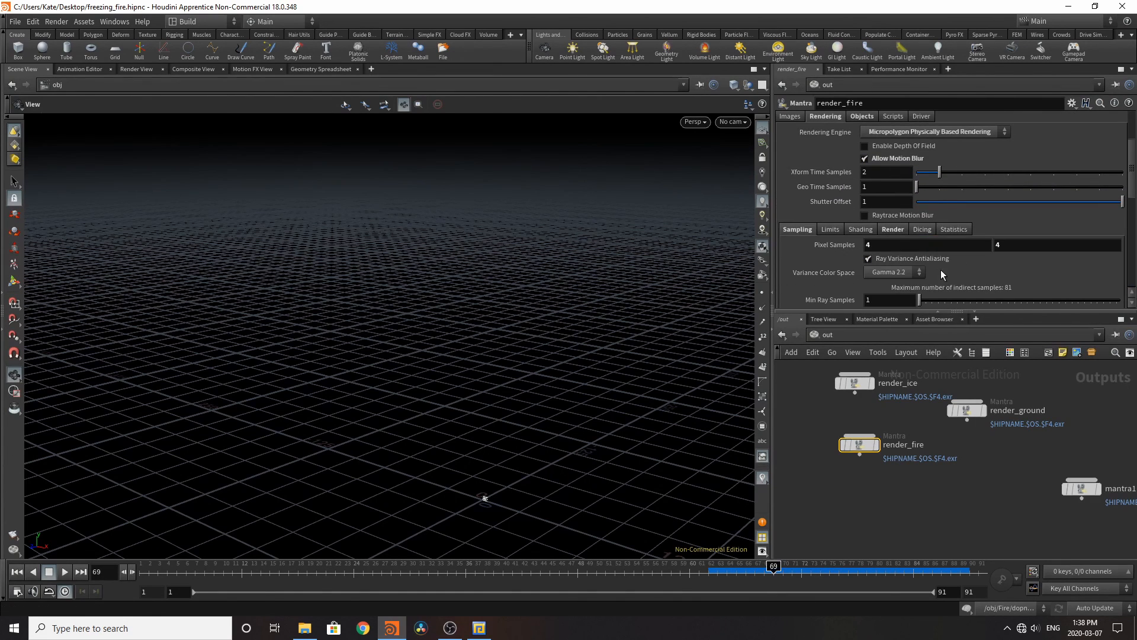
{"action": "scroll", "coordinate": [944, 267], "scroll_direction": "down", "scroll_amount": 2}
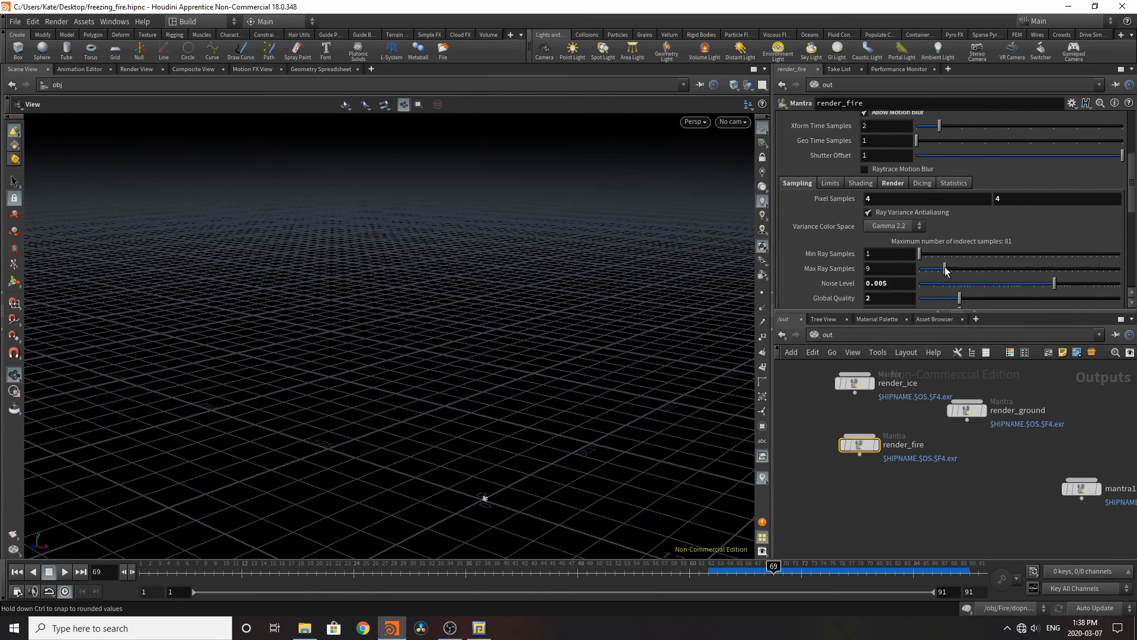
{"action": "scroll", "coordinate": [959, 260], "scroll_direction": "down", "scroll_amount": 2}
{"action": "scroll", "coordinate": [972, 262], "scroll_direction": "down", "scroll_amount": 2}
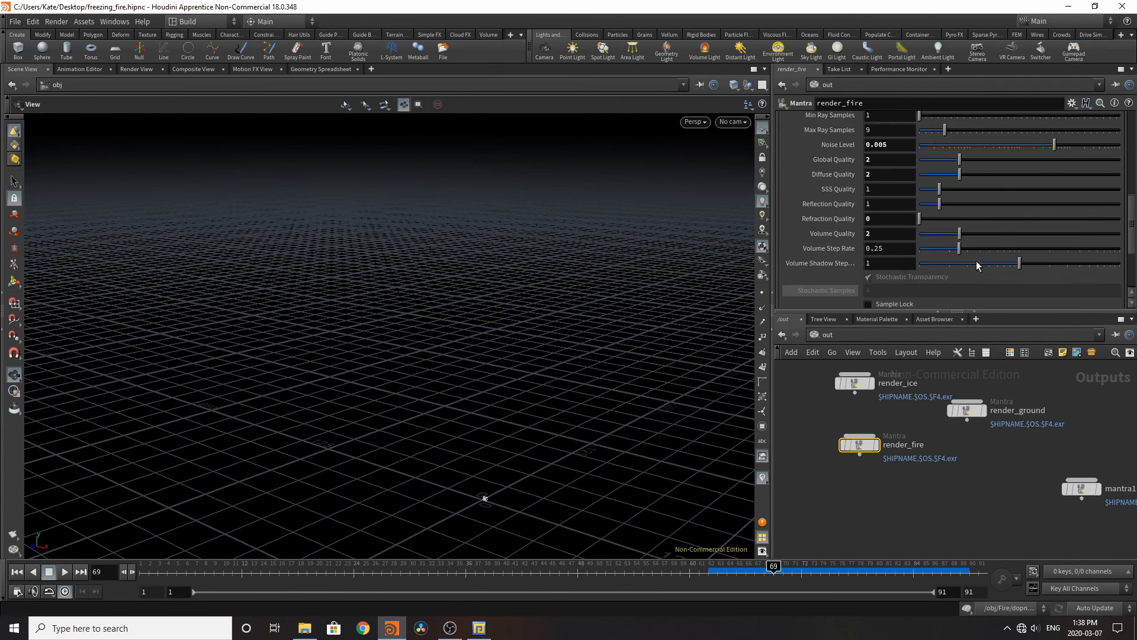
{"action": "scroll", "coordinate": [975, 260], "scroll_direction": "up", "scroll_amount": 4}
Step: Check render_fire's tile size, processor use, cache and ray tracing accelerator settings
{"action": "left_click", "coordinate": [885, 168]}
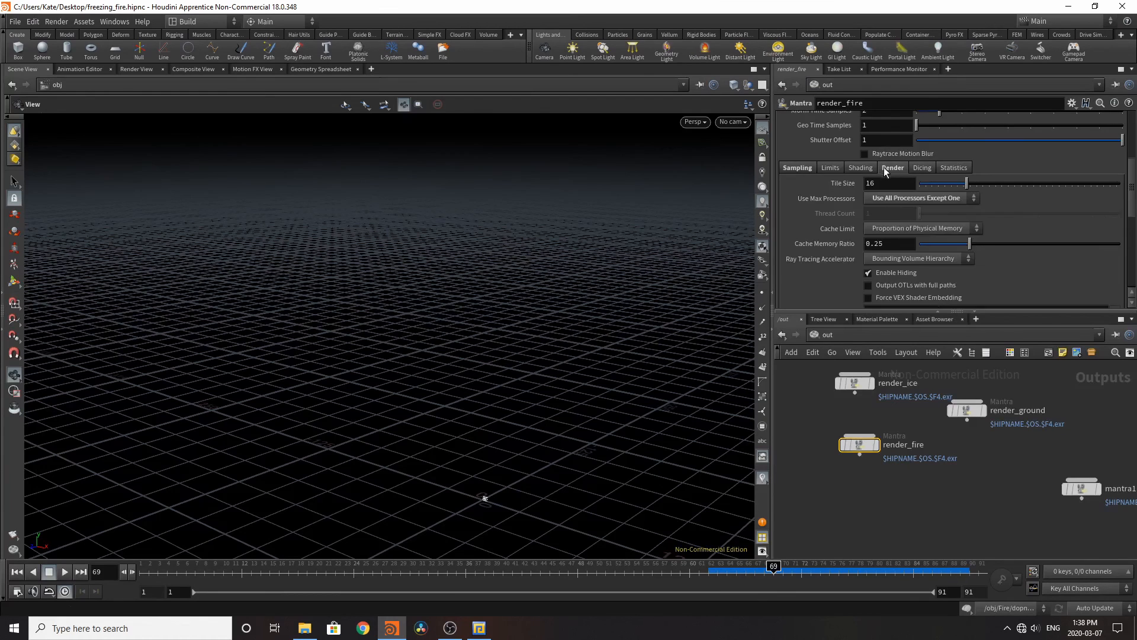
{"action": "scroll", "coordinate": [927, 245], "scroll_direction": "down", "scroll_amount": 3}
{"action": "scroll", "coordinate": [923, 238], "scroll_direction": "up", "scroll_amount": 3}
{"action": "scroll", "coordinate": [914, 247], "scroll_direction": "up", "scroll_amount": 3}
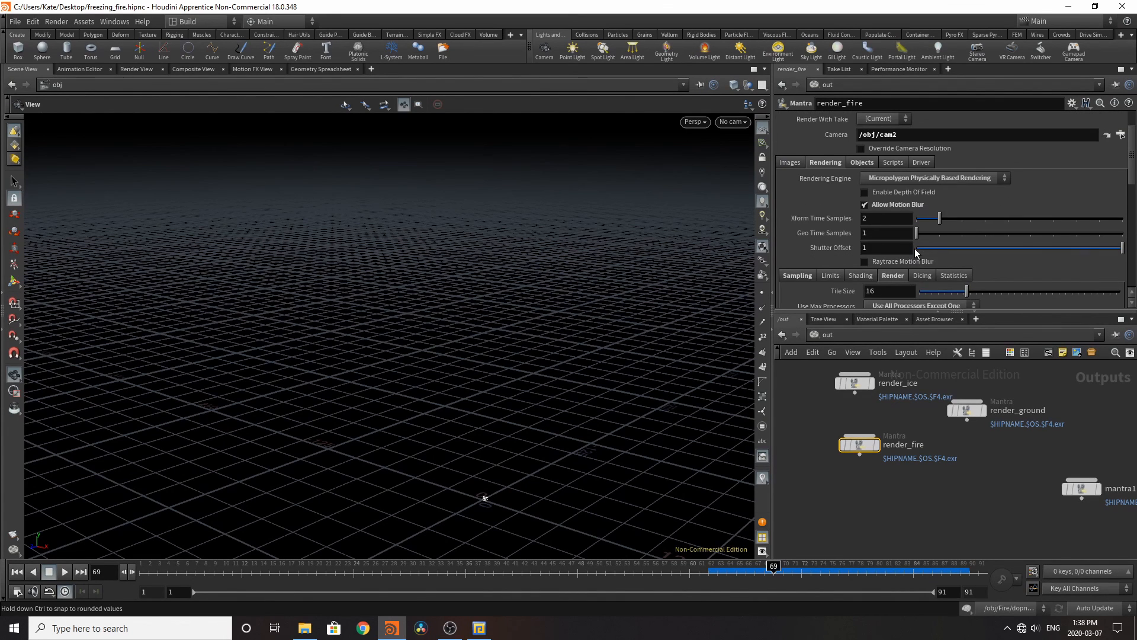
{"action": "scroll", "coordinate": [914, 247], "scroll_direction": "up", "scroll_amount": 2}
Step: Inspect render_ground's rendering engine, forced objects and forced matte
{"action": "left_click", "coordinate": [970, 410]}
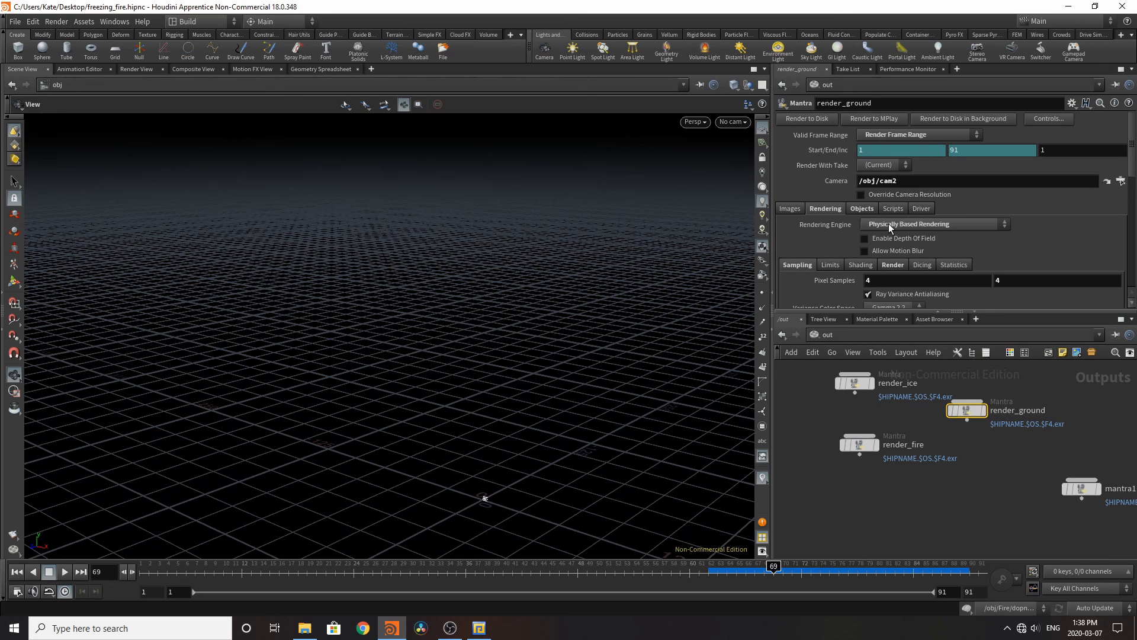
{"action": "scroll", "coordinate": [889, 223], "scroll_direction": "down", "scroll_amount": 1}
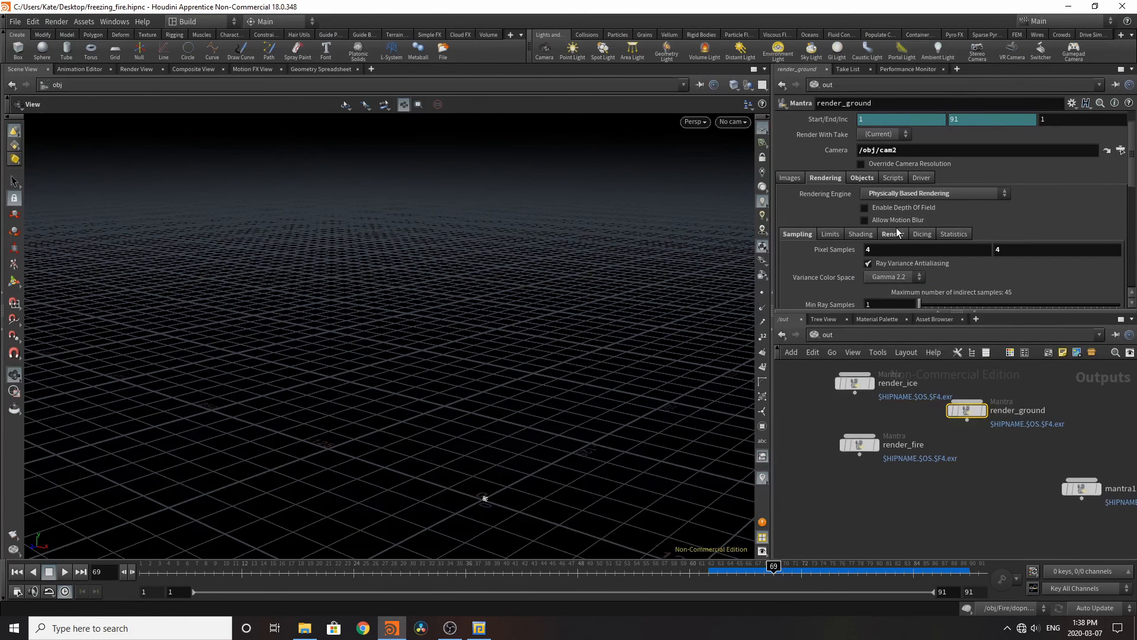
{"action": "mouse_move", "coordinate": [884, 224]}
{"action": "left_click", "coordinate": [868, 179]}
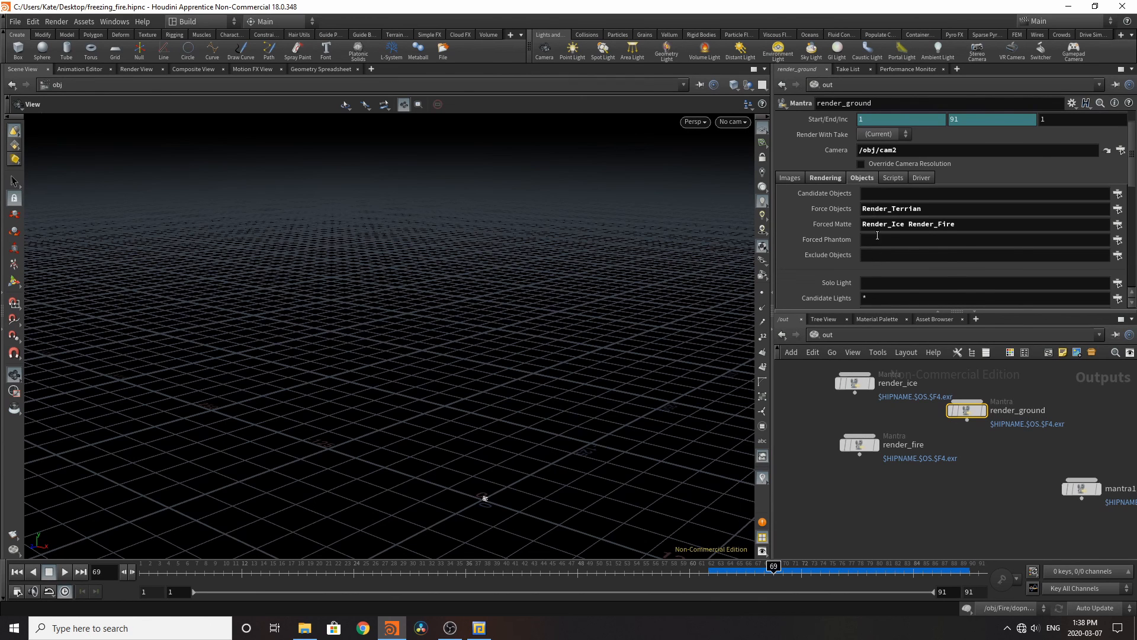
Step: Review render_ground's sampling settings, including its reflection, refraction and volume quality
{"action": "left_click", "coordinate": [820, 335]}
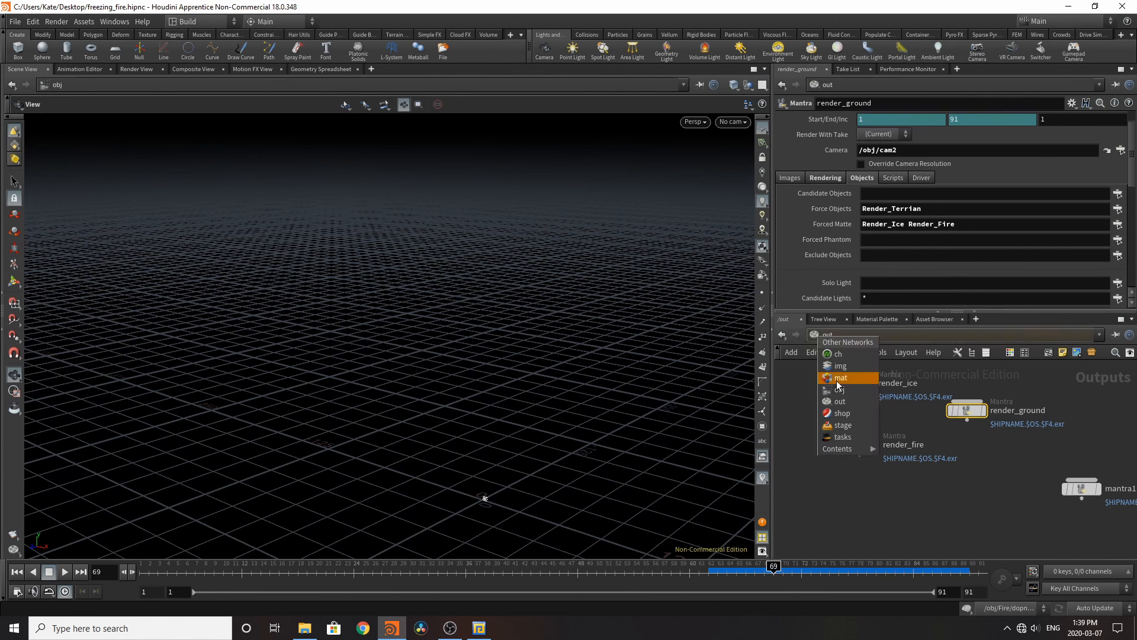
{"action": "left_click", "coordinate": [833, 177]}
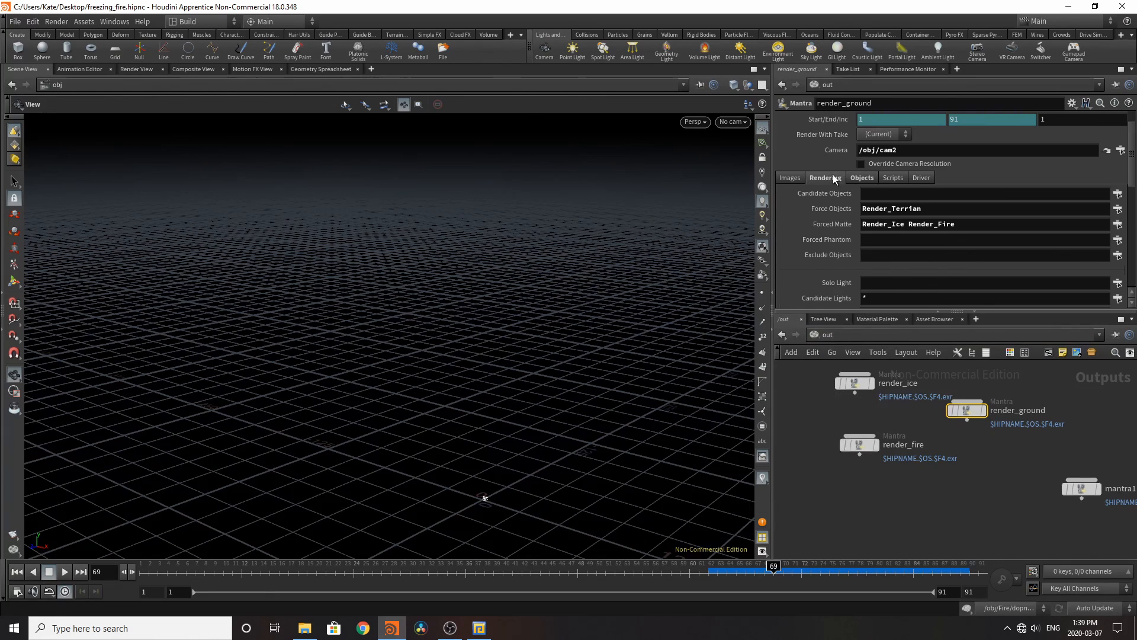
{"action": "left_click", "coordinate": [833, 176]}
{"action": "scroll", "coordinate": [851, 178], "scroll_direction": "down", "scroll_amount": 4}
{"action": "scroll", "coordinate": [851, 178], "scroll_direction": "down", "scroll_amount": 3}
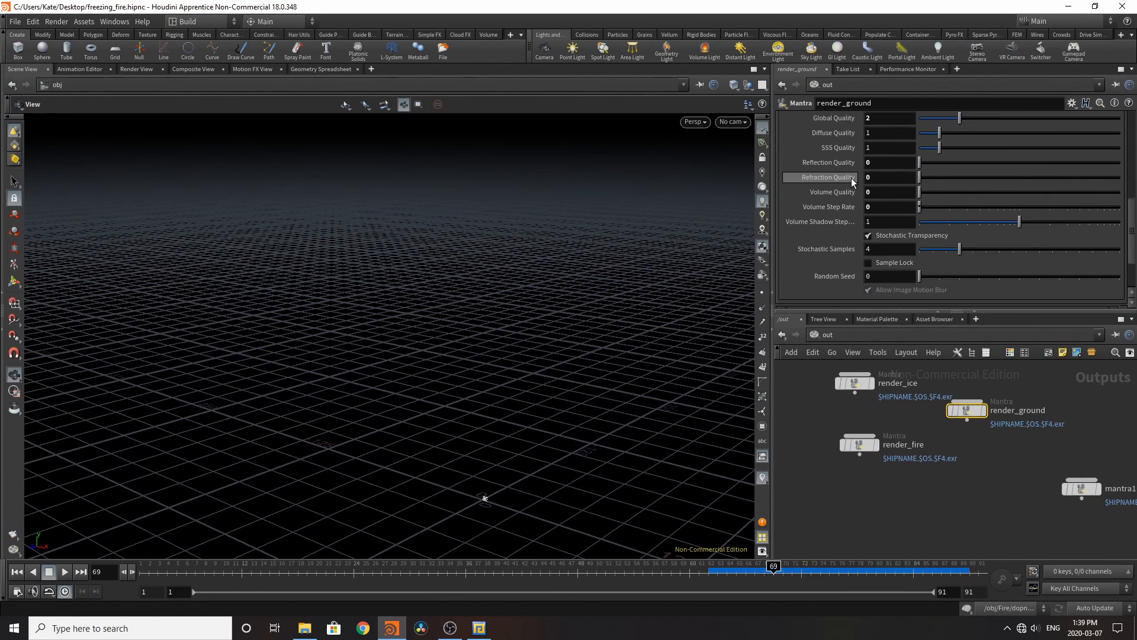
{"action": "scroll", "coordinate": [858, 187], "scroll_direction": "up", "scroll_amount": 5}
{"action": "scroll", "coordinate": [888, 203], "scroll_direction": "up", "scroll_amount": 2}
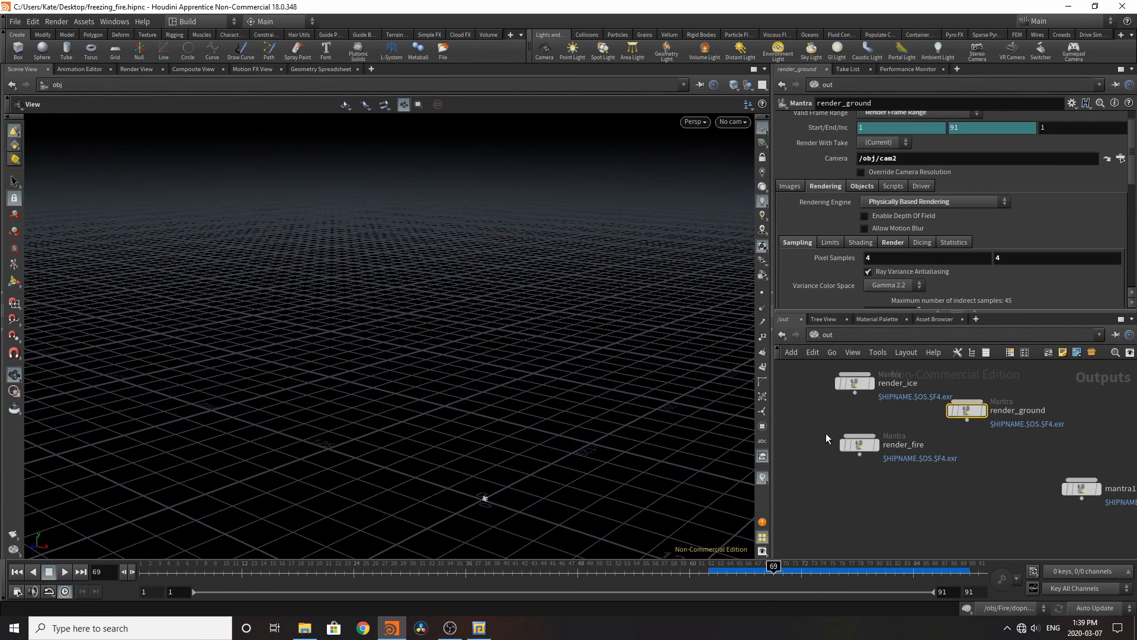
Step: Switch to the obj network, inspect the object merge source inside Render_Fire, and return to the obj level
{"action": "left_click", "coordinate": [819, 412]}
{"action": "left_click", "coordinate": [842, 338]}
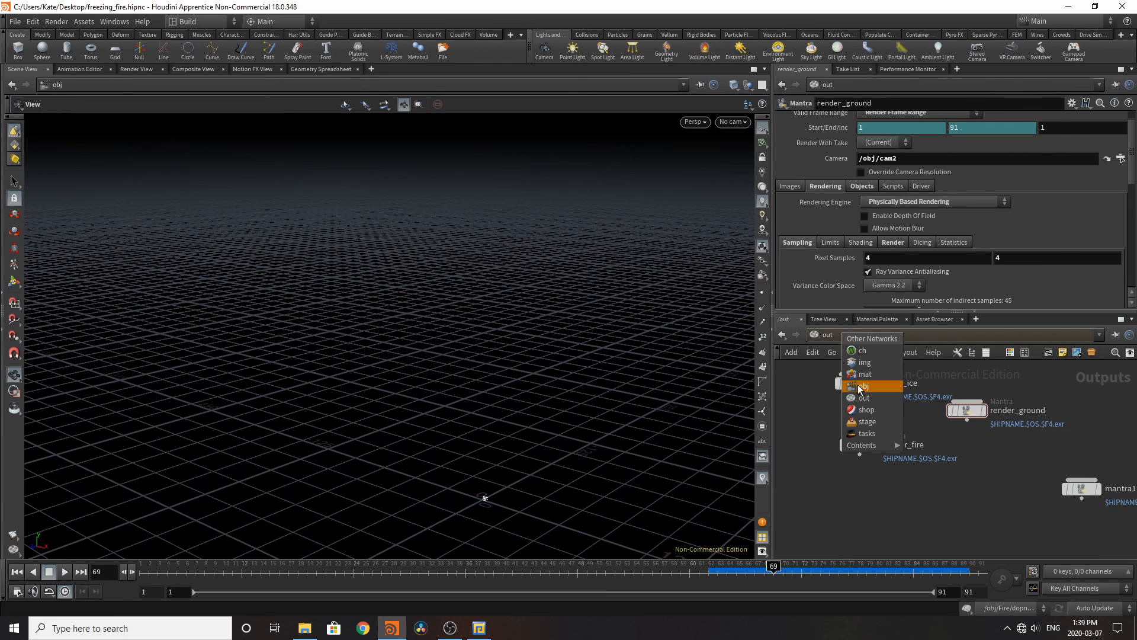
{"action": "left_click", "coordinate": [864, 397]}
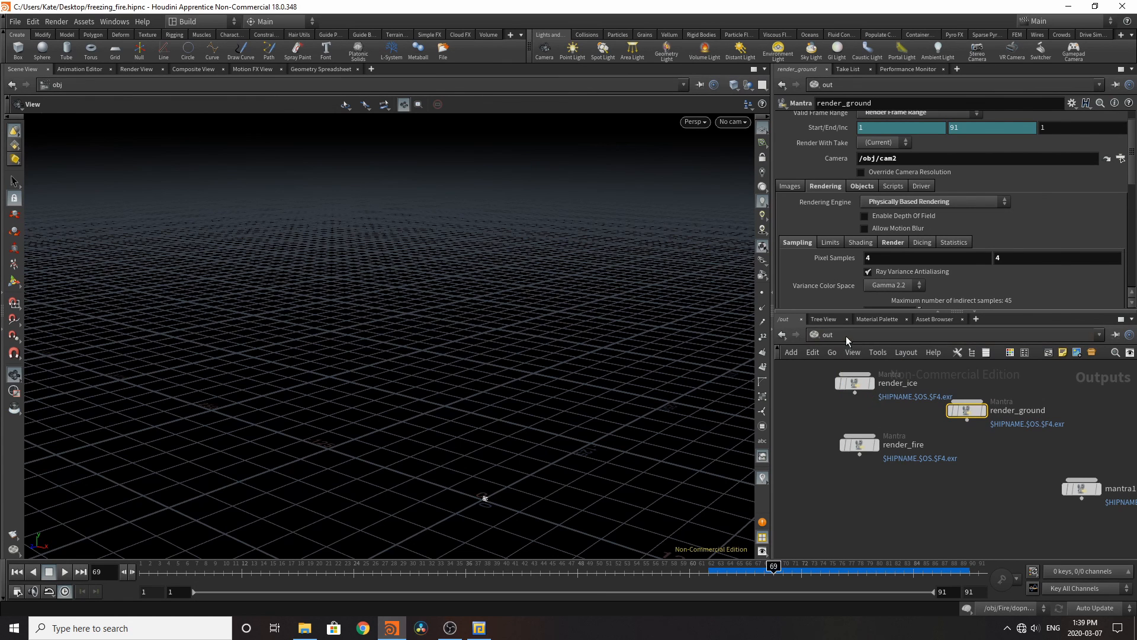
{"action": "left_click", "coordinate": [846, 336]}
{"action": "left_click", "coordinate": [879, 395]}
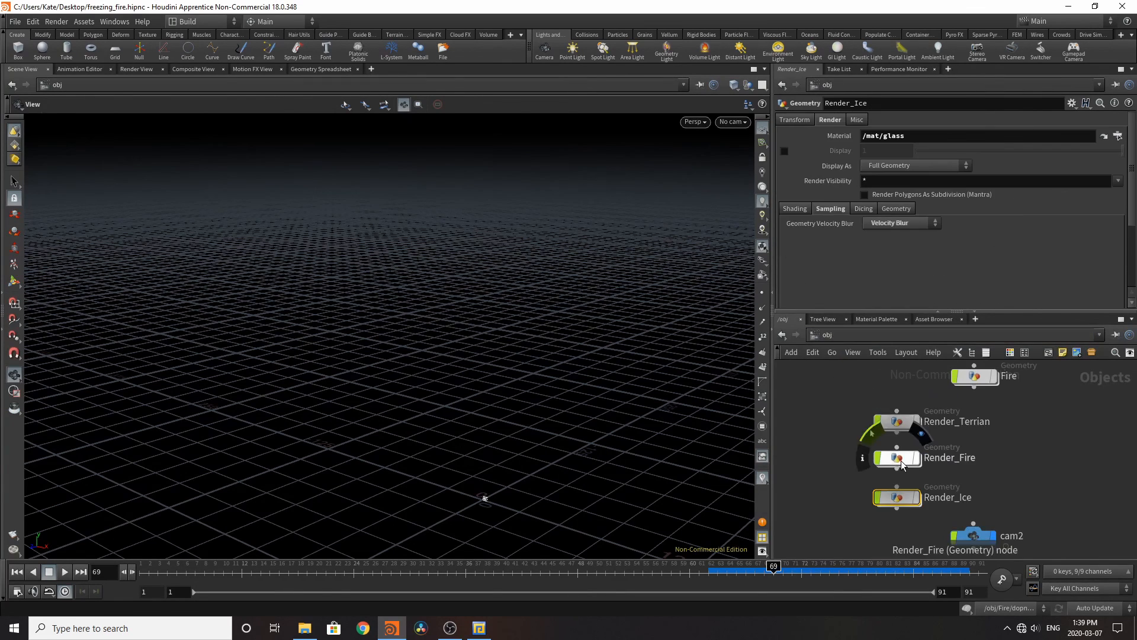
{"action": "double_click", "coordinate": [898, 459]}
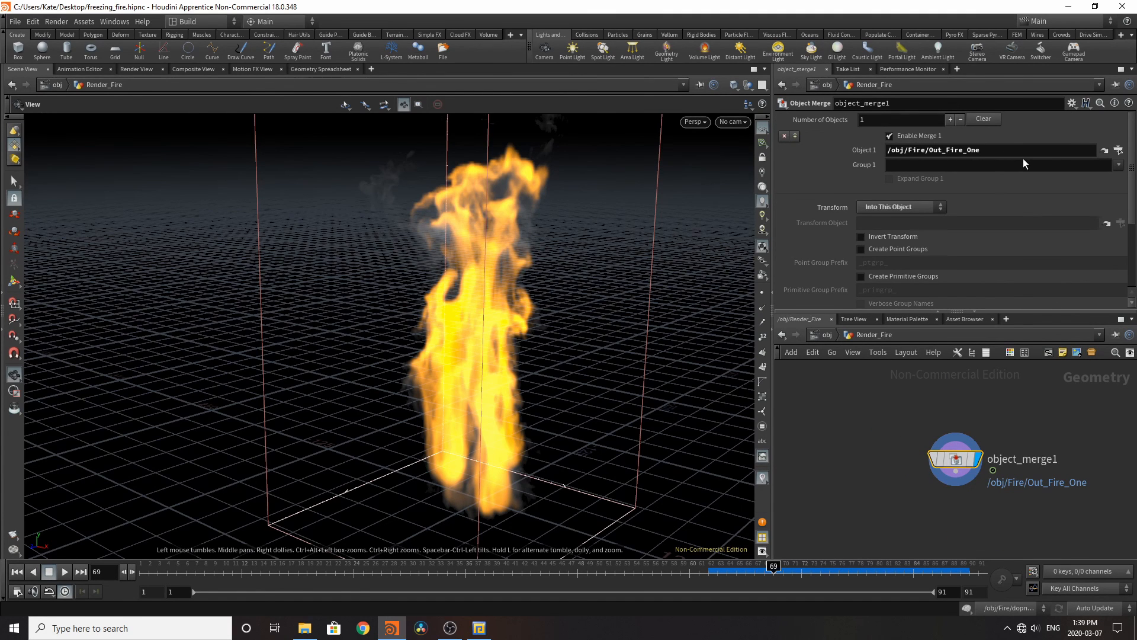
{"action": "left_click", "coordinate": [817, 333]}
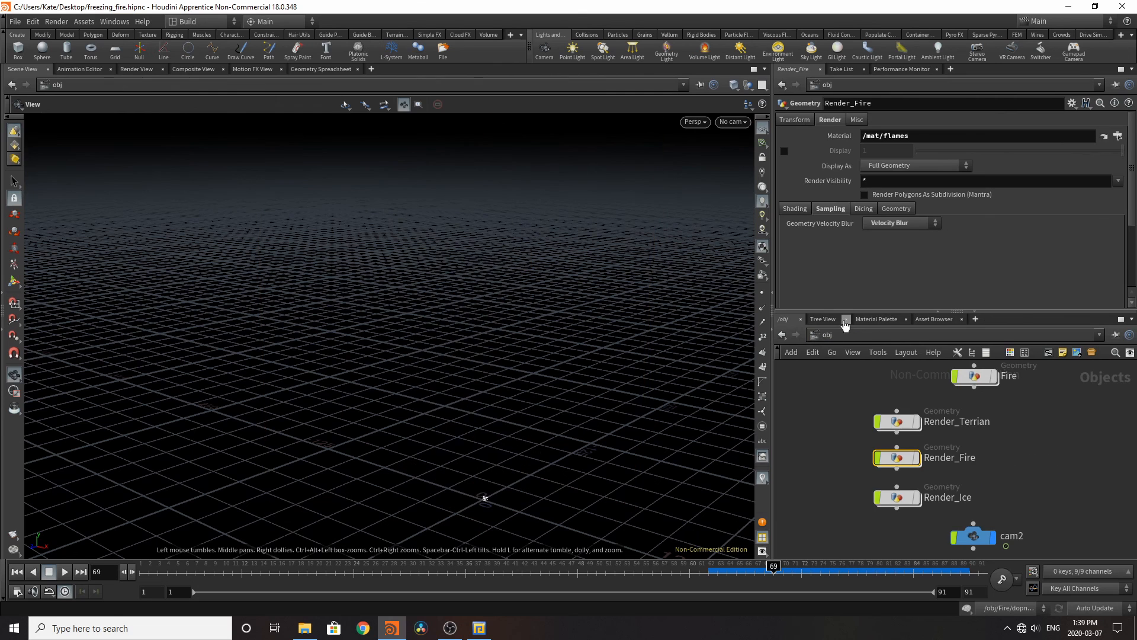
Step: Show Render_Terrian in the viewport and open its geometry network
{"action": "scroll", "coordinate": [1020, 462], "scroll_direction": "down", "scroll_amount": 4}
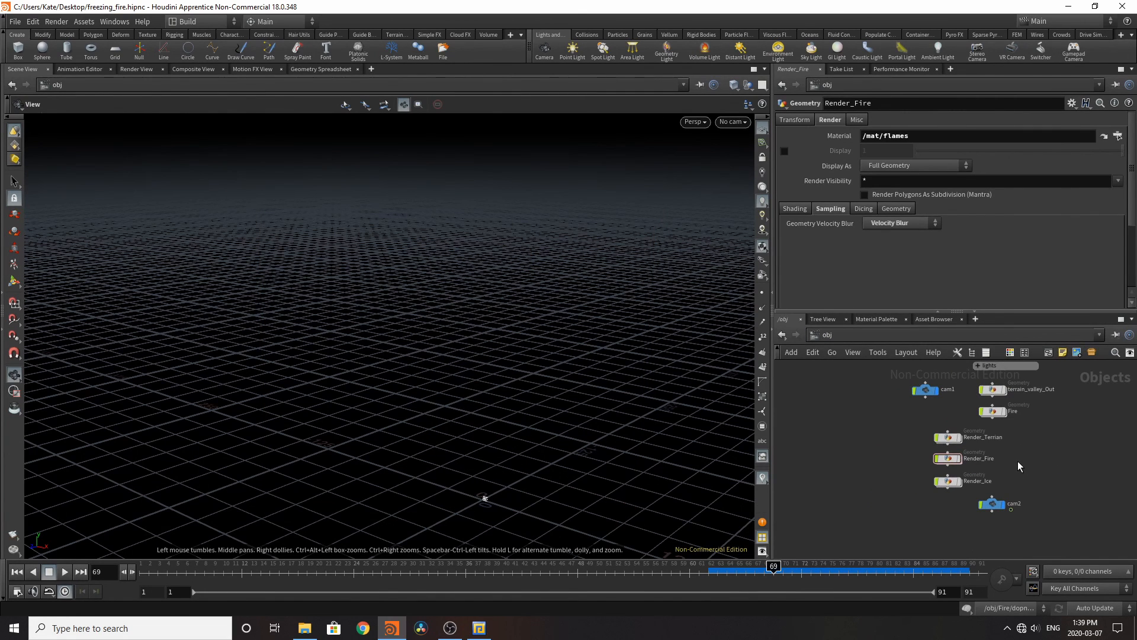
{"action": "scroll", "coordinate": [1058, 398], "scroll_direction": "up", "scroll_amount": 2}
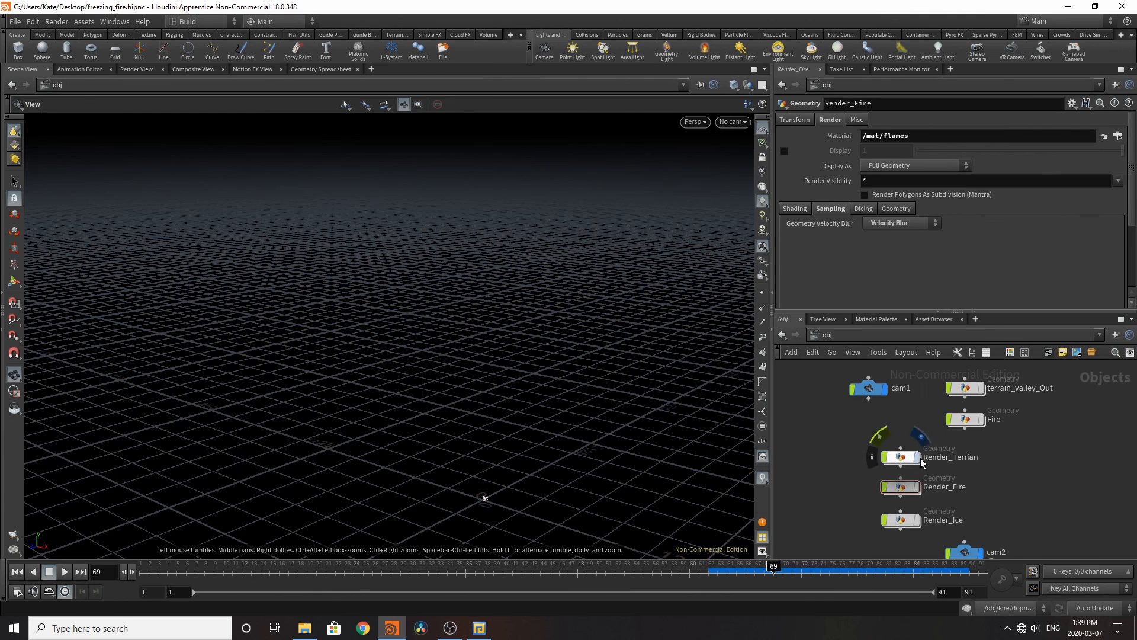
{"action": "left_click", "coordinate": [919, 439]}
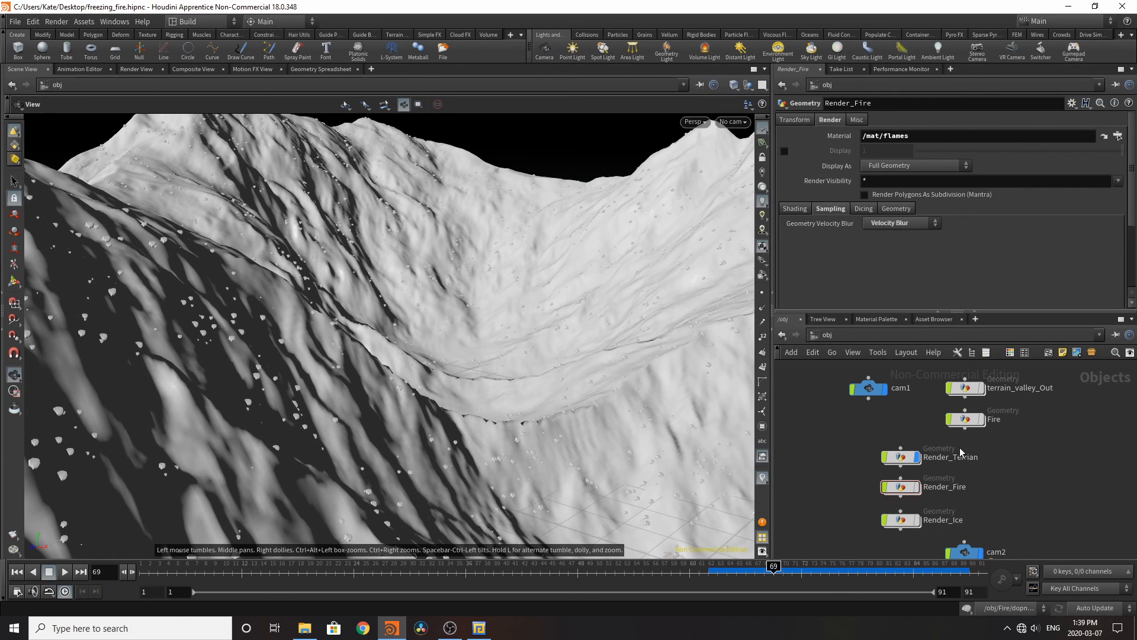
{"action": "left_click", "coordinate": [909, 457]}
{"action": "double_click", "coordinate": [910, 457]}
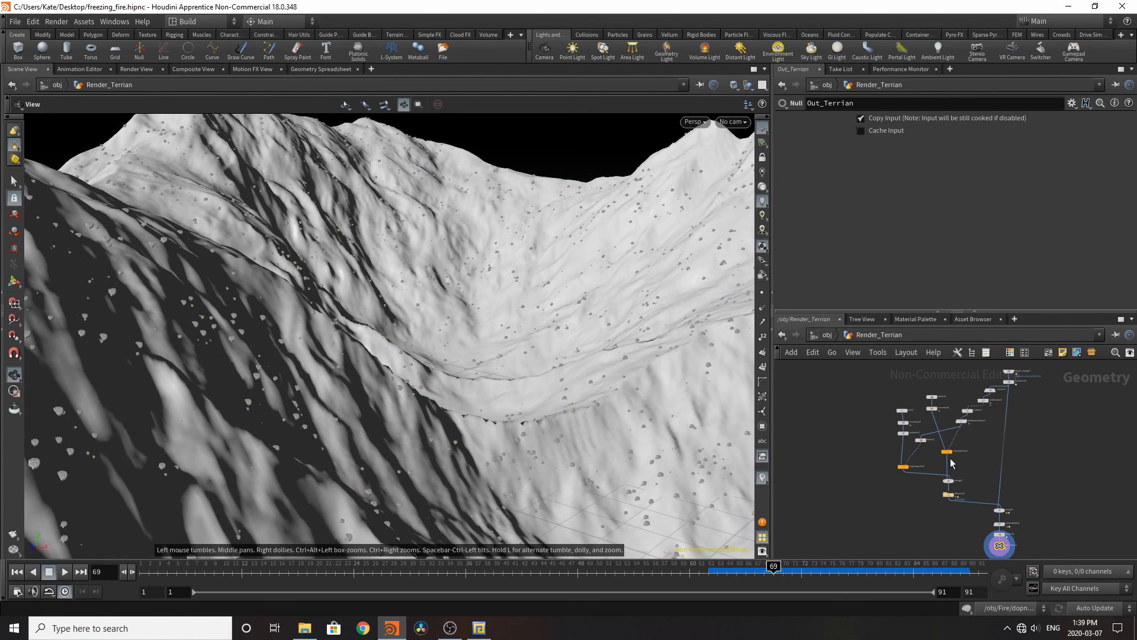
Step: Examine the Render_Terrian node branches and display copytopoints1 to view the scattered rocks
{"action": "middle_click_drag", "start_coordinate": [972, 497], "coordinate": [975, 482]}
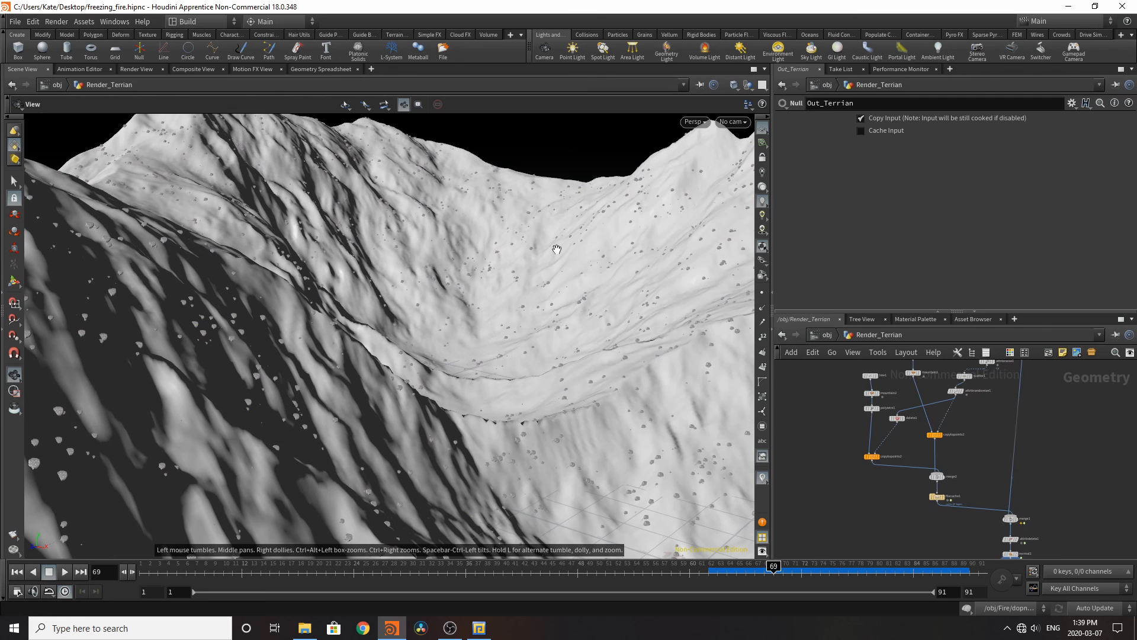
{"action": "scroll", "coordinate": [870, 379], "scroll_direction": "up", "scroll_amount": 5}
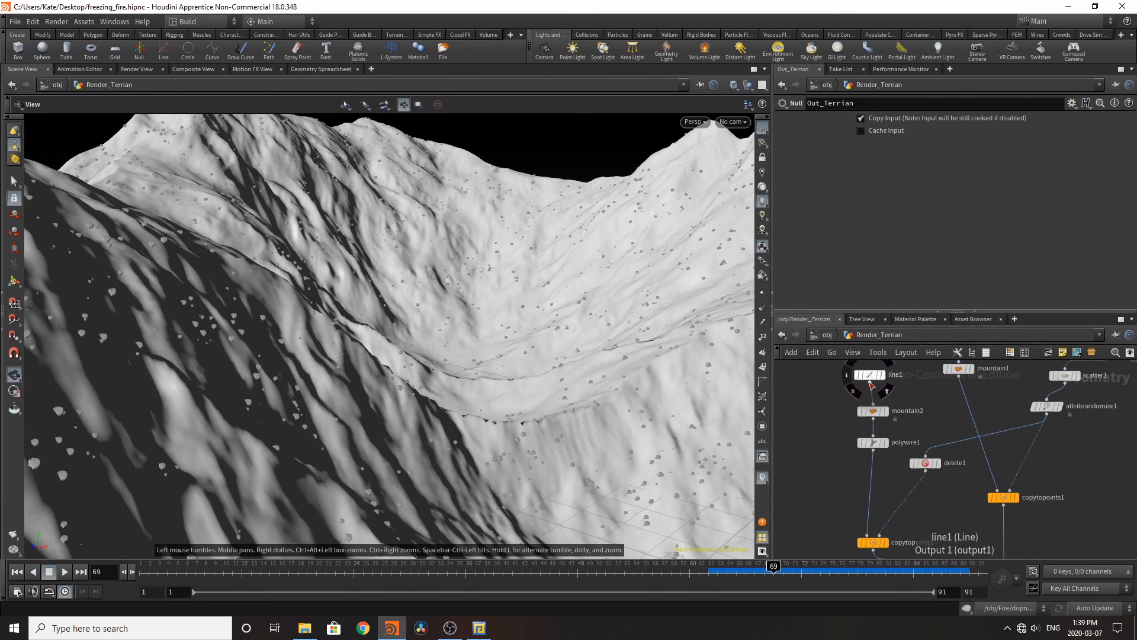
{"action": "scroll", "coordinate": [927, 520], "scroll_direction": "down", "scroll_amount": 3}
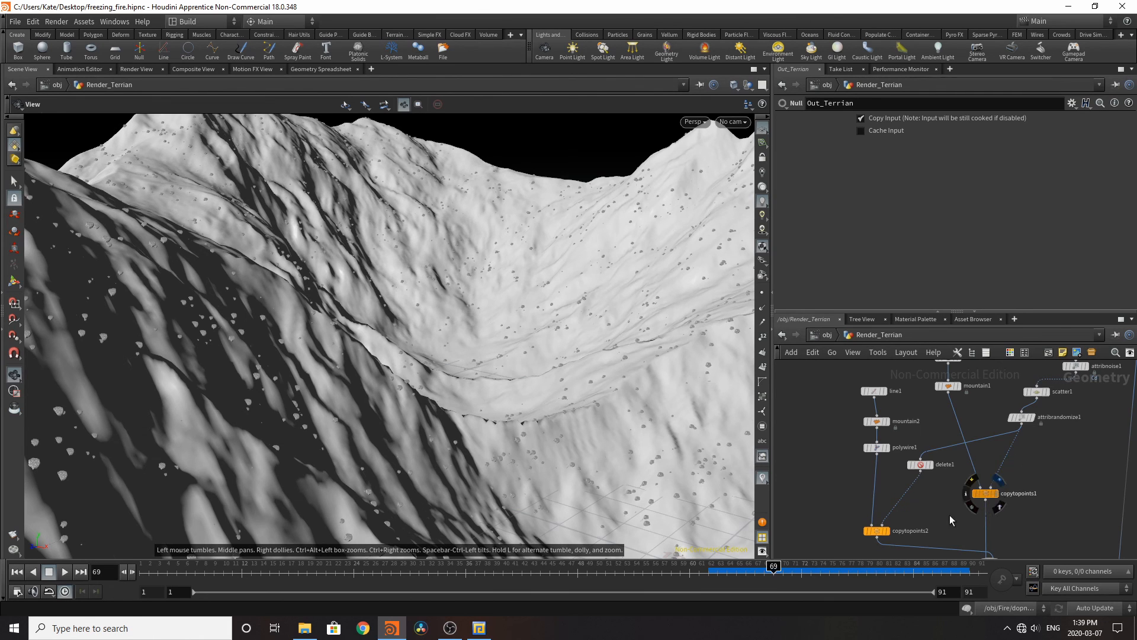
{"action": "left_click", "coordinate": [996, 494]}
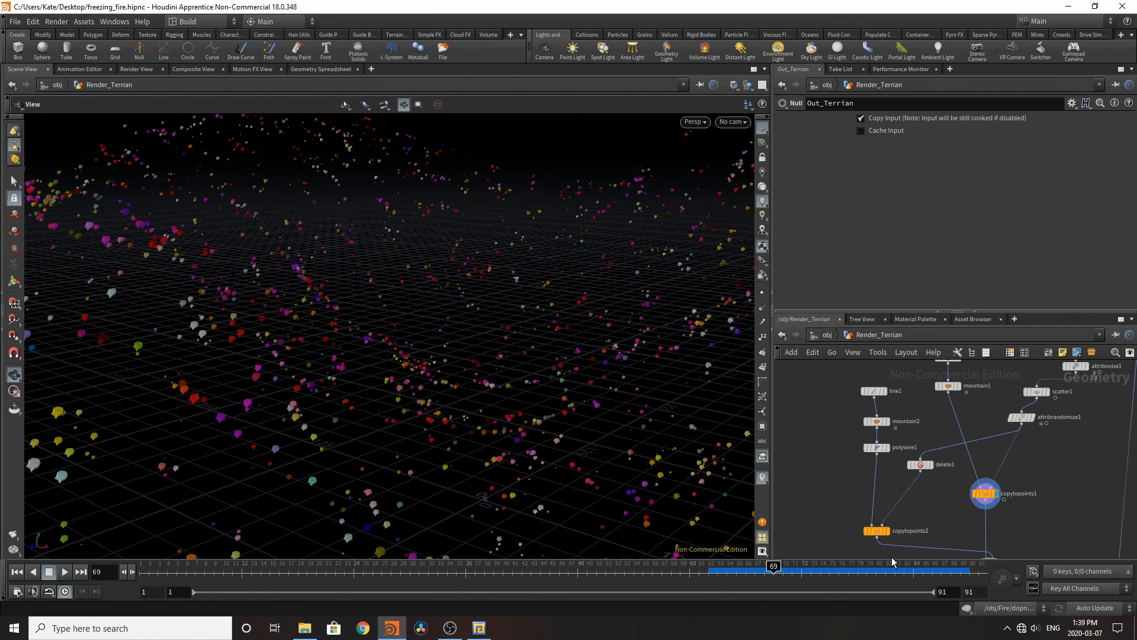
Step: Display copytopoints2 to view the geometry copied from the line1, mountain2 and polywire1 branch
{"action": "scroll", "coordinate": [1050, 523], "scroll_direction": "down", "scroll_amount": 3}
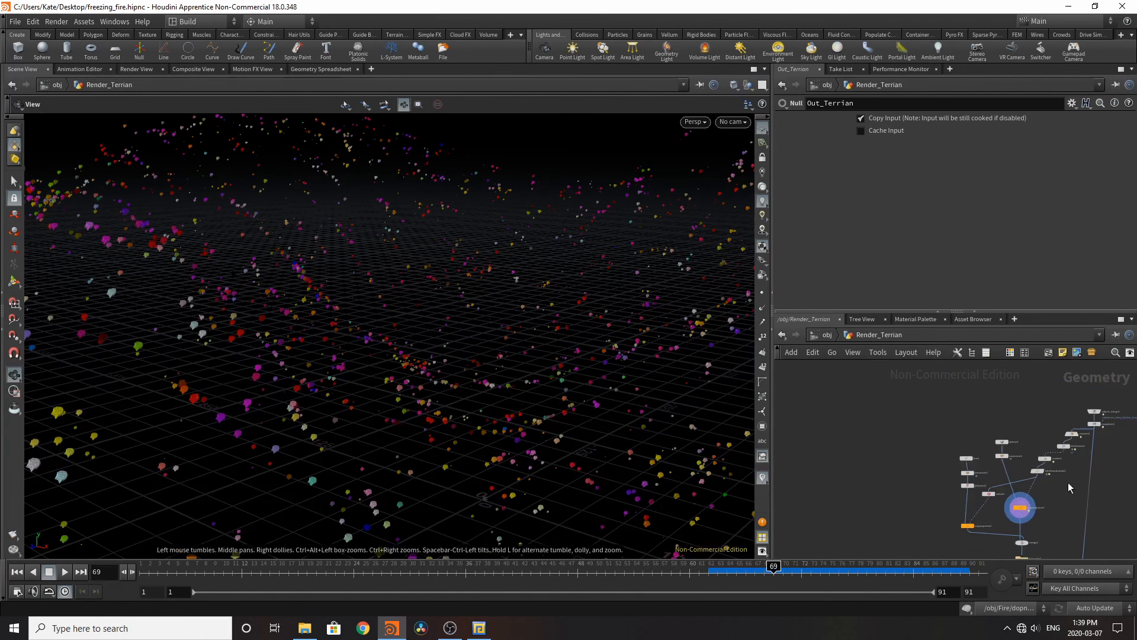
{"action": "scroll", "coordinate": [1064, 483], "scroll_direction": "up", "scroll_amount": 3}
{"action": "scroll", "coordinate": [984, 433], "scroll_direction": "down", "scroll_amount": 2}
{"action": "scroll", "coordinate": [906, 523], "scroll_direction": "up", "scroll_amount": 3}
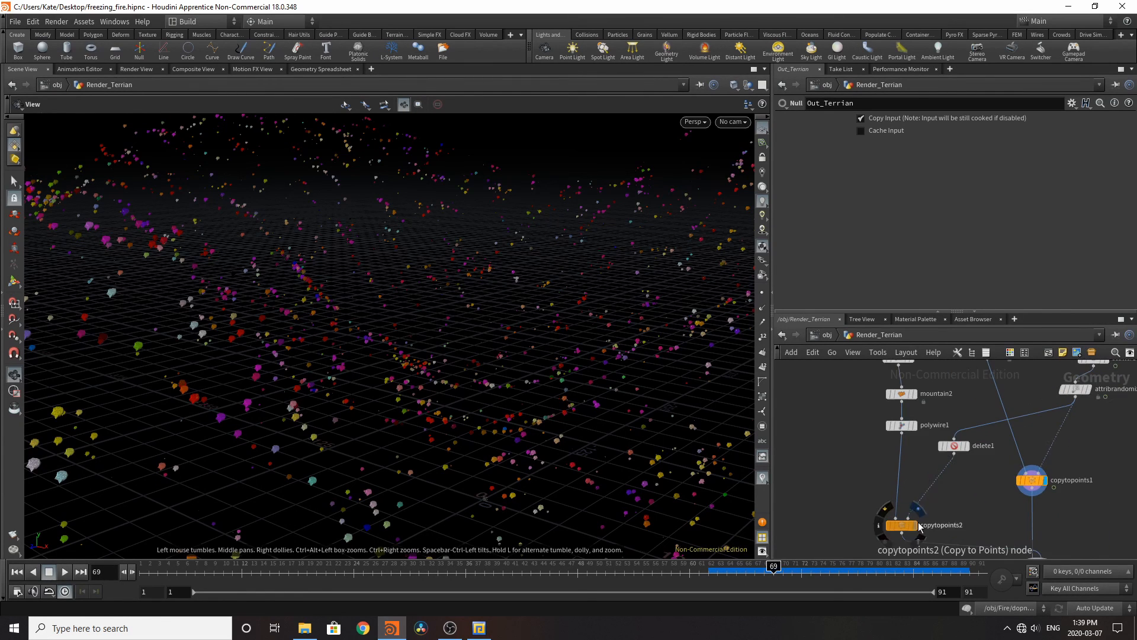
{"action": "scroll", "coordinate": [922, 521], "scroll_direction": "down", "scroll_amount": 1}
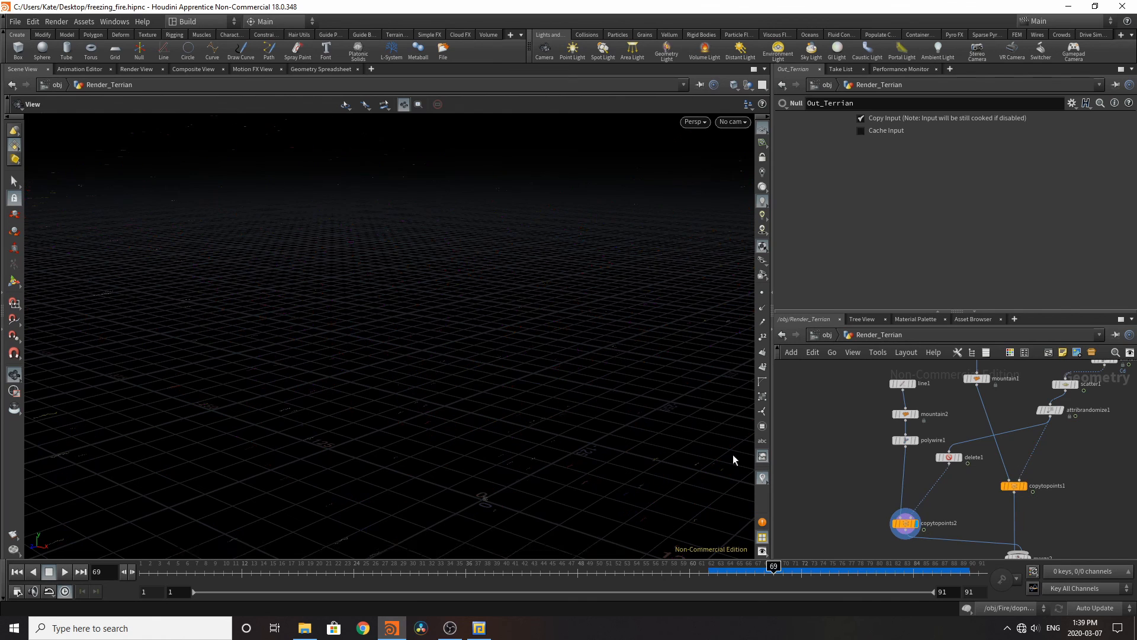
{"action": "scroll", "coordinate": [900, 454], "scroll_direction": "up", "scroll_amount": 1}
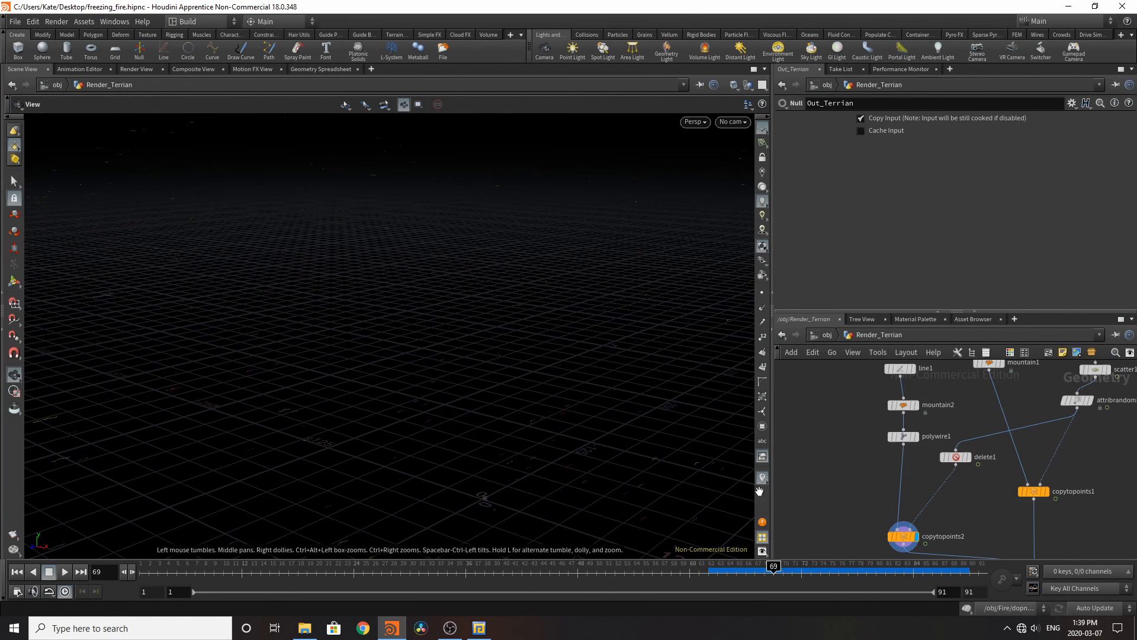
Step: Set the display back to Out_Terrian, return to the obj level and hide Render_Terrian
{"action": "scroll", "coordinate": [1054, 521], "scroll_direction": "down", "scroll_amount": 4}
{"action": "scroll", "coordinate": [1088, 550], "scroll_direction": "up", "scroll_amount": 2}
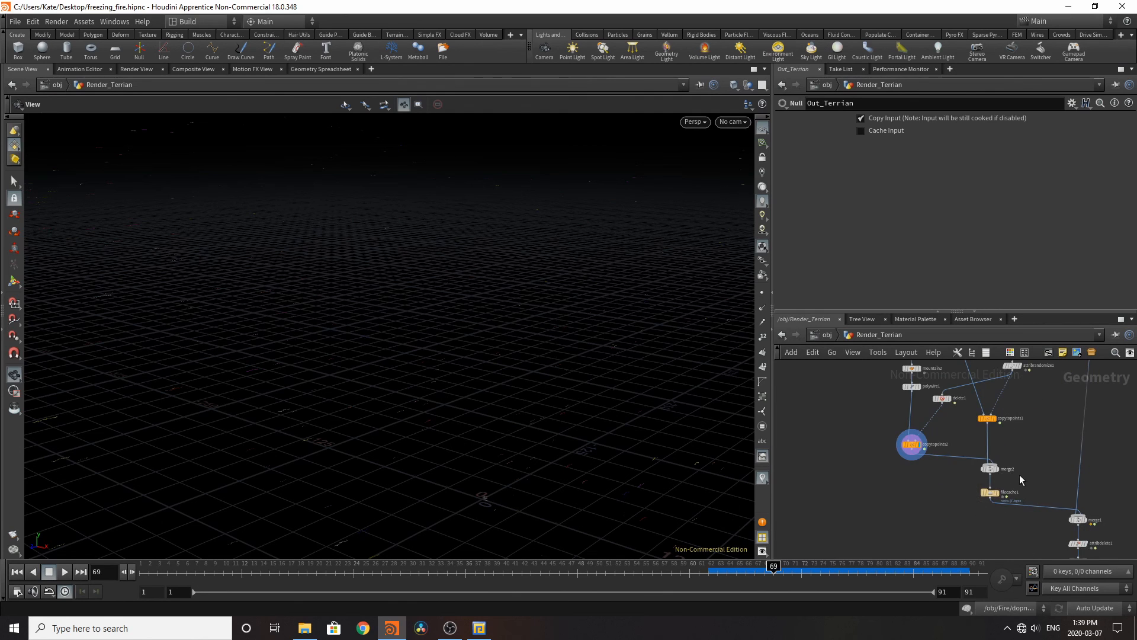
{"action": "scroll", "coordinate": [1075, 545], "scroll_direction": "up", "scroll_amount": 4}
{"action": "scroll", "coordinate": [1074, 543], "scroll_direction": "up", "scroll_amount": 1}
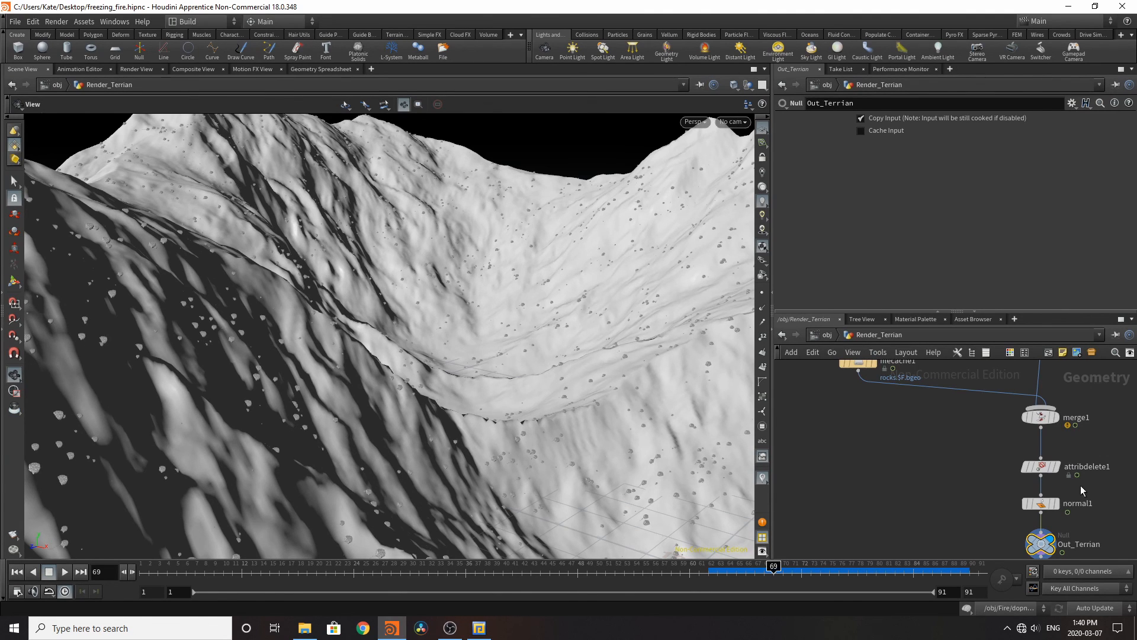
{"action": "key", "text": "u"}
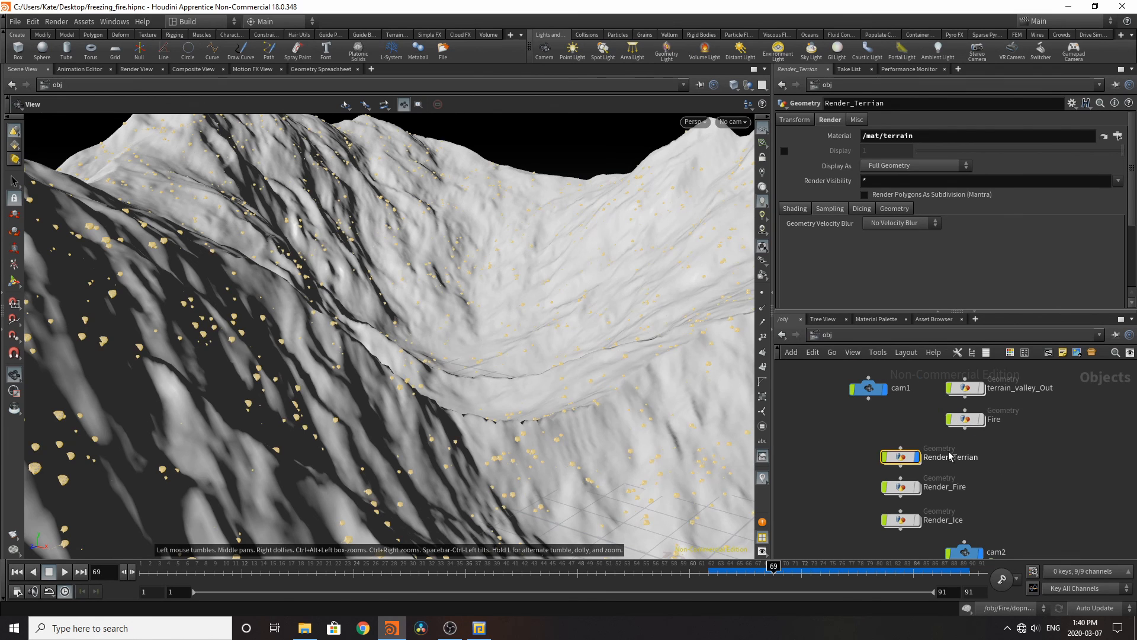
{"action": "left_click", "coordinate": [912, 457]}
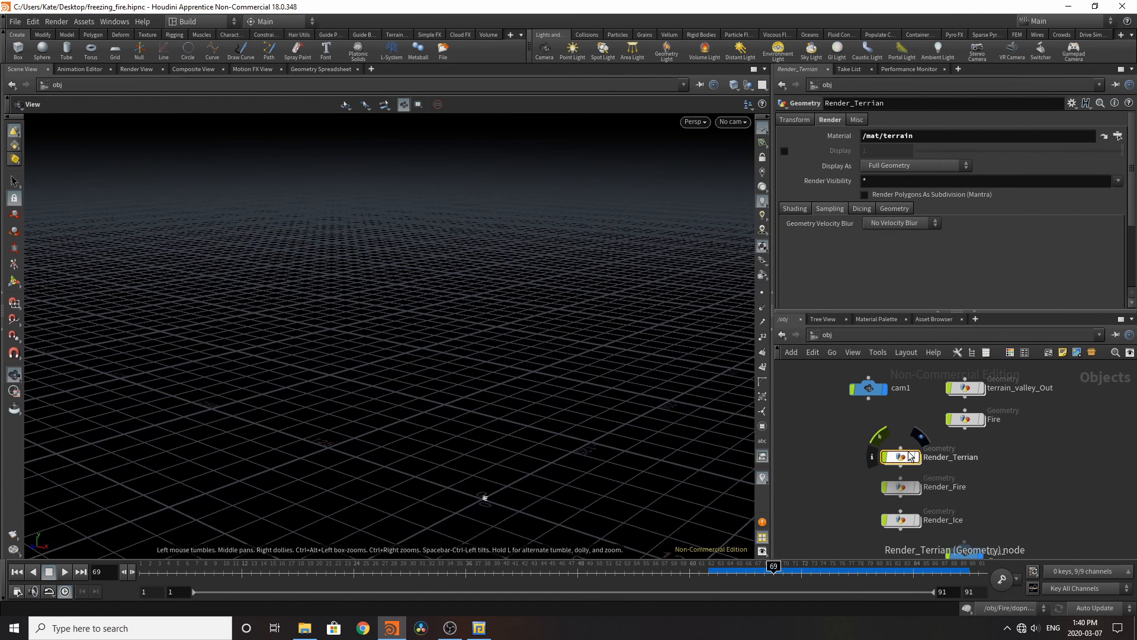